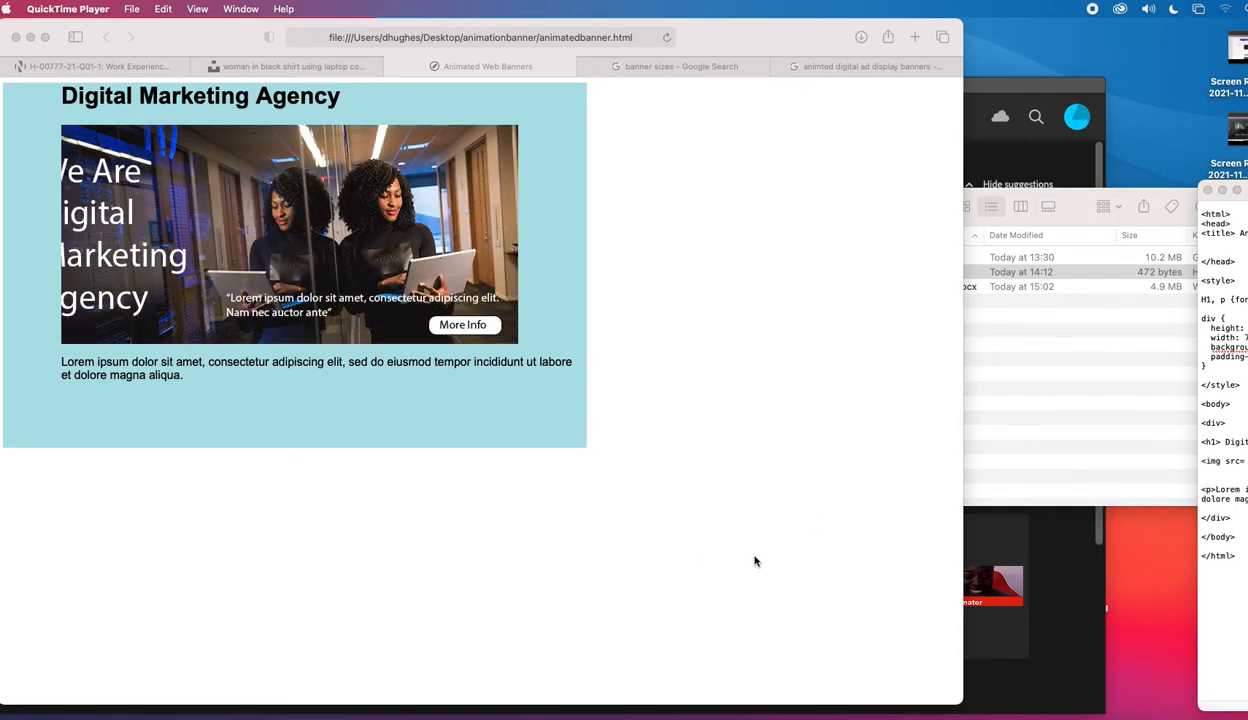
- Place the animatedbanner.html source window over the web page and examine the img src line that loads the banner GIF
left_click_drag(1240, 199, 639, 133)
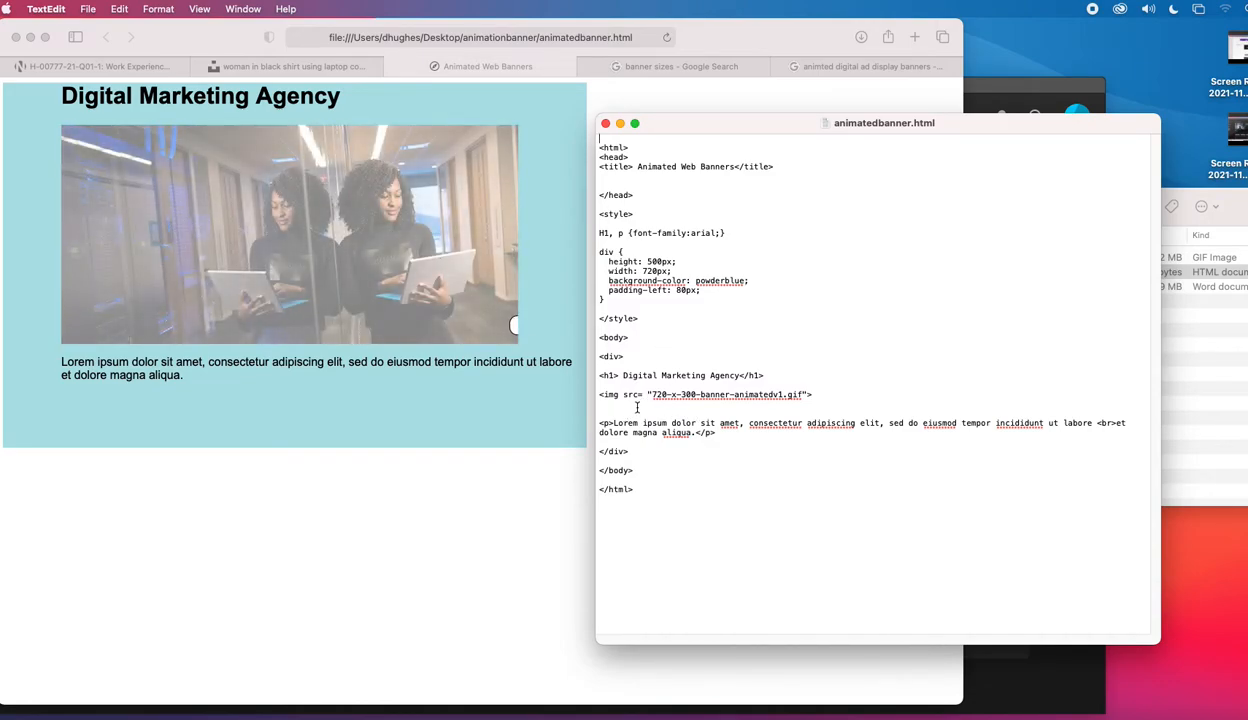
left_click_drag(812, 395, 655, 404)
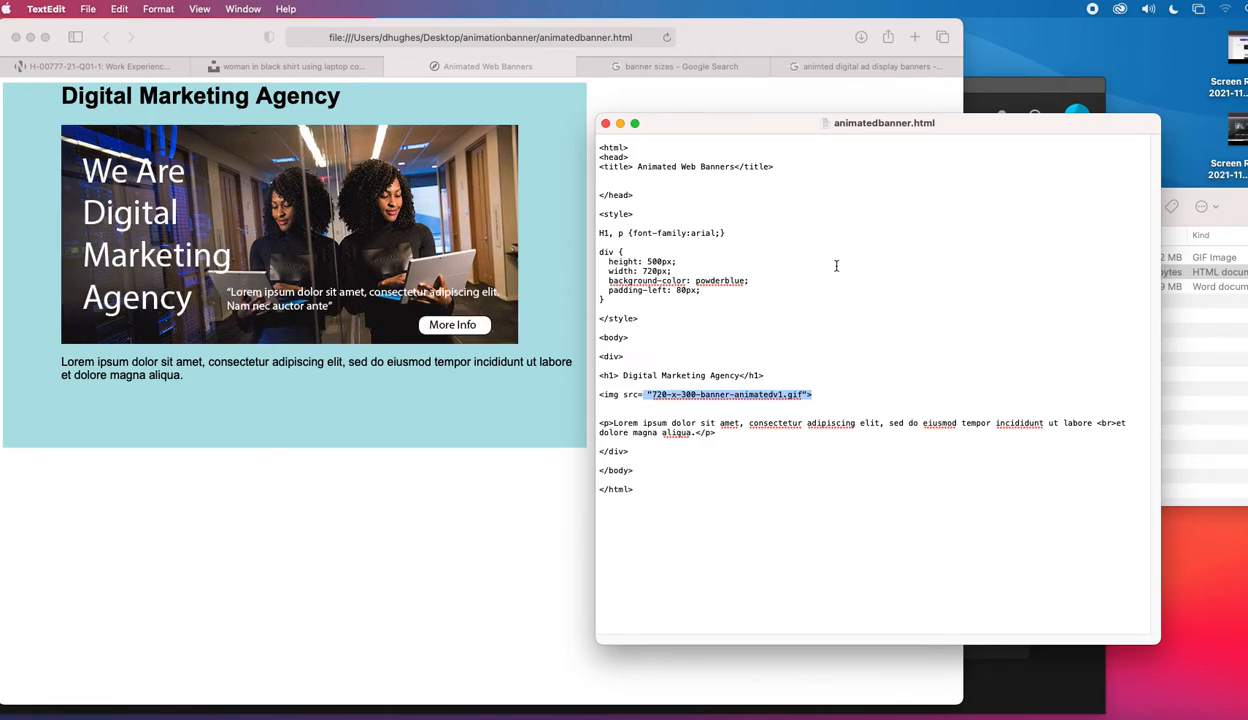
left_click_drag(669, 128, 669, 124)
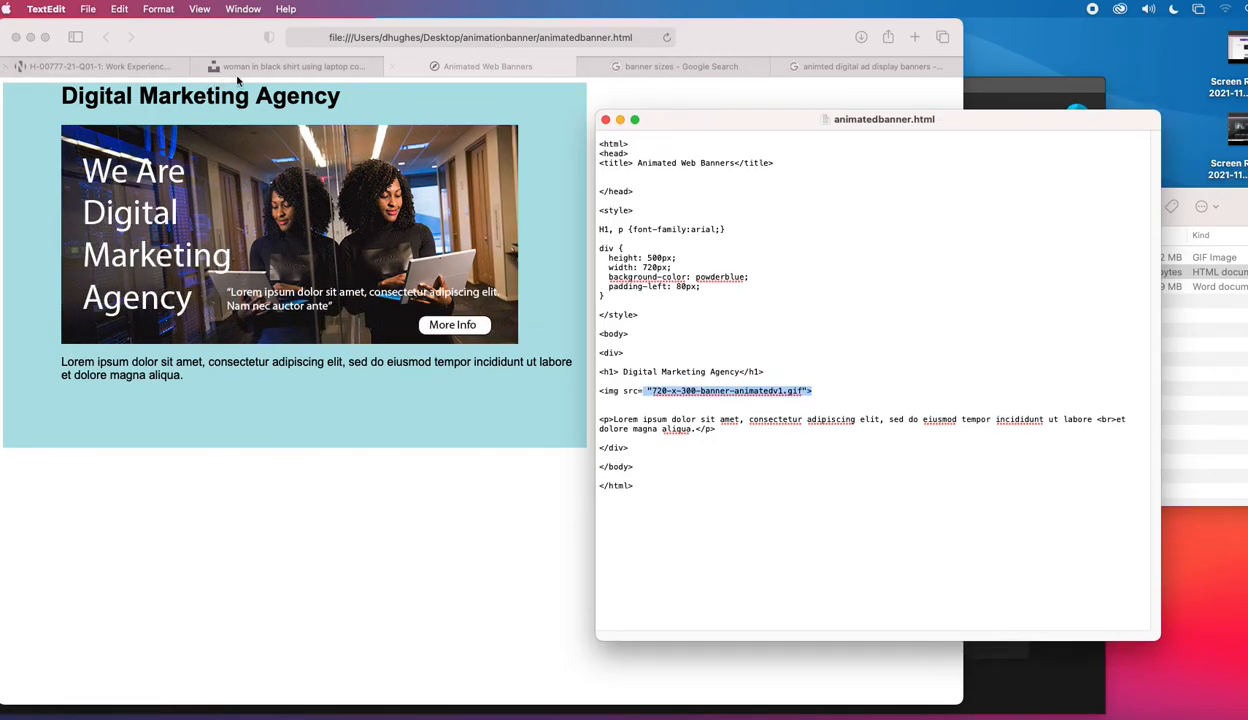
- View the source photo's Unsplash page, and examine the standard web banner ad sizes chart in a wider browser window
left_click(232, 70)
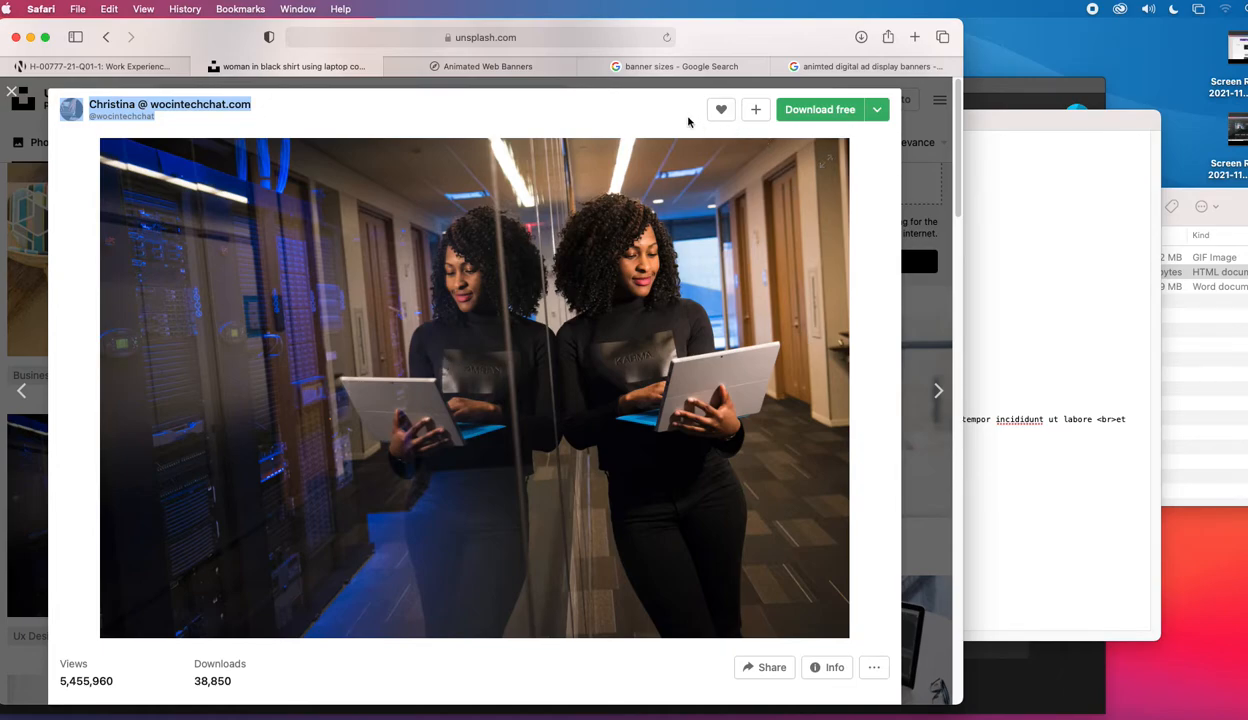
left_click(668, 67)
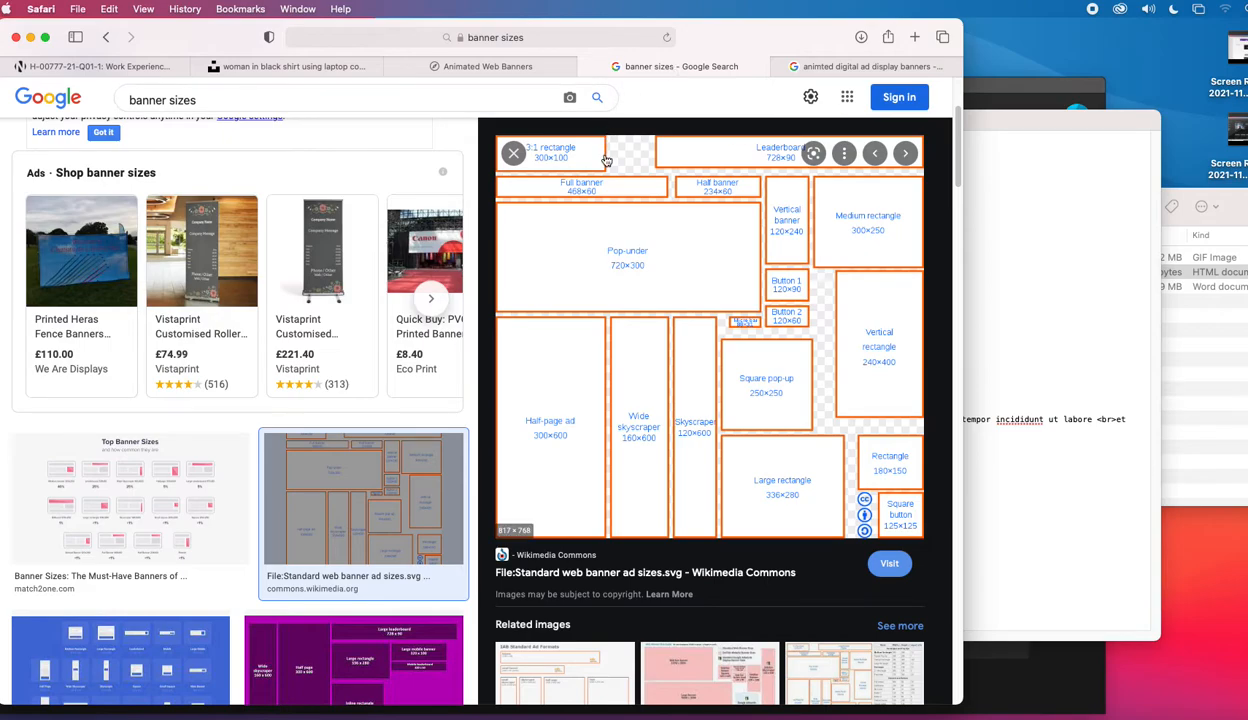
left_click_drag(715, 30, 588, 30)
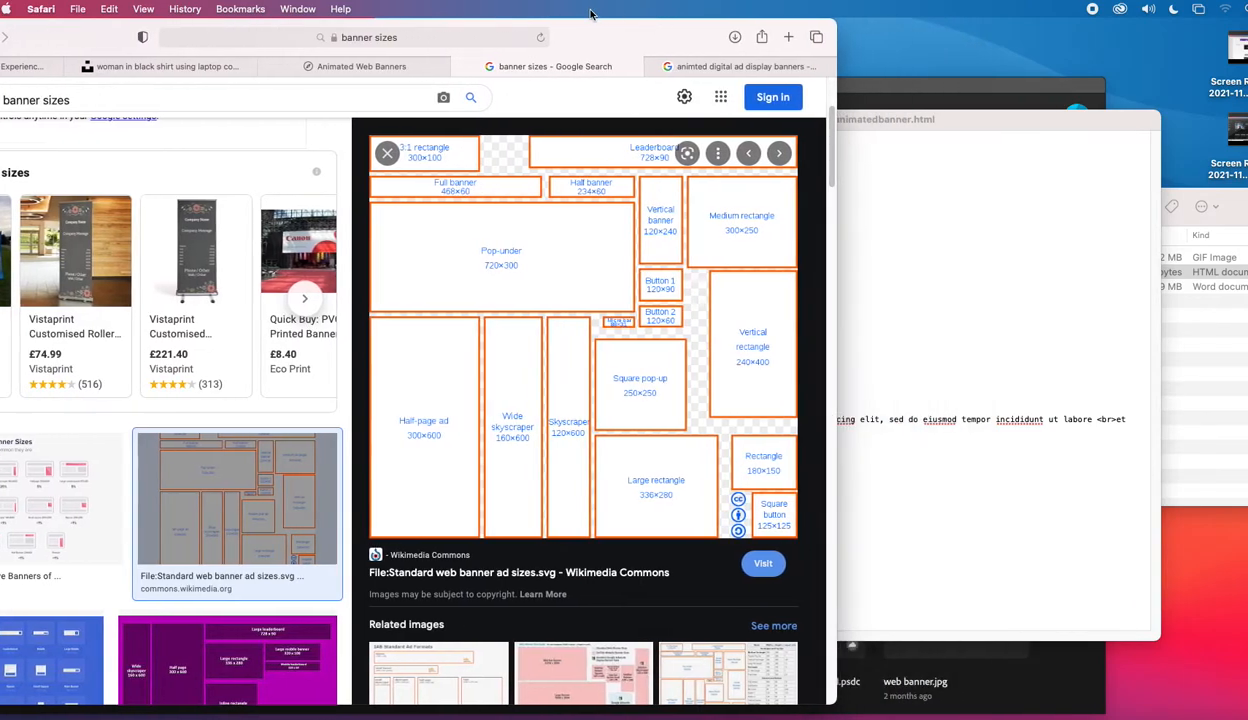
left_click_drag(815, 695, 1021, 695)
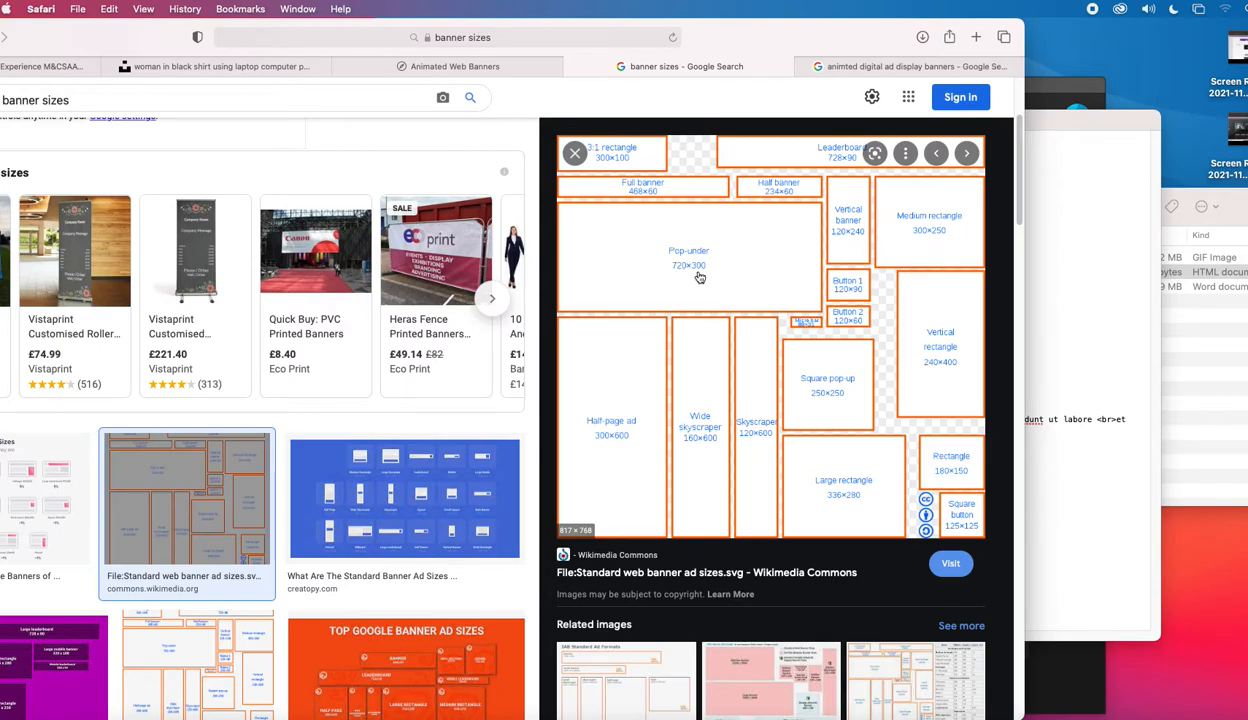
- Switch to Photoshop and open the Unsplash JPEG of the woman with a laptop from the Desktop
left_click(1059, 90)
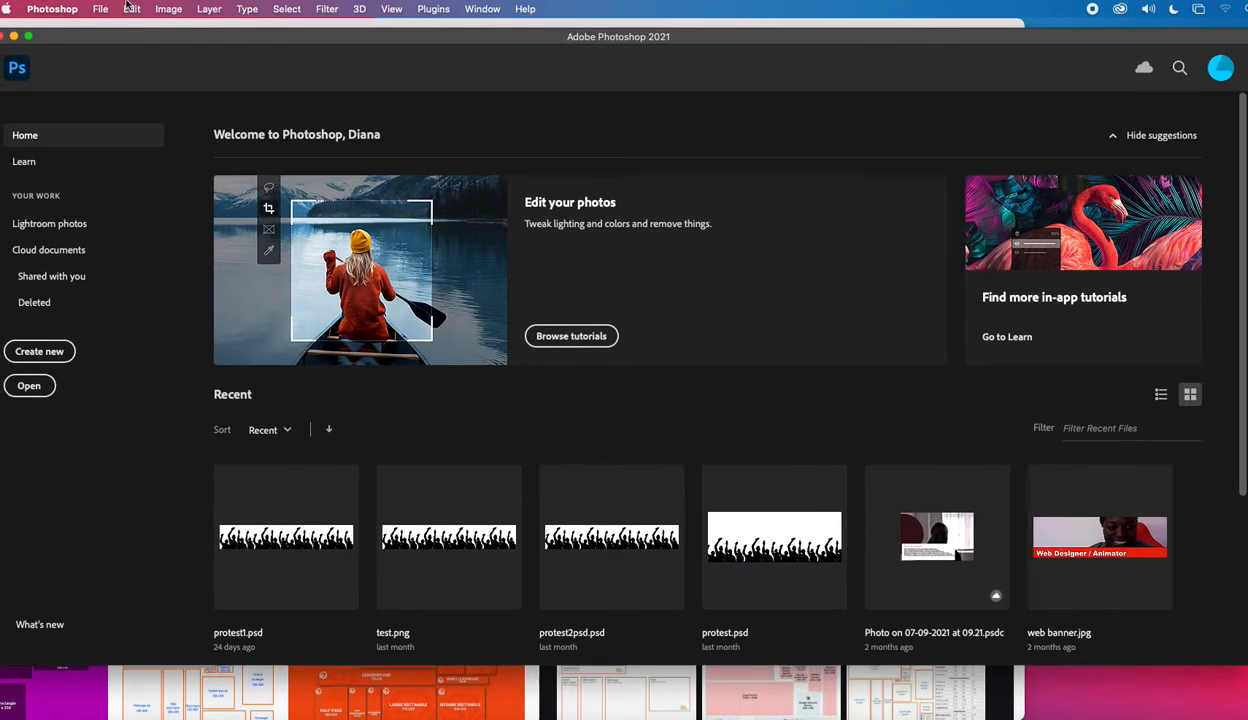
left_click(100, 9)
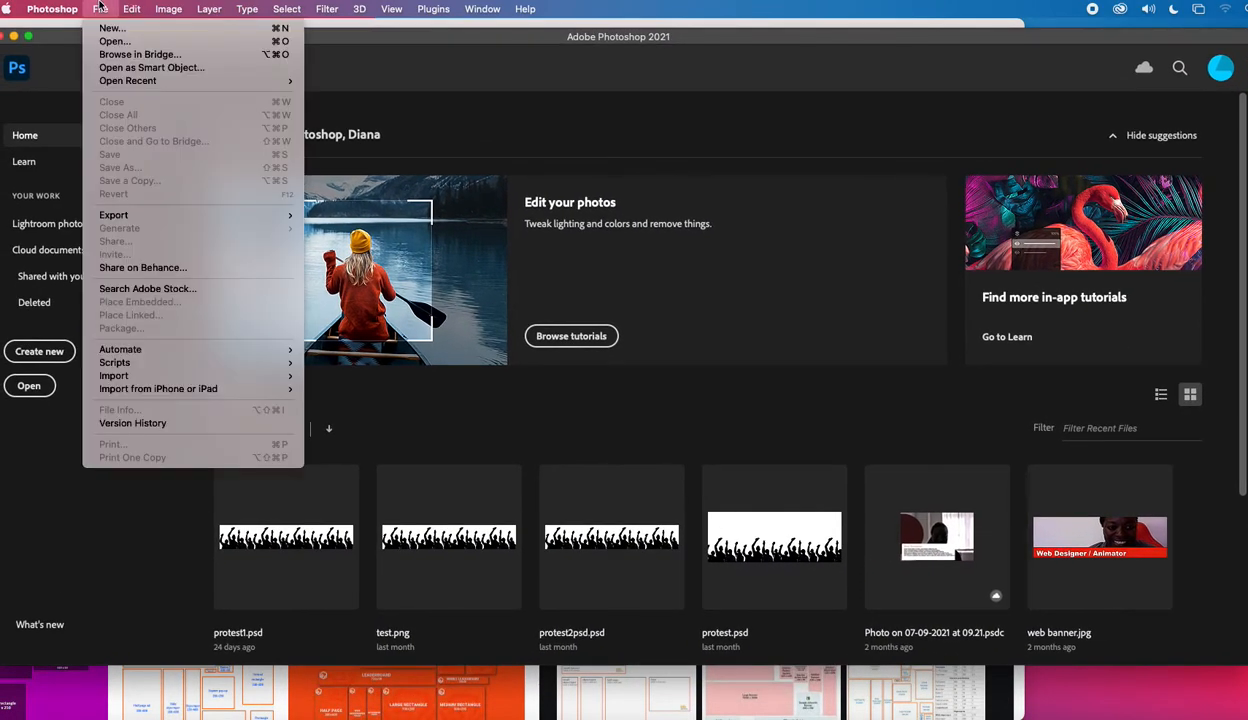
left_click(112, 42)
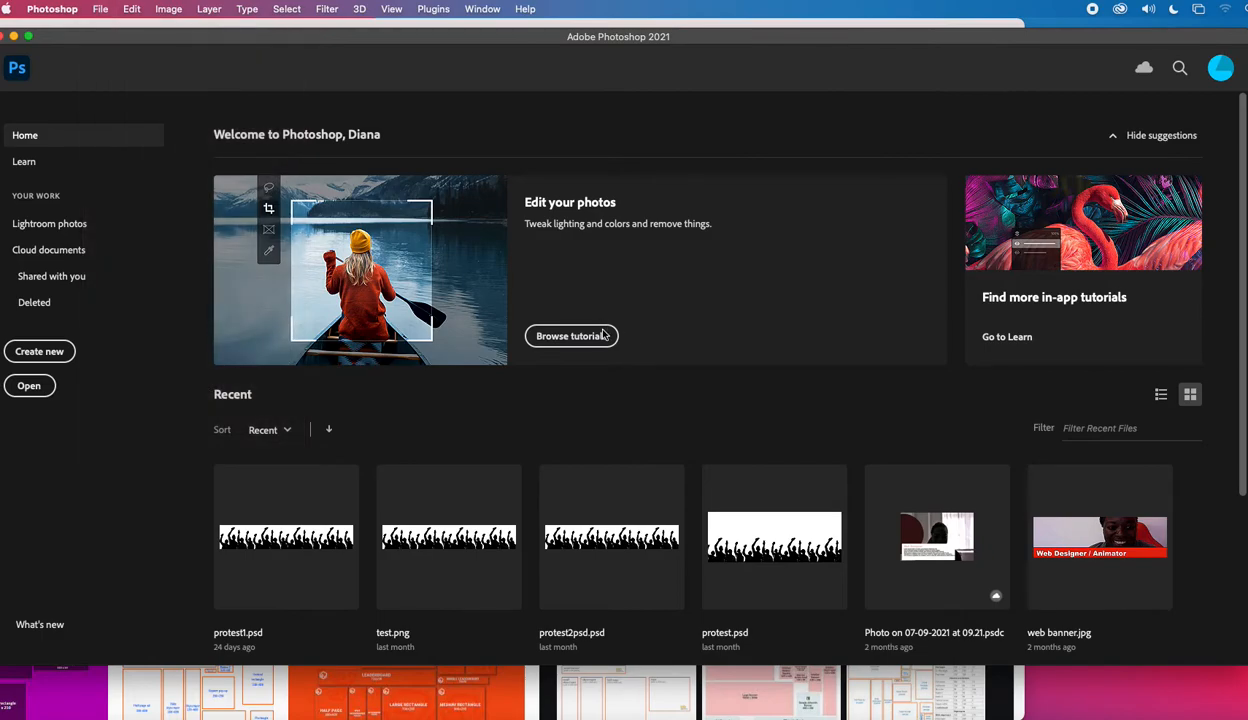
left_click(583, 189)
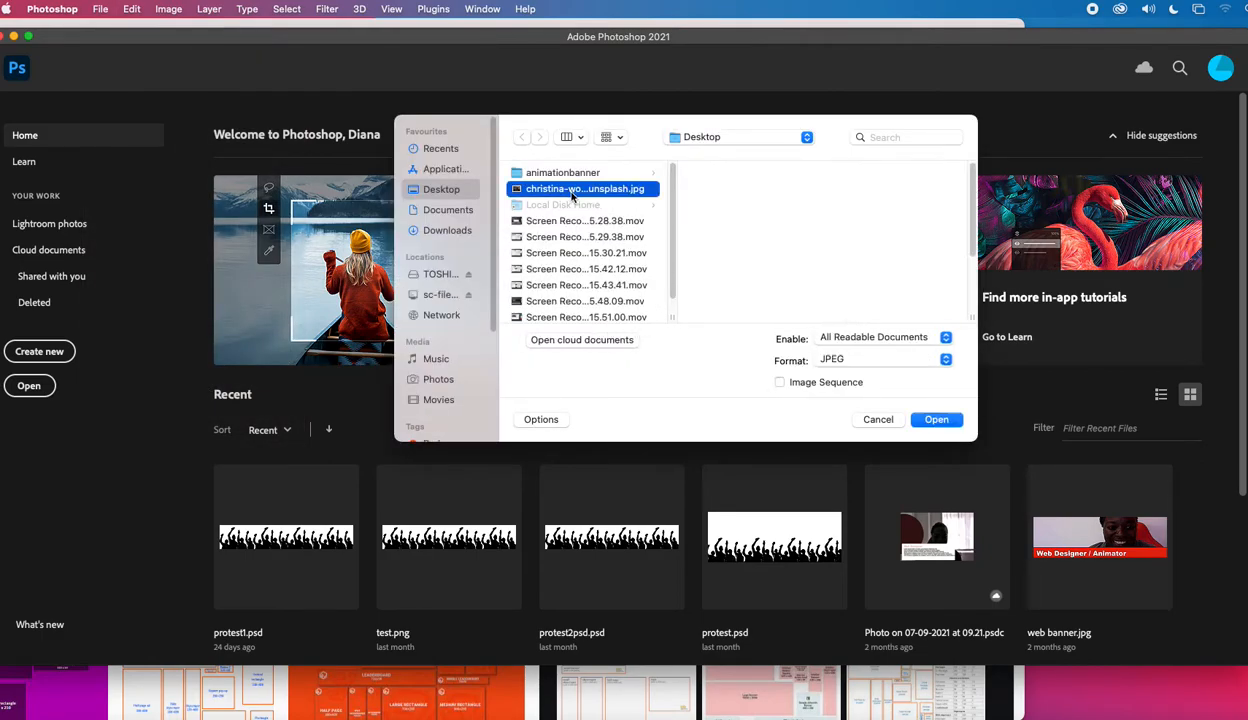
left_click(937, 420)
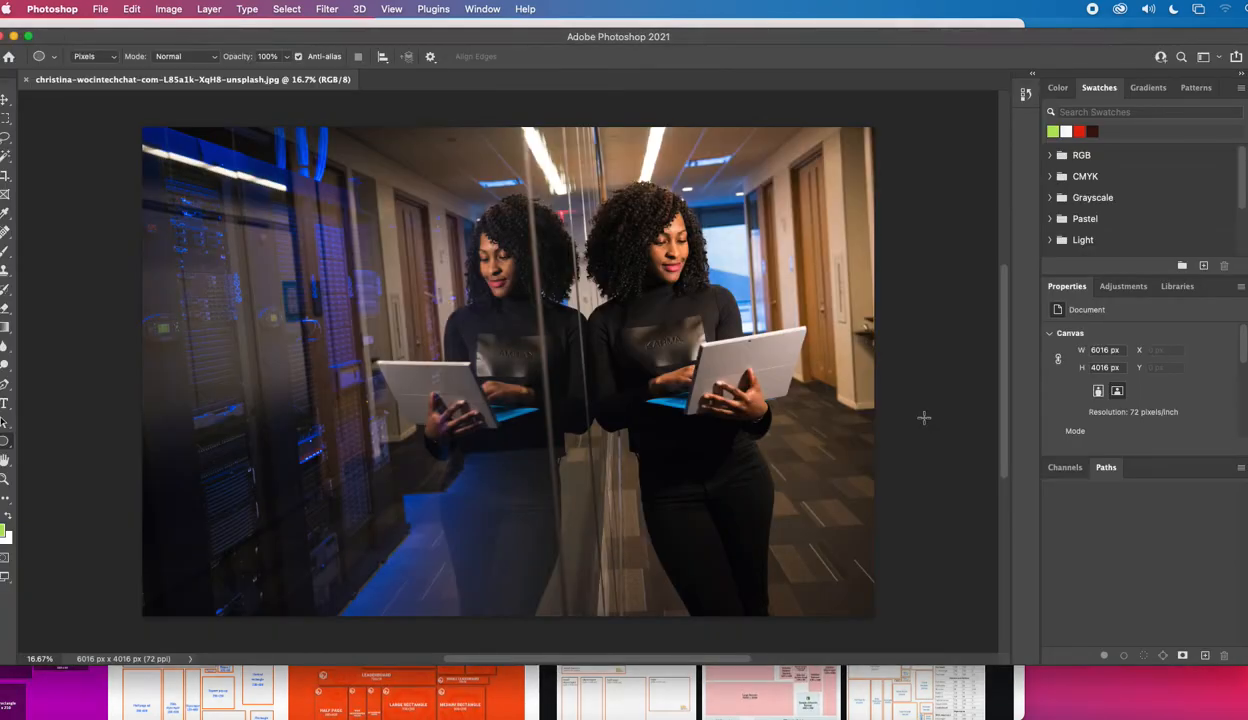
- Check the photo's pixel dimensions and resolution in the Image Size settings
left_click(168, 9)
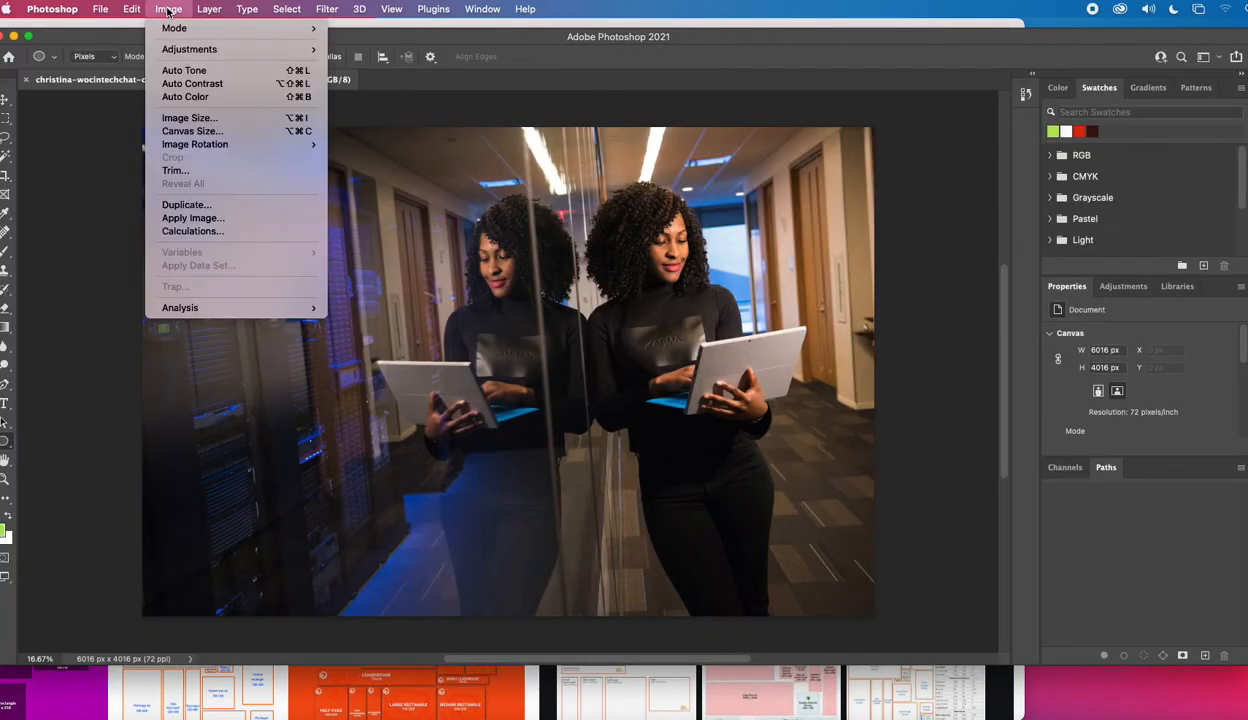
left_click(230, 118)
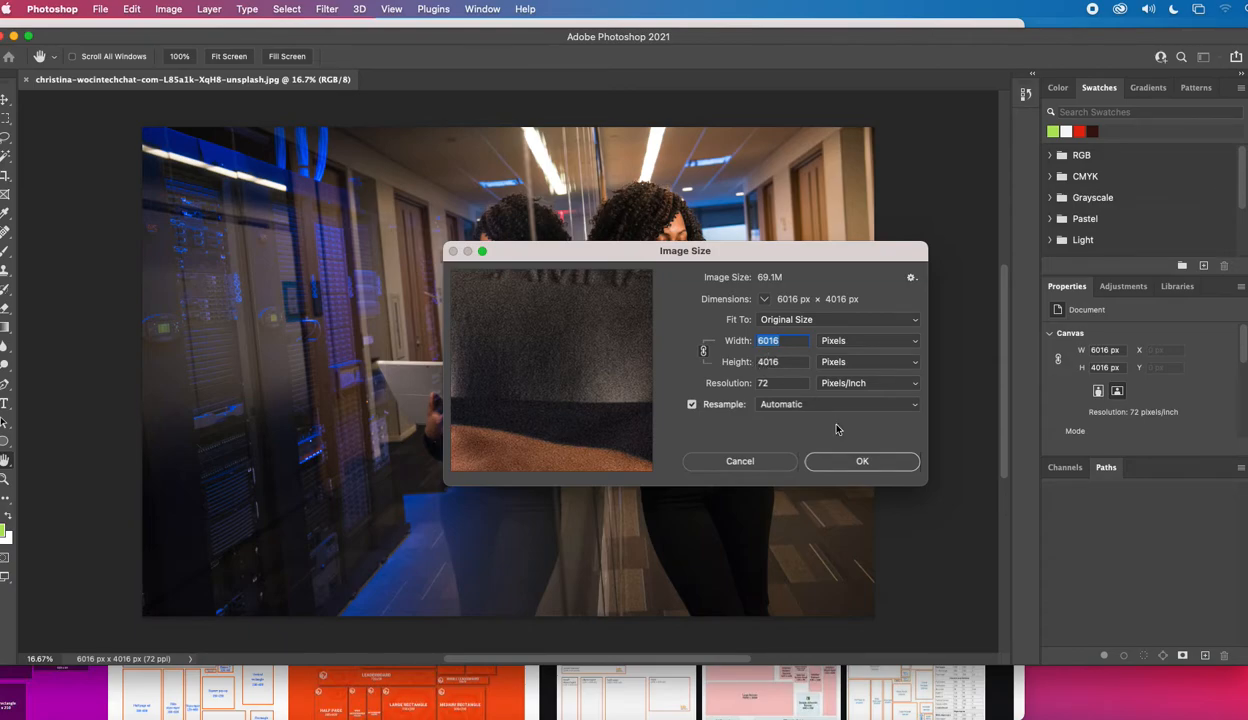
left_click(867, 469)
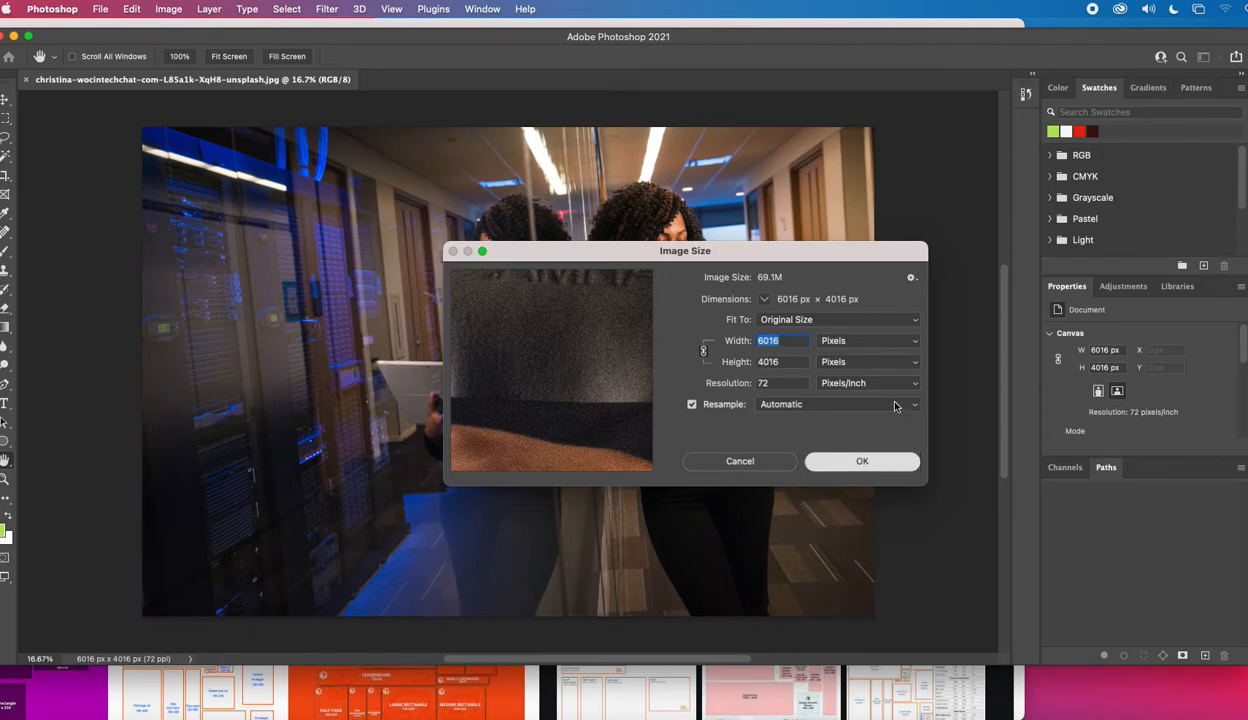
- Try a 720-pixel image width, and resize the photo to a height of 300 pixels with its proportions linked
left_click(157, 12)
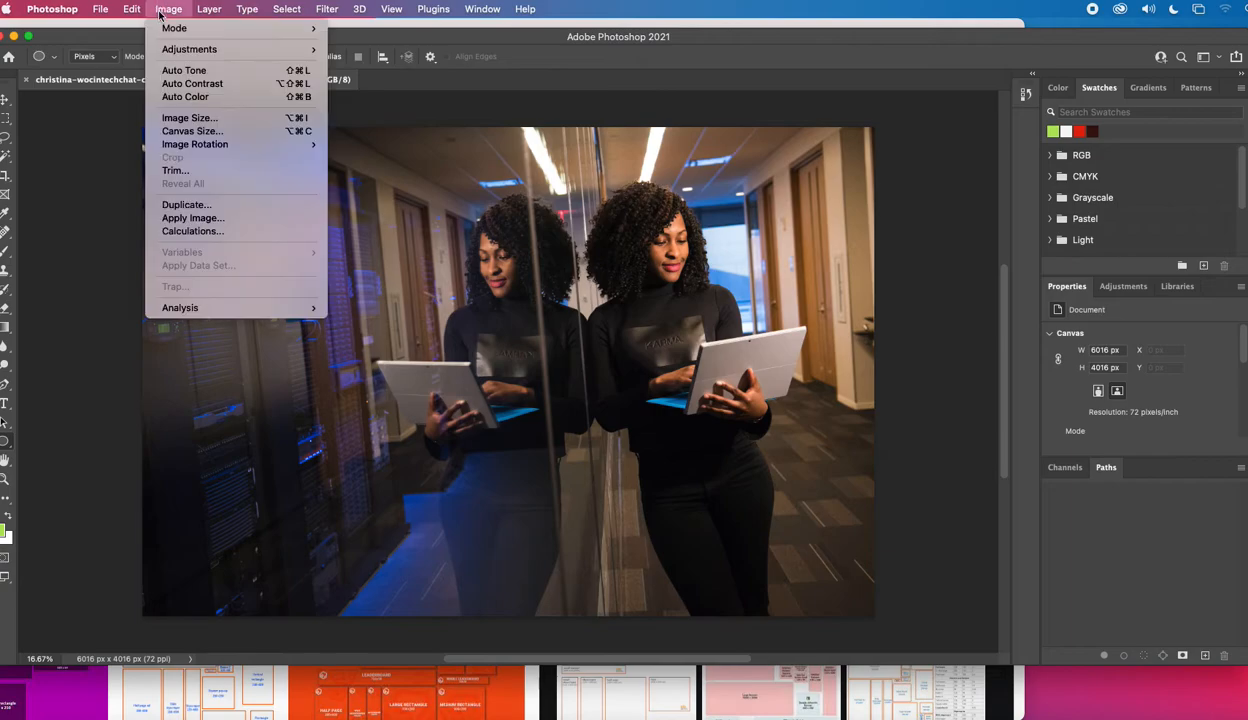
left_click(220, 122)
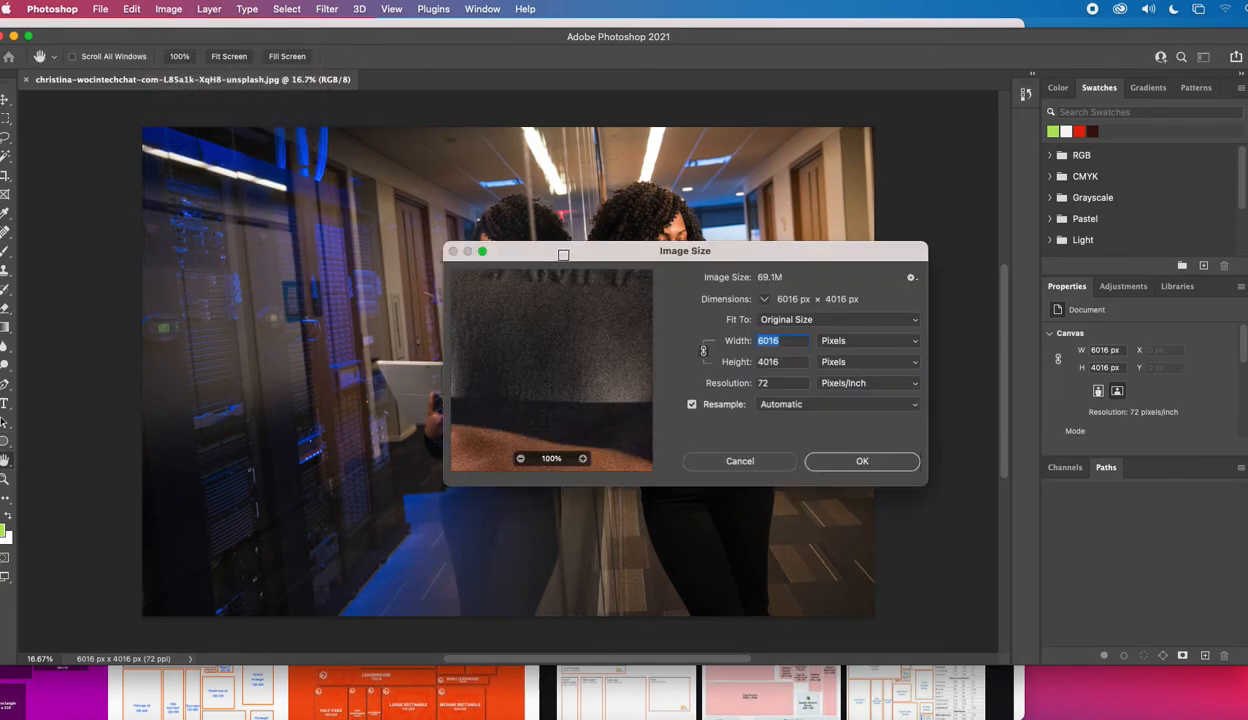
type("720")
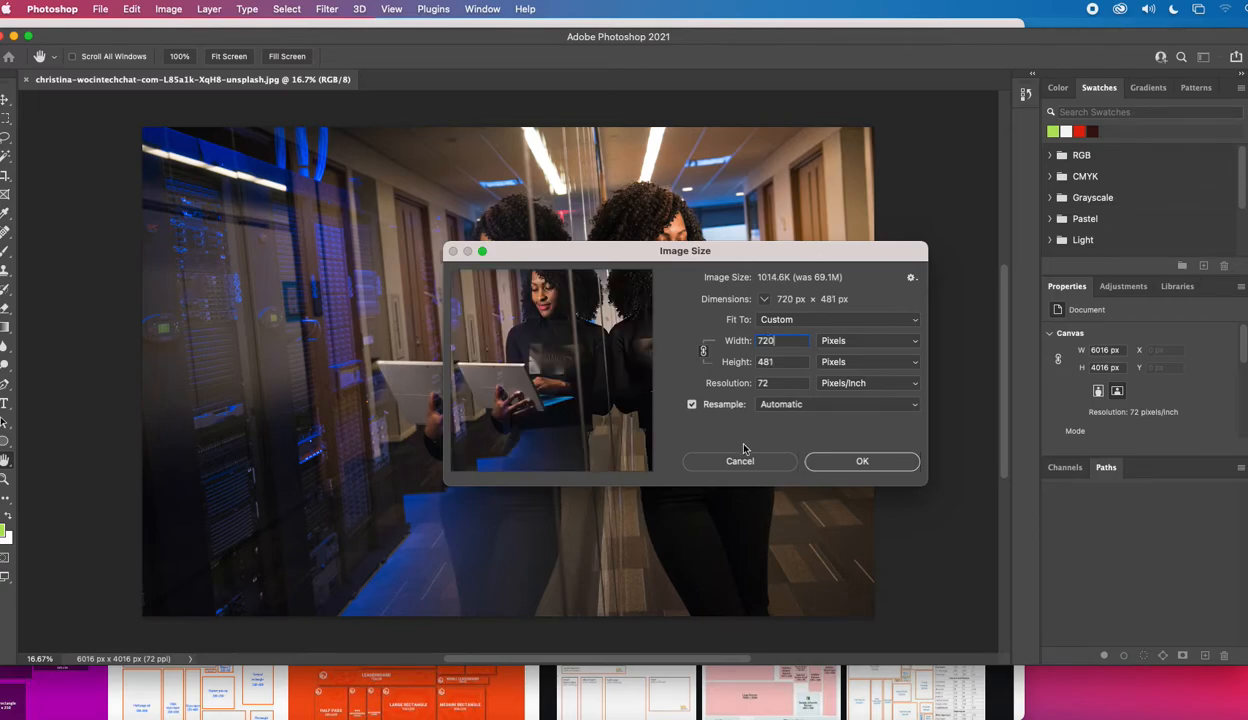
left_click_drag(778, 340, 750, 360)
type("300")
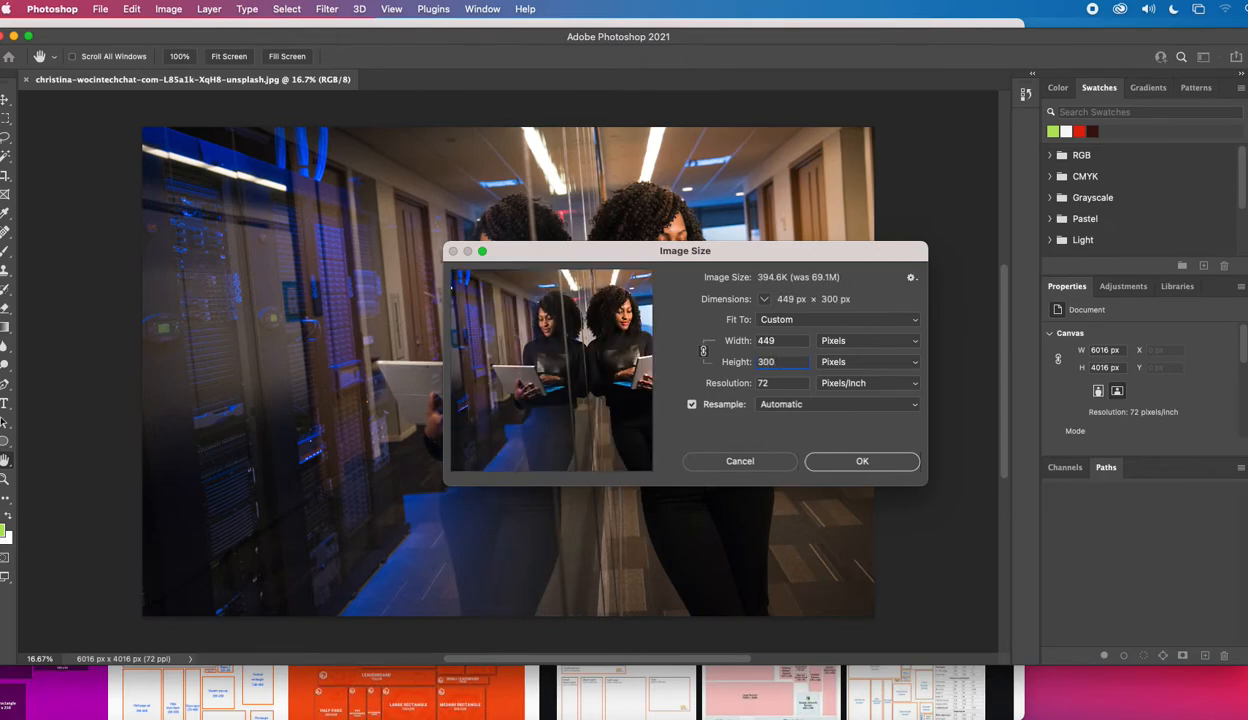
left_click(869, 467)
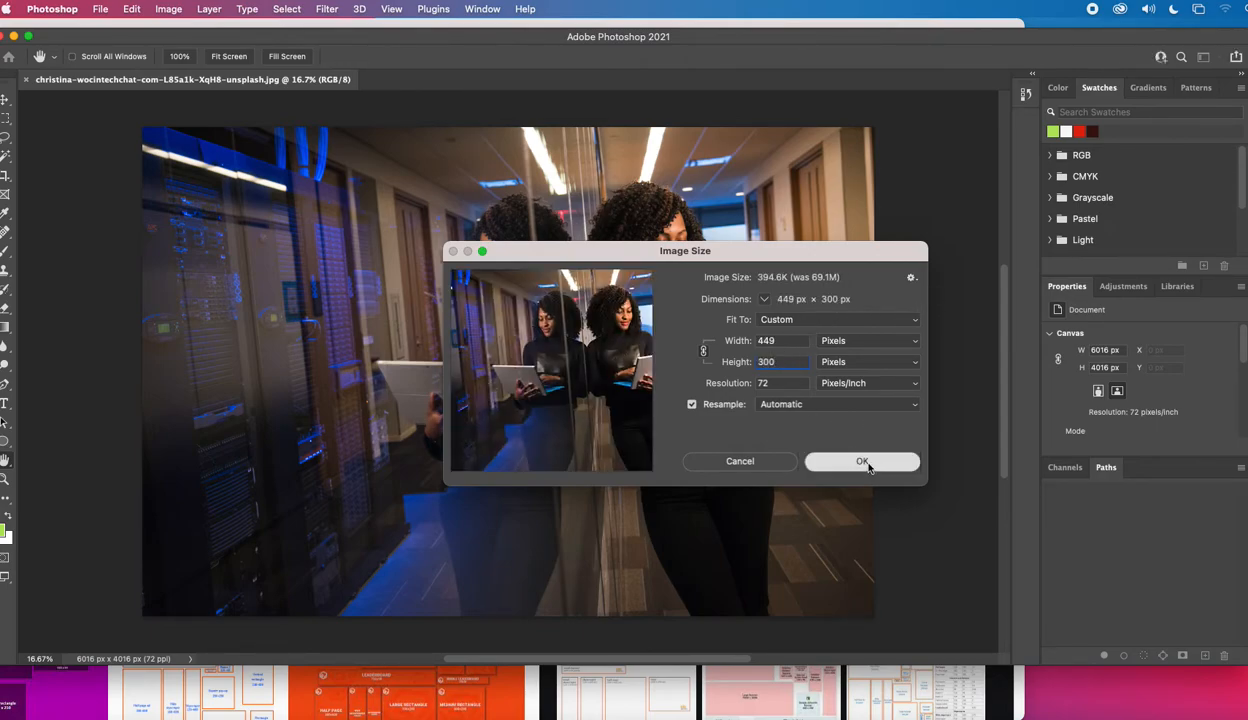
- Examine the resized photo at 100% zoom, centred in the workspace
left_click(5, 479)
left_click(189, 186)
left_click(187, 188)
left_click(186, 193)
left_click(185, 196)
left_click(186, 196)
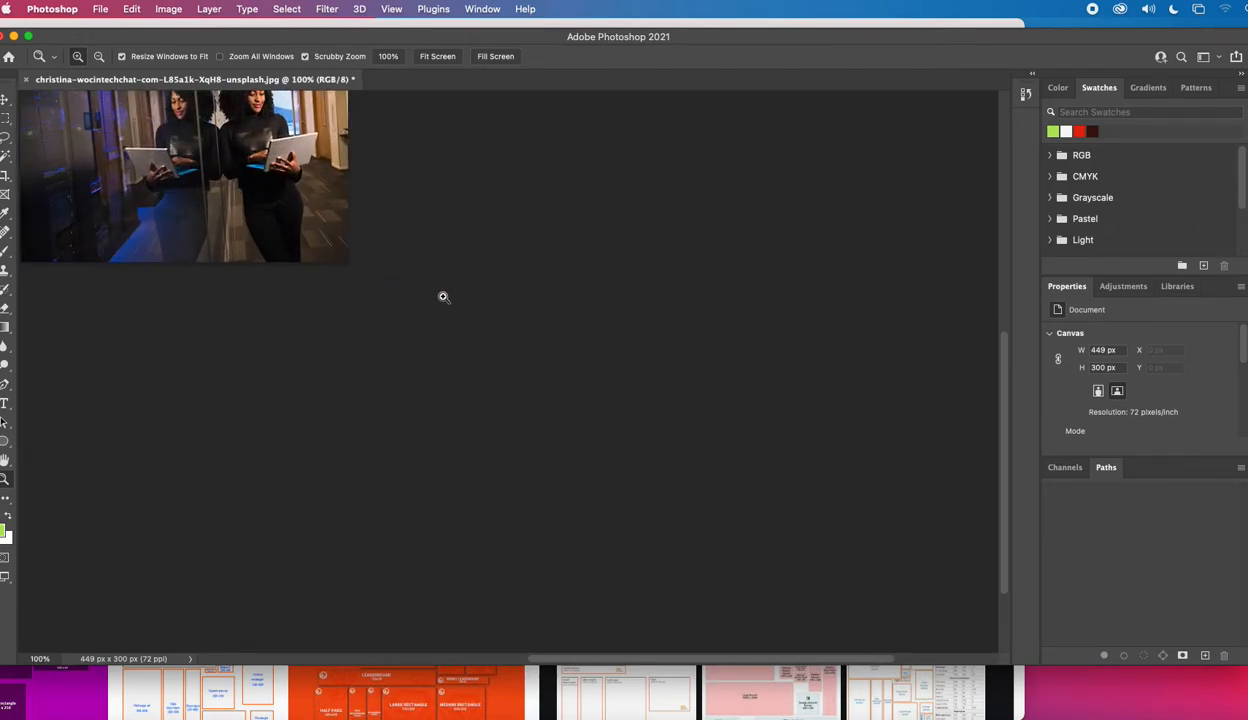
left_click_drag(1000, 391, 1000, 340)
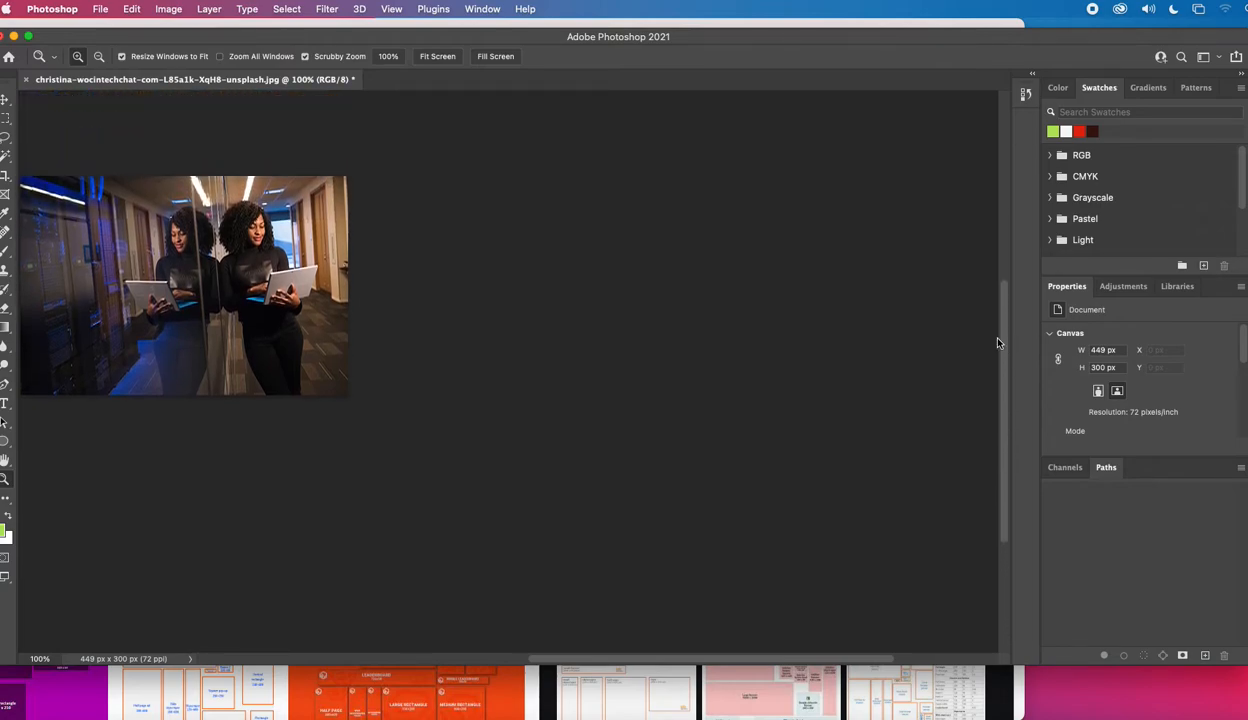
left_click(5, 101)
left_click_drag(181, 241, 140, 270)
left_click(756, 338)
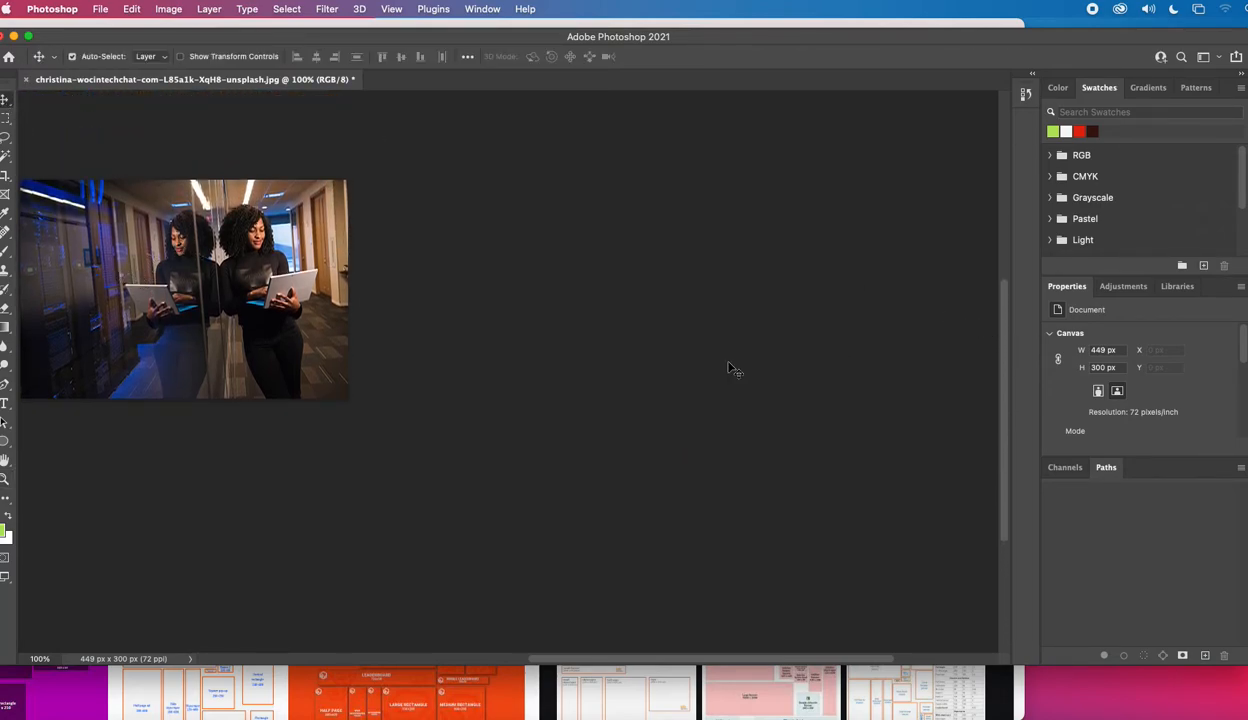
left_click_drag(214, 251, 525, 271)
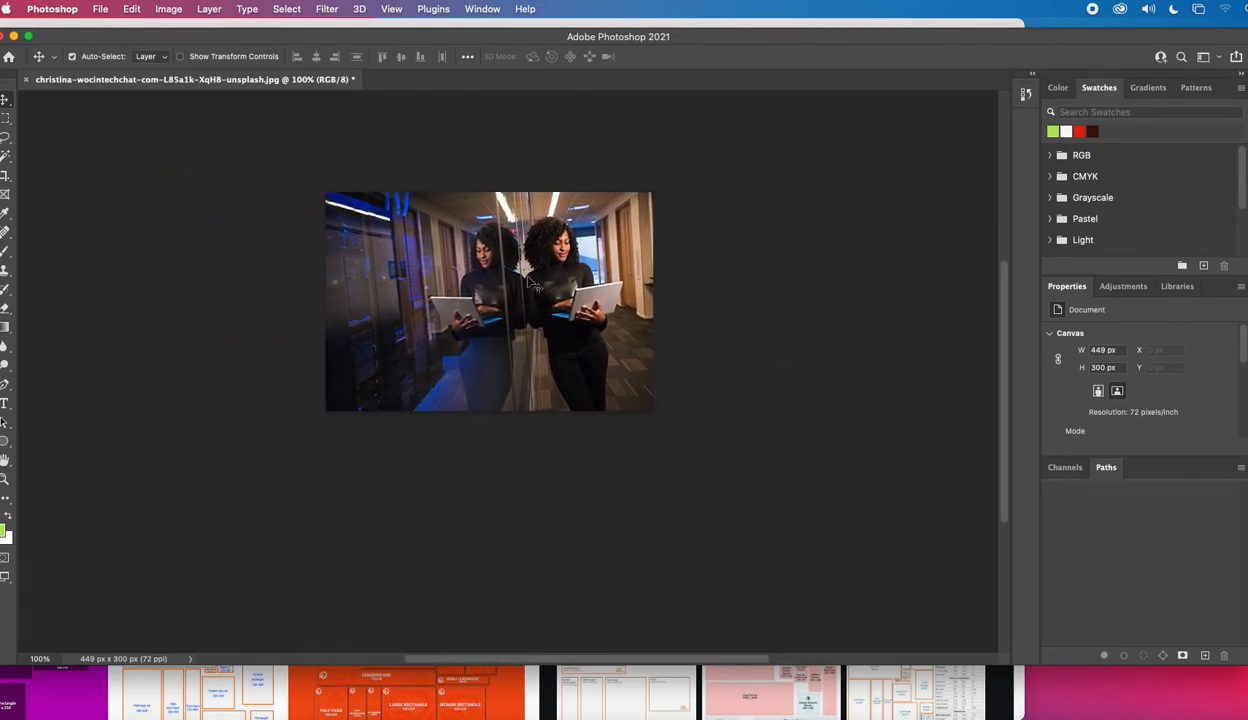
- Check the resized photo's width and height in the Canvas Size settings
left_click(166, 8)
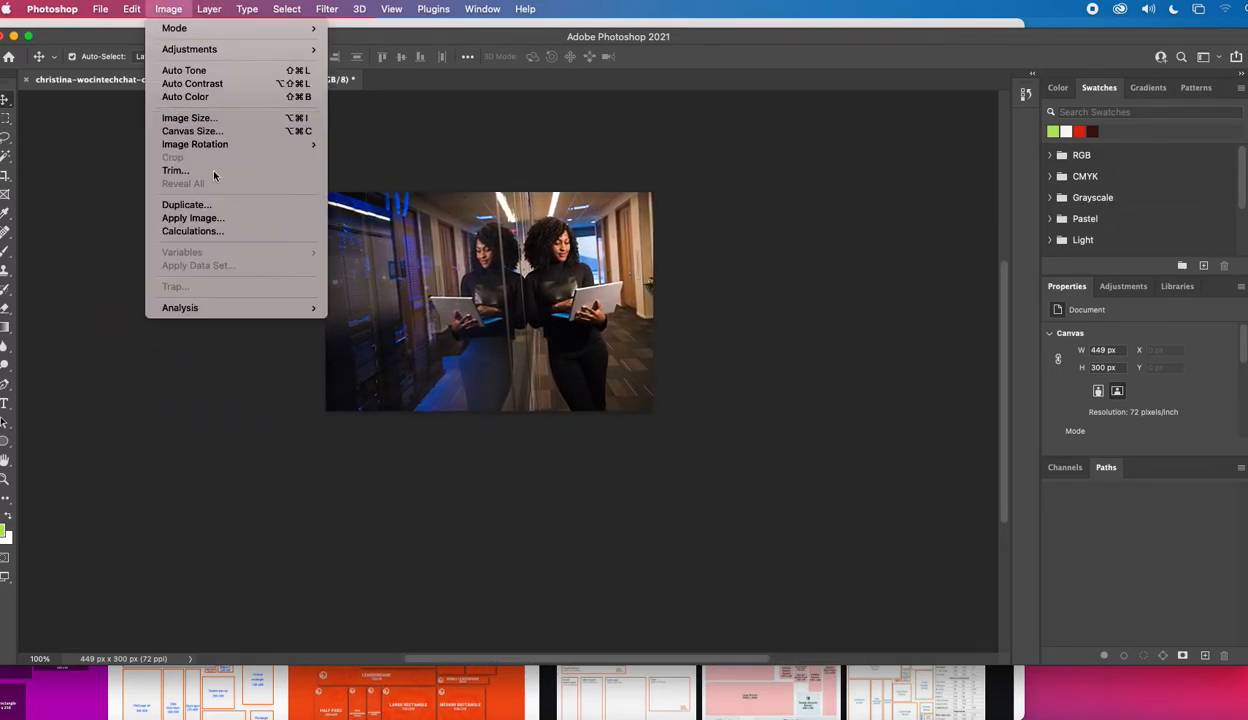
left_click(207, 128)
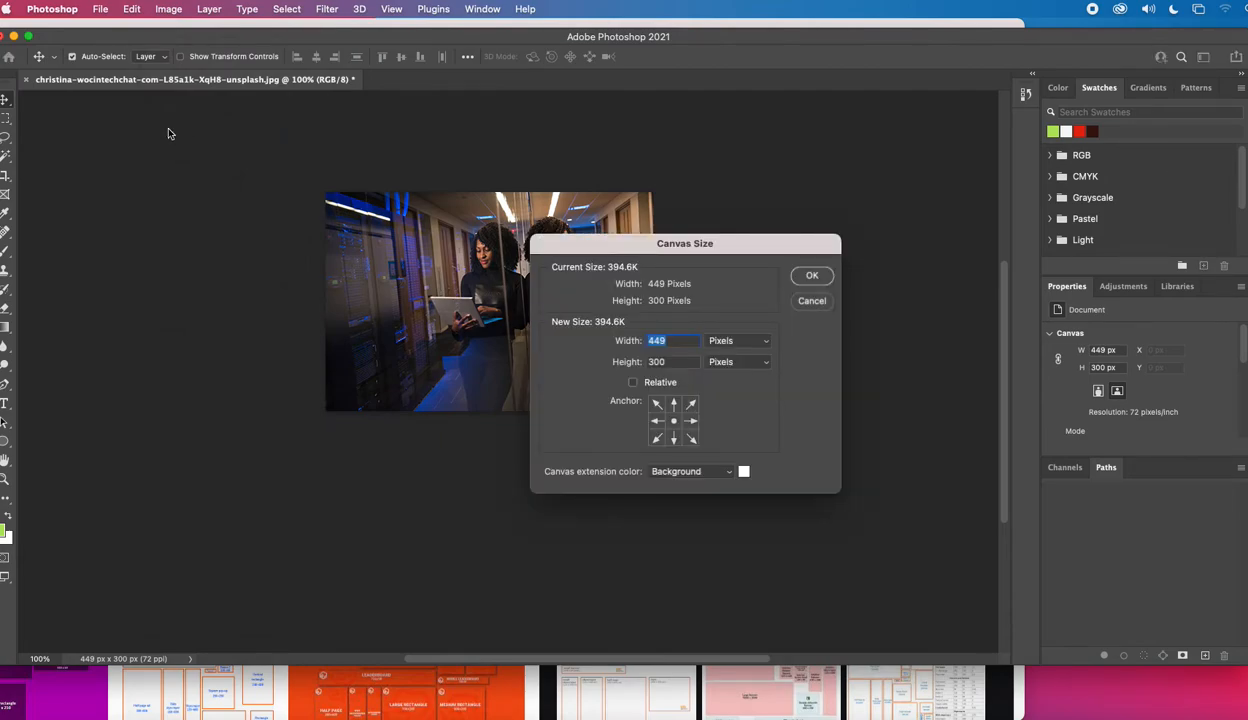
left_click(814, 276)
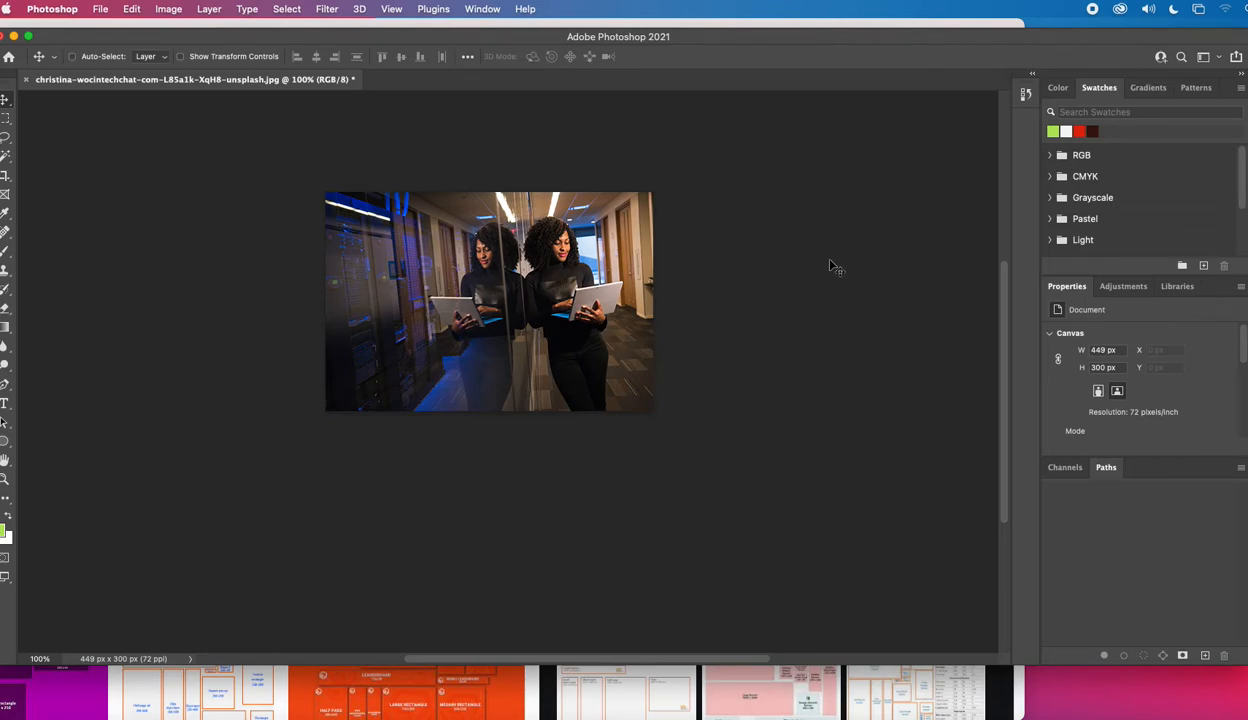
- Undo the image resize to restore the photo's original dimensions
left_click(130, 10)
left_click(137, 30)
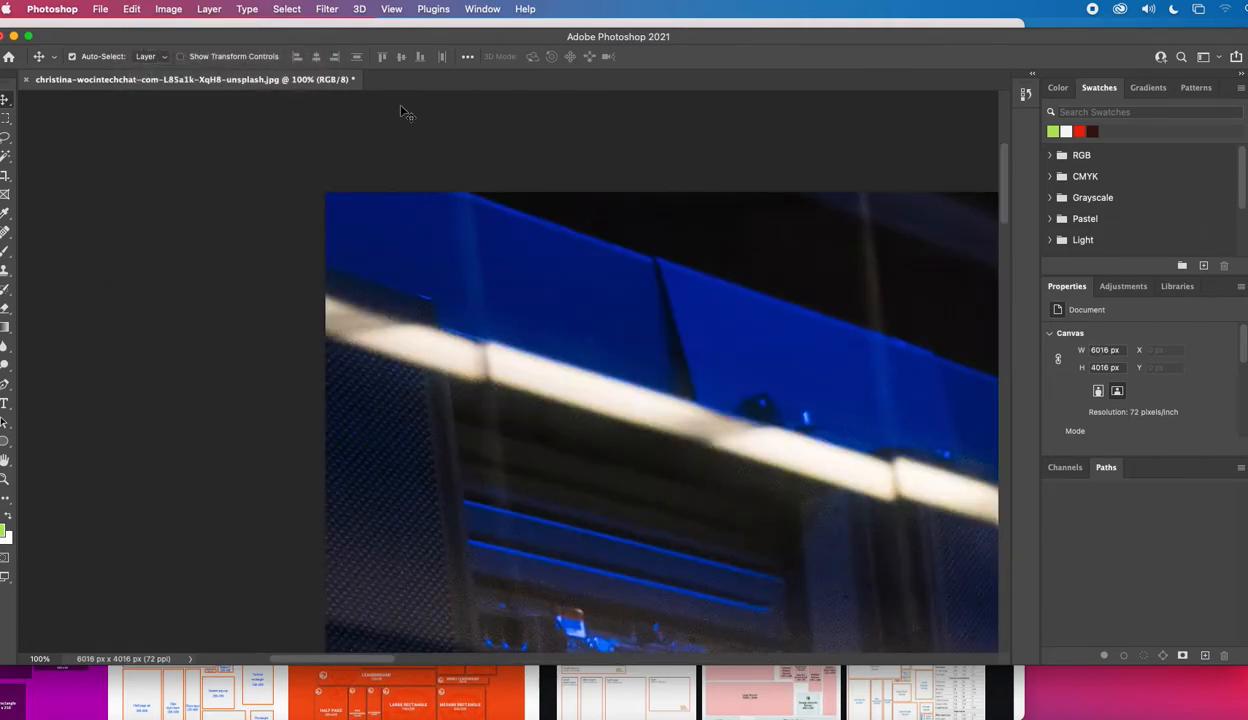
left_click_drag(766, 450, 479, 398)
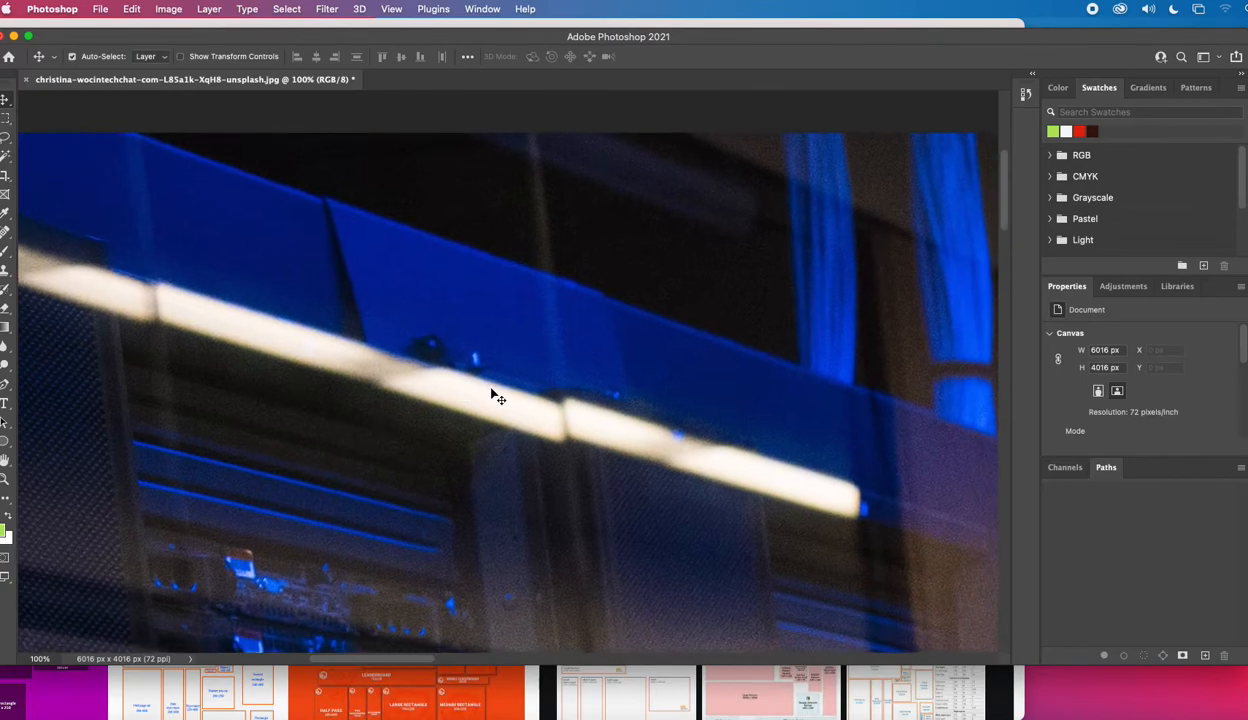
left_click(481, 9)
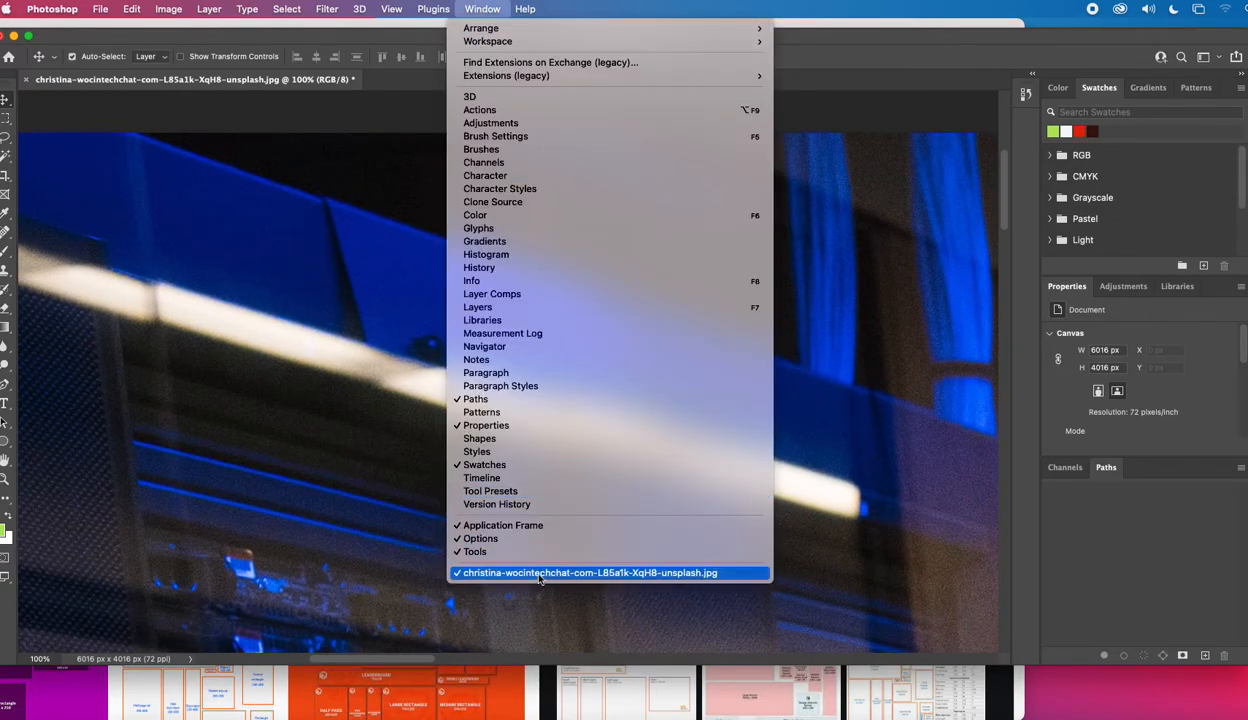
left_click(318, 421)
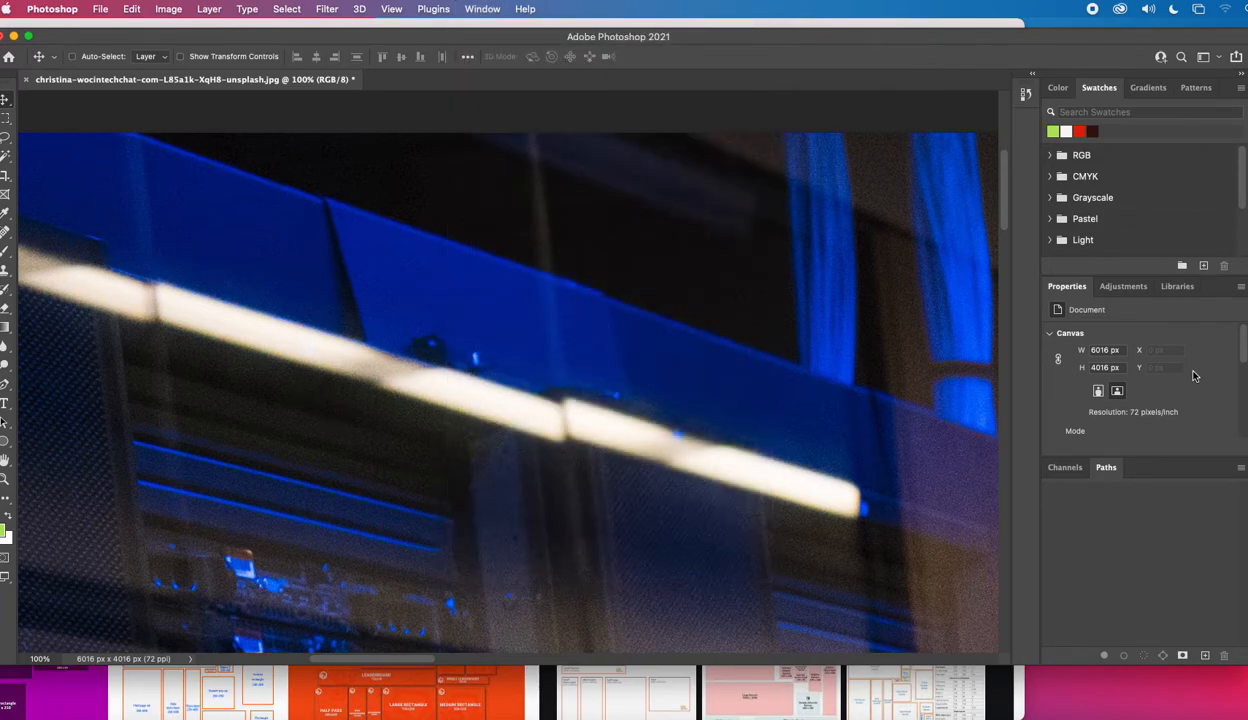
- Zoom out to 25% and bring both figures with their laptops into view, leaving the Background layer unconverted
key("super+minus")
key("super+minus")
key("super+minus")
key("super+minus")
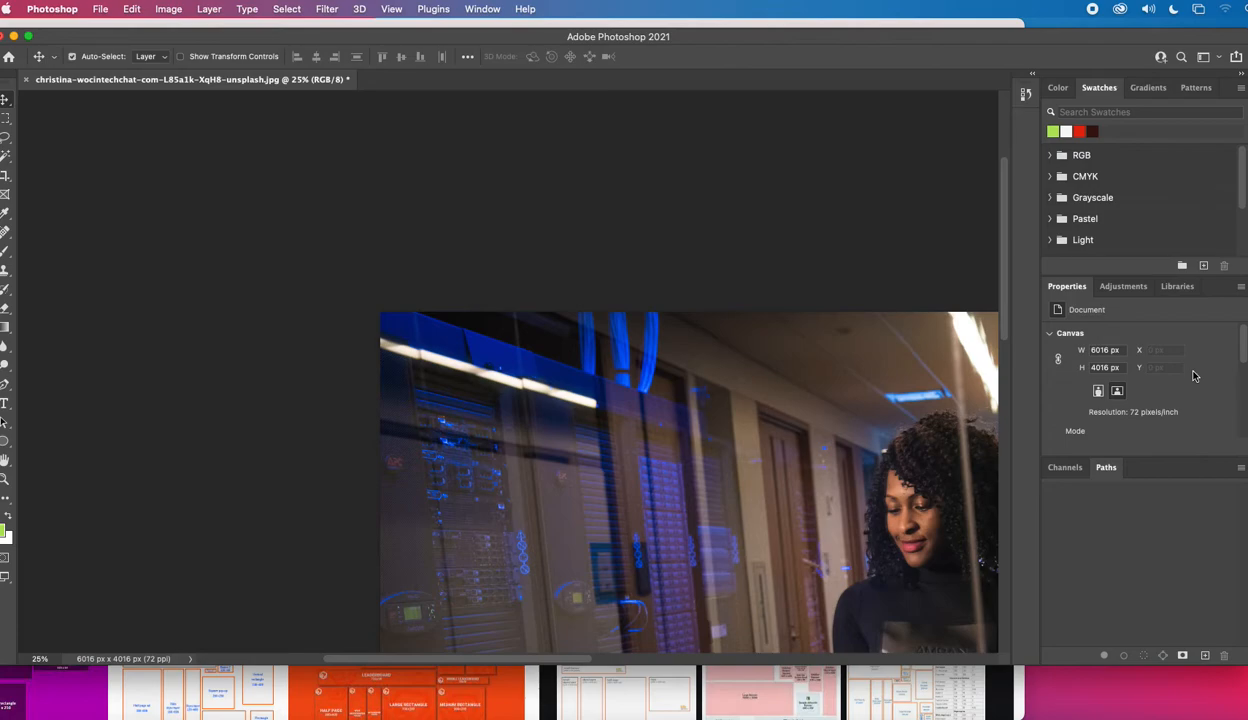
left_click_drag(798, 489, 838, 502)
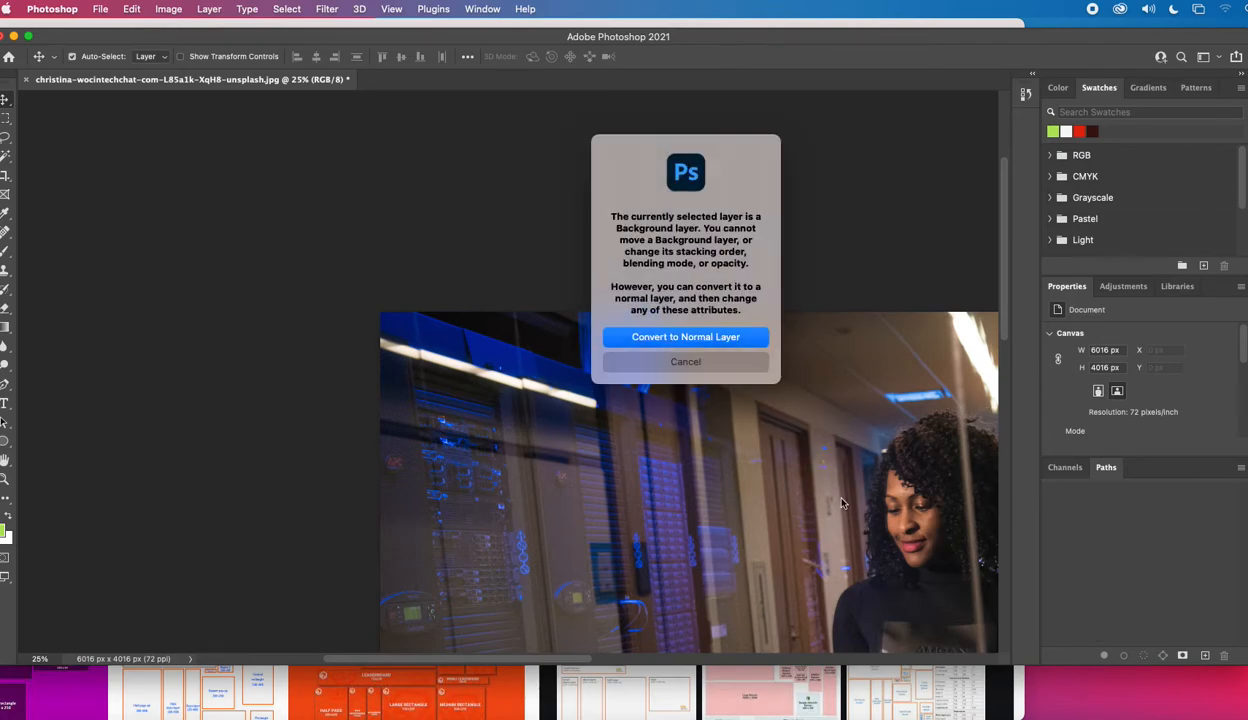
left_click(699, 370)
left_click_drag(780, 436, 372, 215)
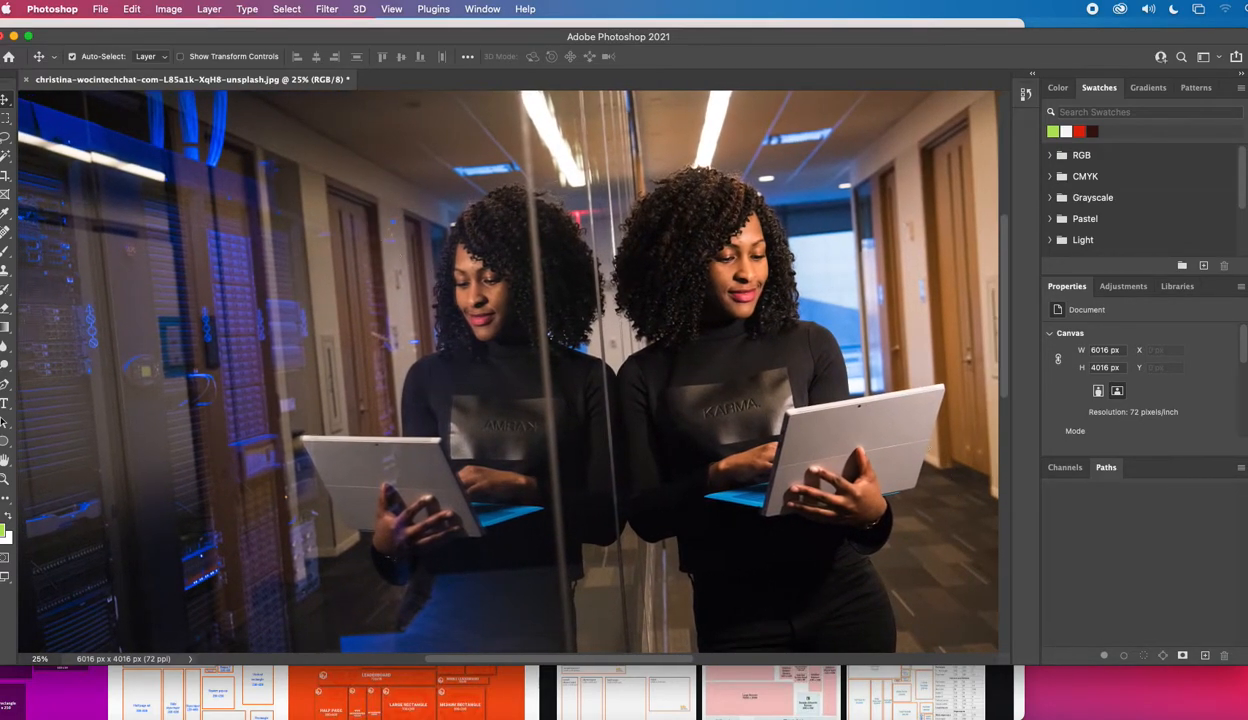
scroll(383, 160, "up", 5)
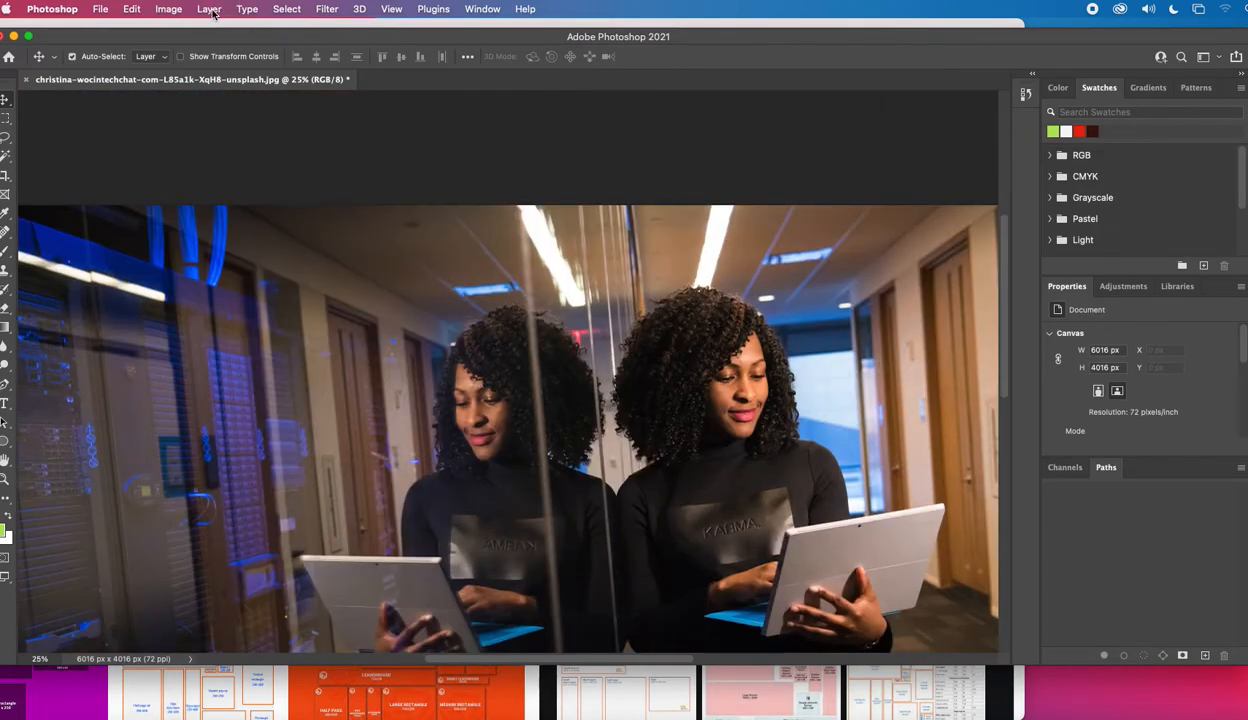
- Resize the photo to a width of 720 pixels, keeping the width and height proportions linked
left_click(209, 10)
mouse_move(172, 10)
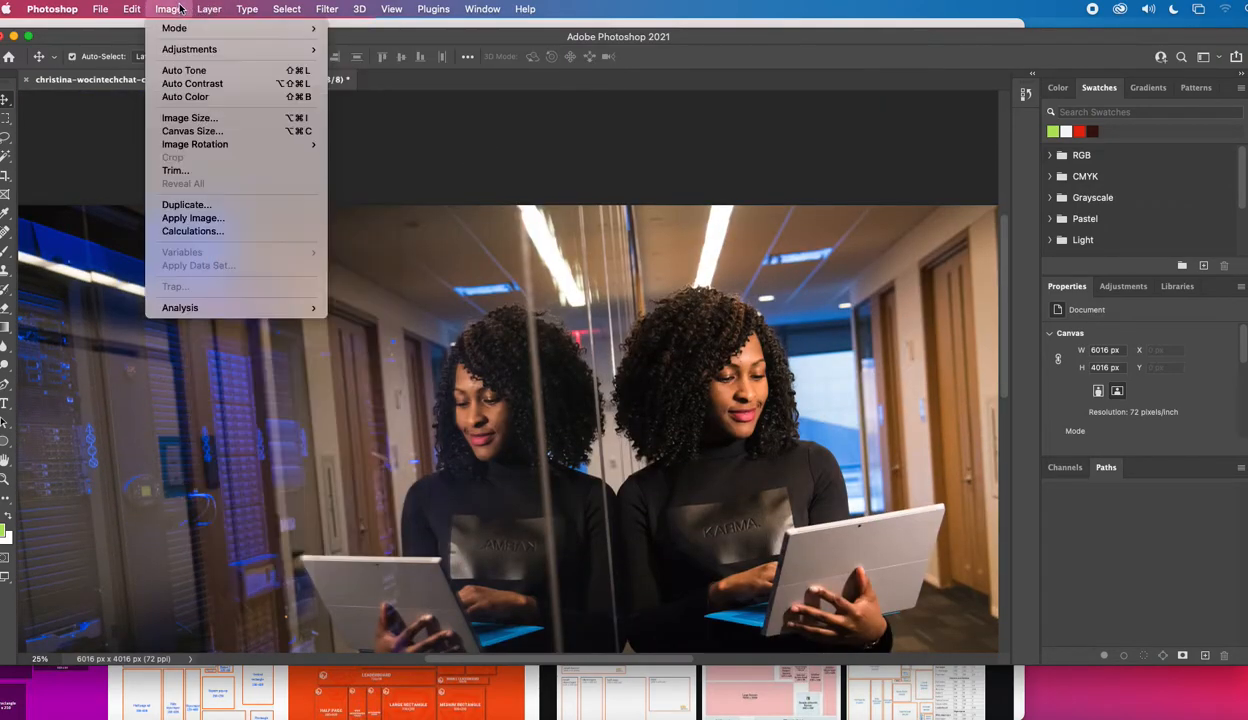
left_click(238, 118)
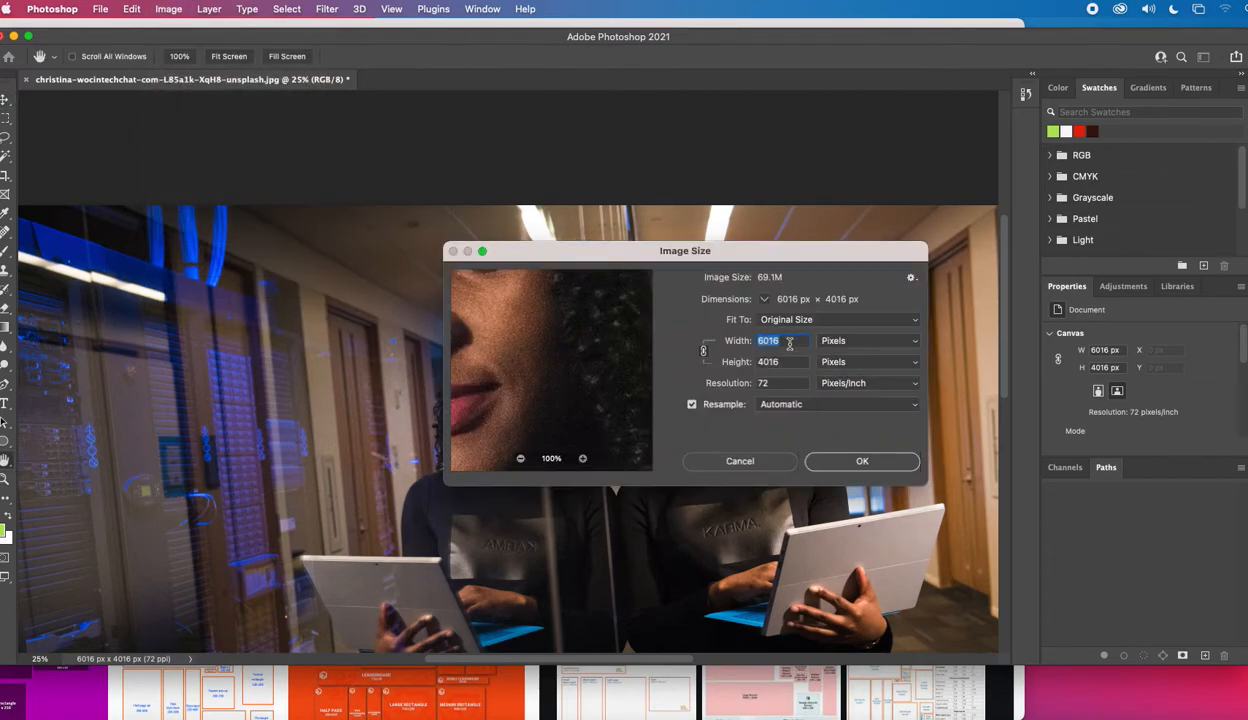
type("720")
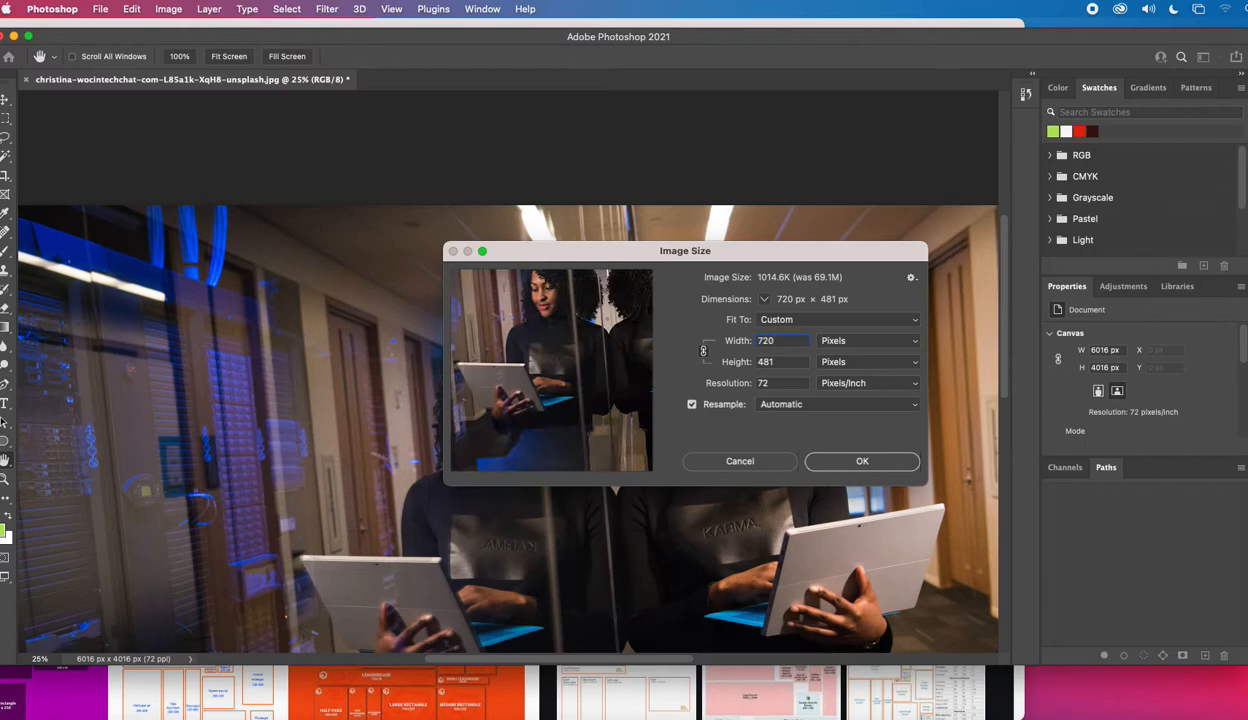
left_click(879, 463)
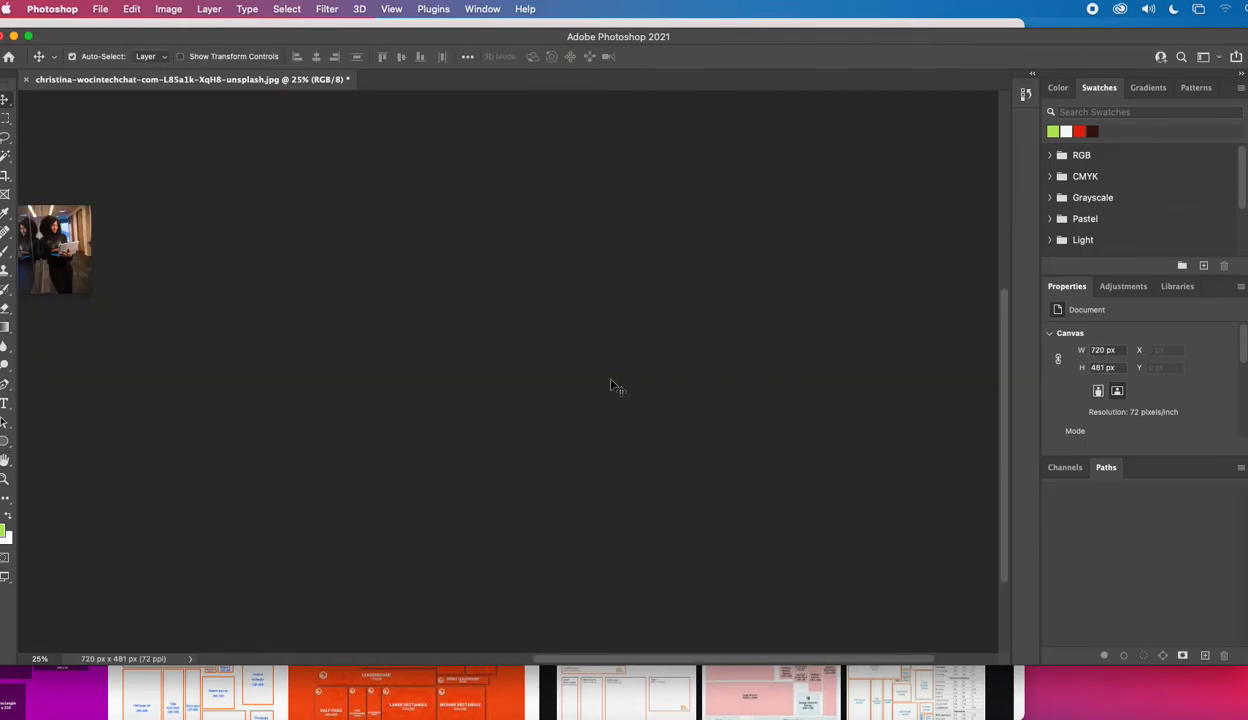
- Display the rulers around the resized photo
left_click_drag(594, 660, 523, 662)
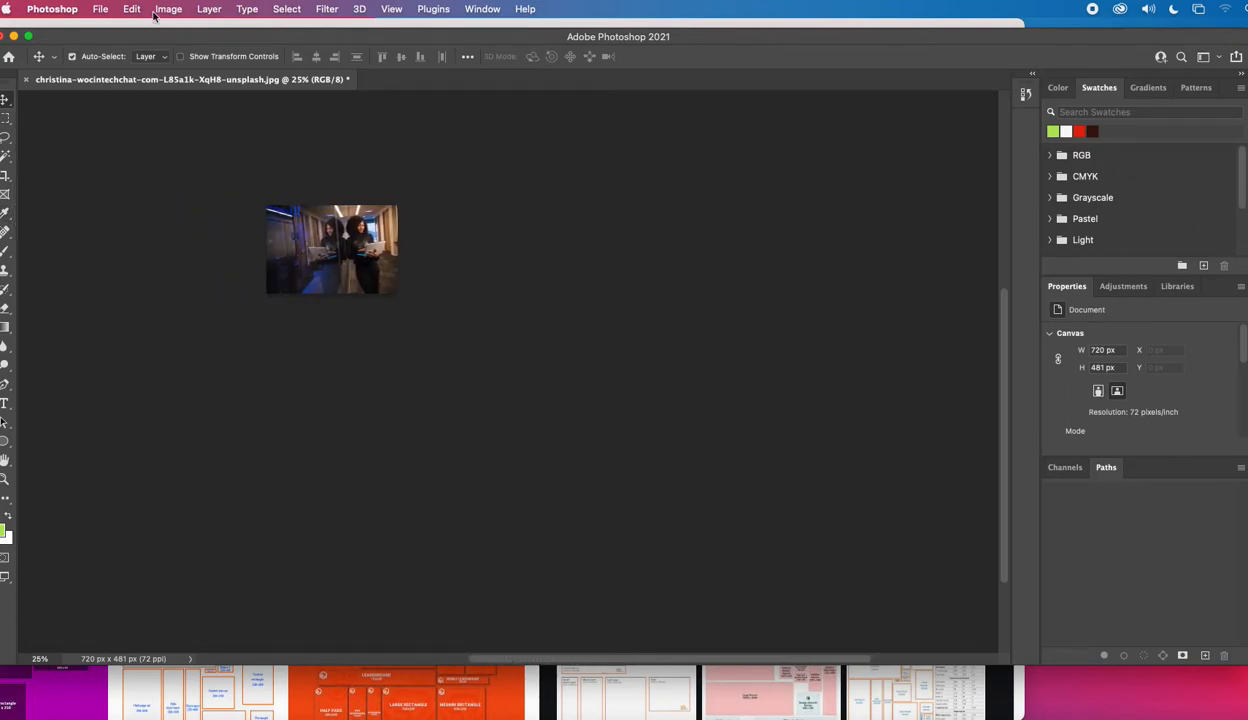
left_click_drag(114, 36, 133, 30)
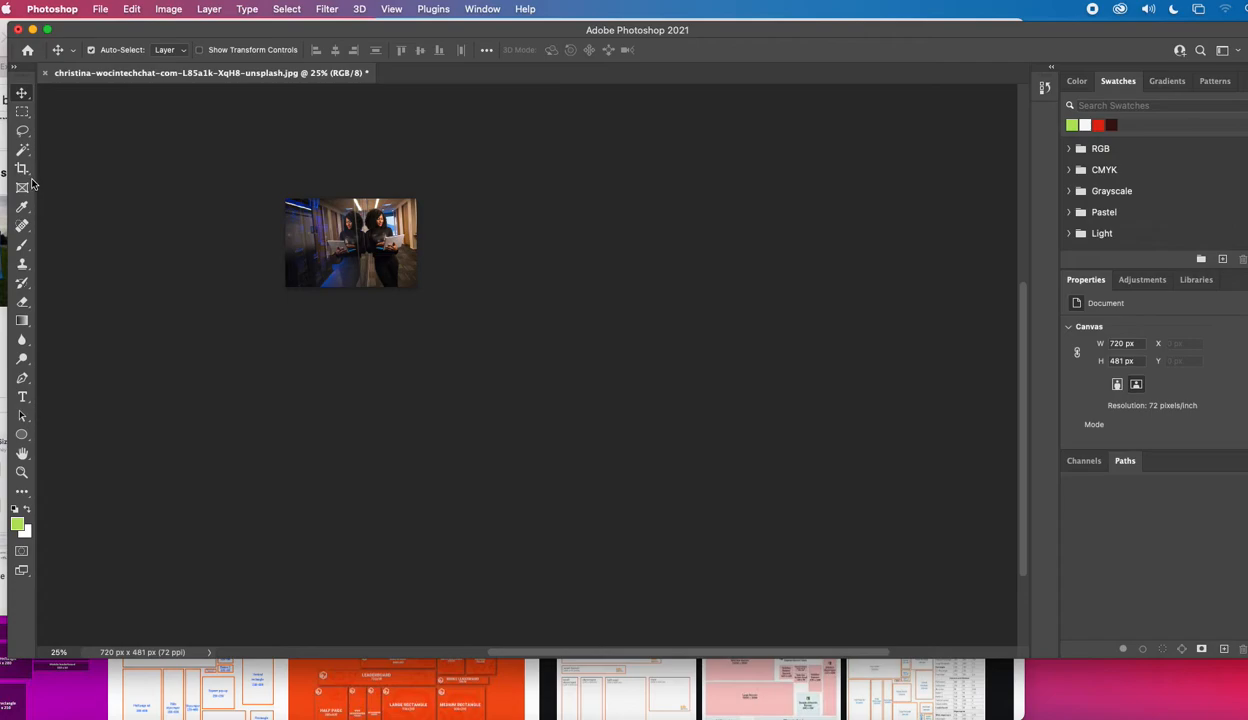
left_click(21, 472)
left_click(350, 265)
left_click(348, 268)
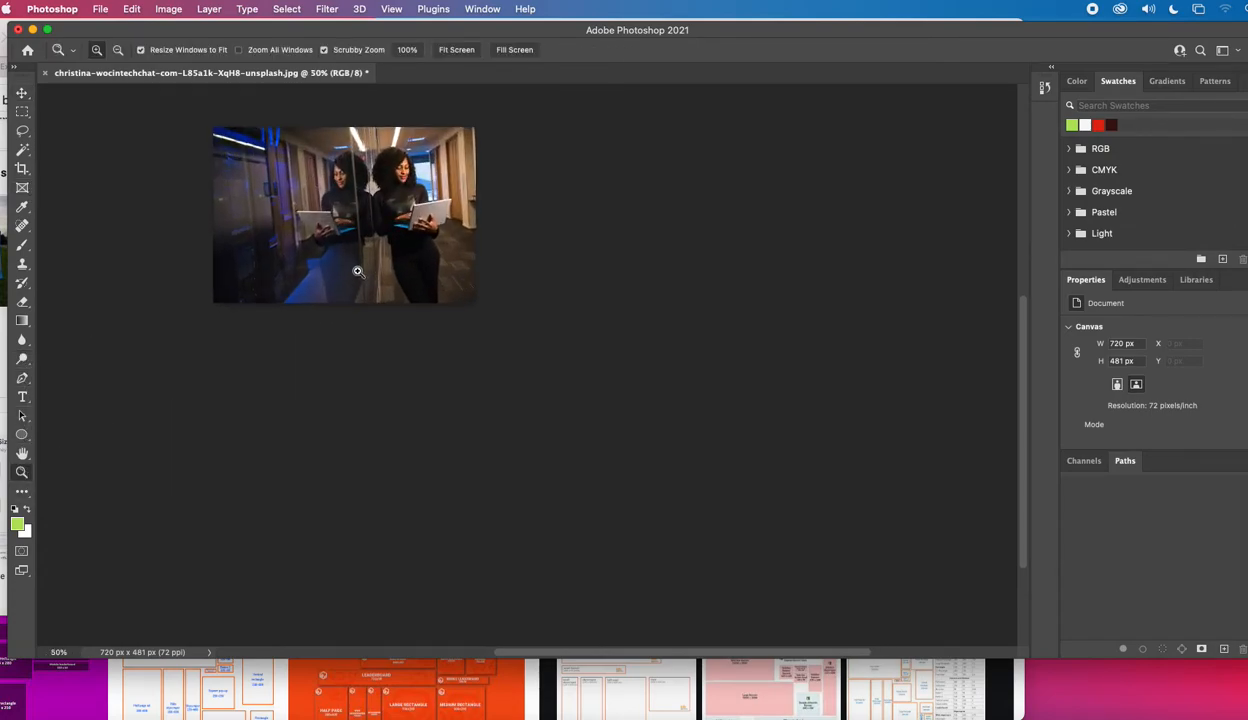
left_click(347, 271)
left_click_drag(1016, 417, 1020, 379)
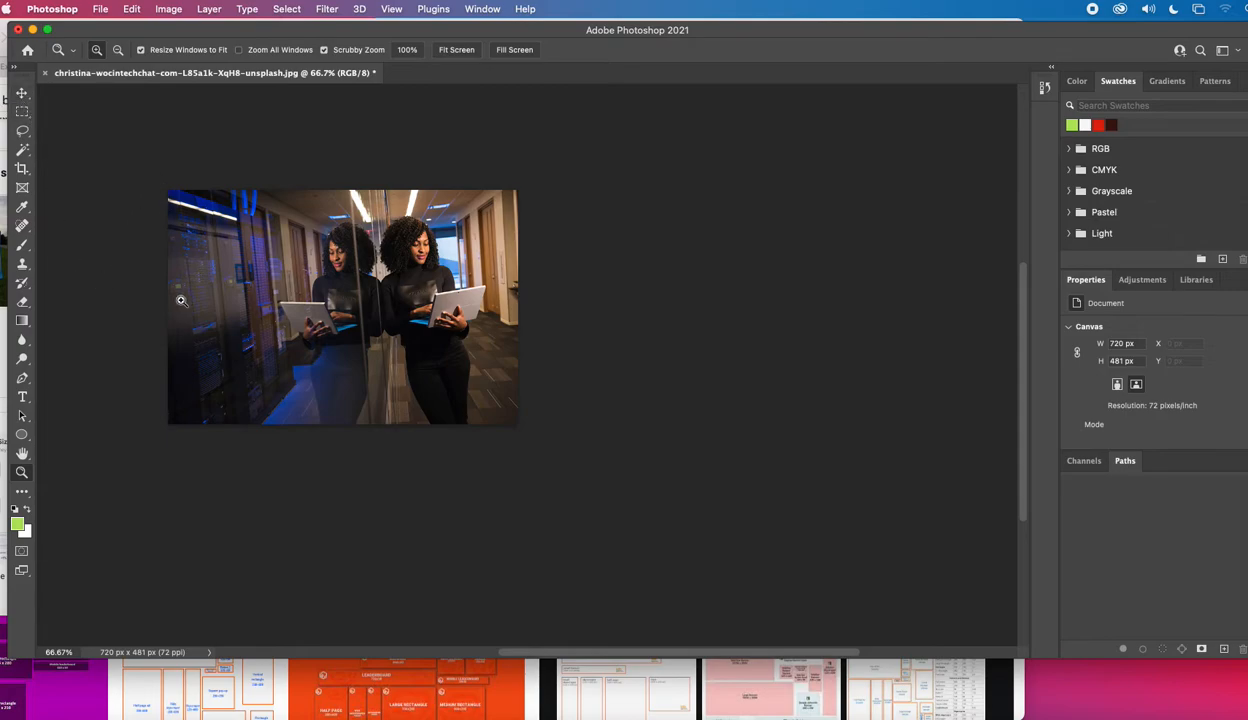
left_click(380, 12)
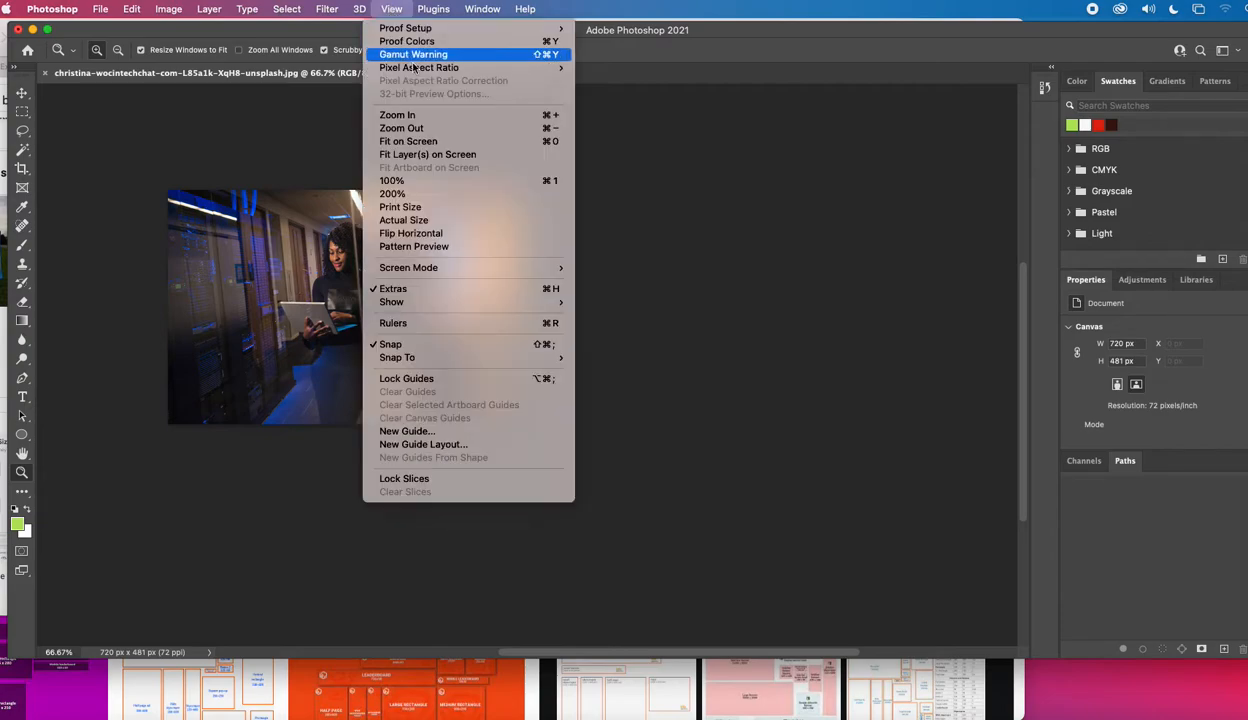
mouse_move(417, 72)
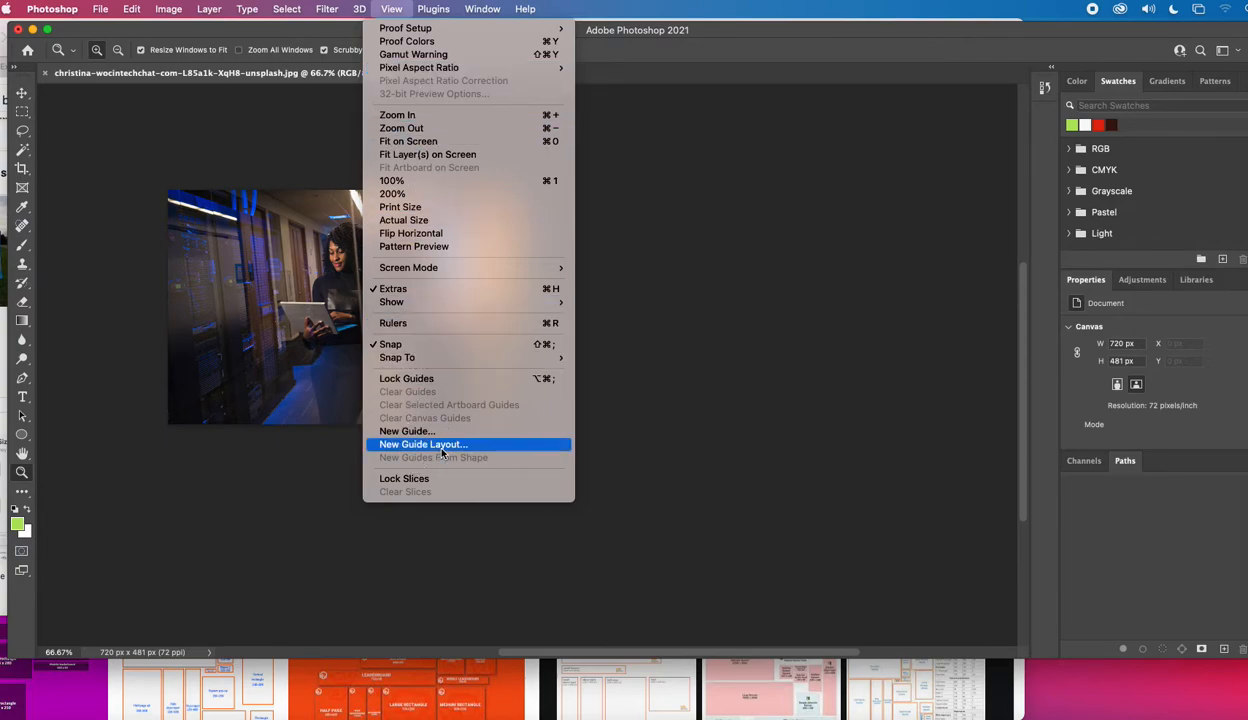
mouse_move(445, 303)
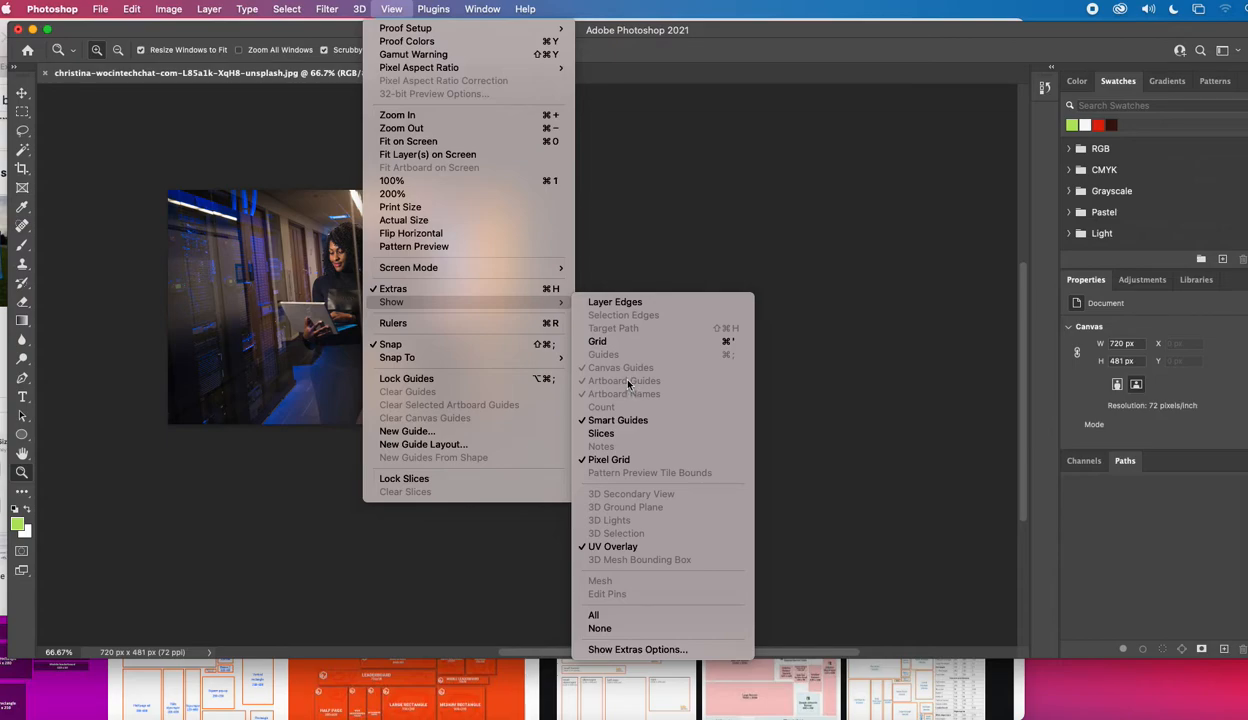
left_click(500, 324)
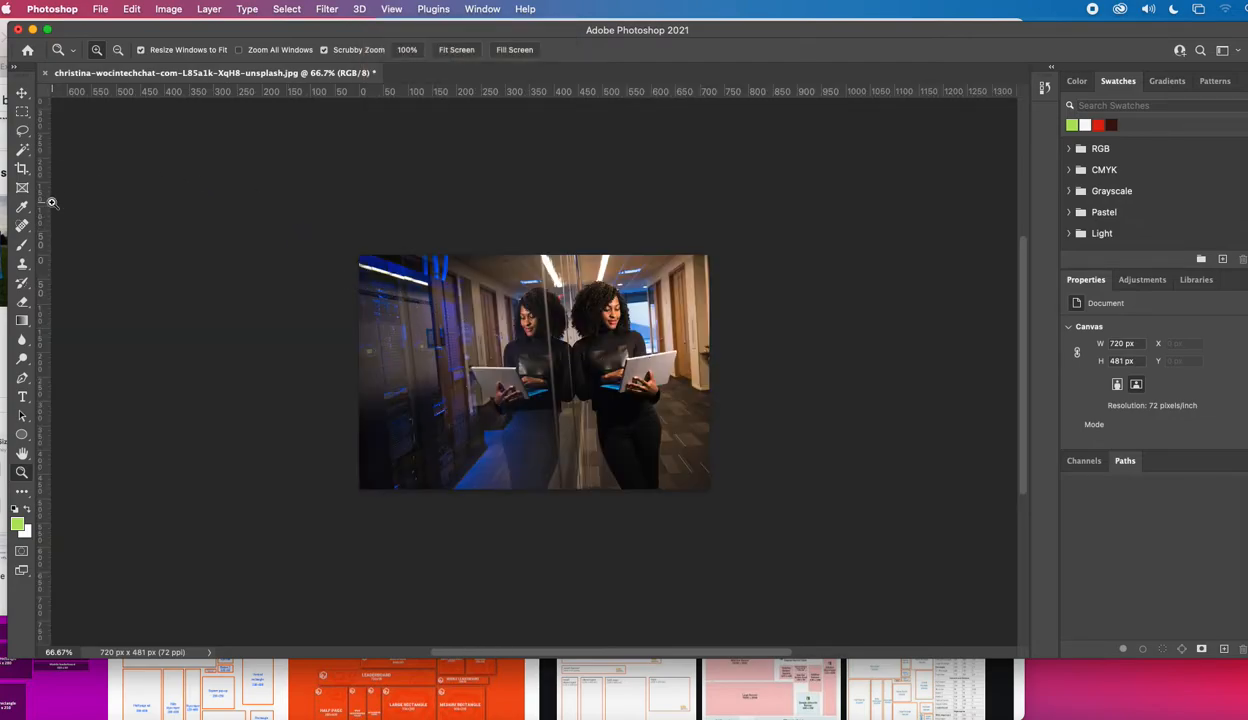
- Crop away the lower part of the photo to a height of about 347 px, keeping the full 720 px width
left_click(21, 93)
left_click_drag(488, 393, 198, 250)
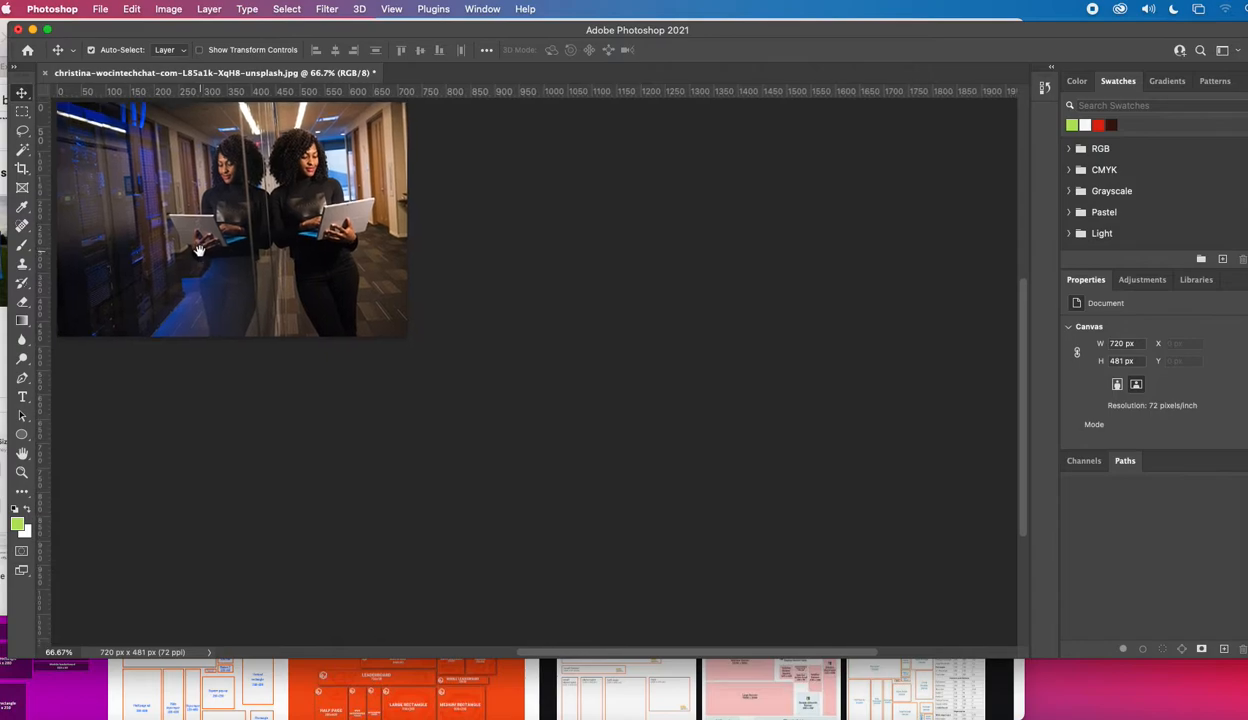
mouse_move(557, 652)
left_mouse_down()
mouse_move(516, 652)
mouse_move(548, 651)
left_mouse_up()
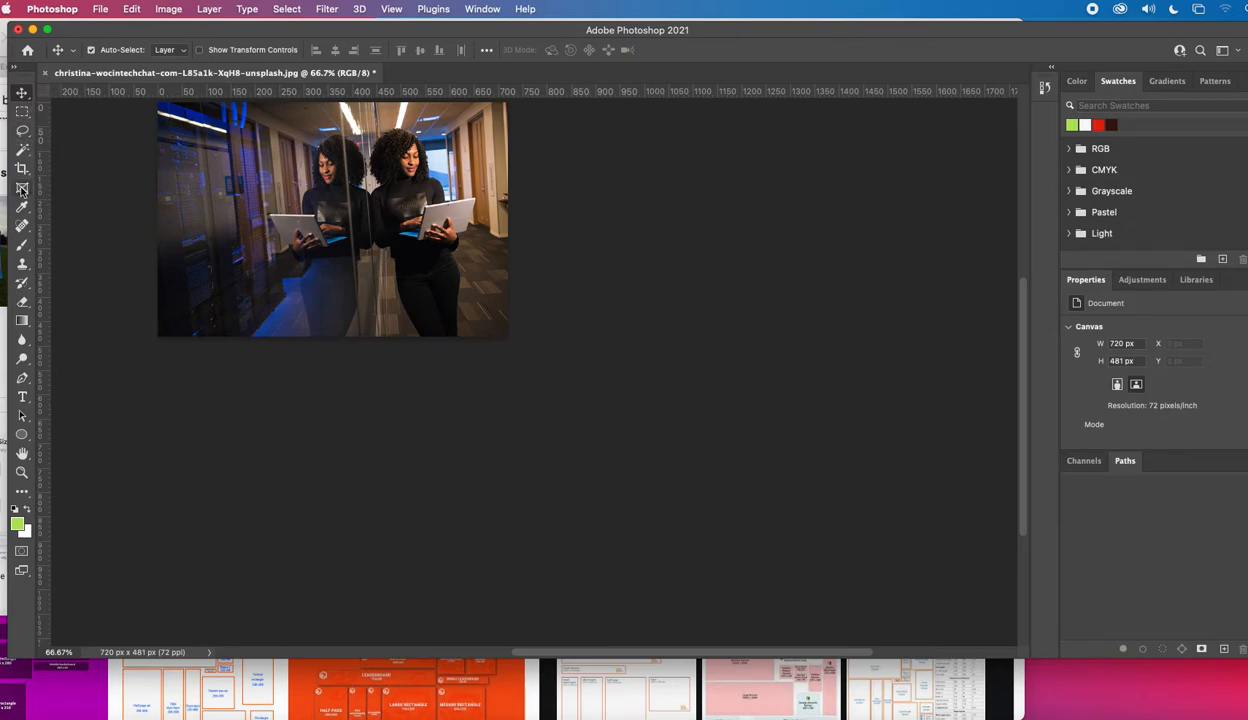
key("c")
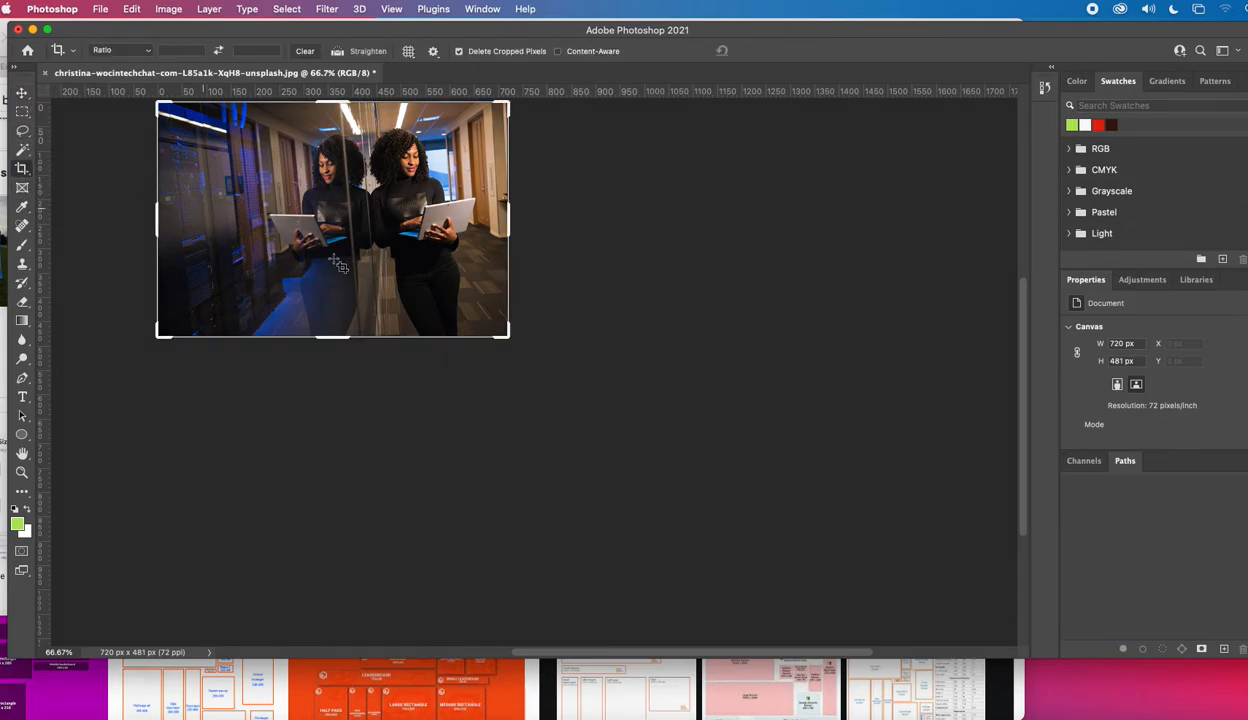
left_click_drag(335, 338, 332, 302)
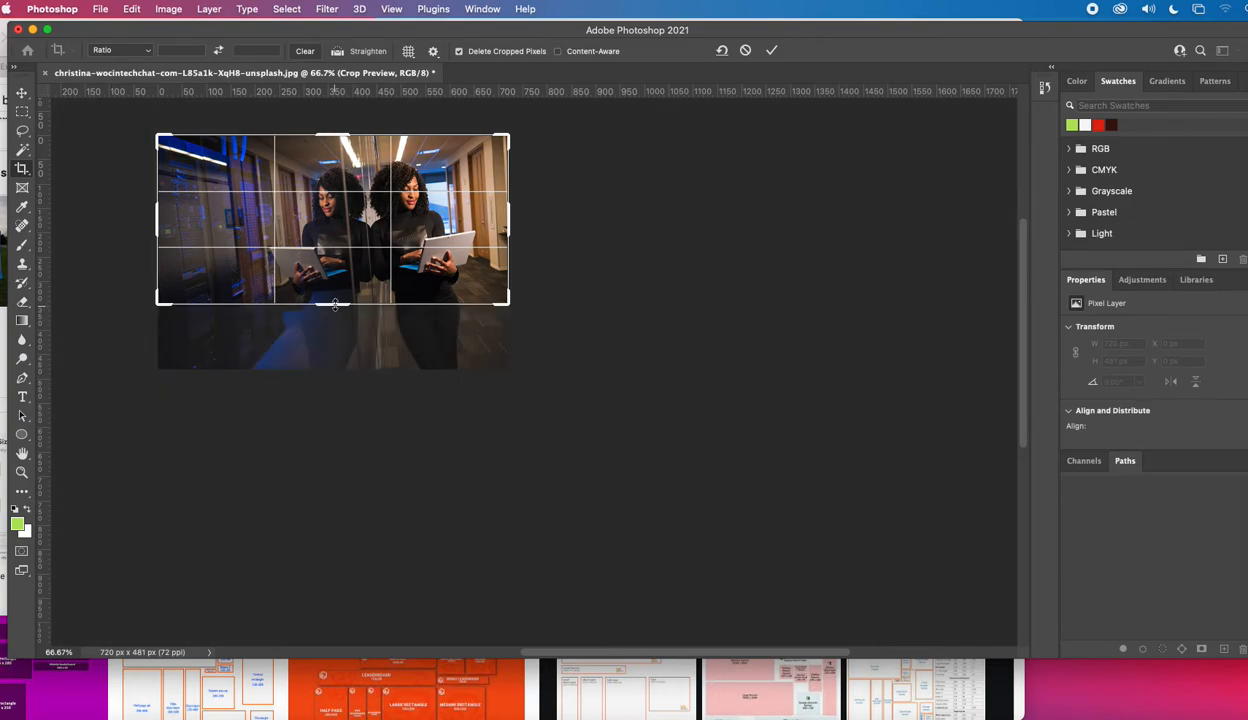
left_click(772, 50)
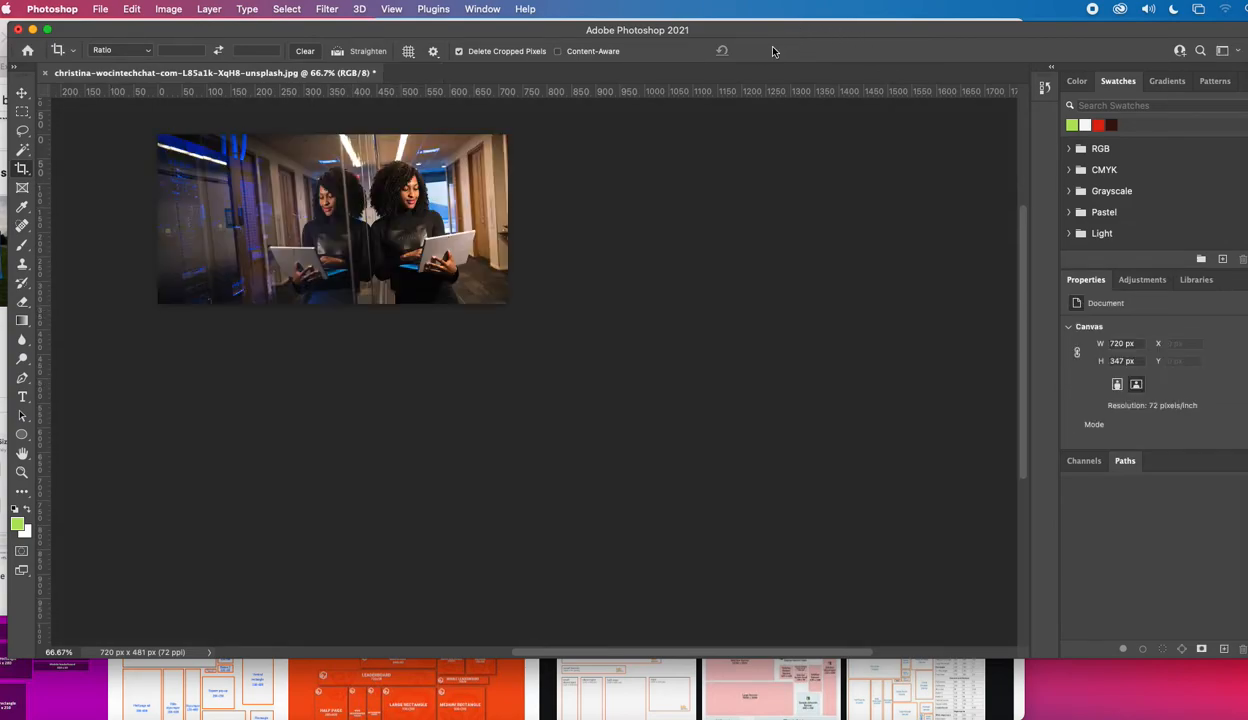
- Resize the cropped photo to a height of 300 pixels with linked proportions, and return to the Move tool
left_click(171, 9)
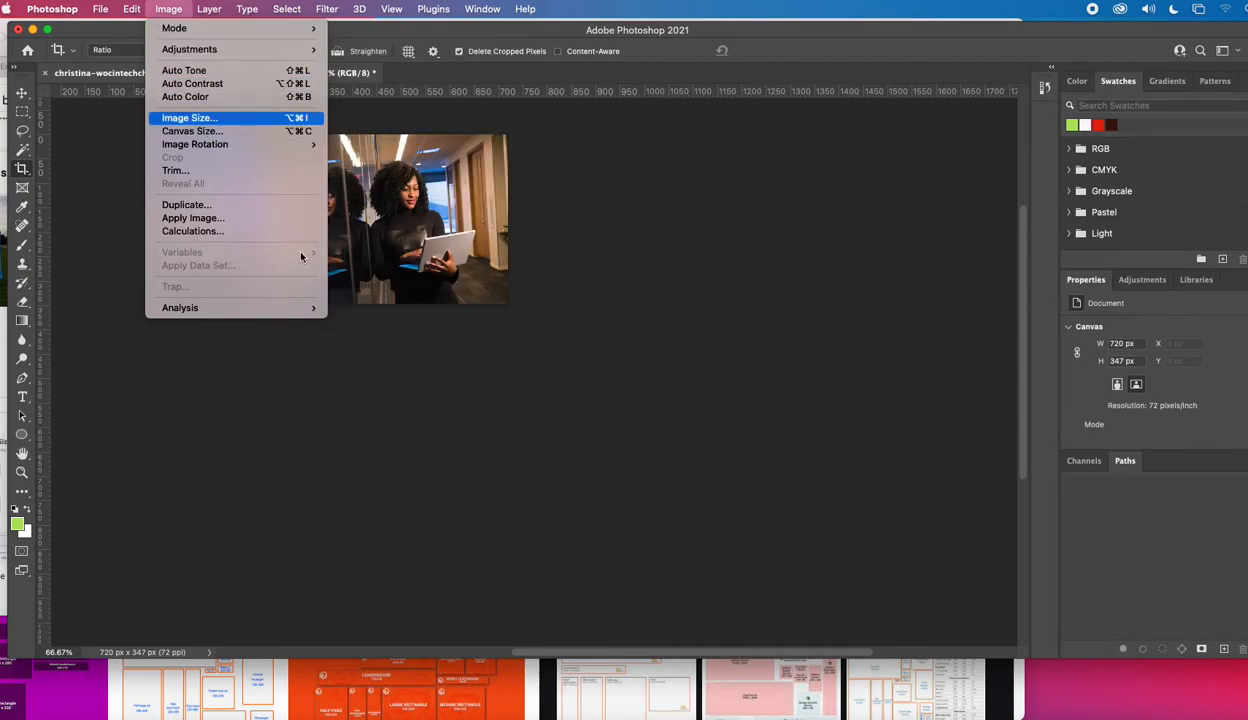
left_click(199, 118)
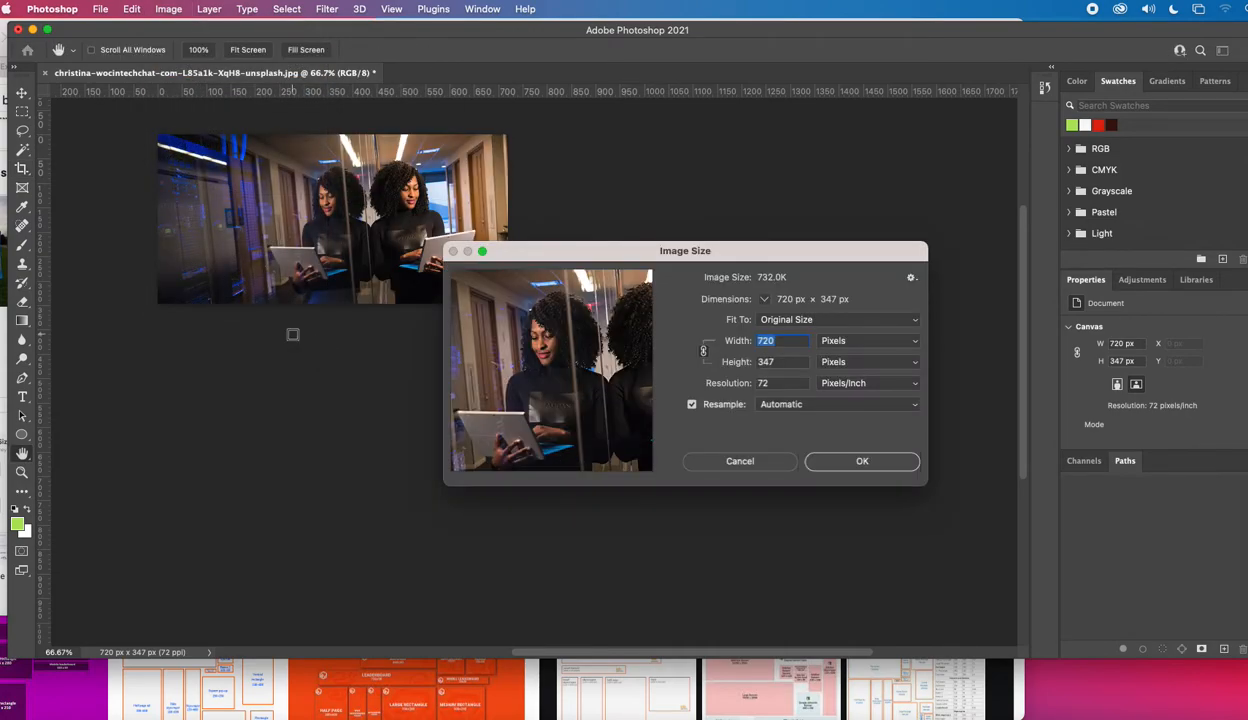
double_click(766, 362)
type("300")
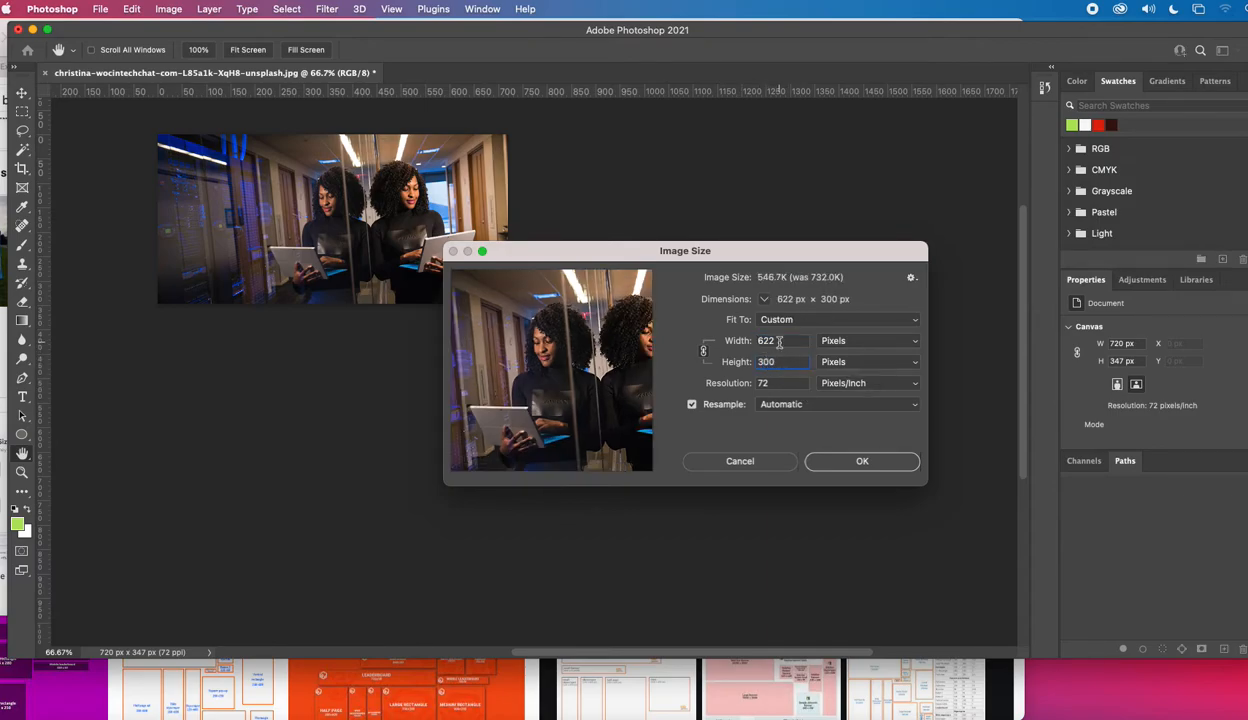
left_click_drag(779, 341, 750, 339)
type("720")
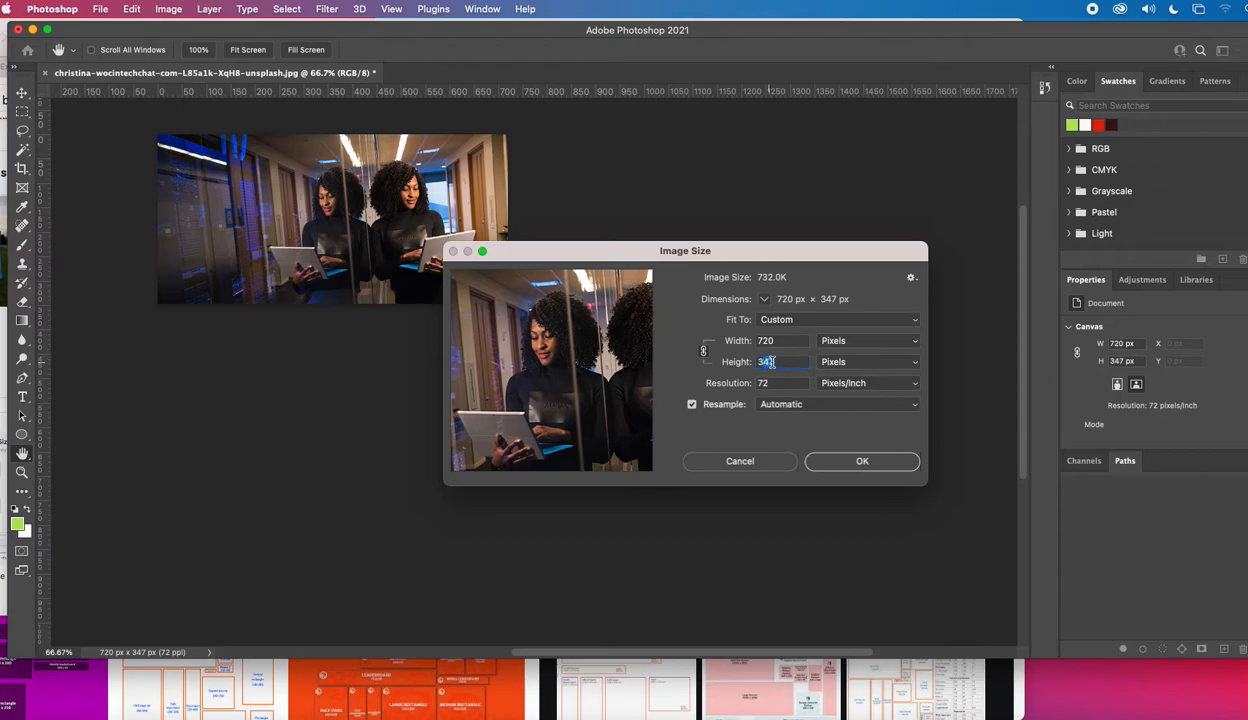
type("300")
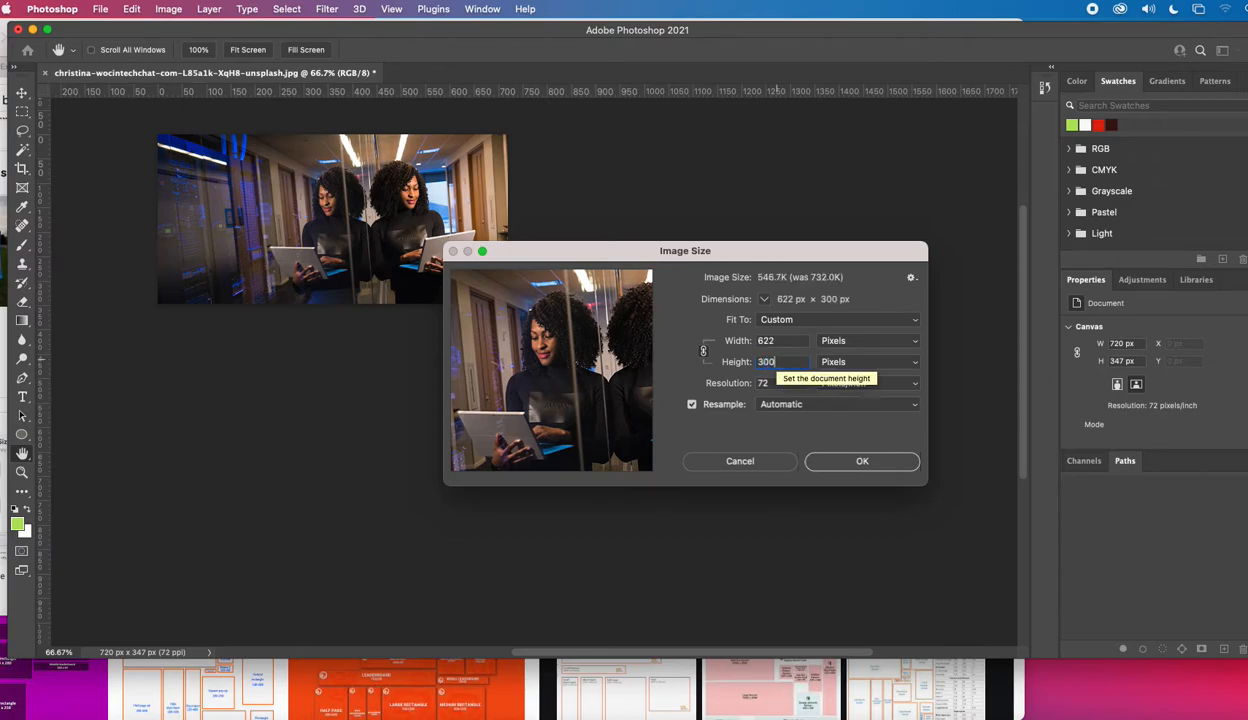
left_click(858, 462)
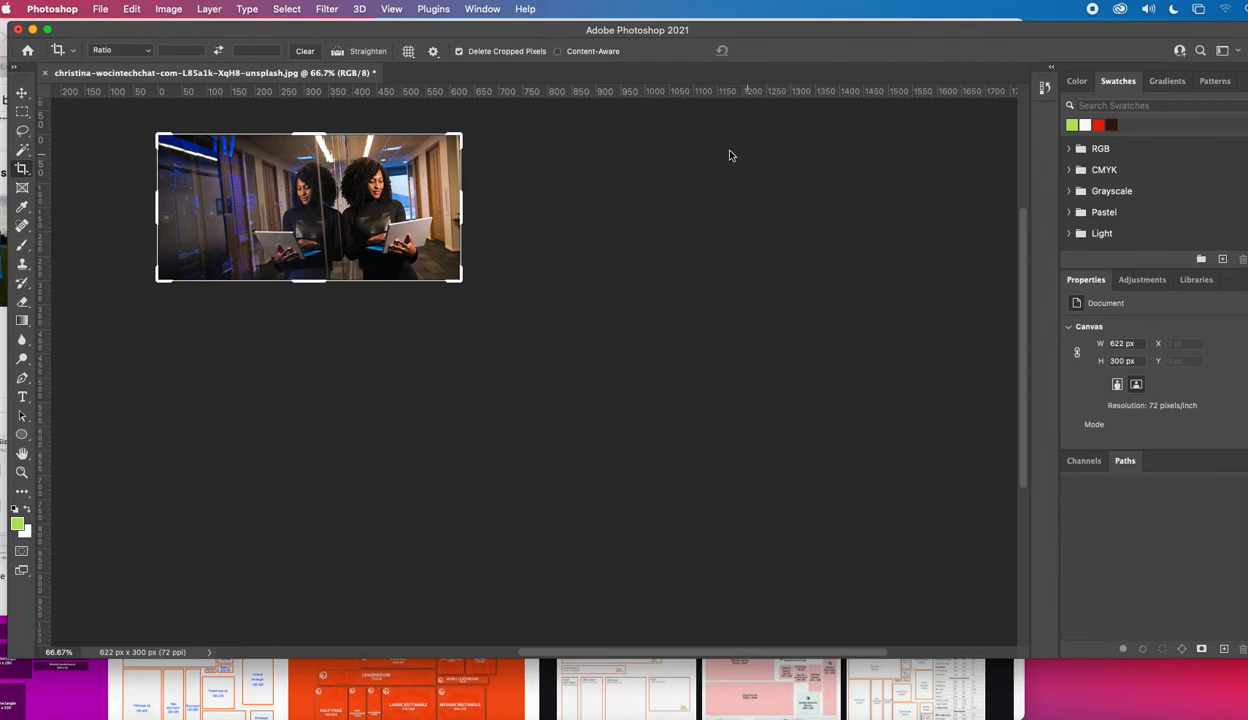
left_click(21, 93)
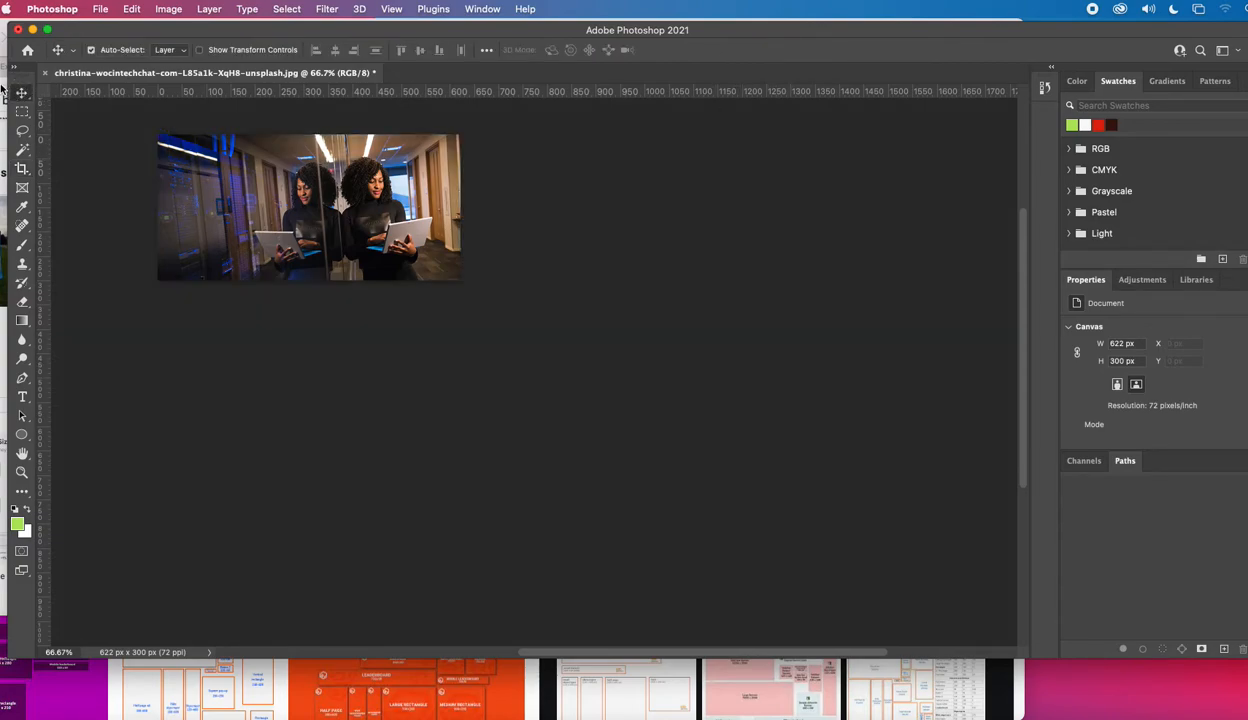
- Show the Layers panel over the workspace and convert the locked Background into a regular layer with its default name
left_click(483, 9)
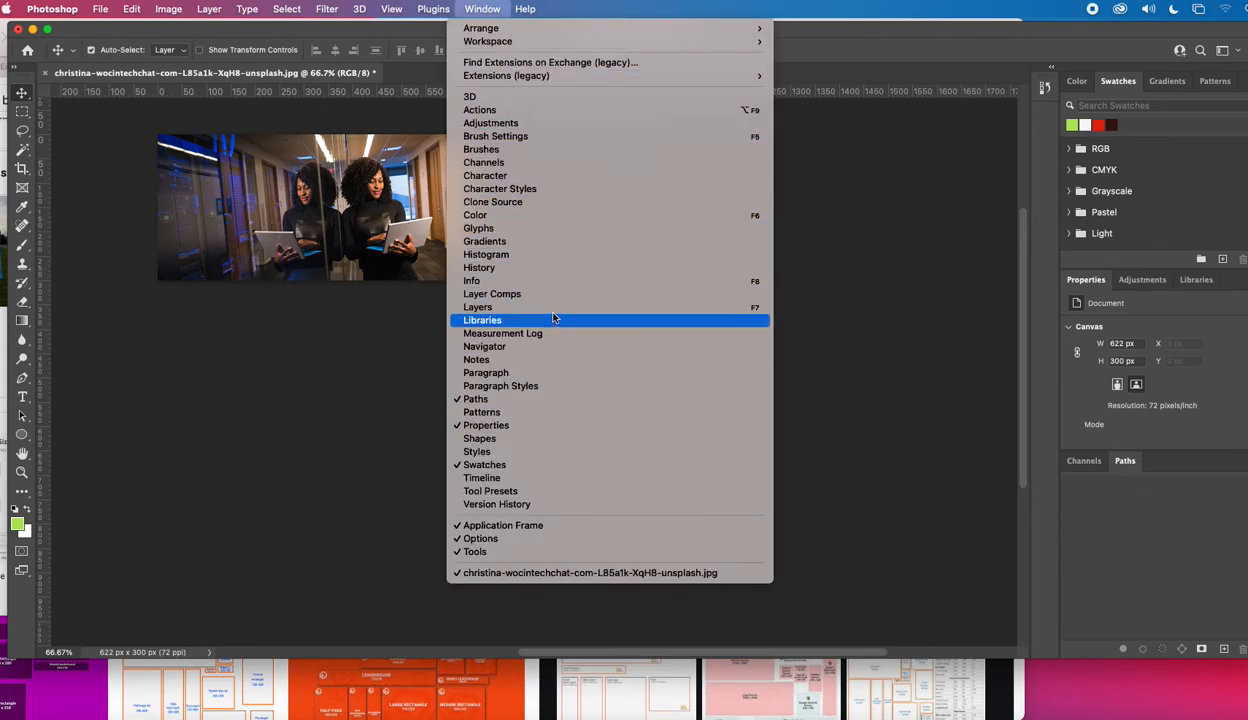
left_click(550, 307)
left_click_drag(1162, 137, 866, 206)
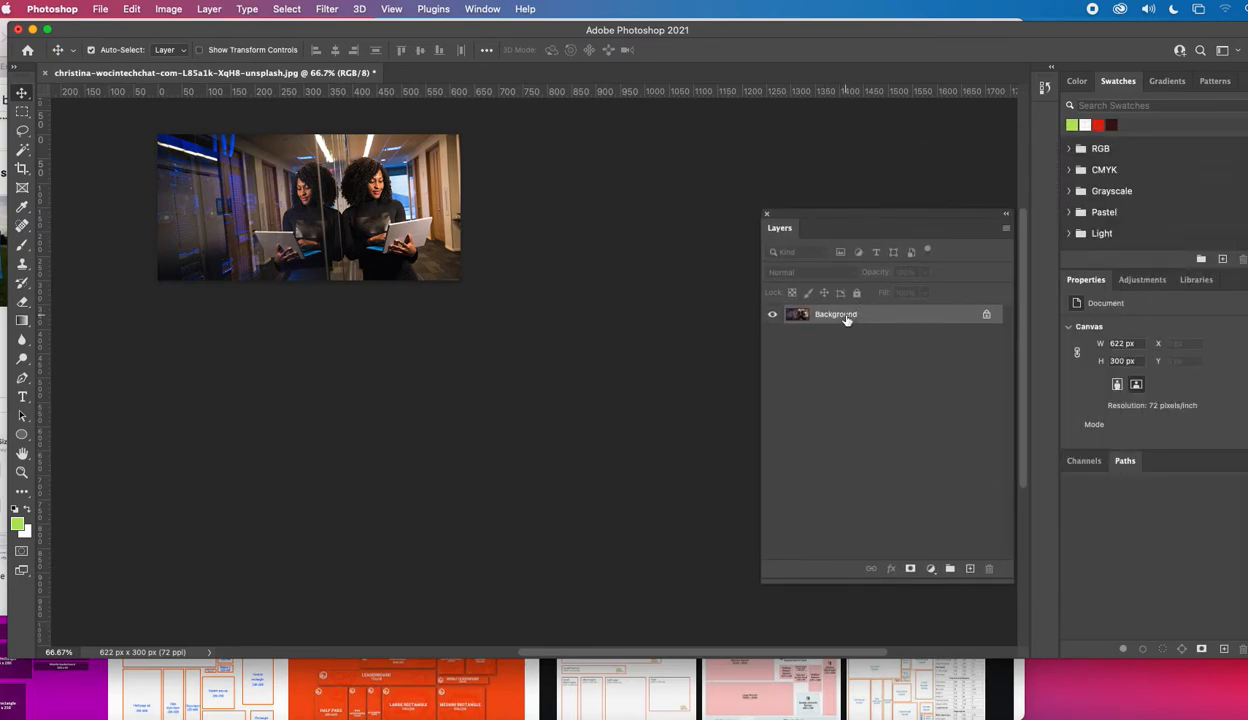
double_click(835, 314)
left_click(811, 345)
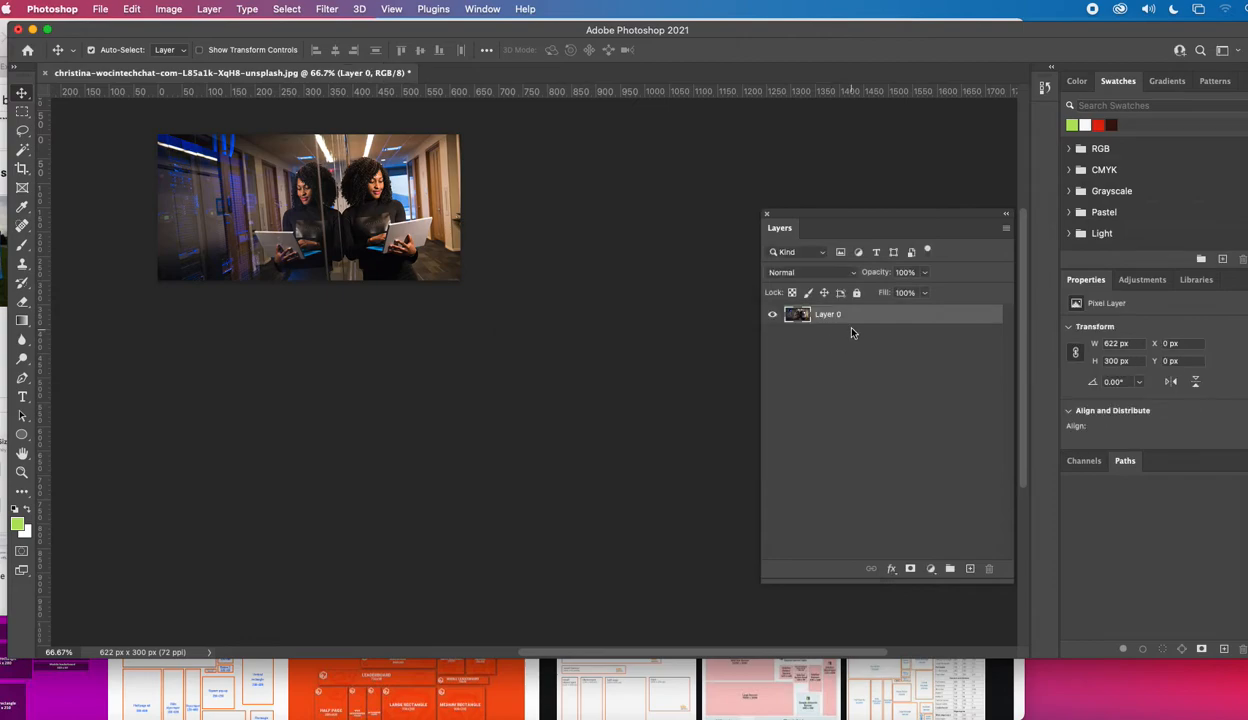
- Rename the photo layer as "background"
double_click(828, 314)
type("background")
key("Return")
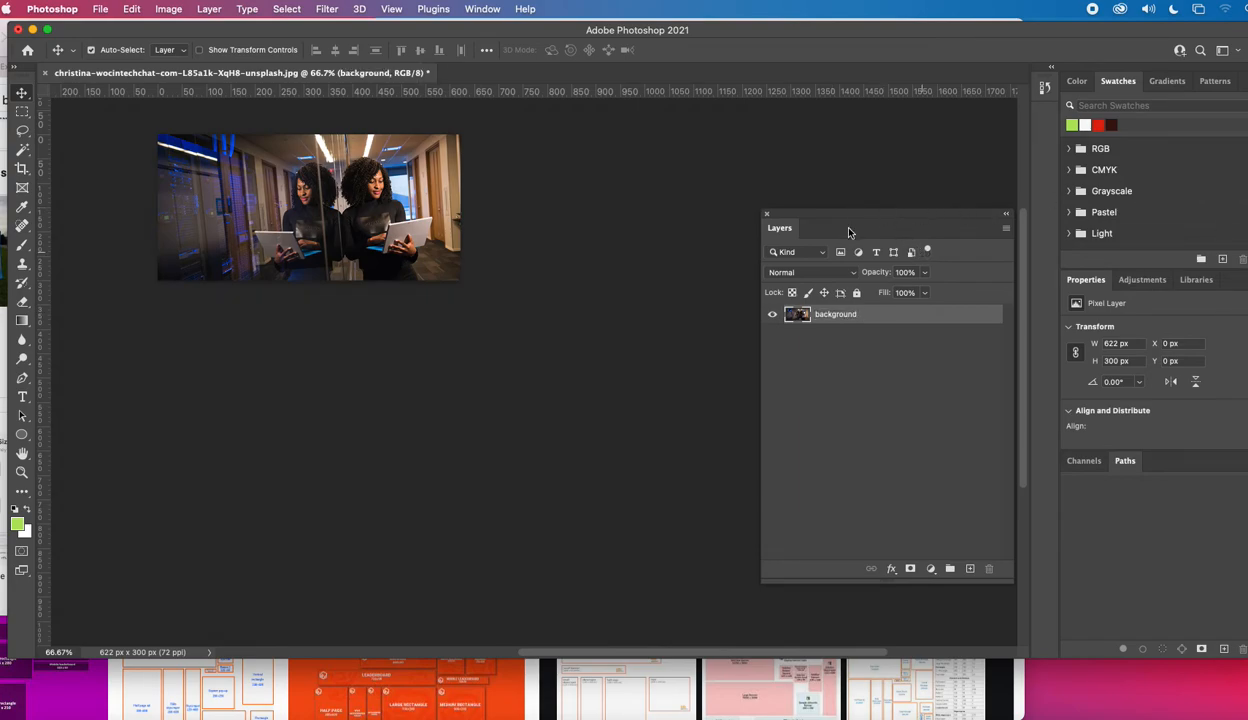
left_click_drag(850, 232, 844, 237)
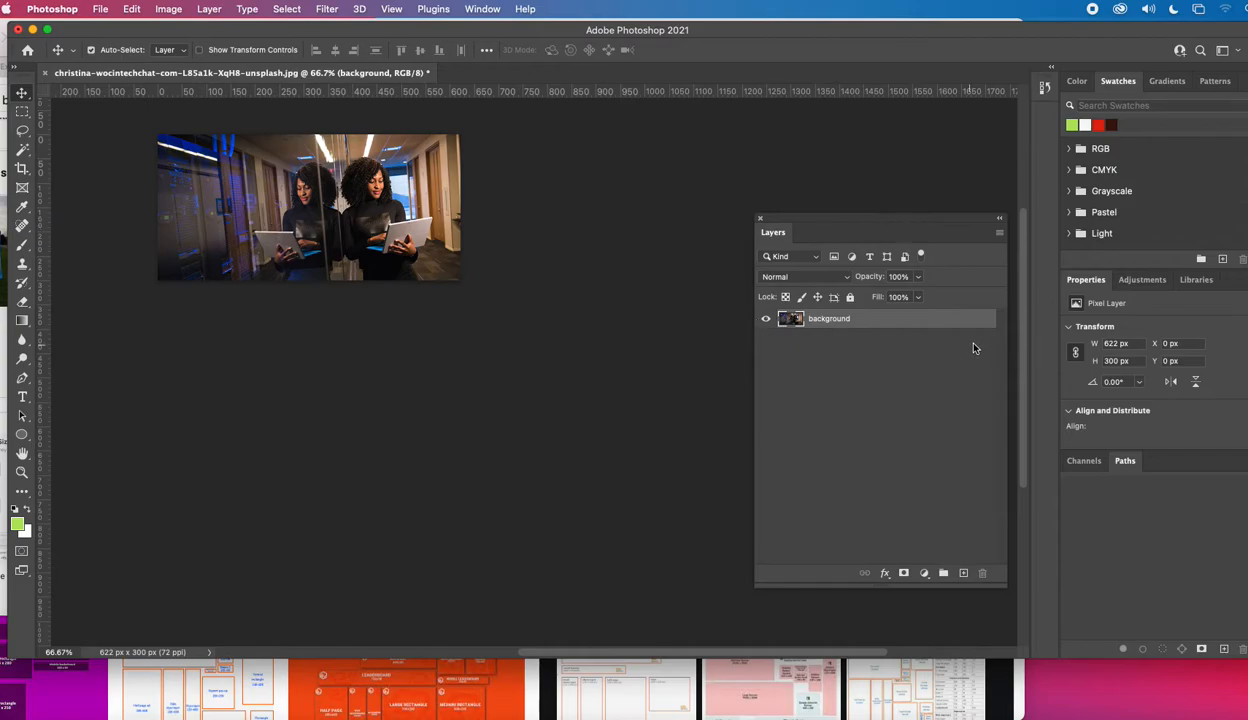
left_click_drag(1022, 346, 1025, 331)
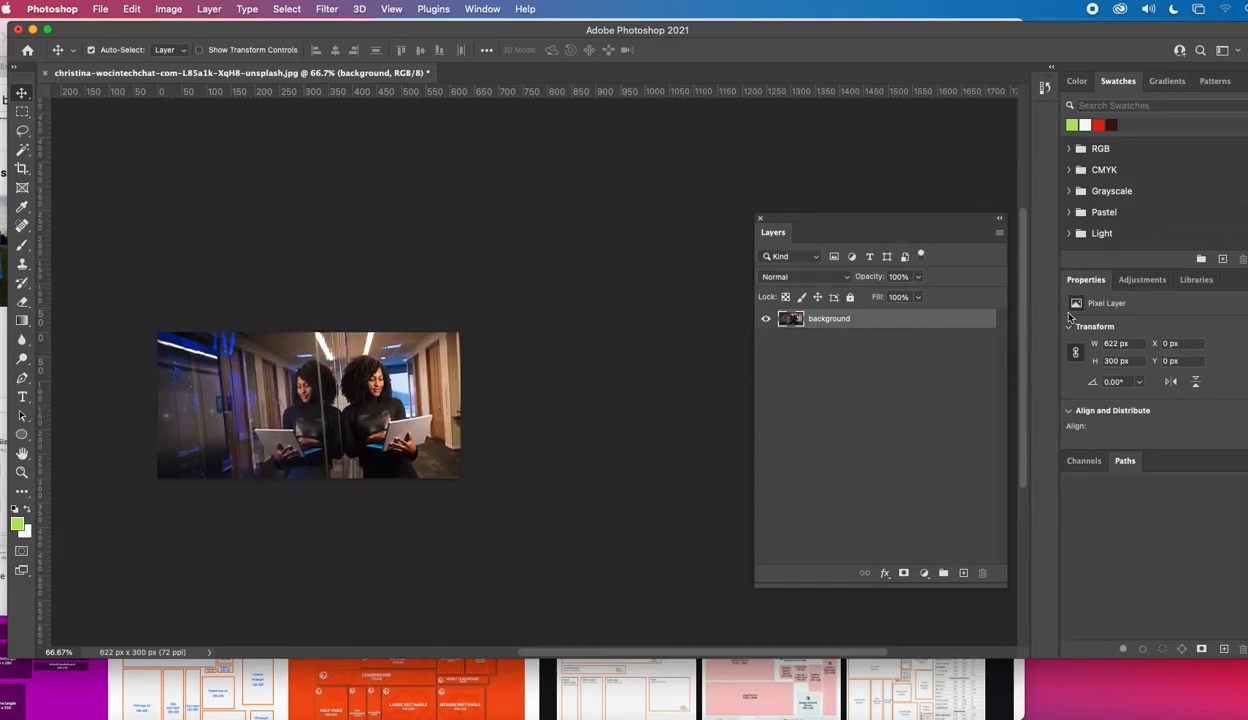
- Switch to Safari and browse the example images in the animated digital ad display banners search for design reference
left_click_drag(741, 26, 773, 216)
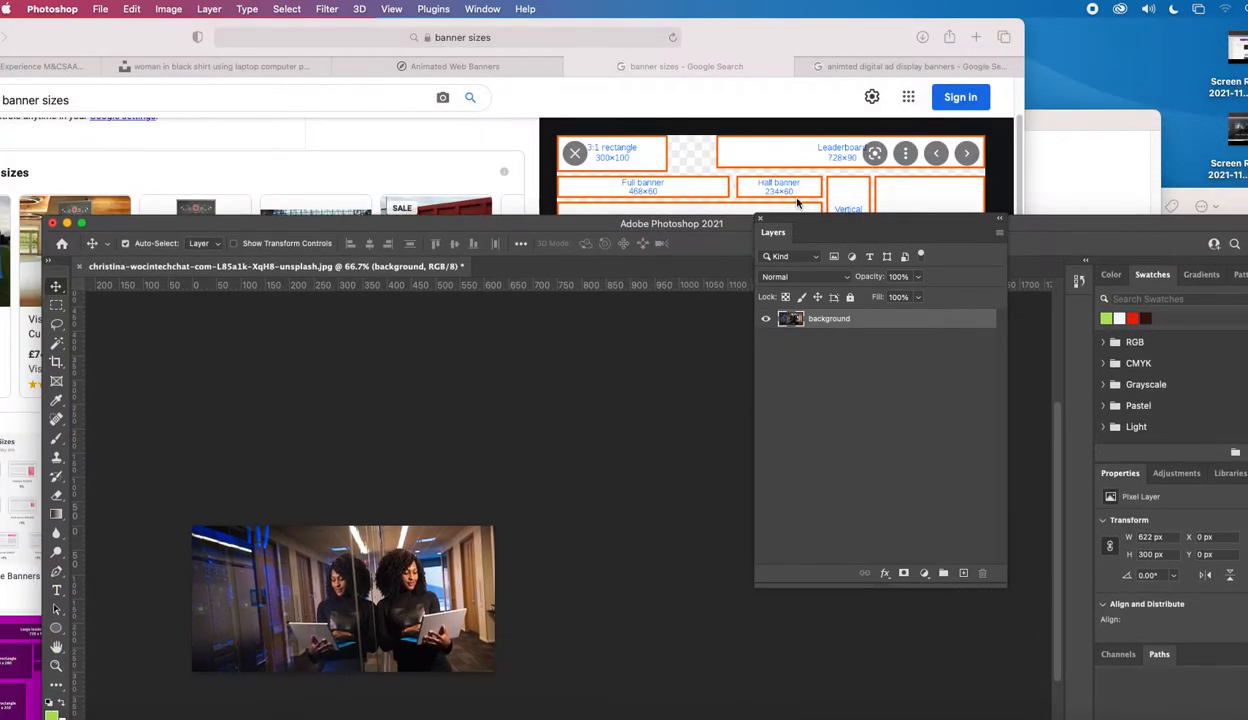
left_click(702, 102)
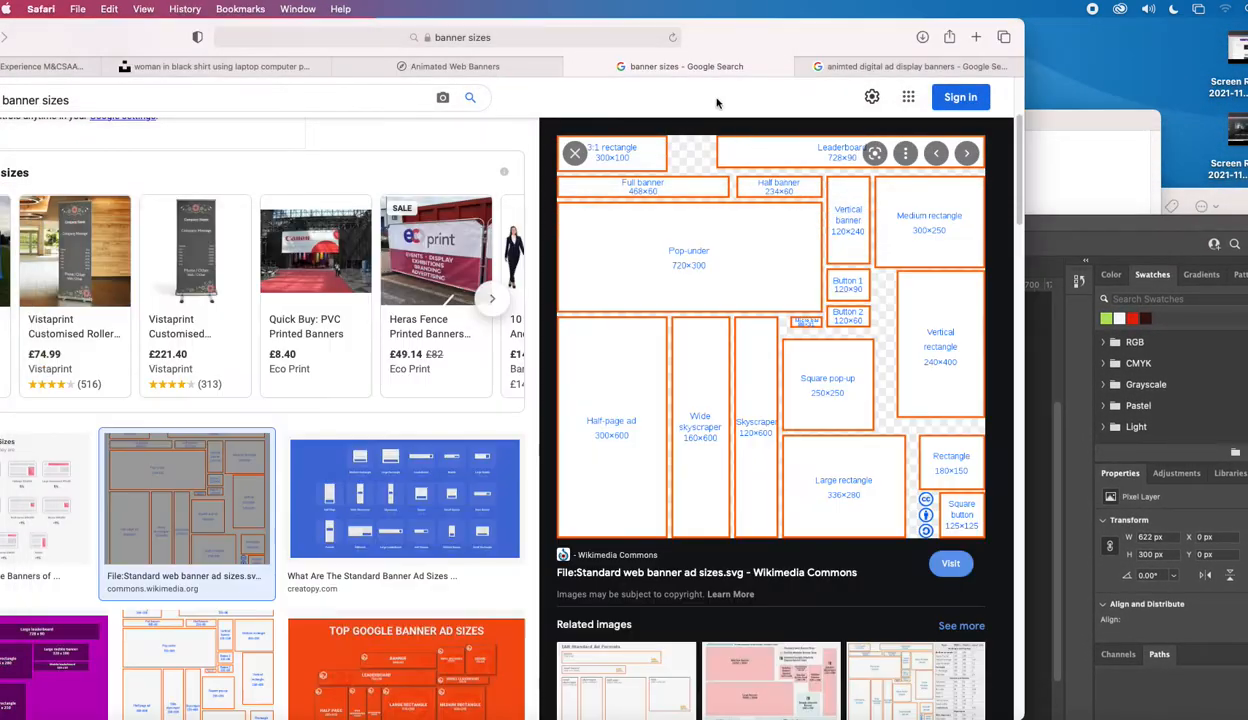
left_click(455, 66)
left_click(884, 67)
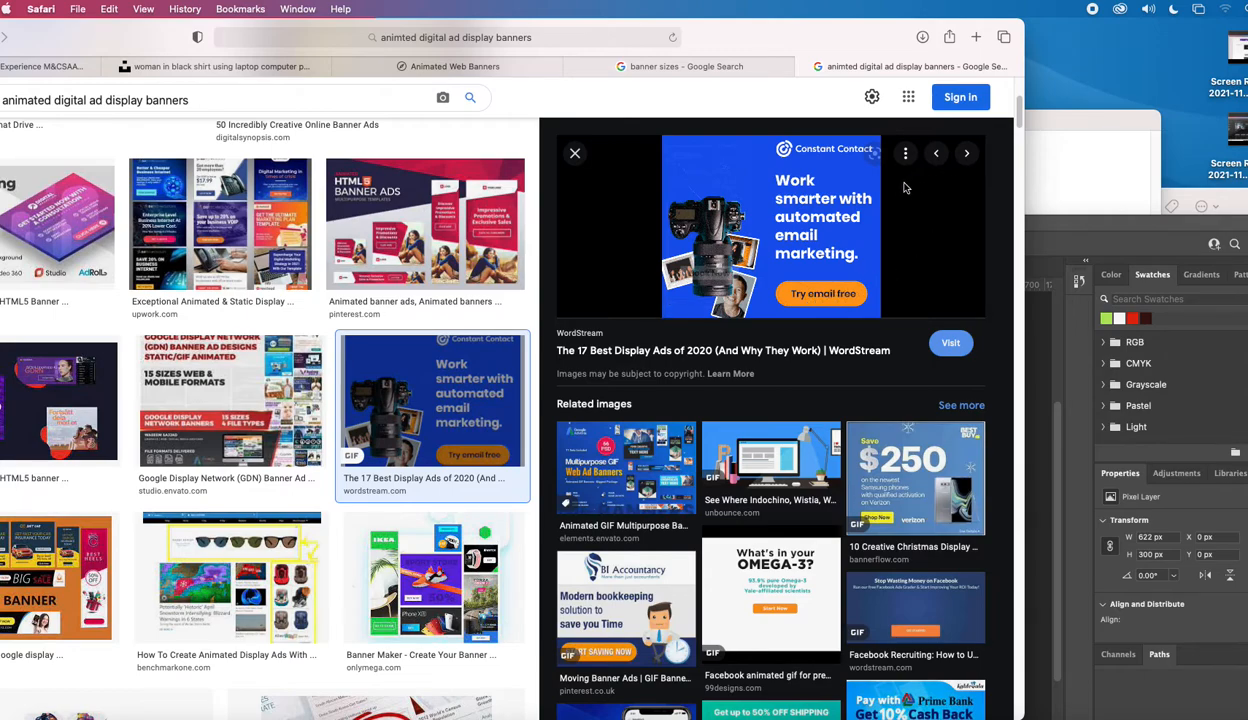
left_click(967, 153)
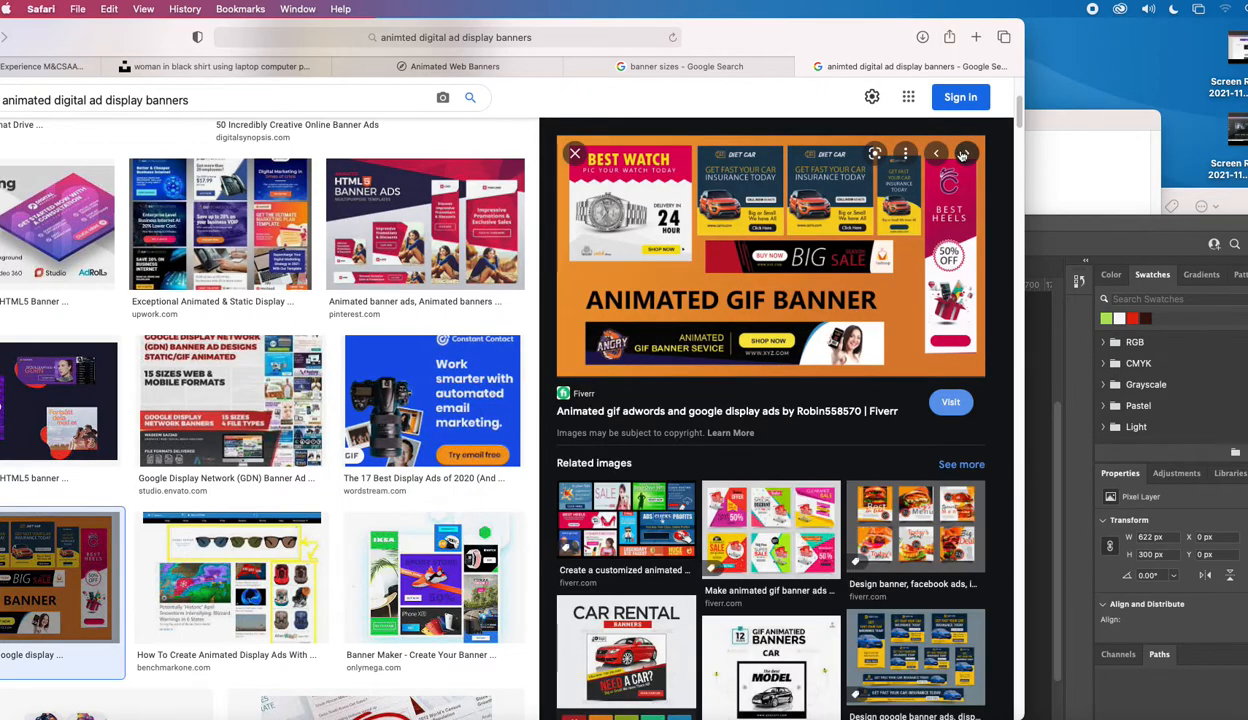
left_click(967, 153)
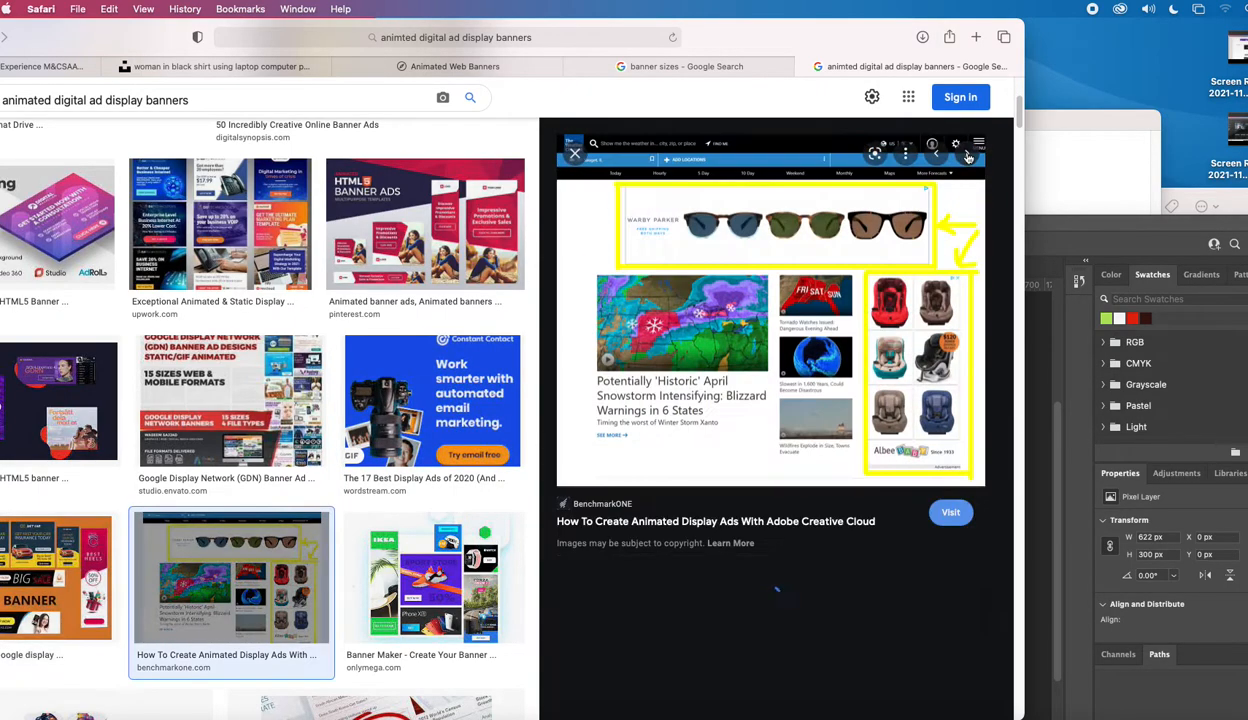
- Look back through the enlarged banner examples to the HTML5 Animated Banner Ads image
left_click(967, 153)
left_click(938, 155)
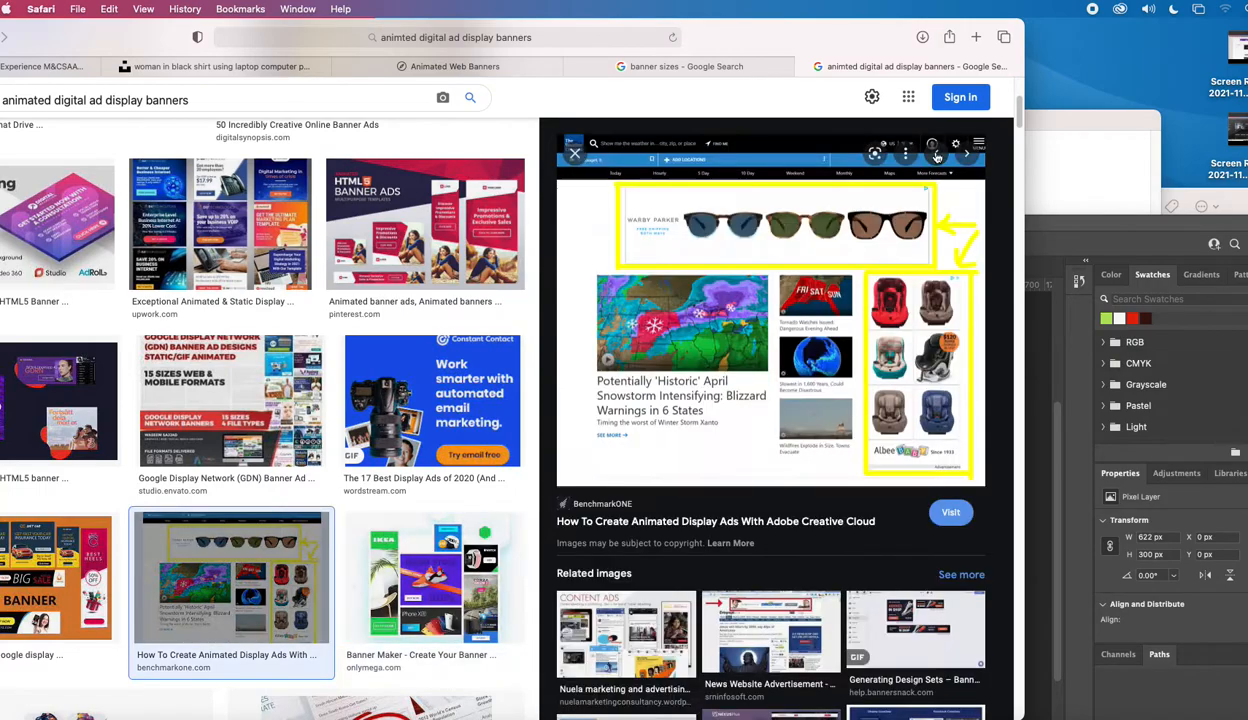
left_click(937, 155)
left_click(936, 155)
left_click(936, 155)
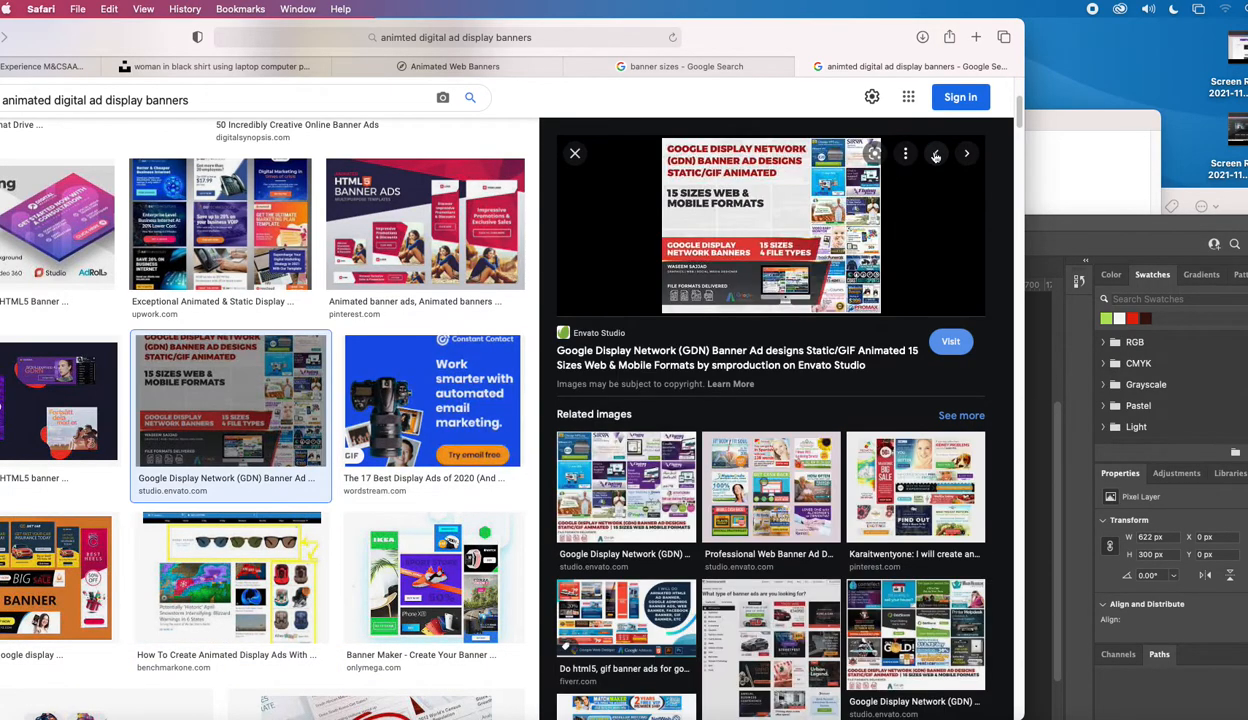
left_click(934, 155)
left_click(934, 155)
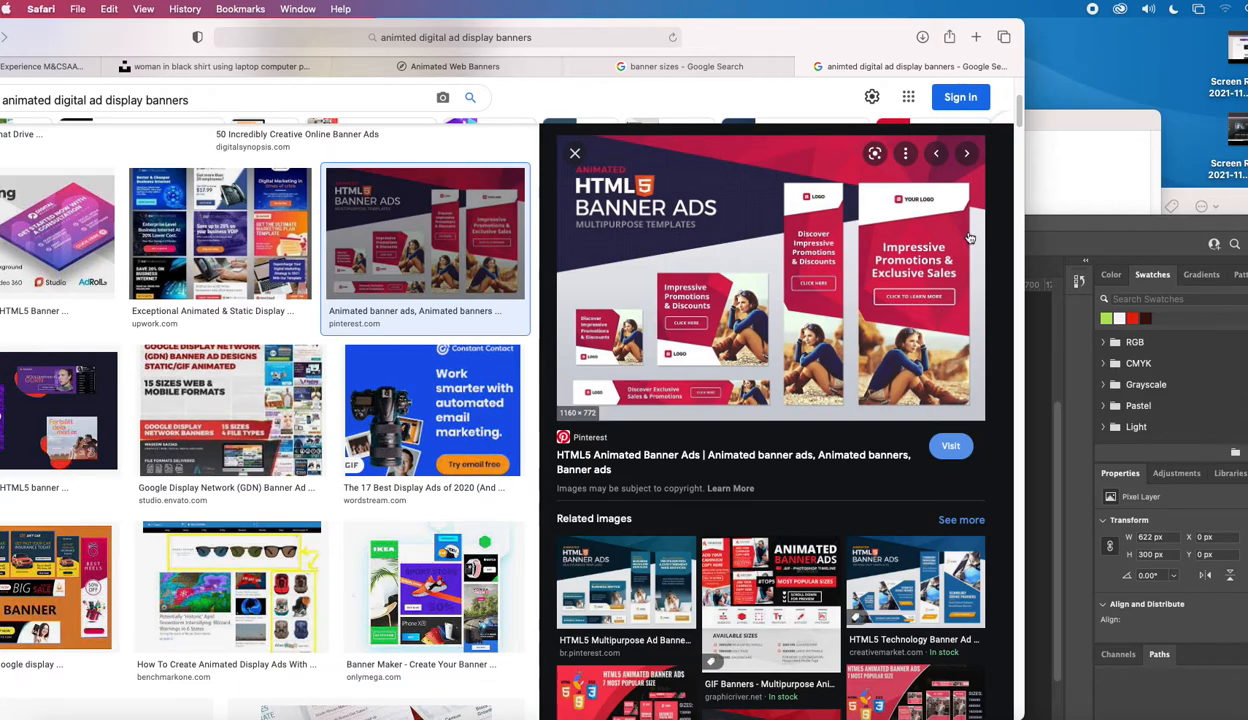
- Switch to Photoshop, place a horizontal text layer on the empty canvas beside the photo and set the text colour to white
left_click_drag(1097, 222, 1090, 12)
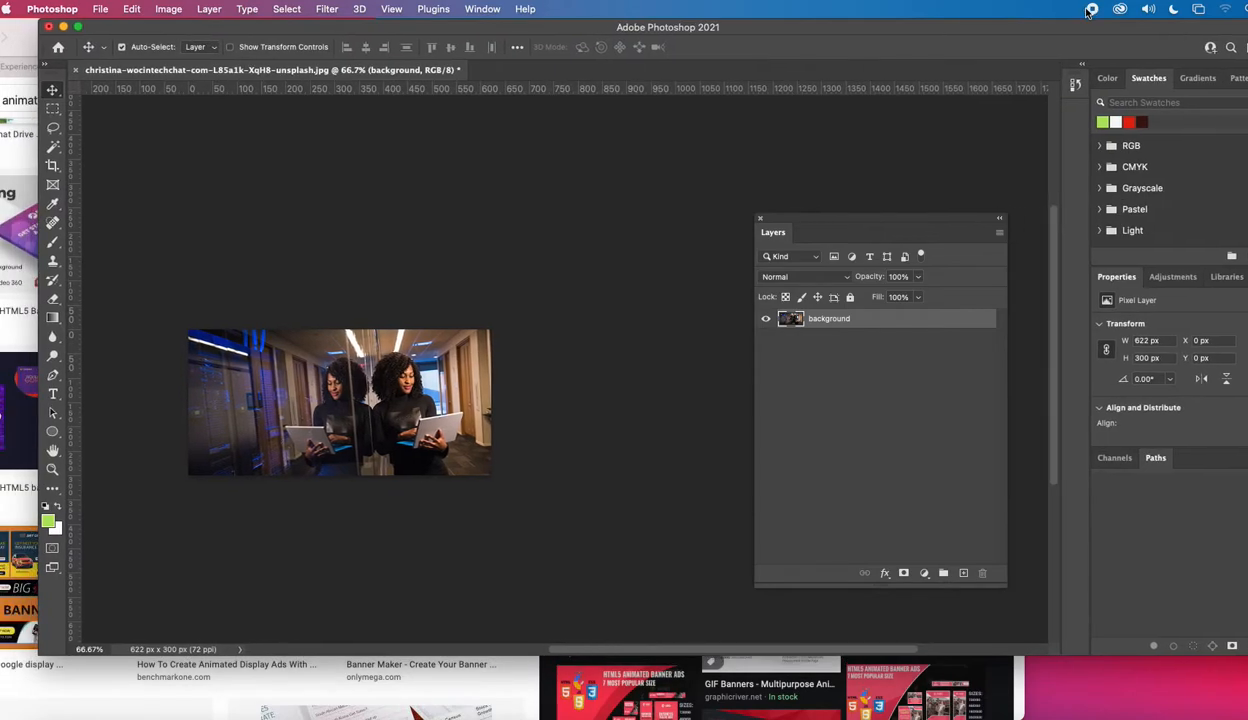
scroll(1057, 433, "down", 5)
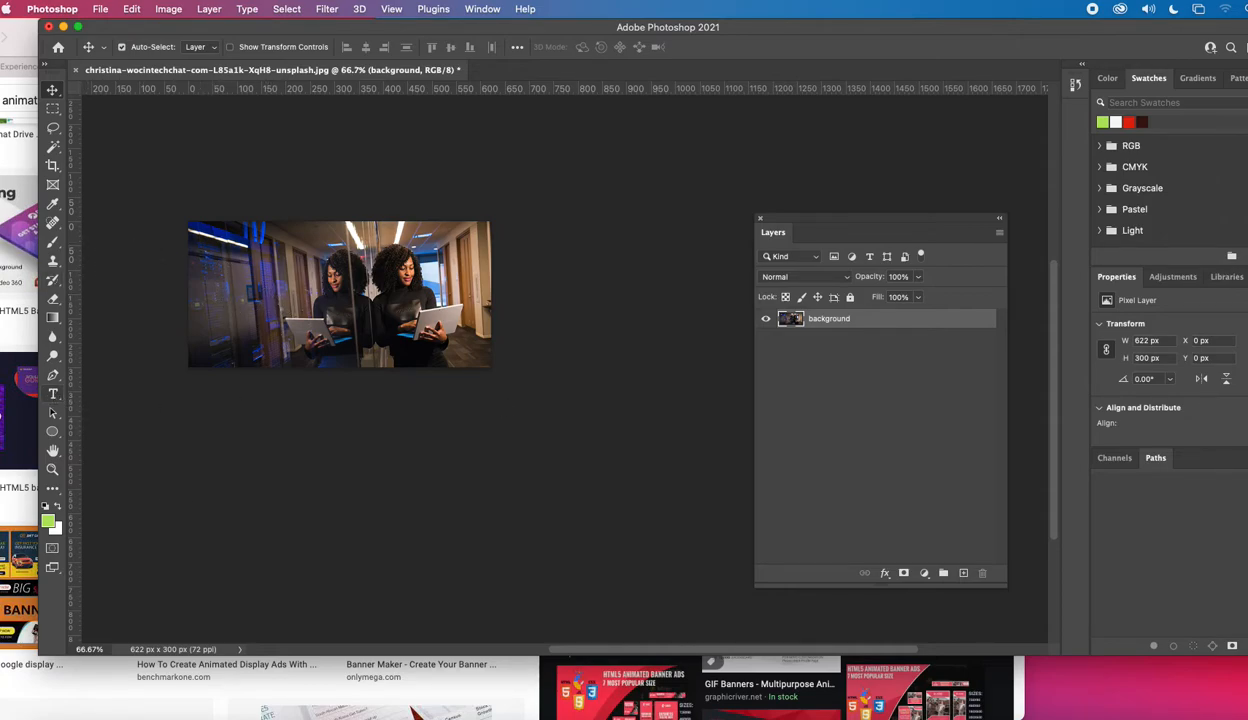
left_click(52, 393)
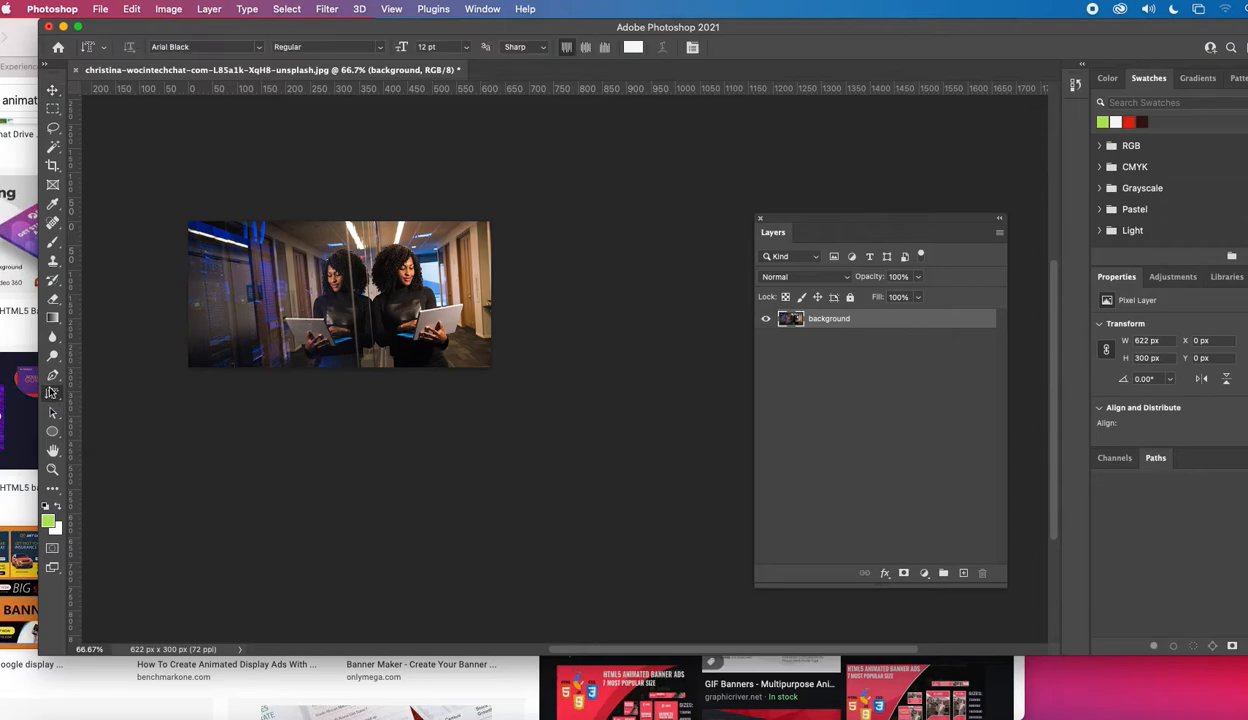
right_click(52, 396)
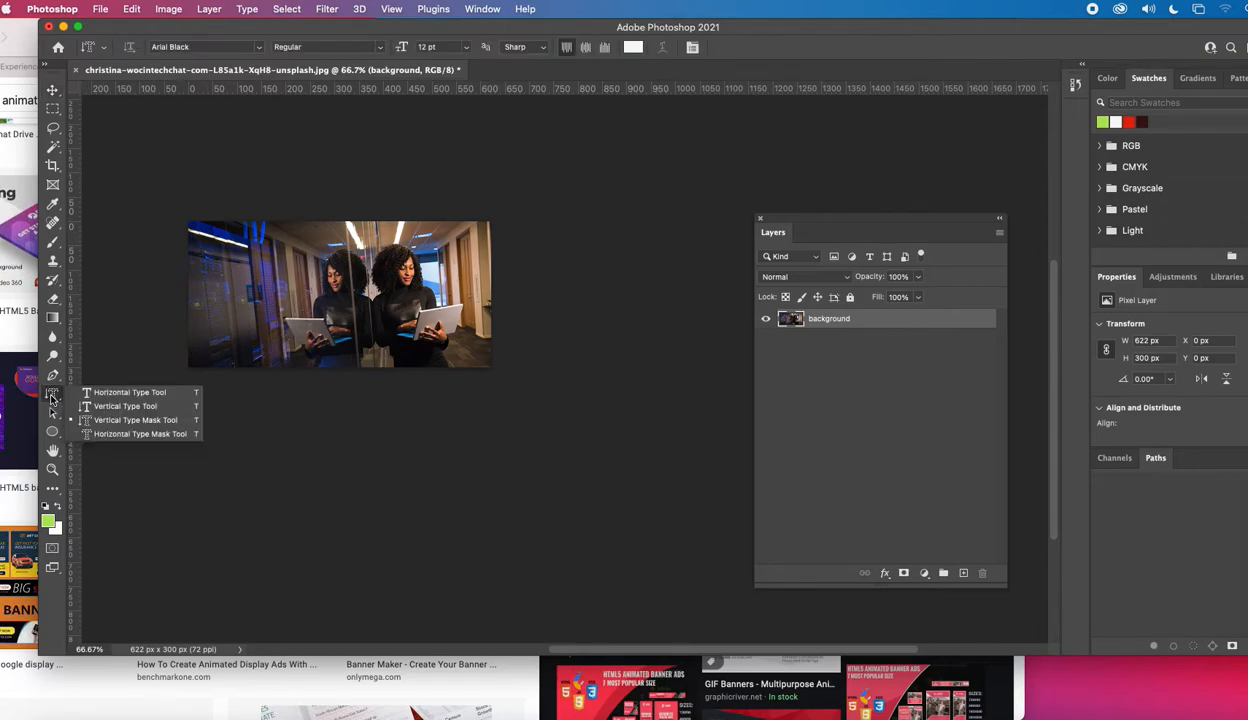
left_click(105, 395)
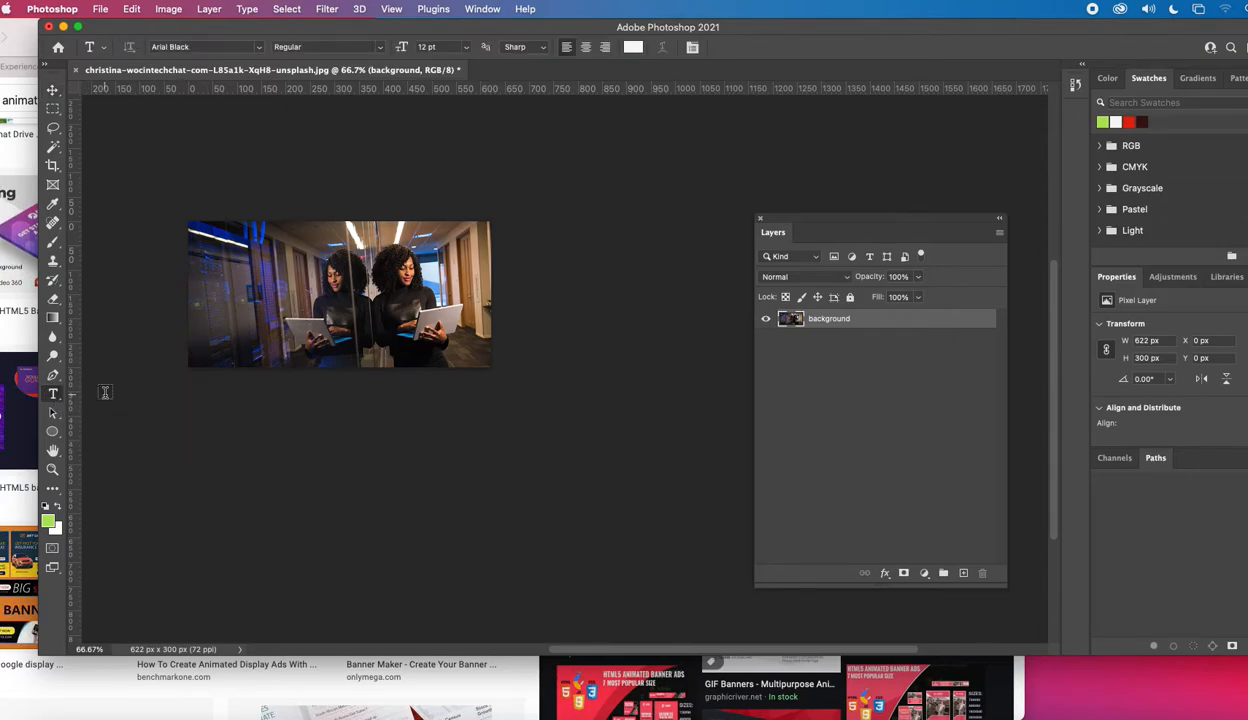
left_click(105, 393)
left_click(633, 47)
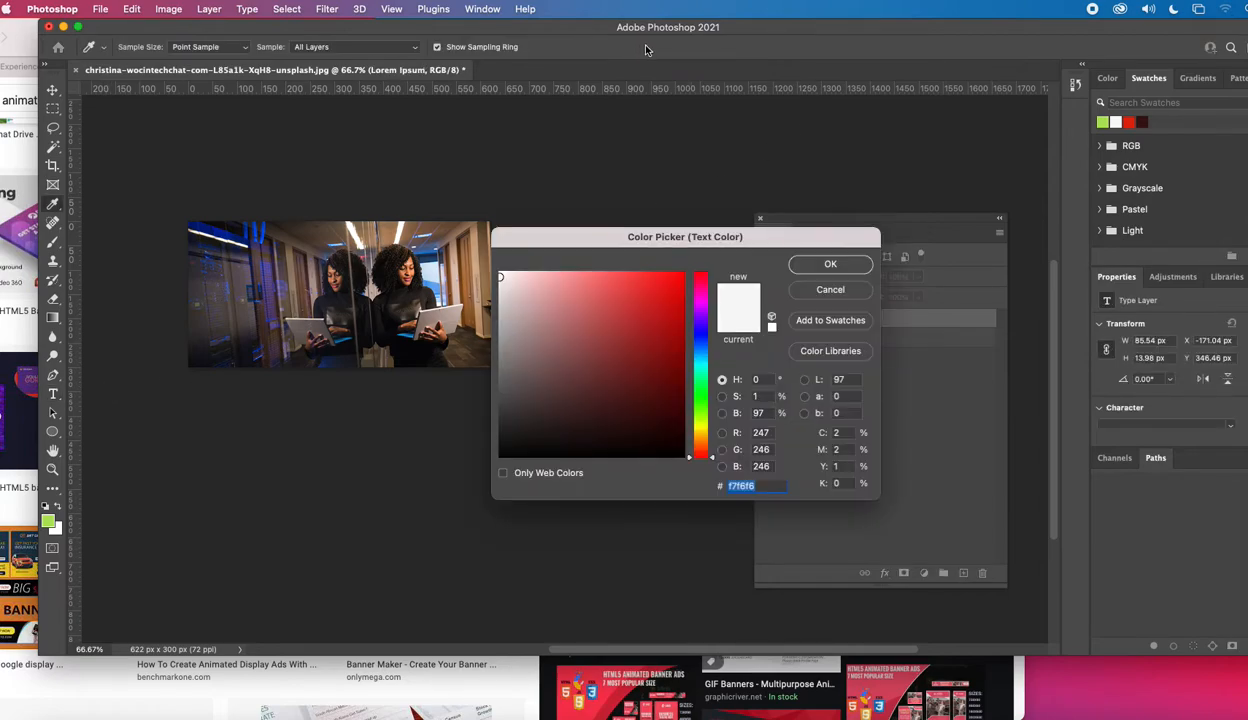
left_click(498, 275)
left_click(812, 264)
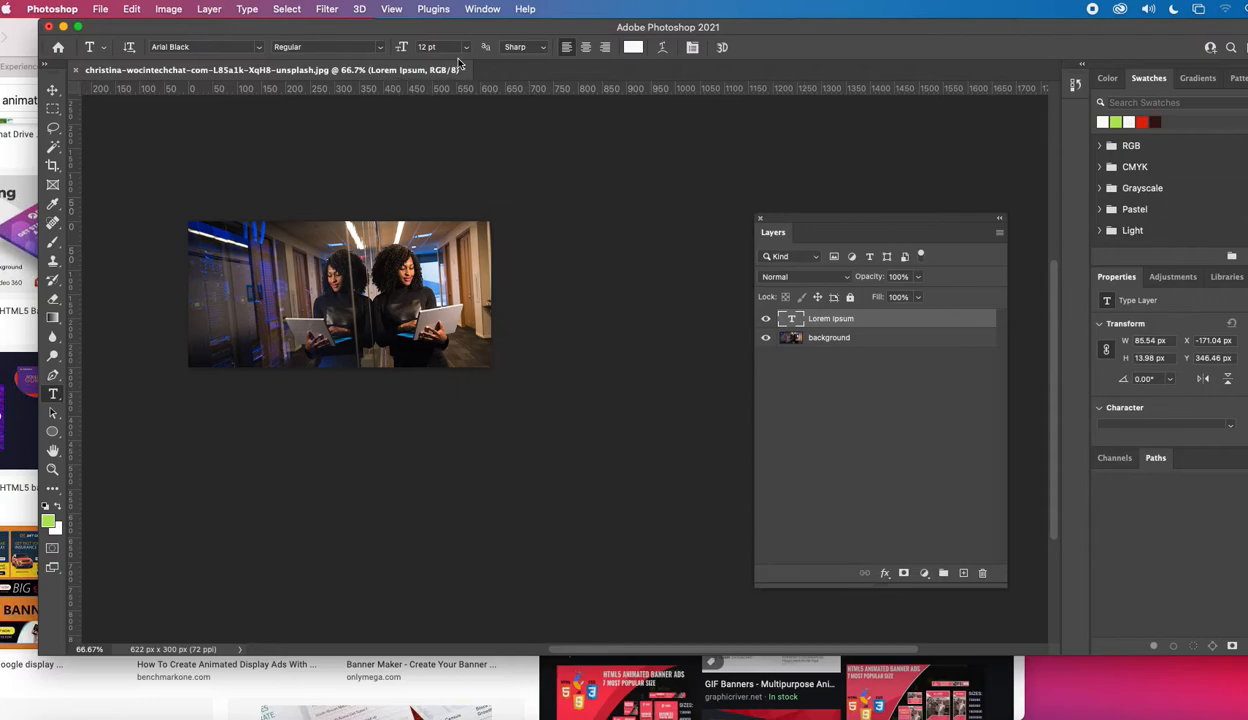
- Add a second text layer over the left half of the photo and set its font size to 36 pt
left_click(466, 49)
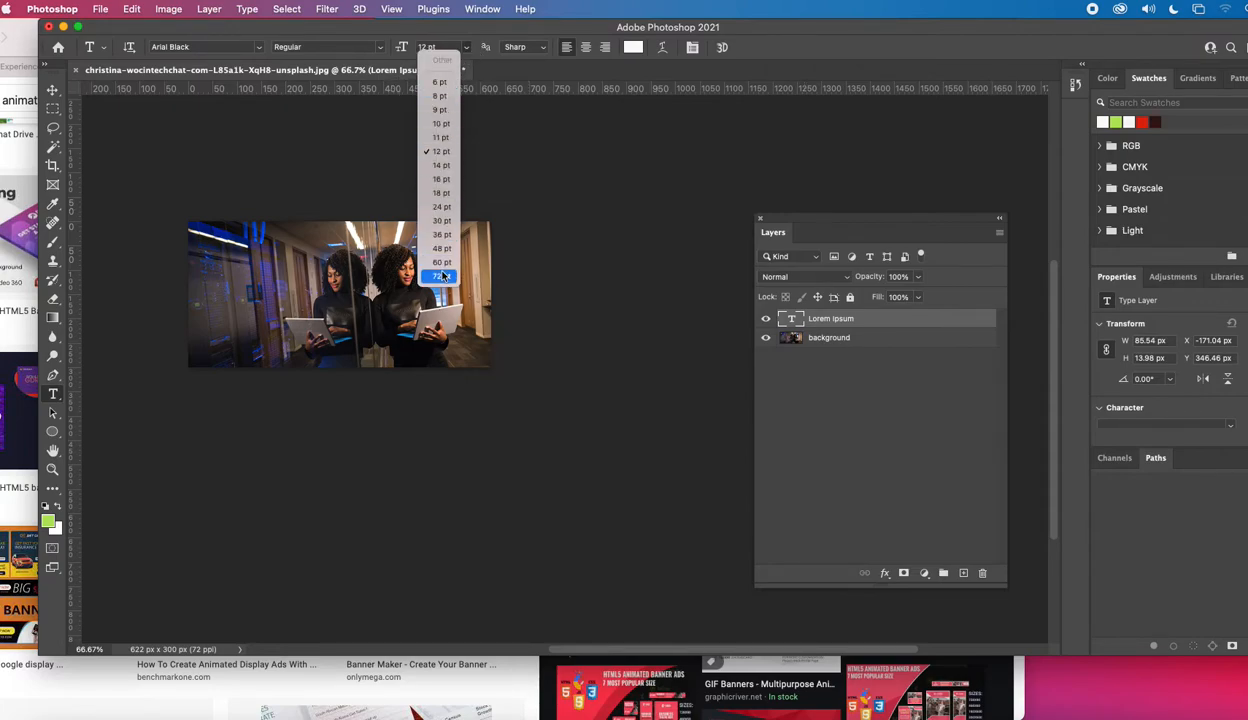
left_click(441, 262)
left_click(222, 299)
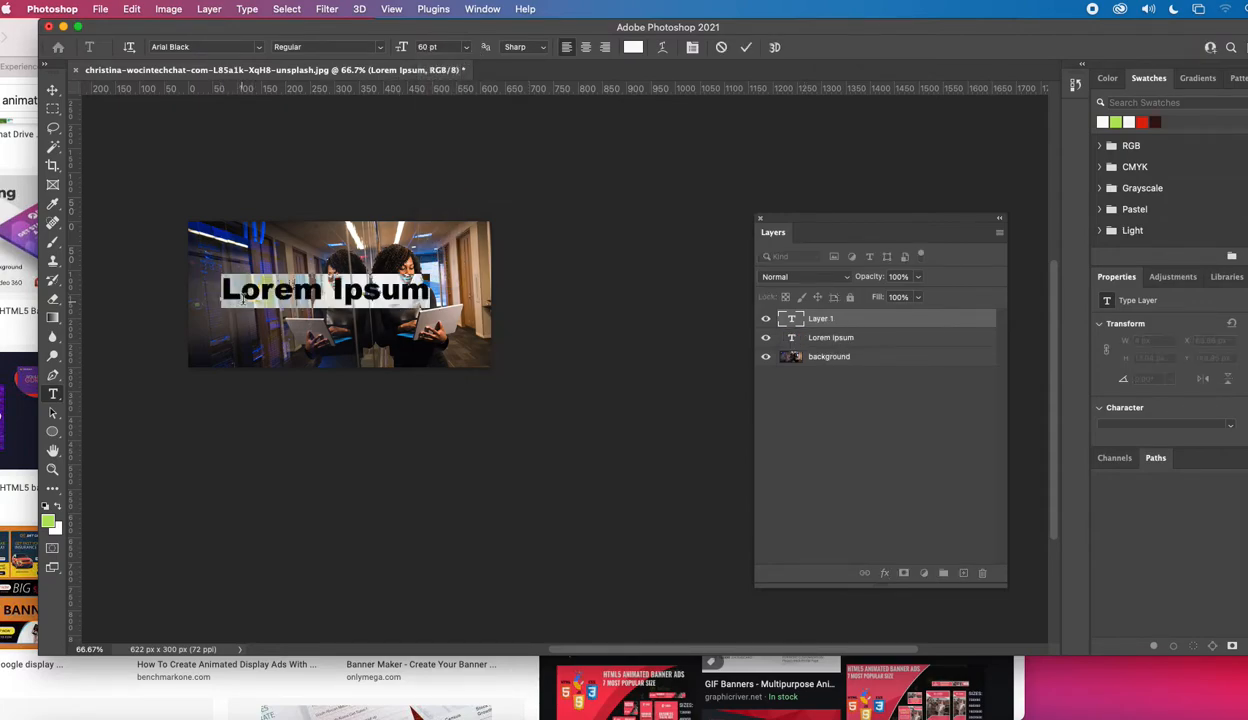
left_click(466, 51)
left_click(441, 241)
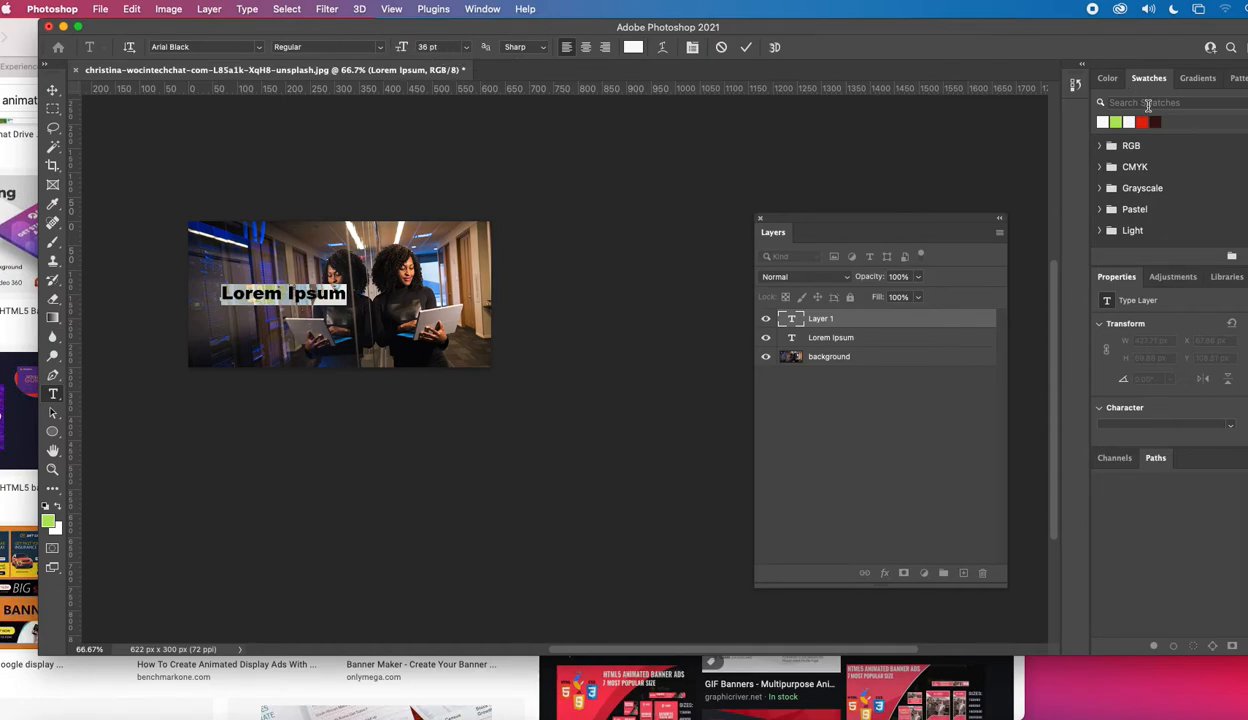
- Enter the headline "We Are The Leading Digital Agency" over three lines and move it to the photo's upper-left area
type("We")
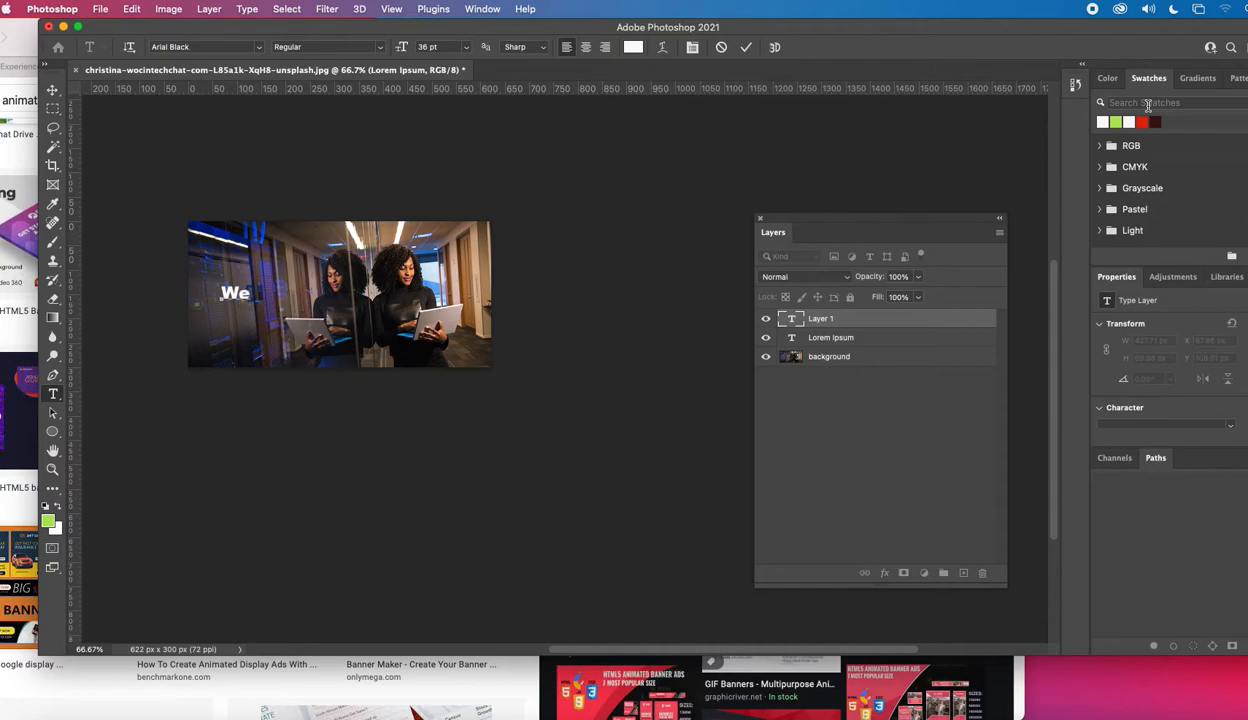
type(" Are")
type(" The ")
type("Leadi")
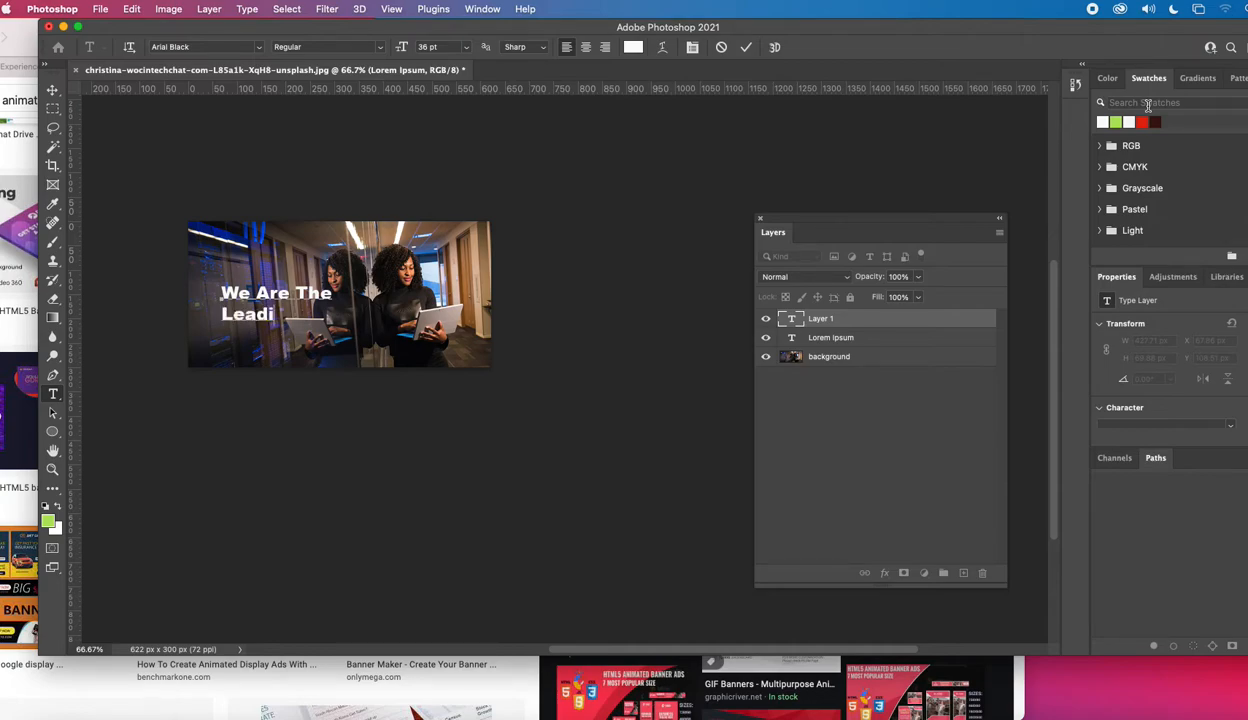
type("ng Digita")
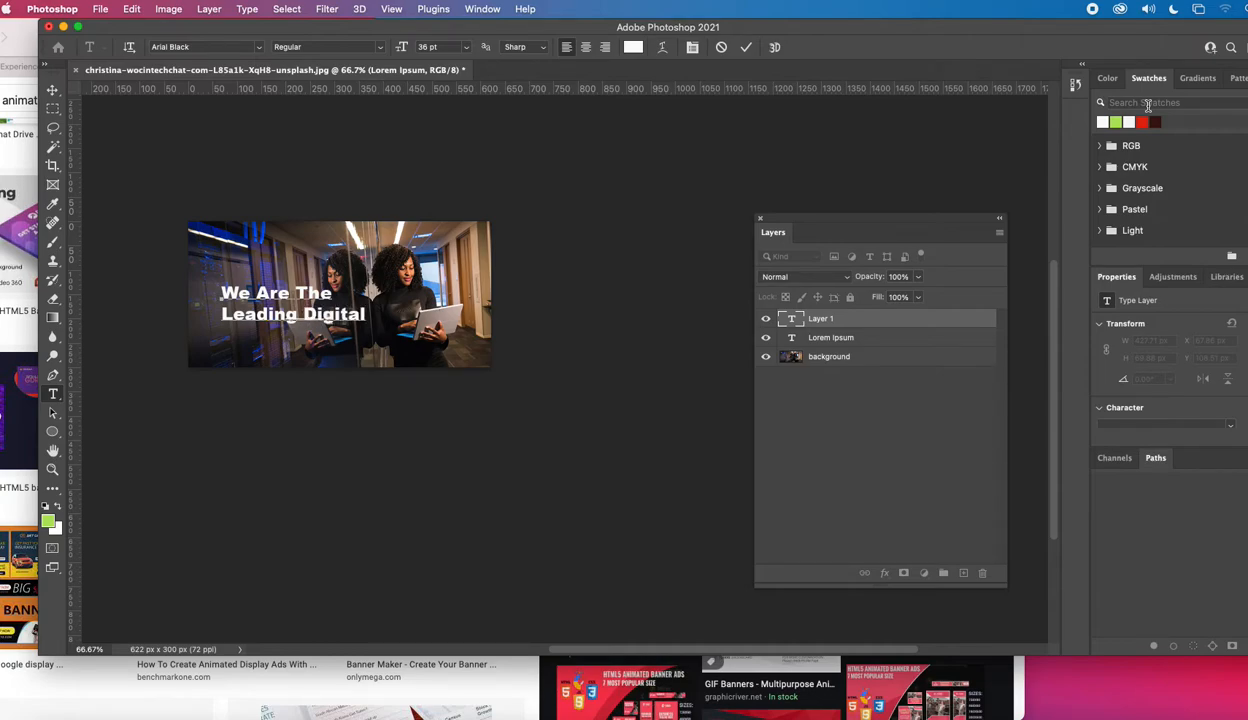
type("l")
key("Return")
type("Agency")
left_click(746, 47)
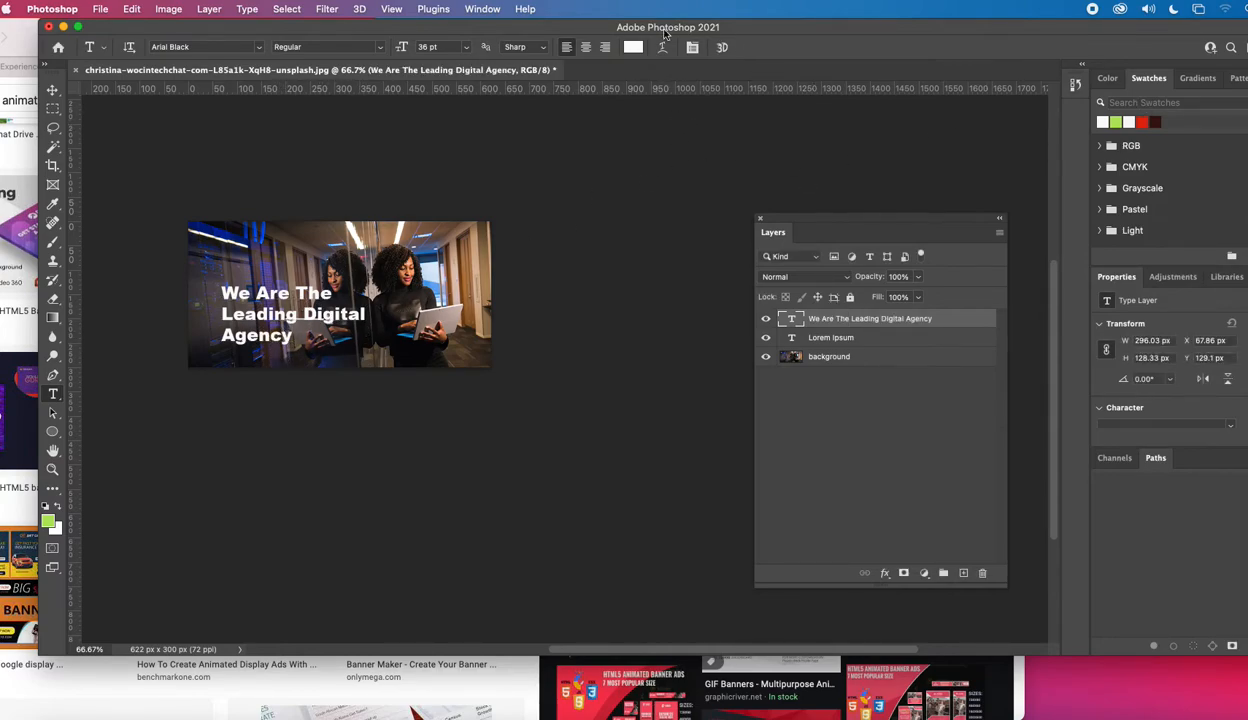
left_click(53, 90)
left_click_drag(265, 322, 241, 284)
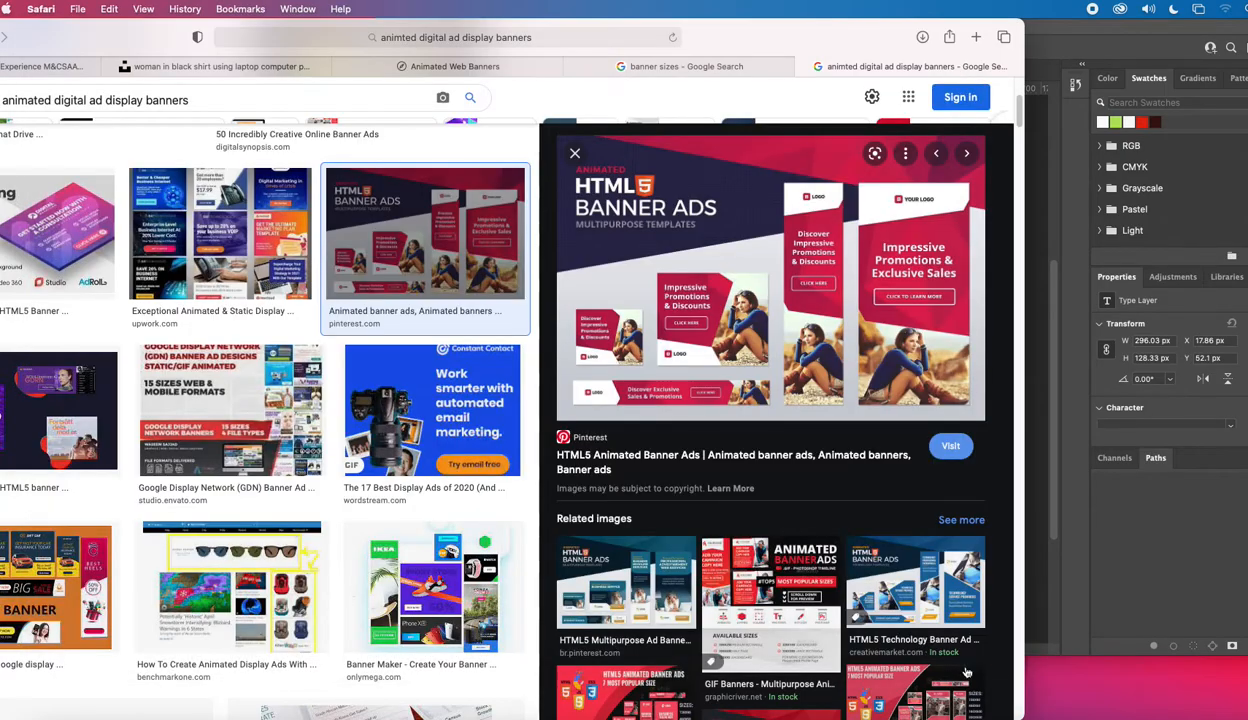
- Review more animated banner examples in Safari, up to the orange Animated GIF Banner image
left_click(931, 657)
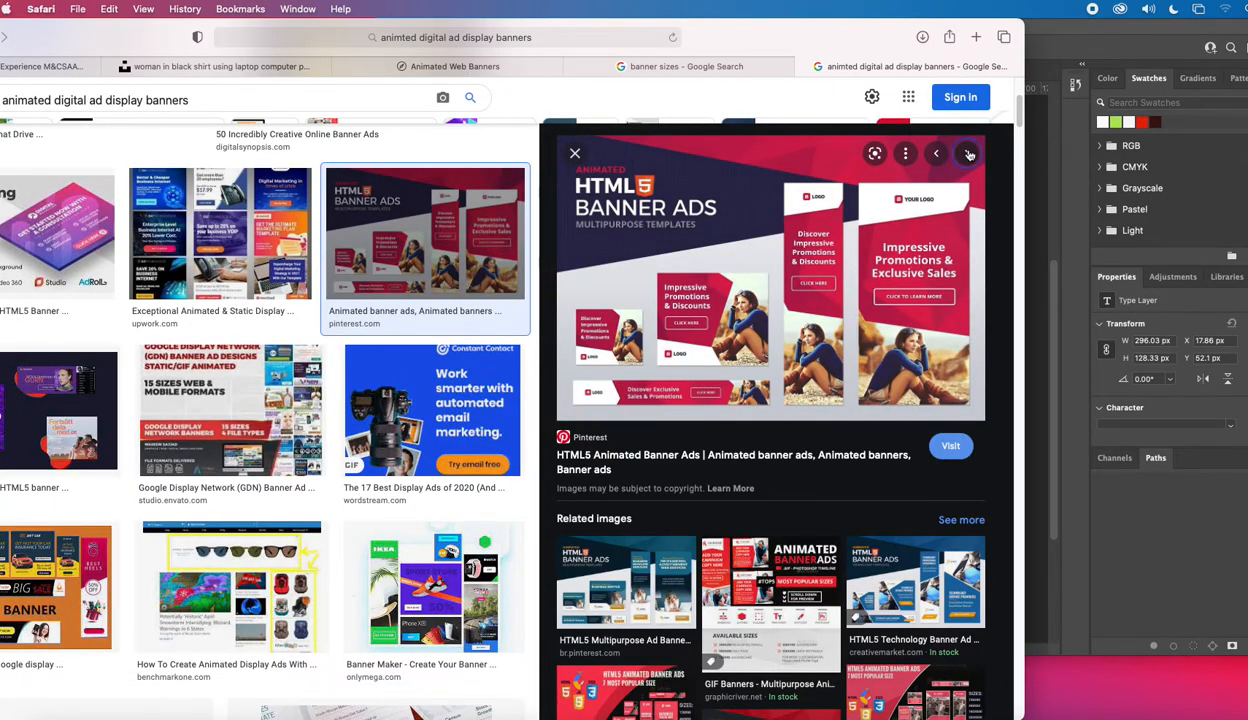
left_click(969, 154)
left_click(969, 154)
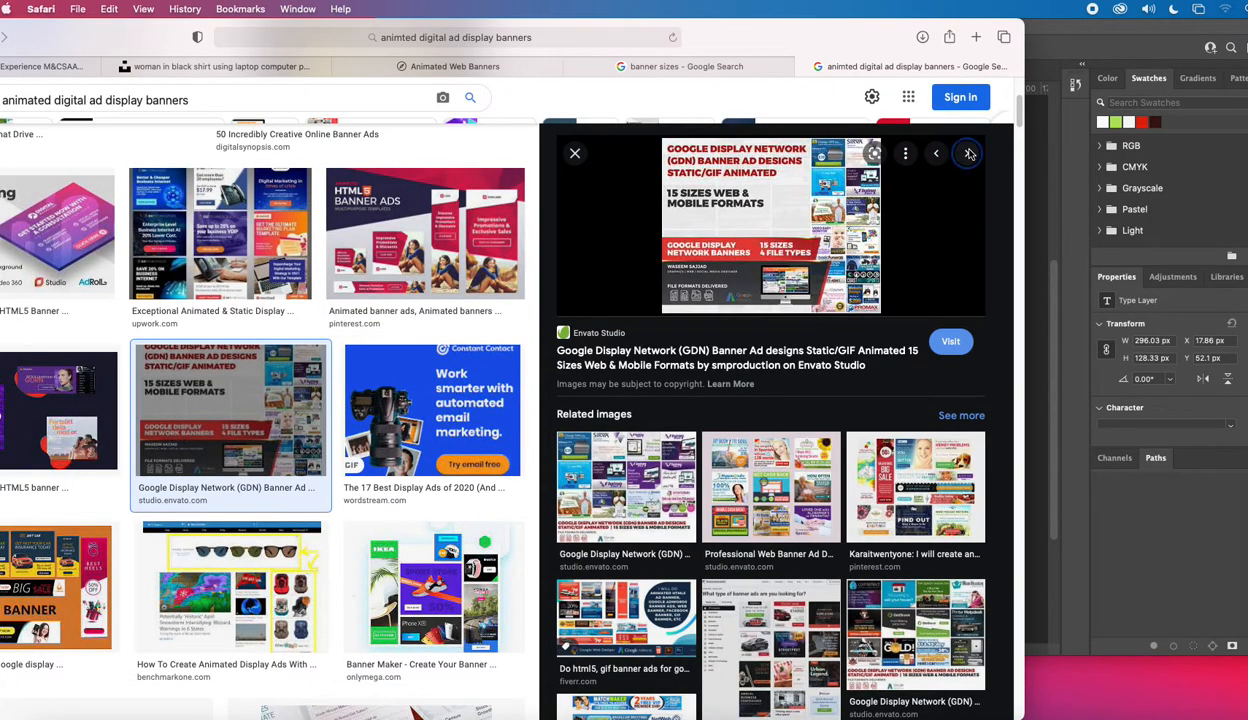
left_click(969, 154)
left_click(969, 154)
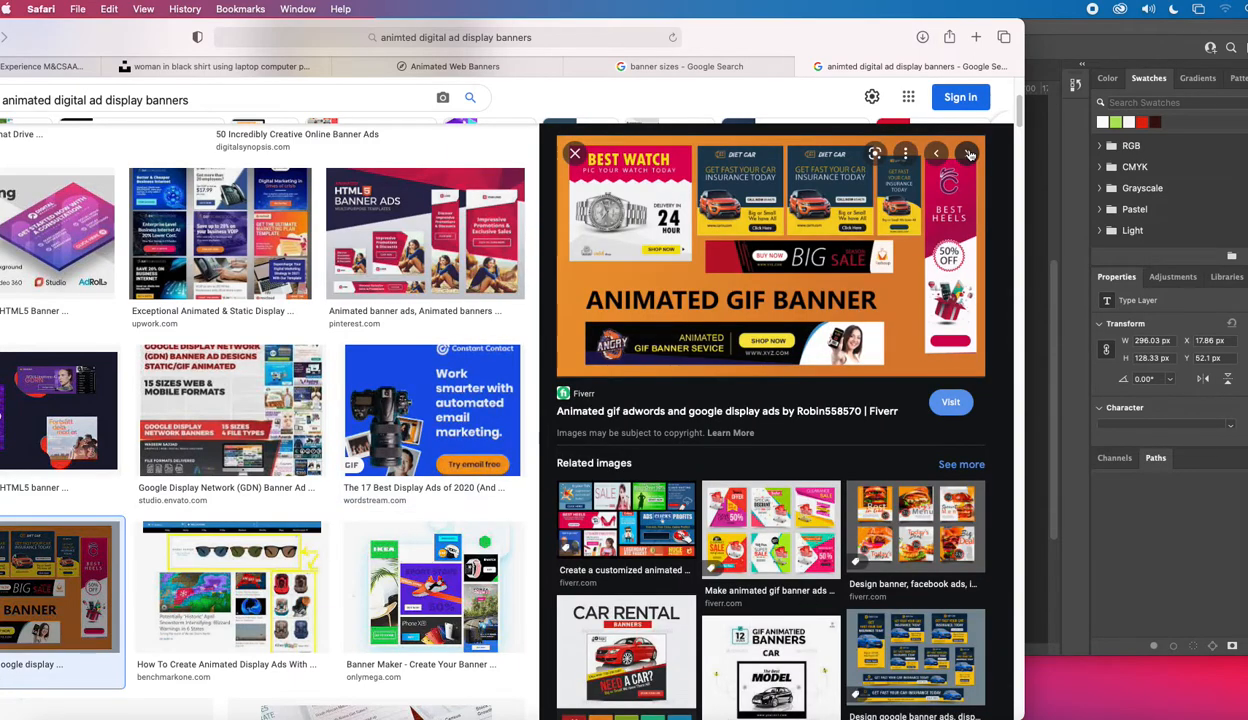
- Switch back to Photoshop and move the headline slightly down, to about X 15 px, Y 76 px
left_click_drag(725, 45, 682, 183)
left_click(655, 106)
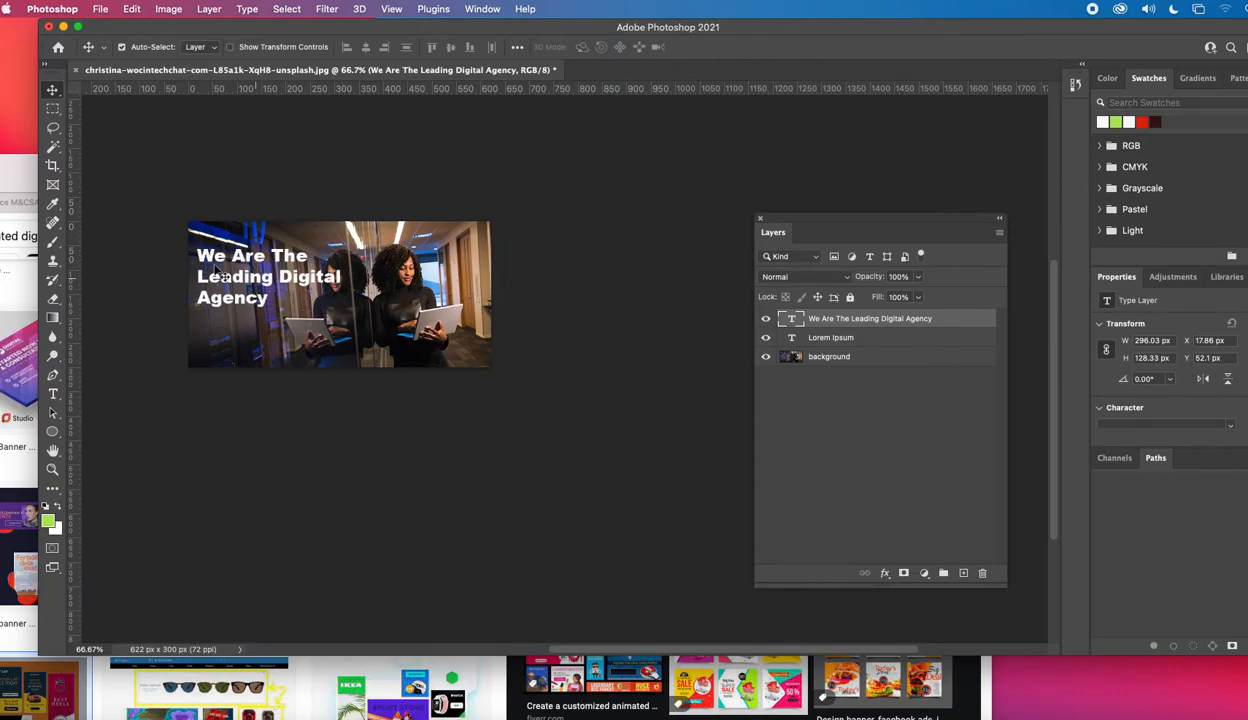
left_click_drag(229, 276, 227, 288)
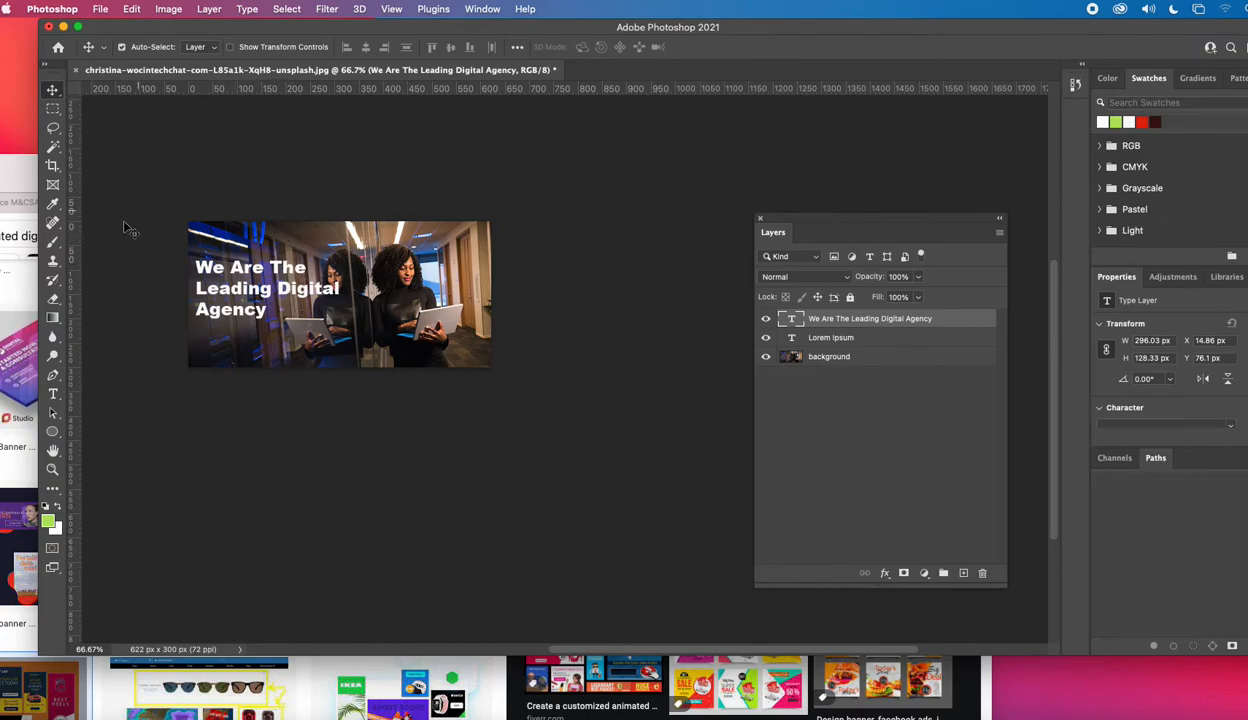
- On a new layer above the headline, create a 100 × 100 px green rectangle with 10 px corner radii
left_click(53, 436)
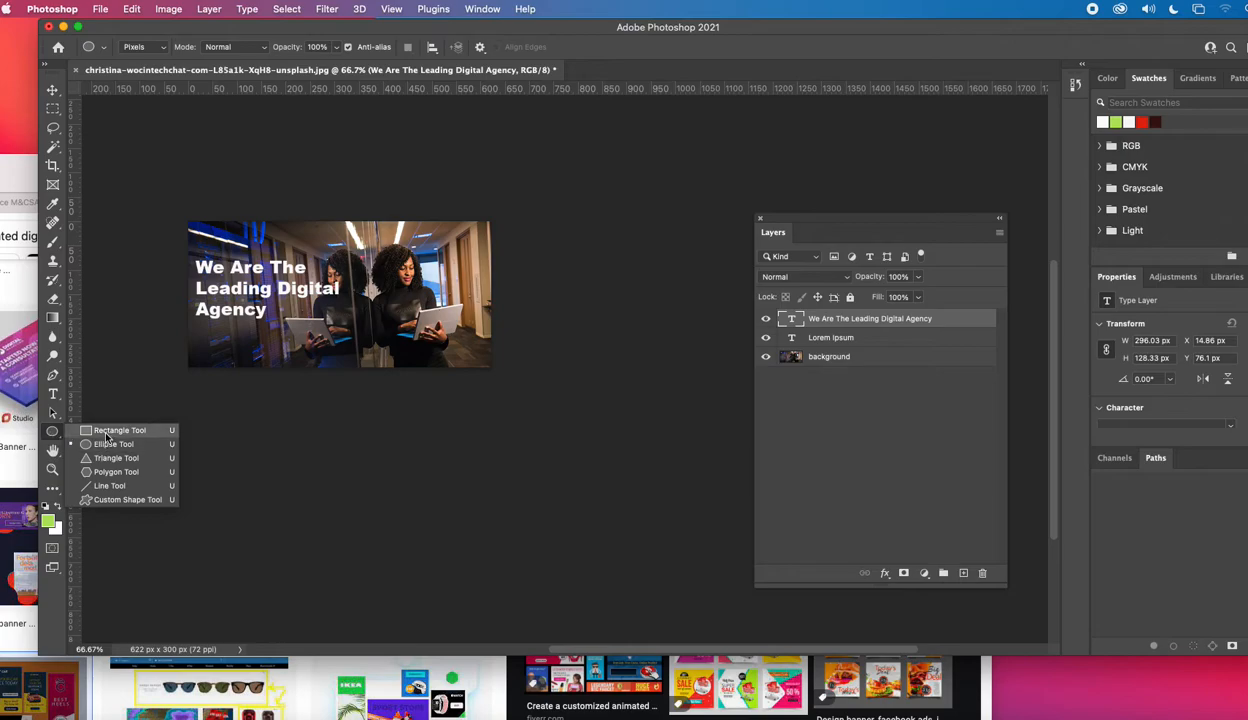
left_click(106, 432)
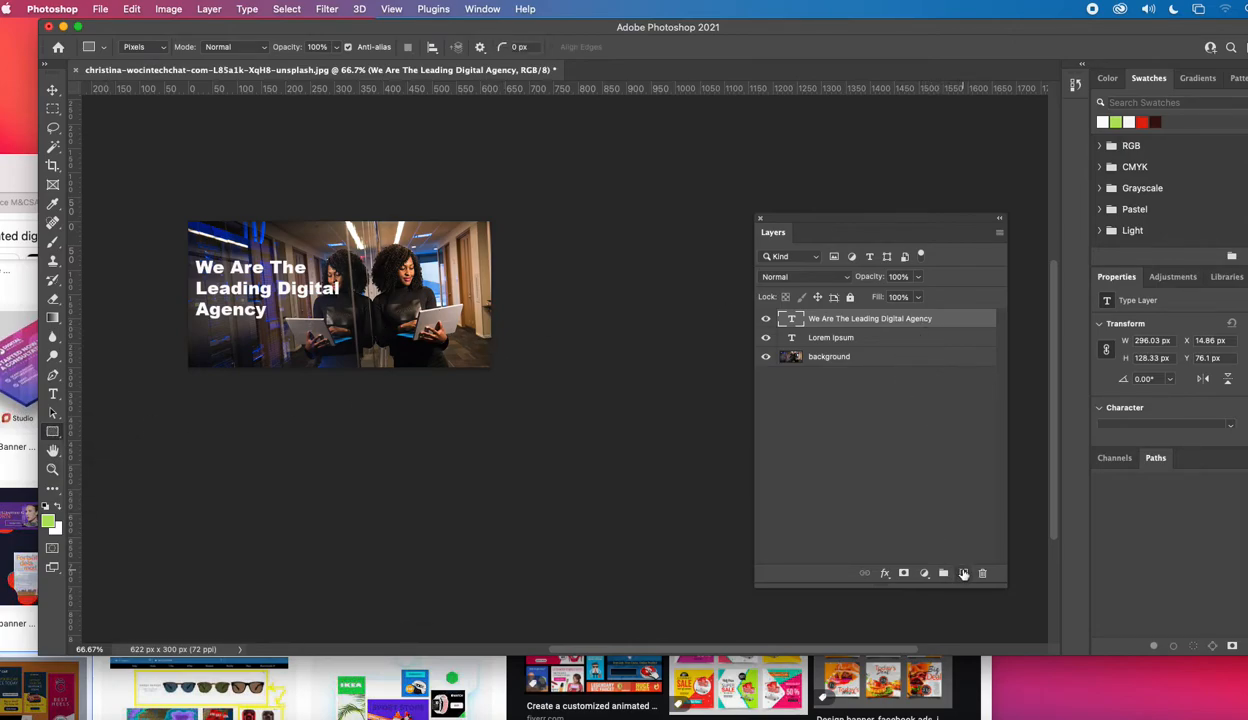
left_click(962, 572)
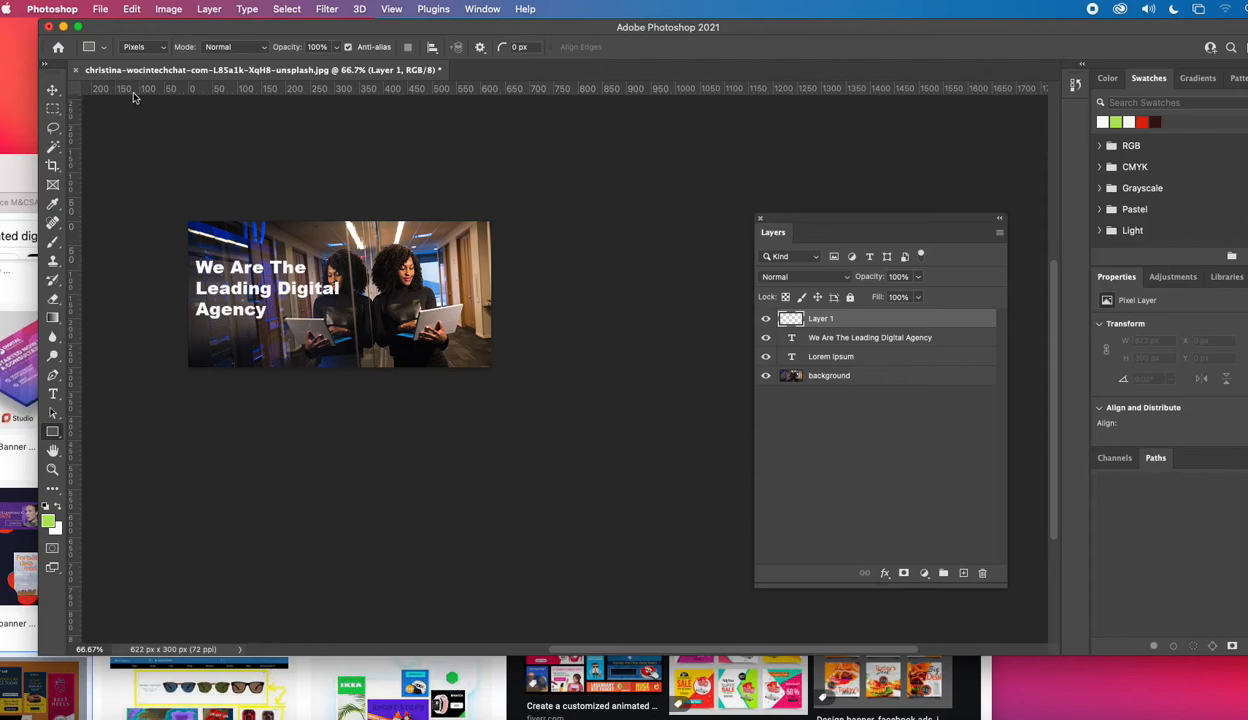
left_click(360, 330)
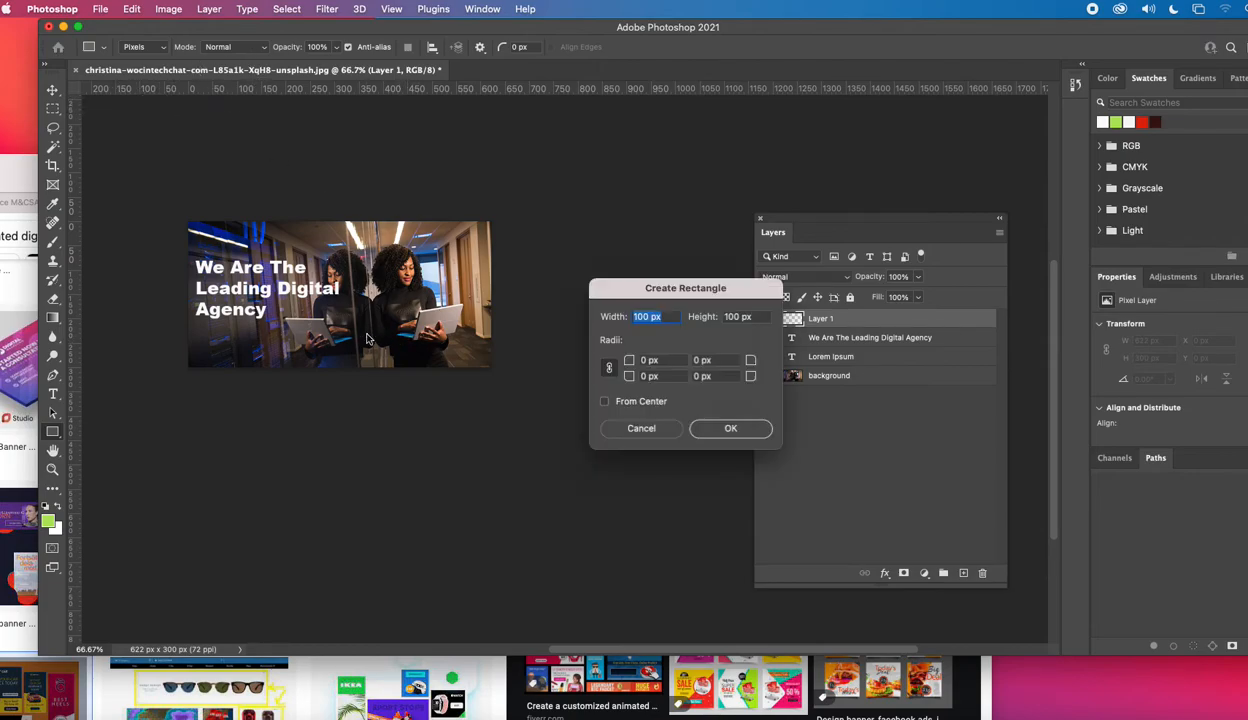
left_click_drag(679, 291, 638, 162)
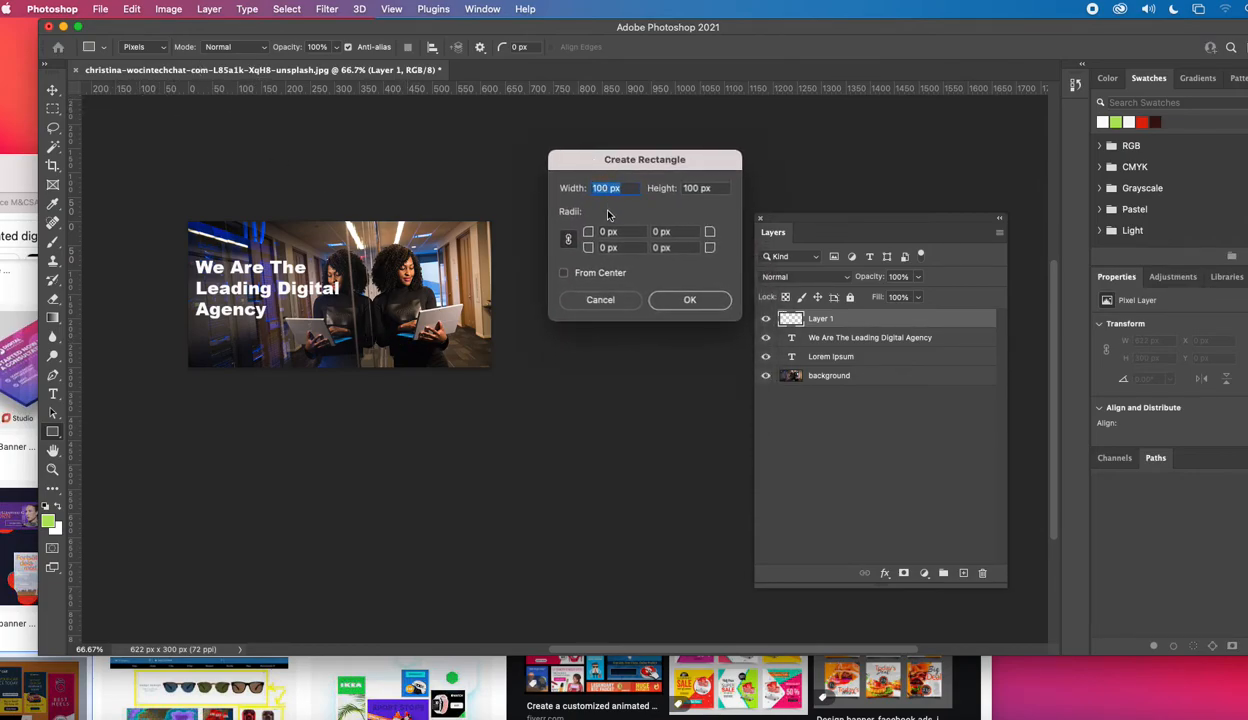
left_click(604, 232)
type("10")
left_click(692, 300)
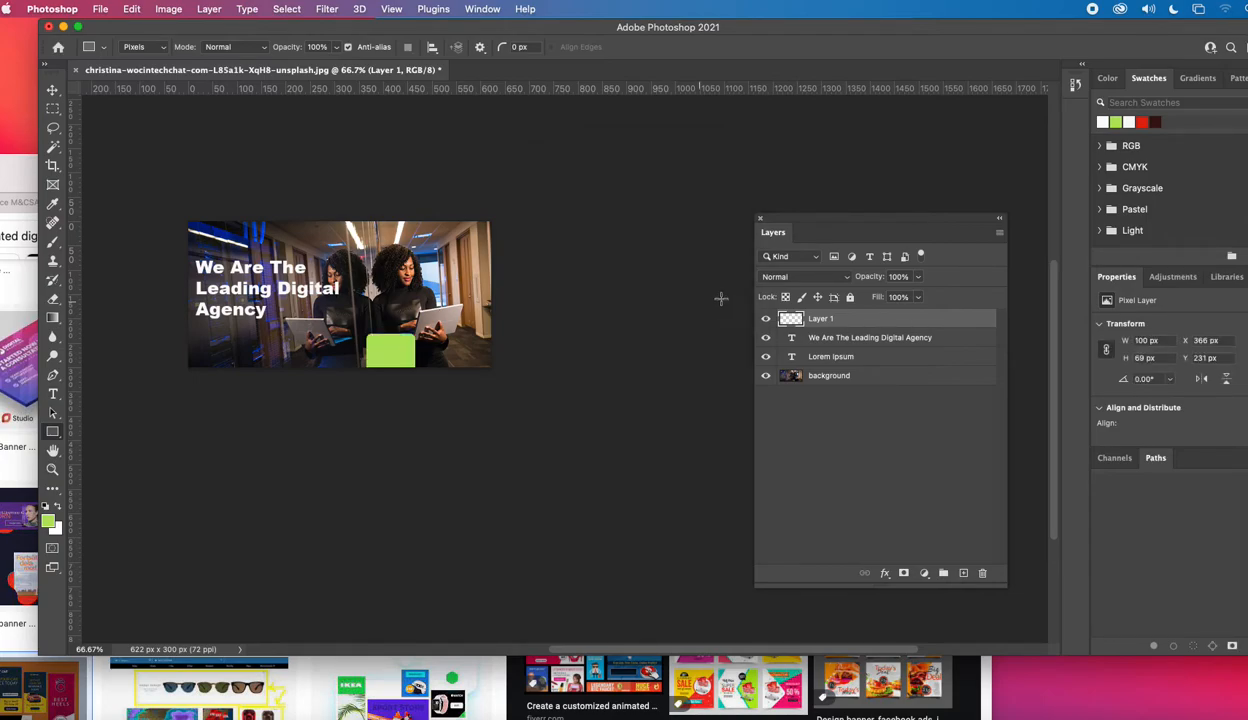
- Reposition the green rectangle at the photo's bottom edge and scale it to about 179 × 55 px
left_click(53, 89)
left_click_drag(396, 342, 415, 328)
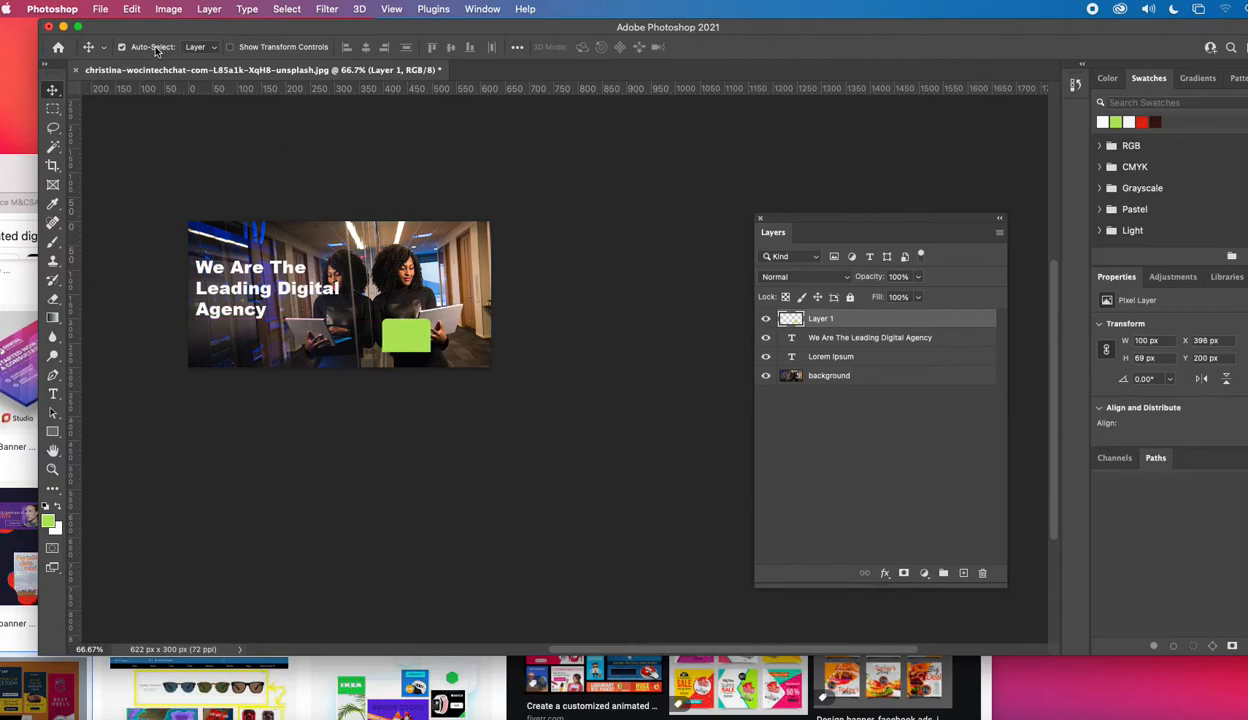
left_click(131, 9)
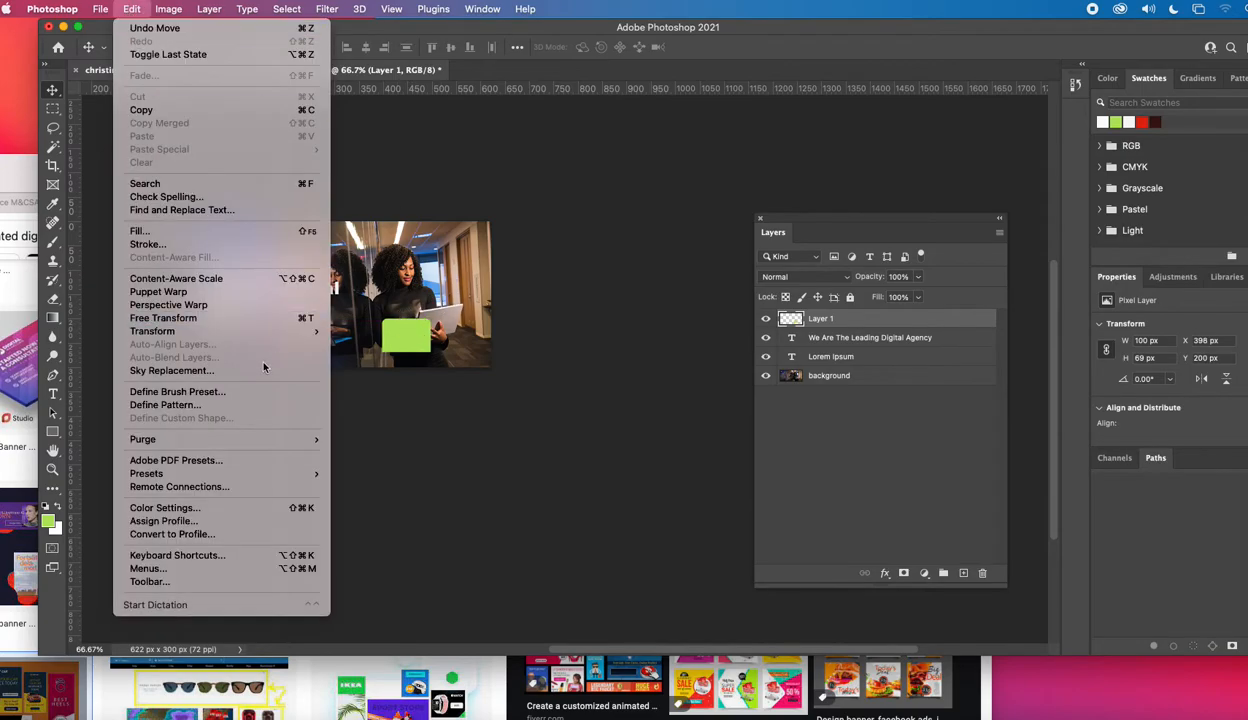
mouse_move(220, 330)
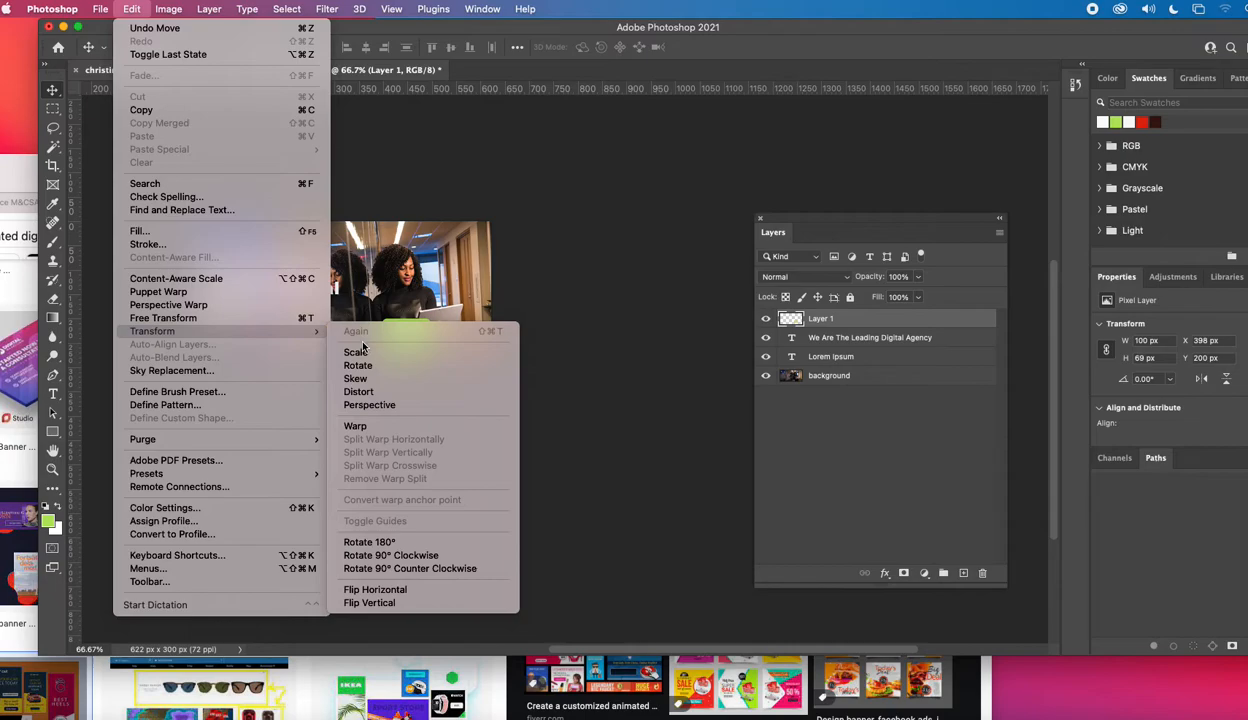
left_click(464, 344)
mouse_move(434, 354)
left_mouse_down()
mouse_move(469, 359)
mouse_move(474, 341)
mouse_move(411, 357)
left_mouse_up()
left_click(778, 47)
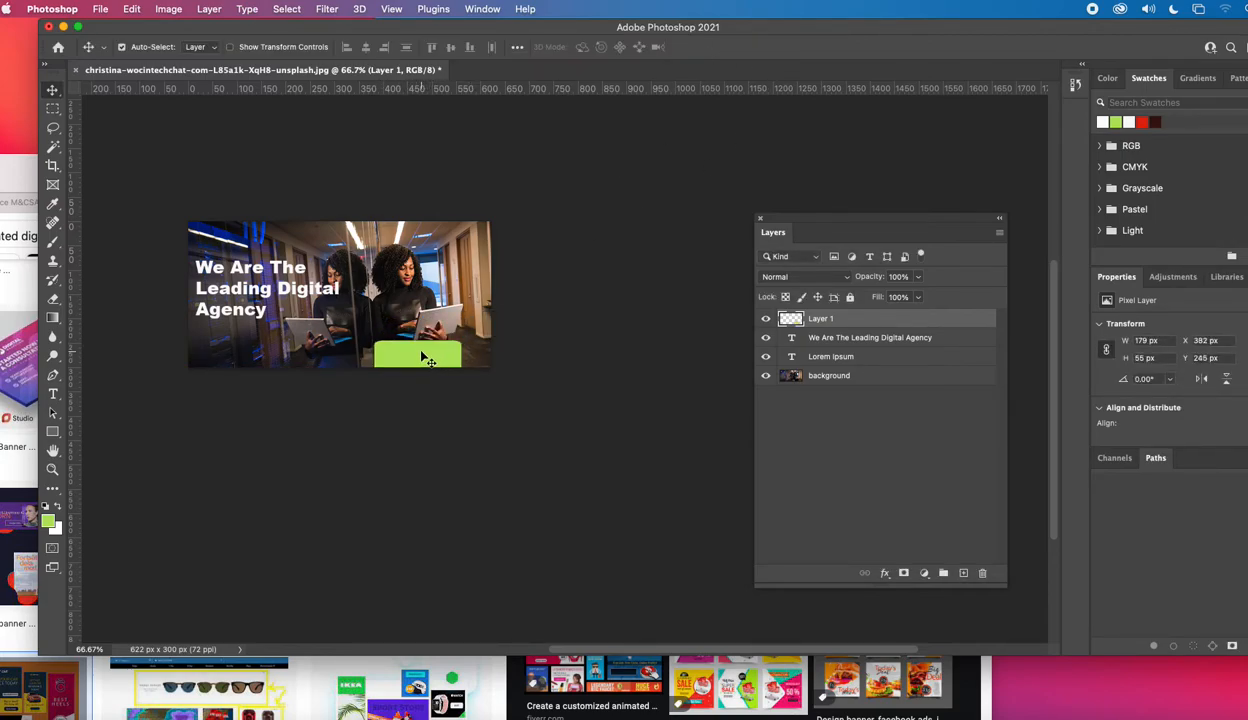
- Scale the green rectangle down proportionally to about 166 × 51 px
key("super+t")
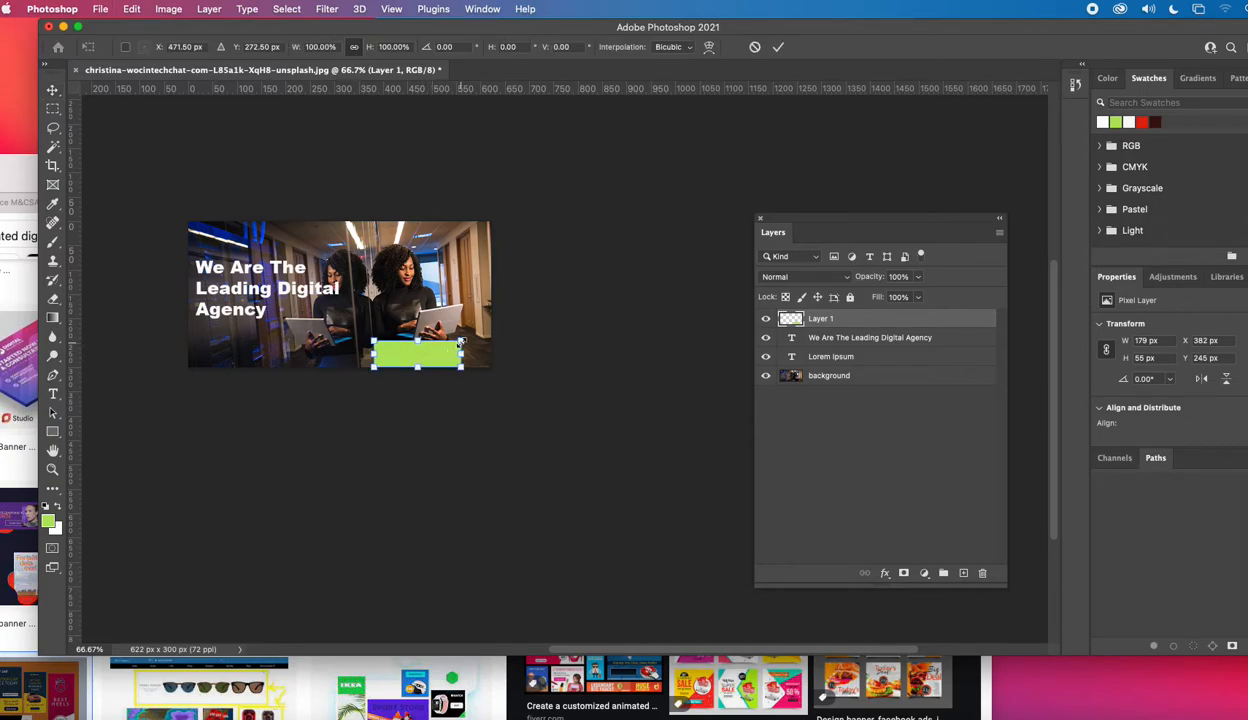
left_click_drag(460, 342, 456, 343)
left_click(778, 47)
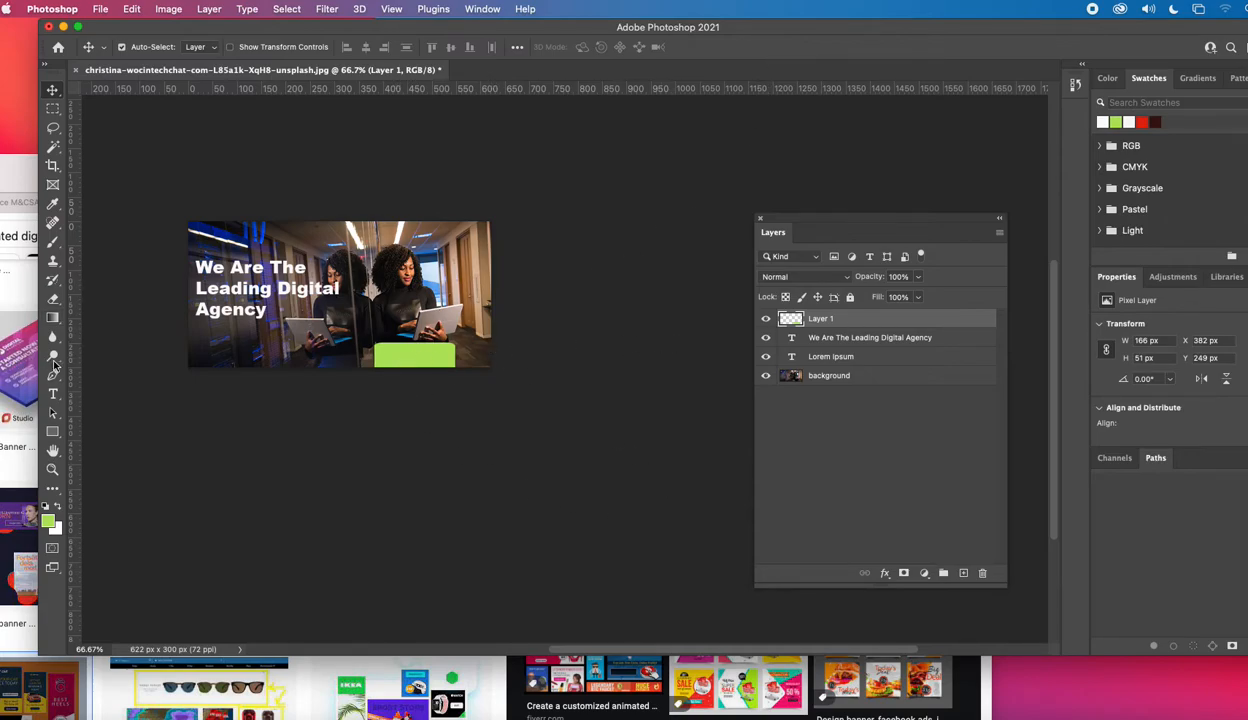
- Rename the green rectangle's layer as button
double_click(820, 318)
type("button")
key("Return")
- Add the text "More Info" over the green button in 20 pt Arial Black, using a dark colour sampled from the photo
left_click(54, 394)
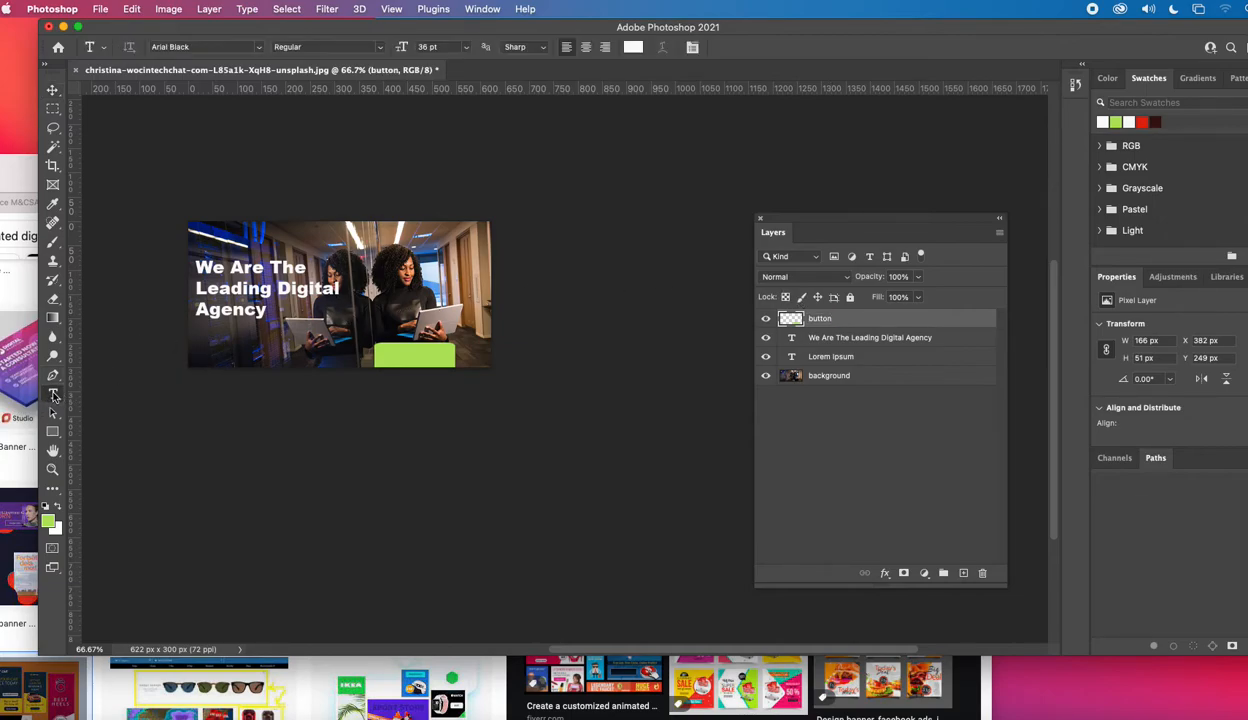
left_click(628, 47)
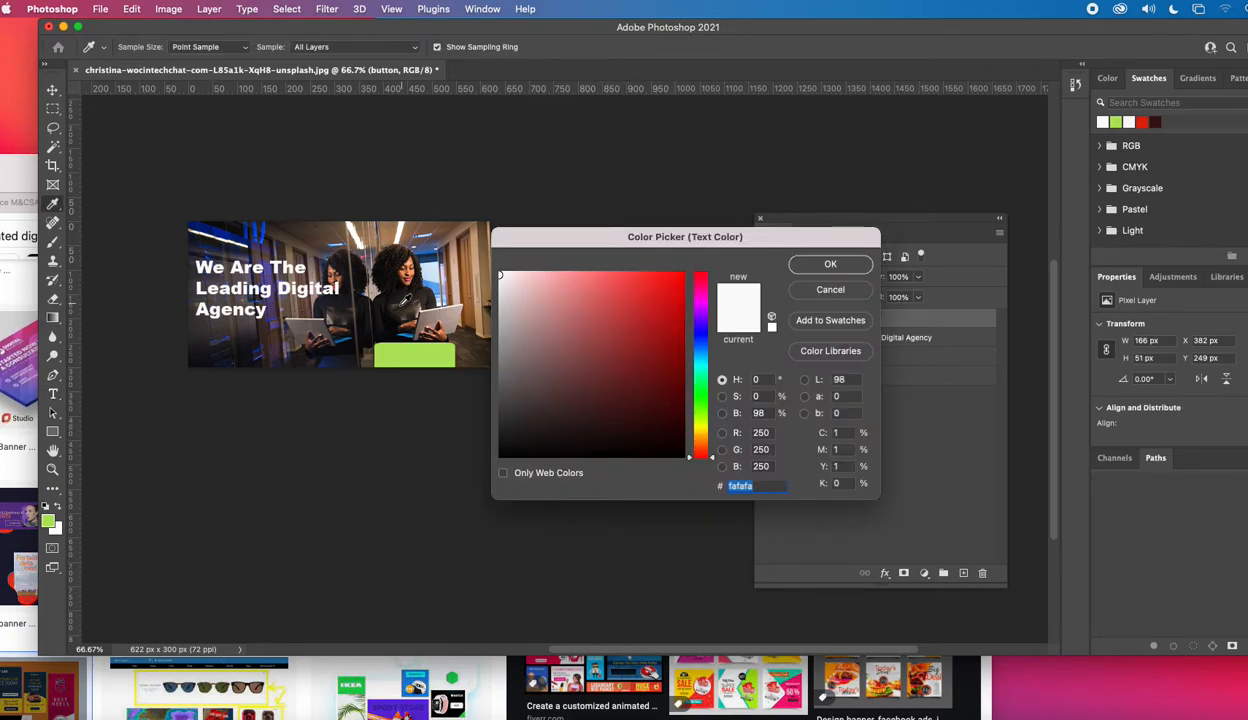
left_click(392, 306)
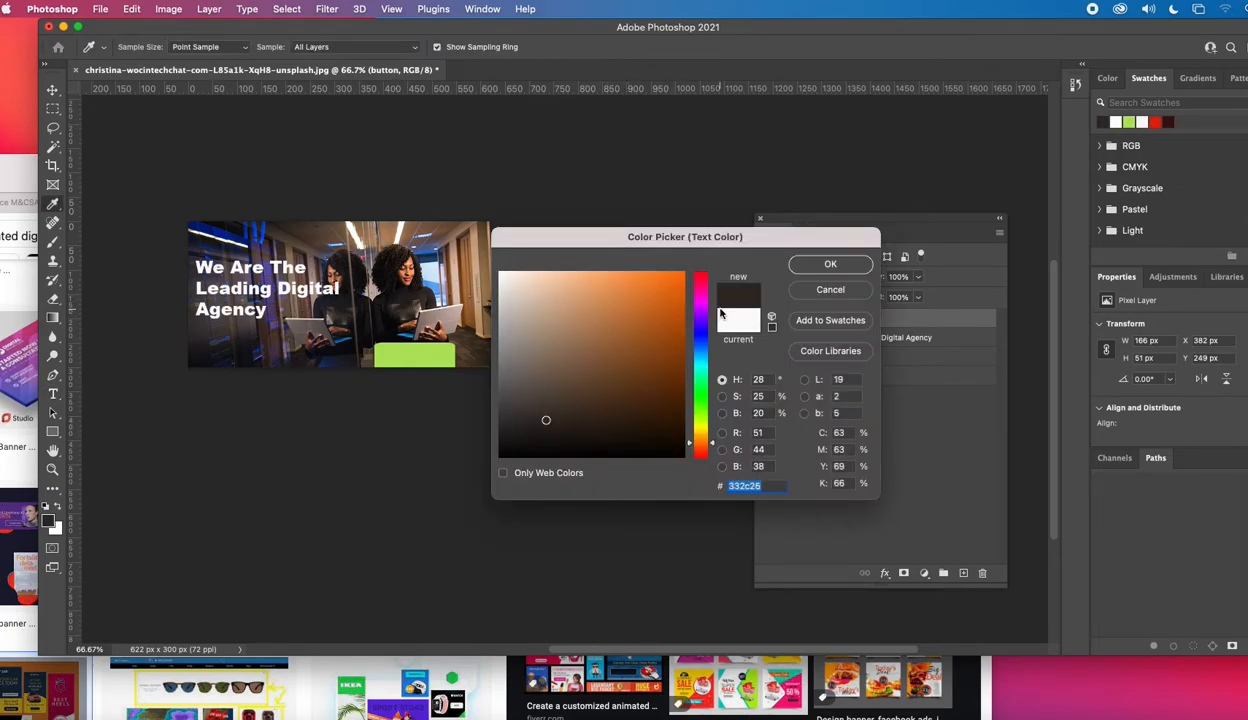
left_click(829, 264)
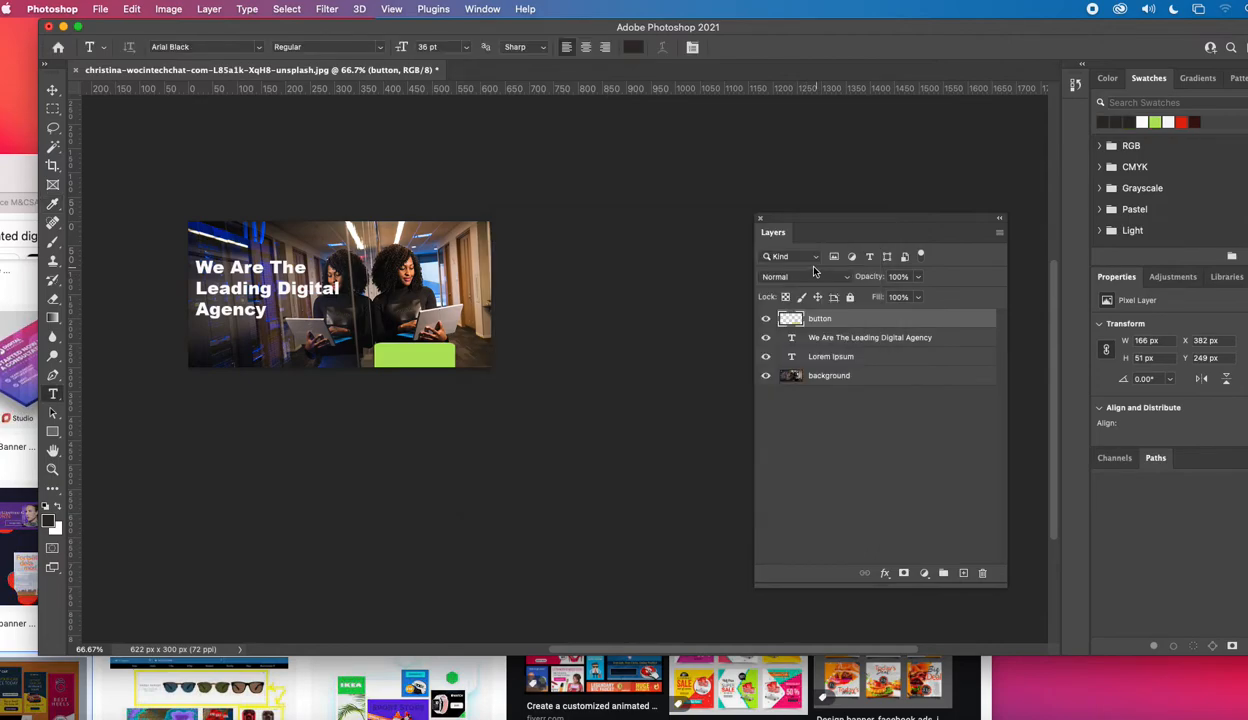
left_click(379, 358)
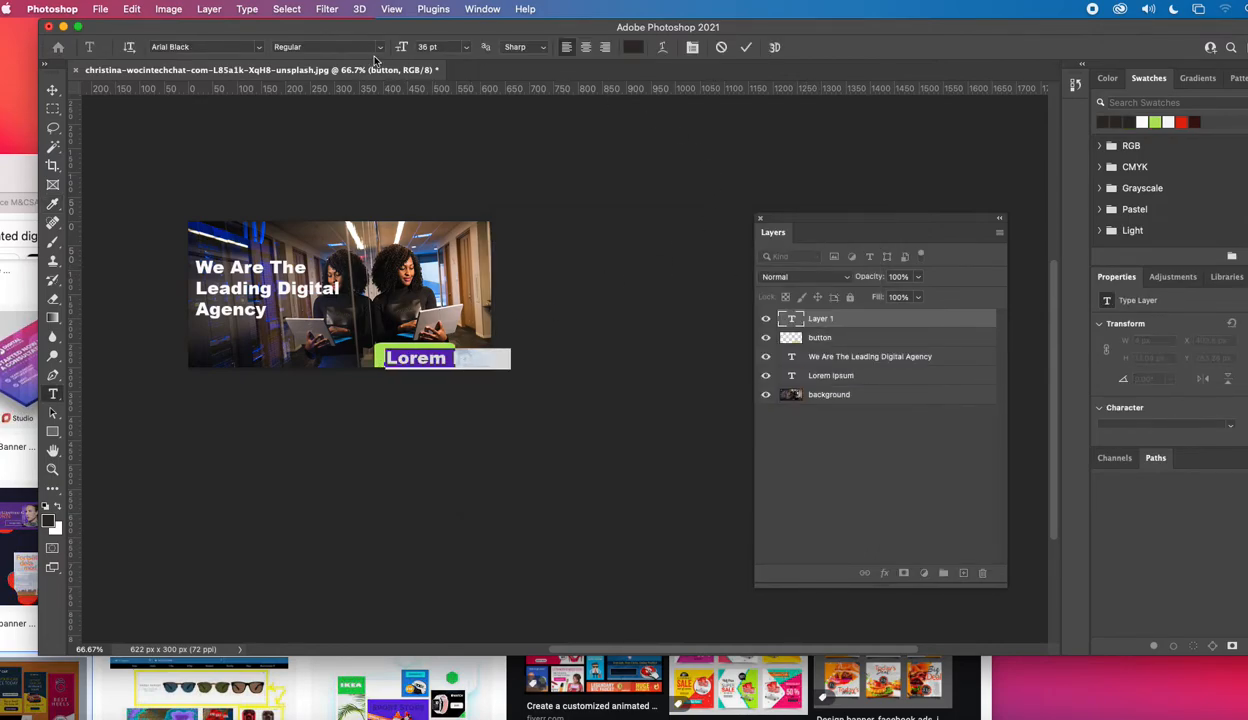
double_click(426, 47)
type("20")
key("Return")
type("M")
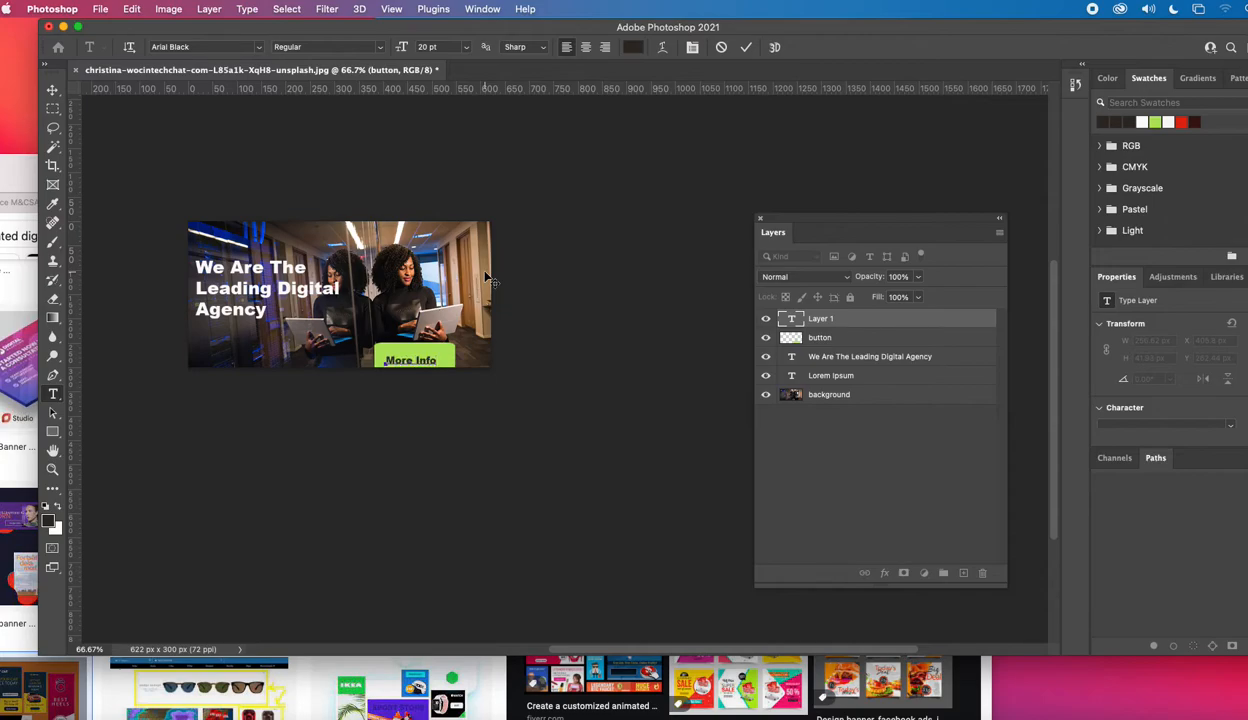
left_click(748, 47)
- Scale the green button down slightly and centre the More Info text on it, at about X 410 px, Y 266 px
left_click(53, 90)
left_click_drag(404, 360, 408, 356)
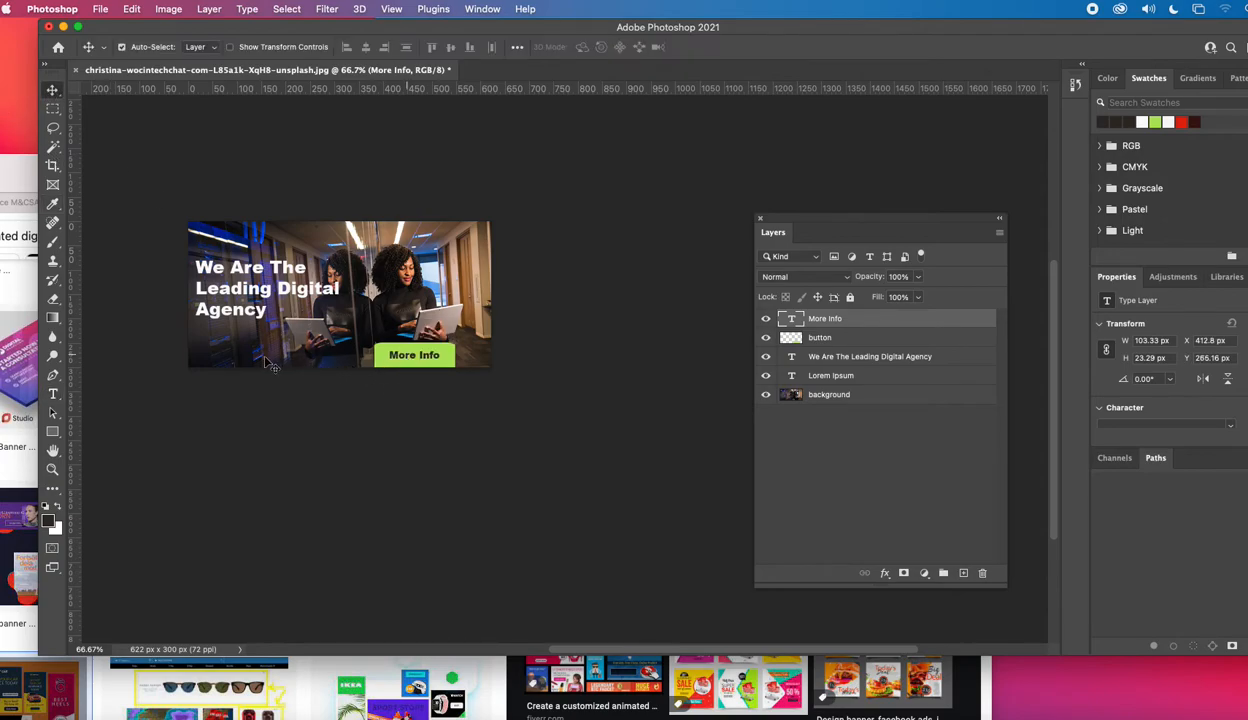
left_click(860, 341)
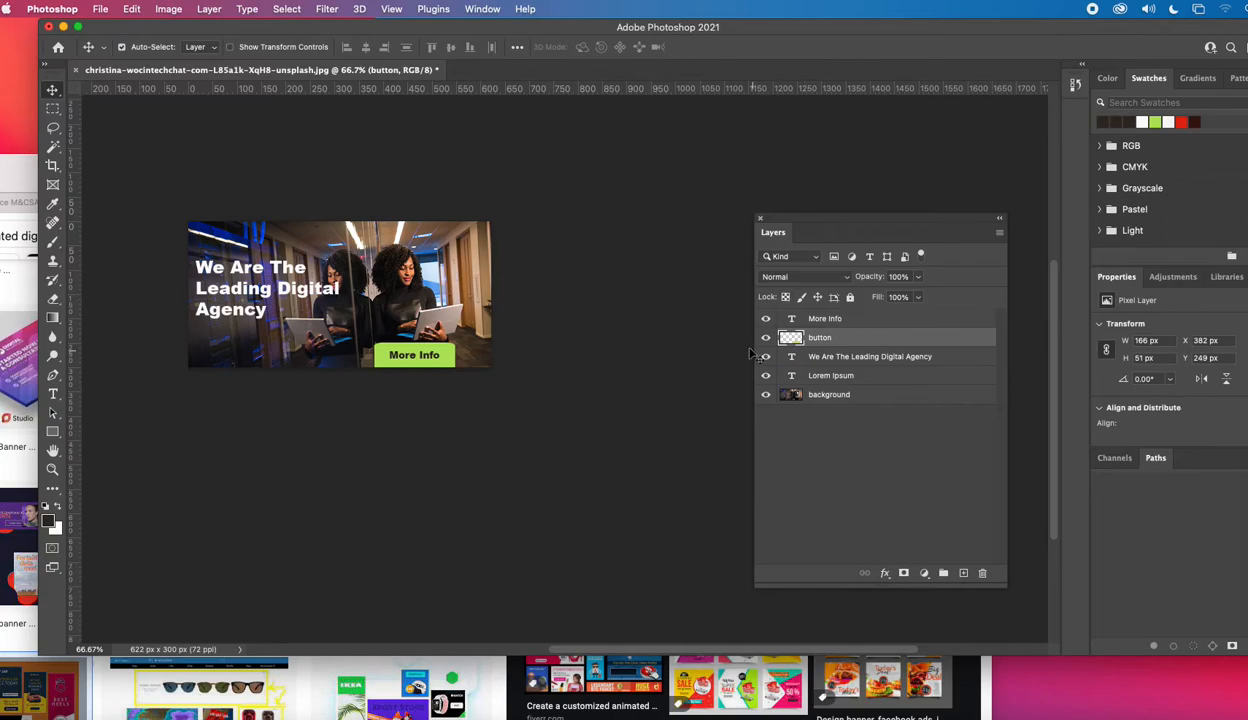
key("super+t")
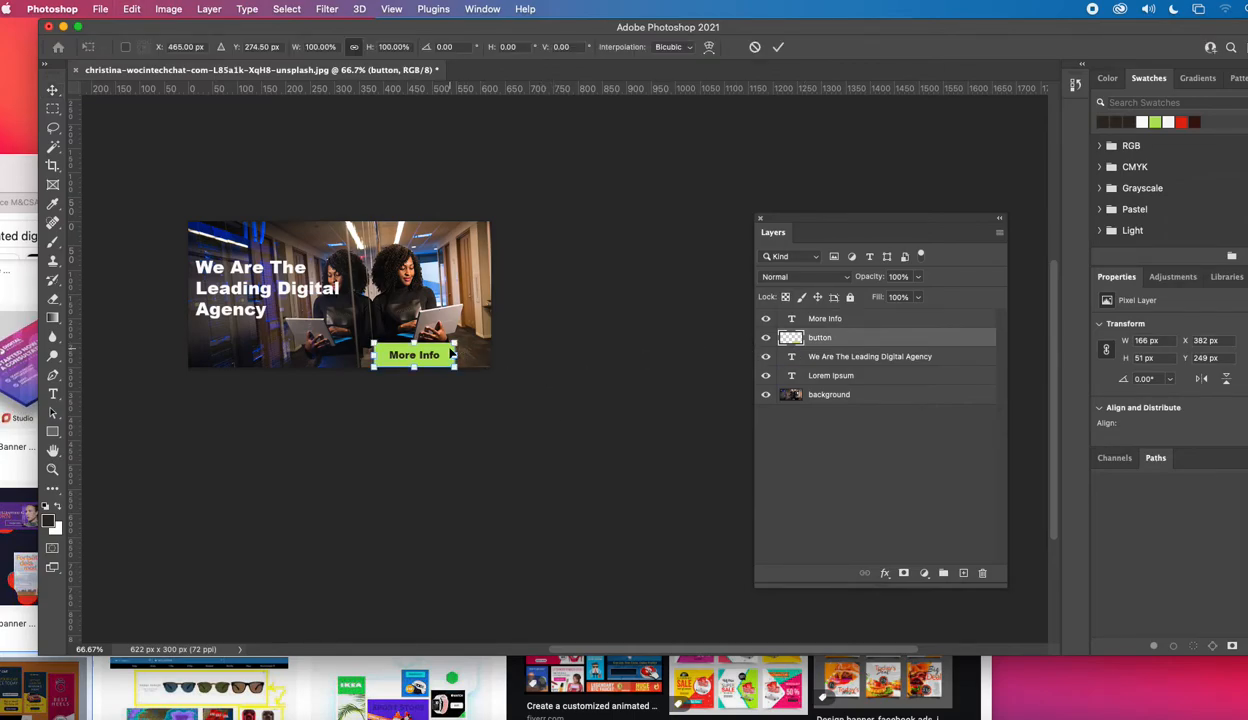
left_click_drag(454, 343, 417, 356)
left_click(776, 47)
left_click(420, 360)
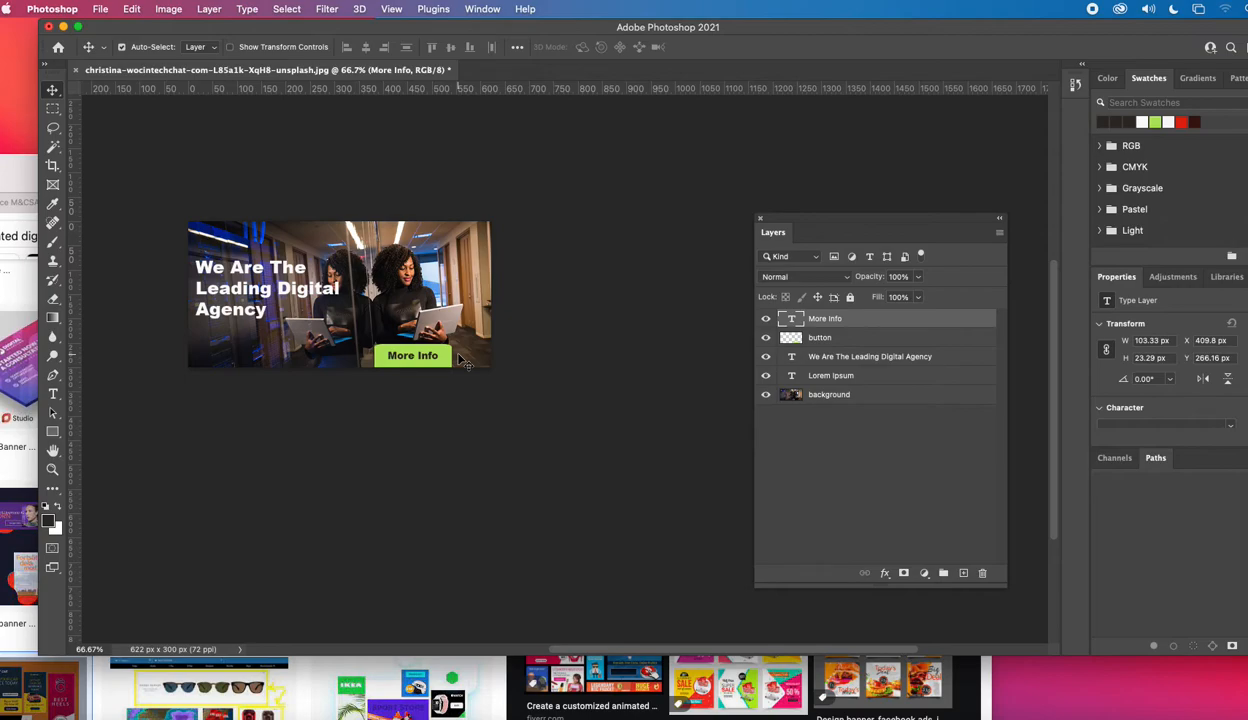
- Save the banner to the computer's Desktop in Photoshop format as "720 x300 banner", with Maximize Compatibility enabled
left_click(103, 8)
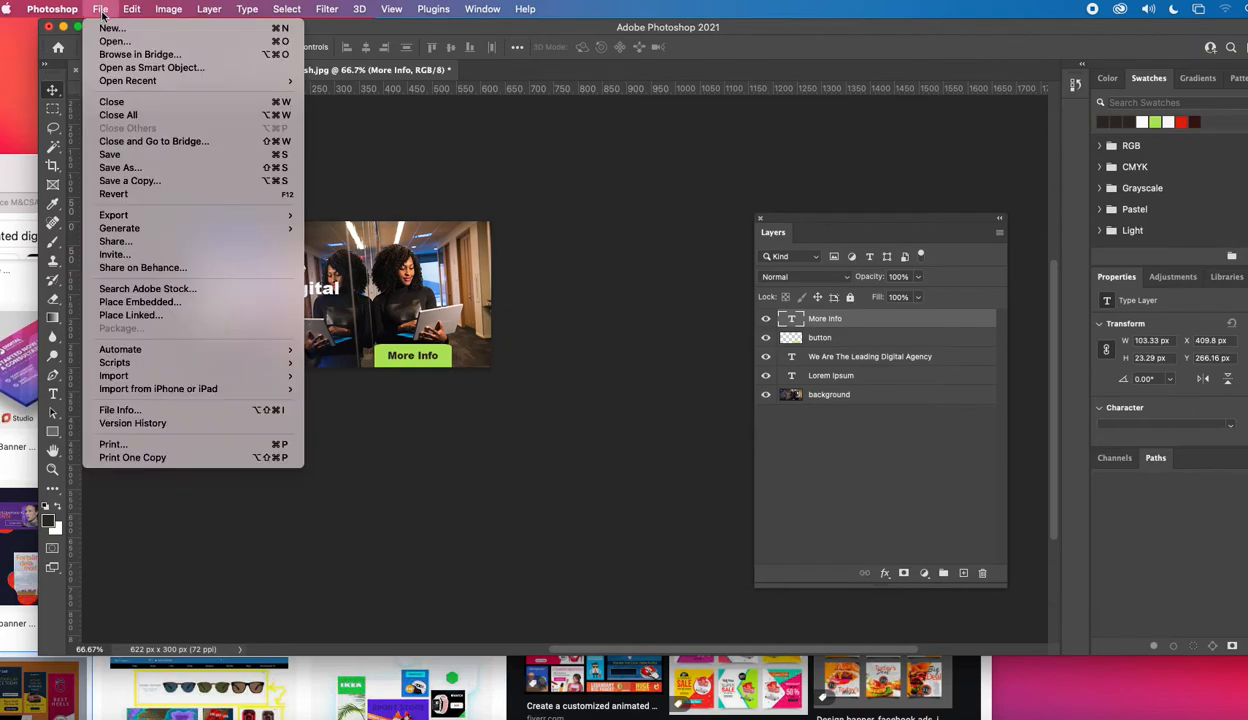
left_click(140, 167)
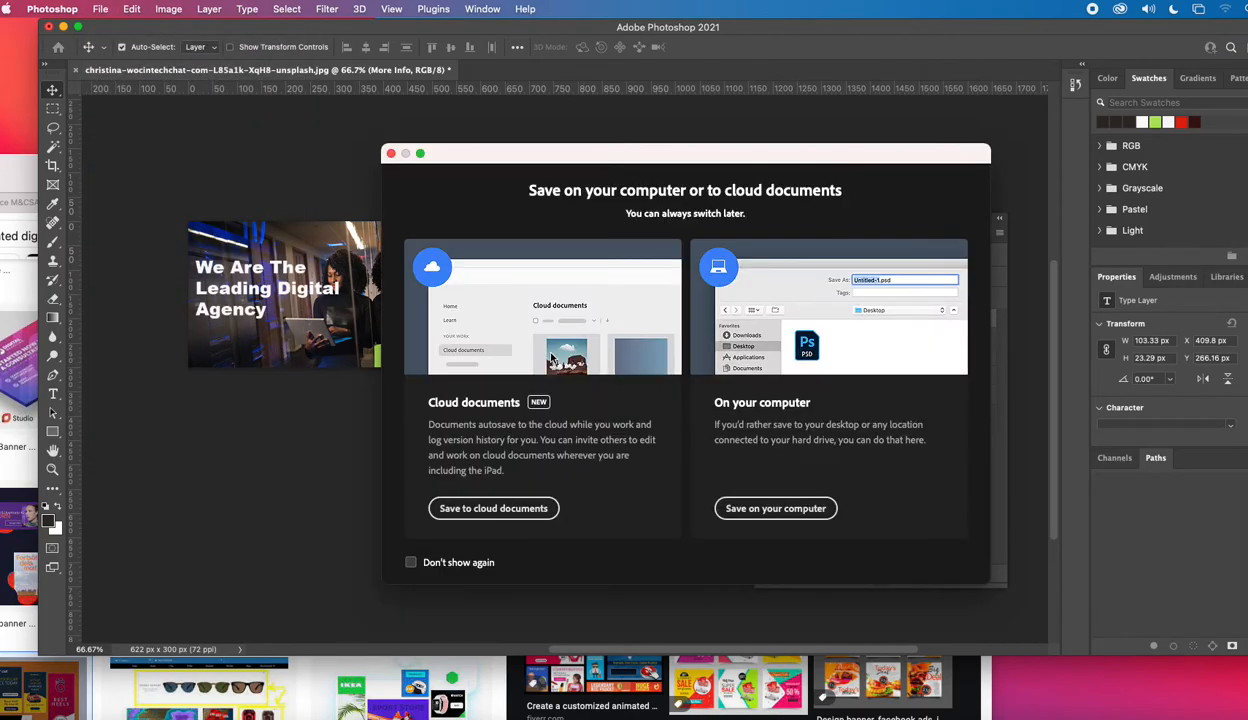
left_click(778, 500)
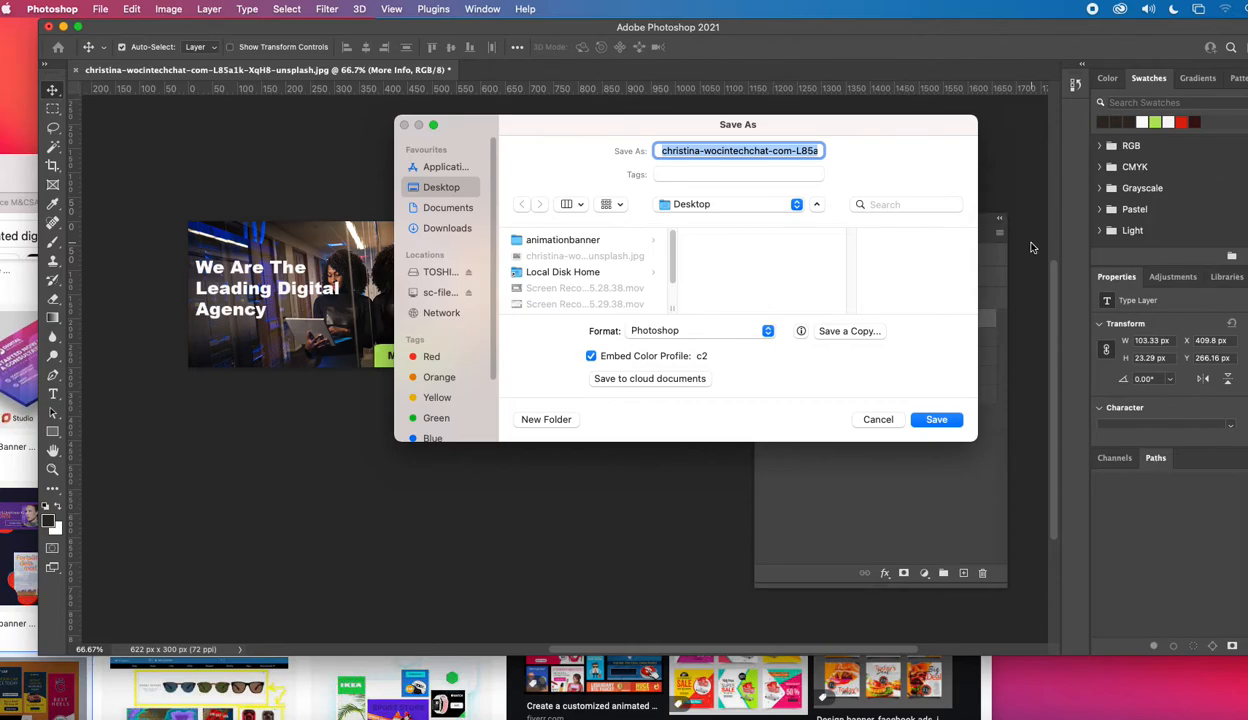
type("720")
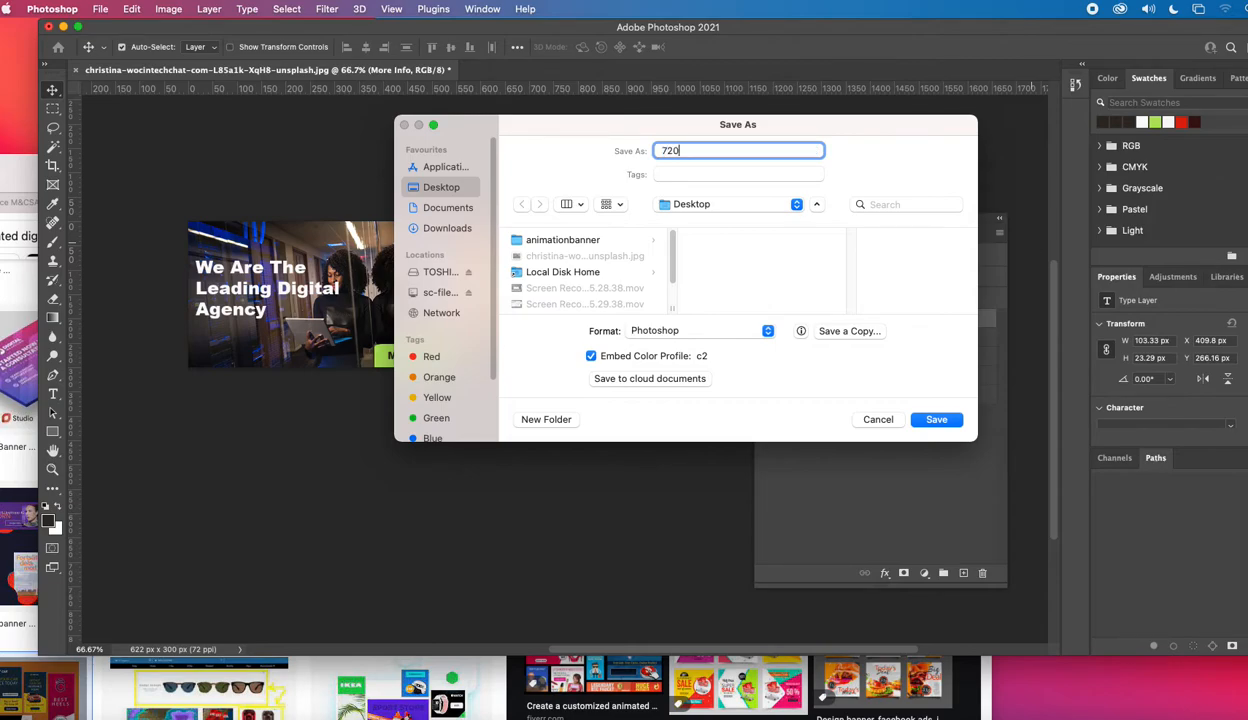
type(" x300 banner")
left_click(944, 420)
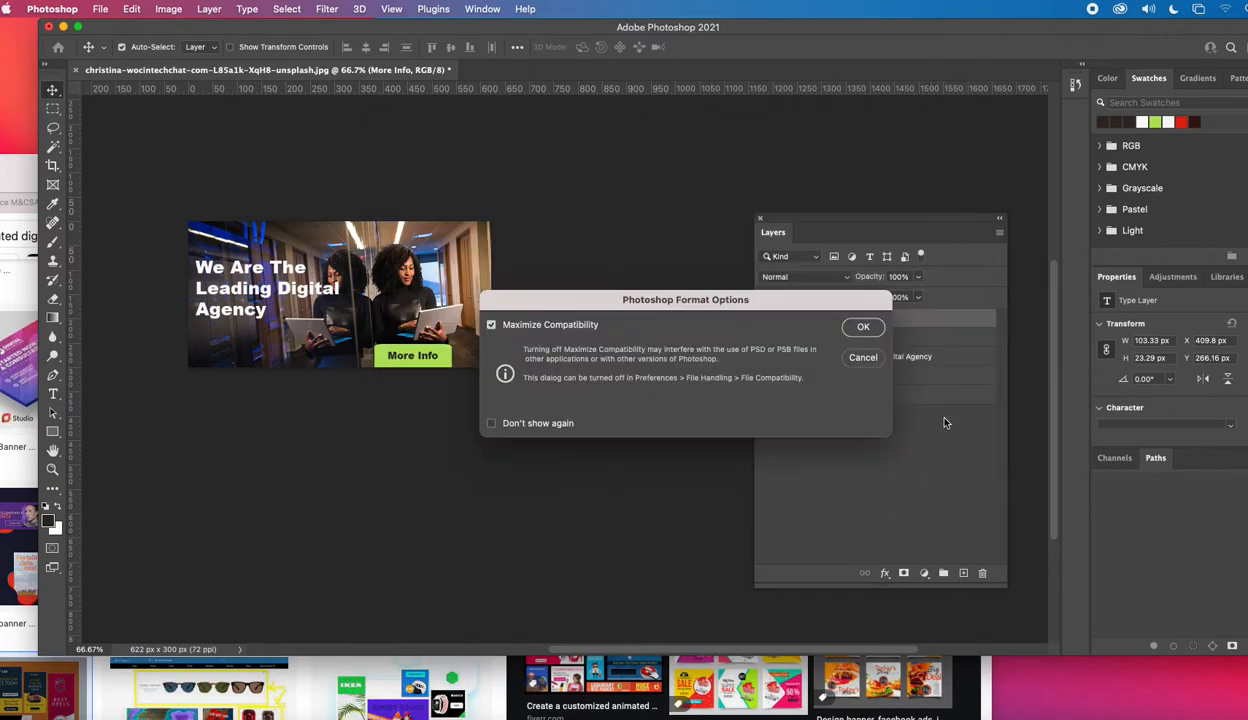
left_click(863, 327)
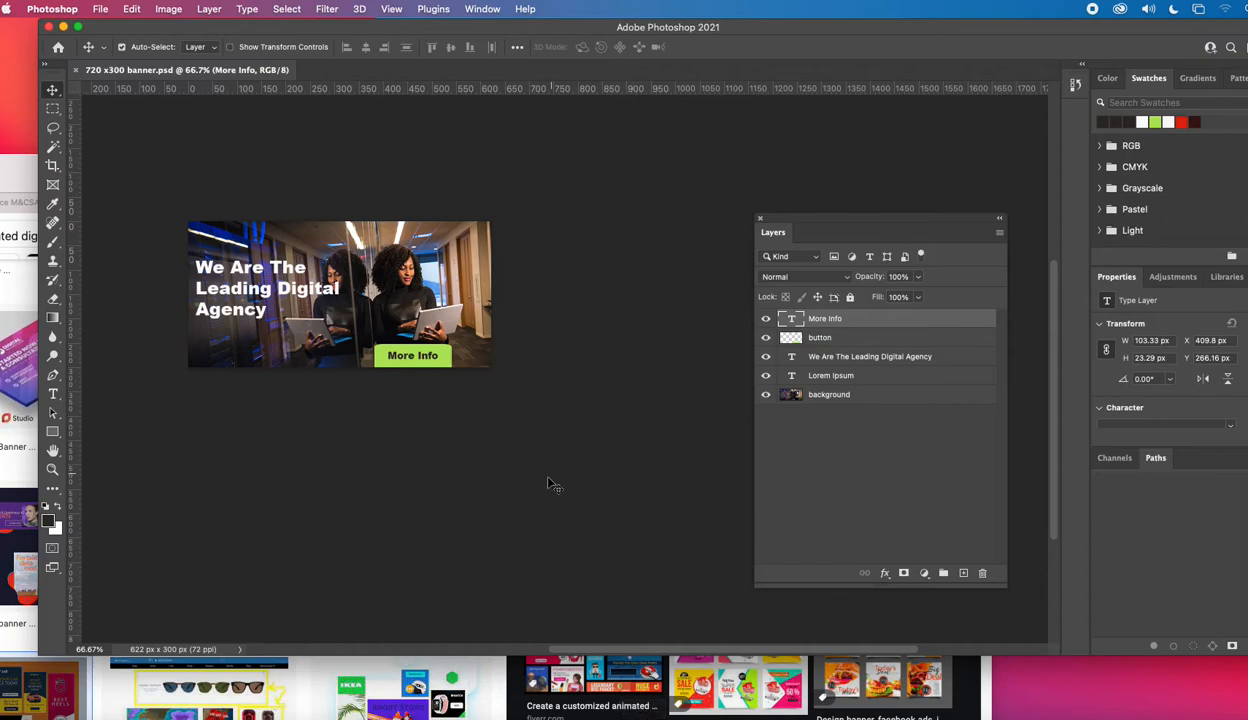
- Create a video timeline for the banner and arrange the workspace so that all layer tracks show
left_click(482, 9)
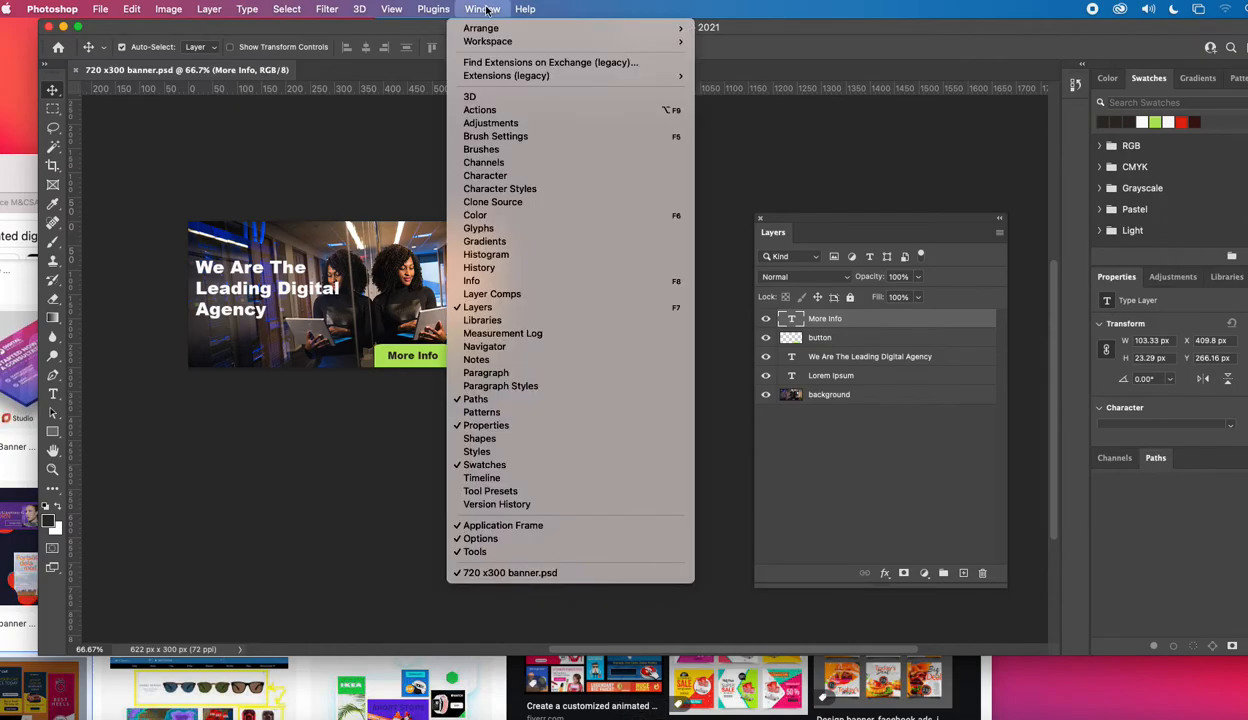
left_click(538, 482)
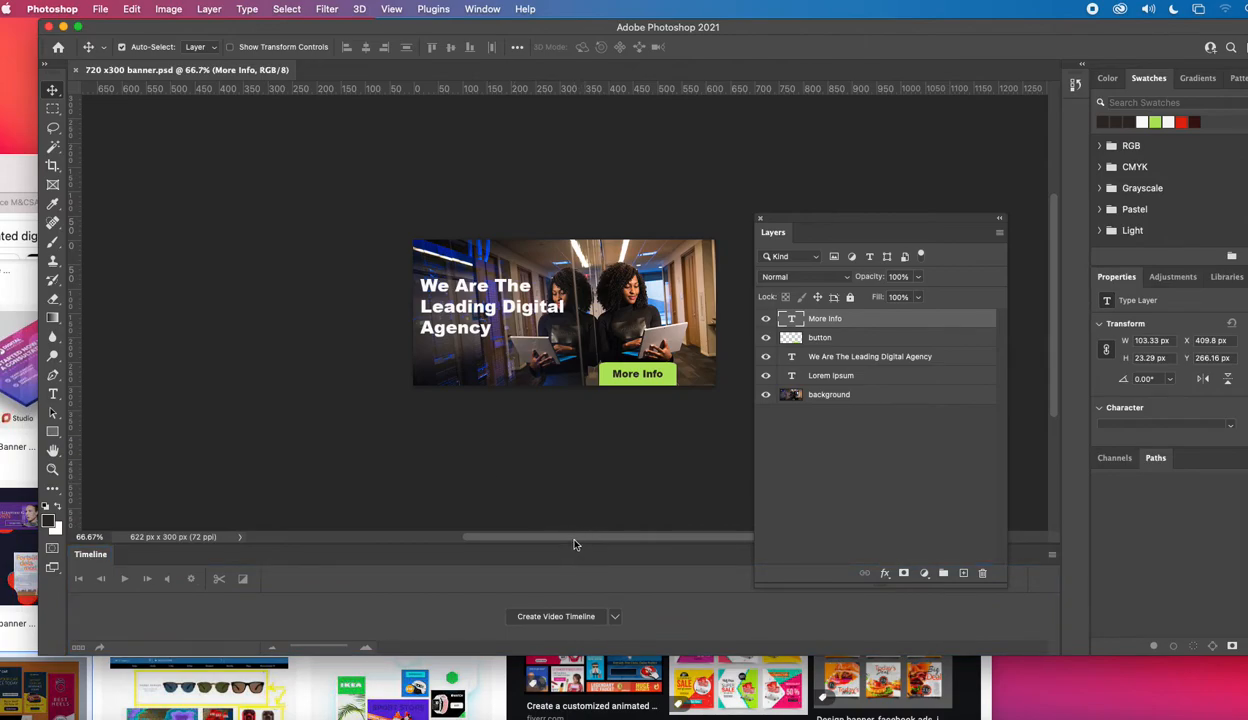
left_click_drag(825, 224, 1017, 147)
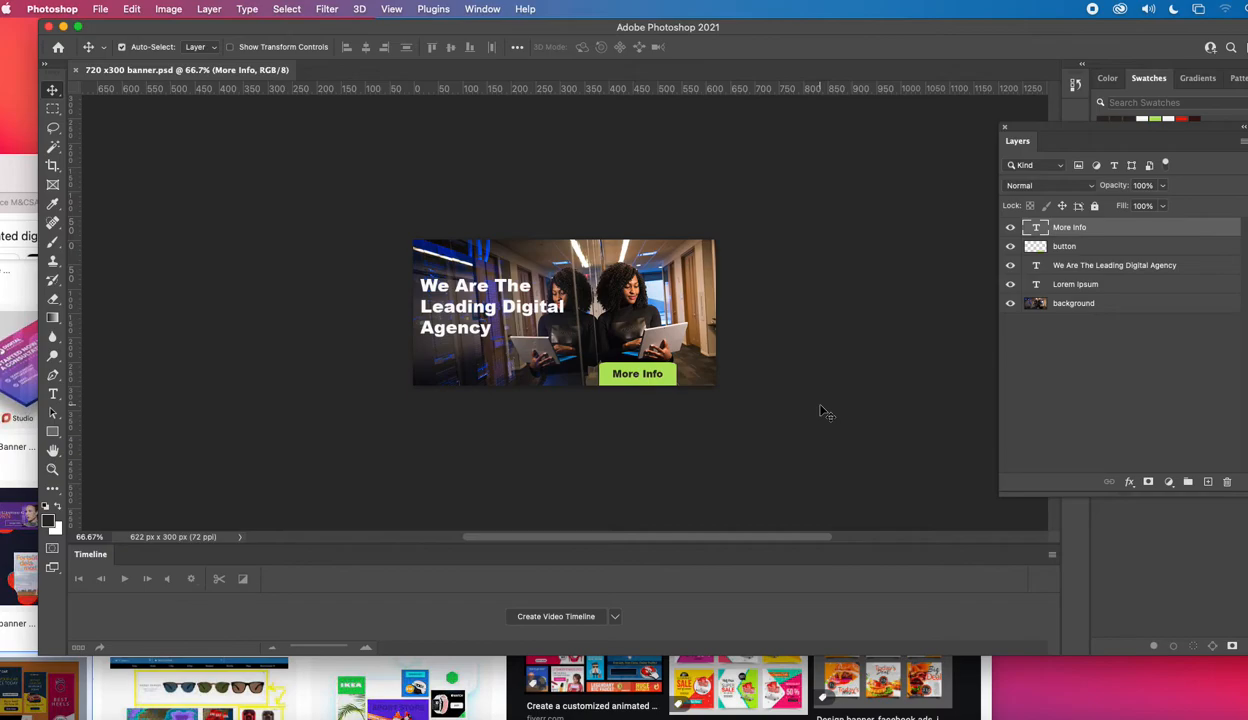
left_click(558, 618)
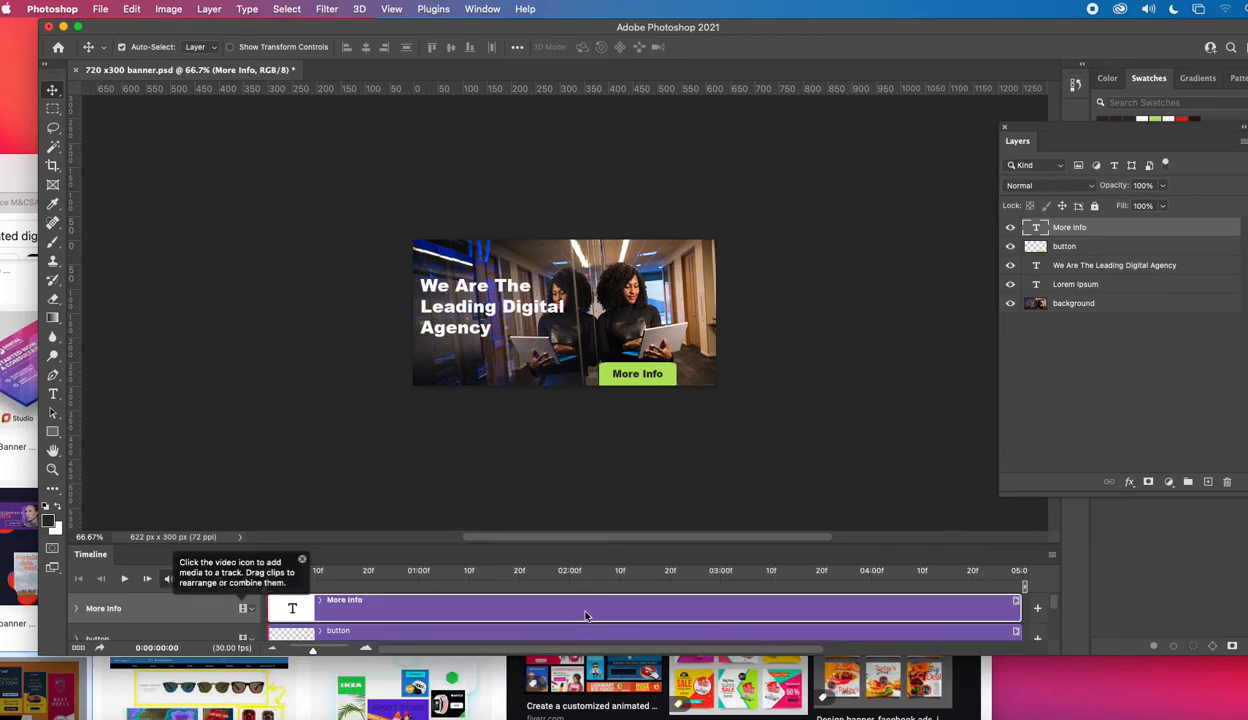
left_click_drag(627, 545, 603, 358)
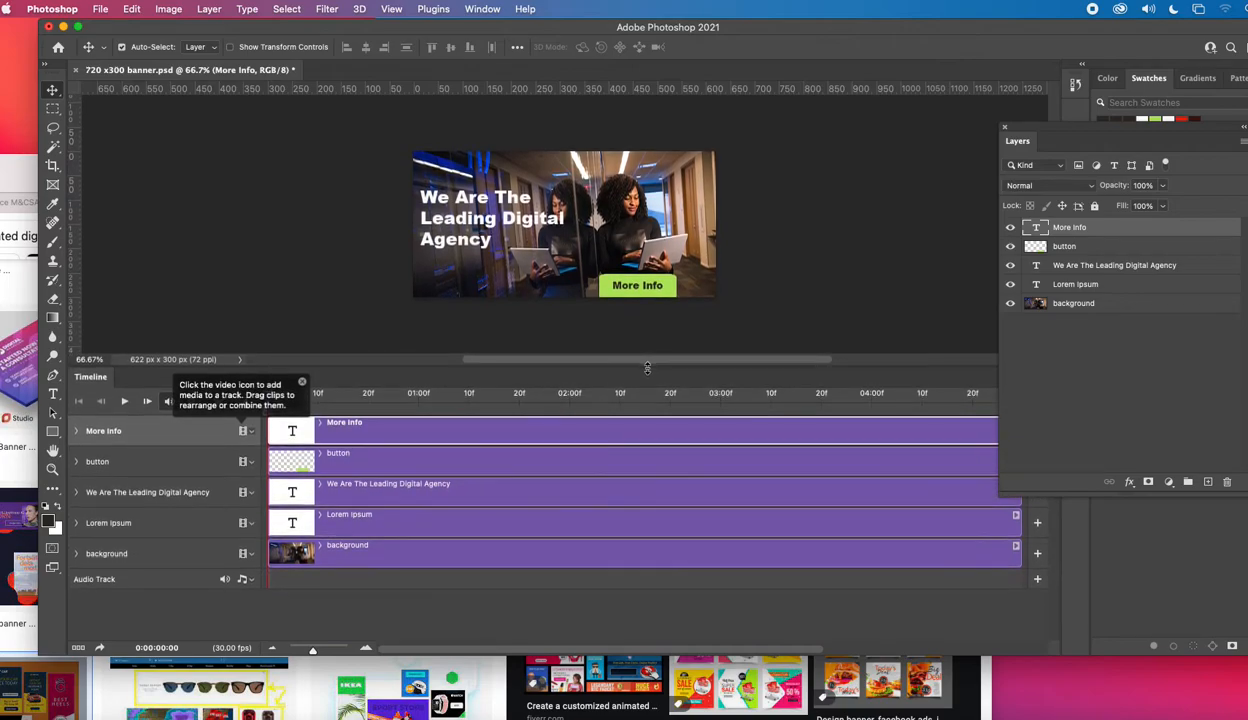
left_click(303, 382)
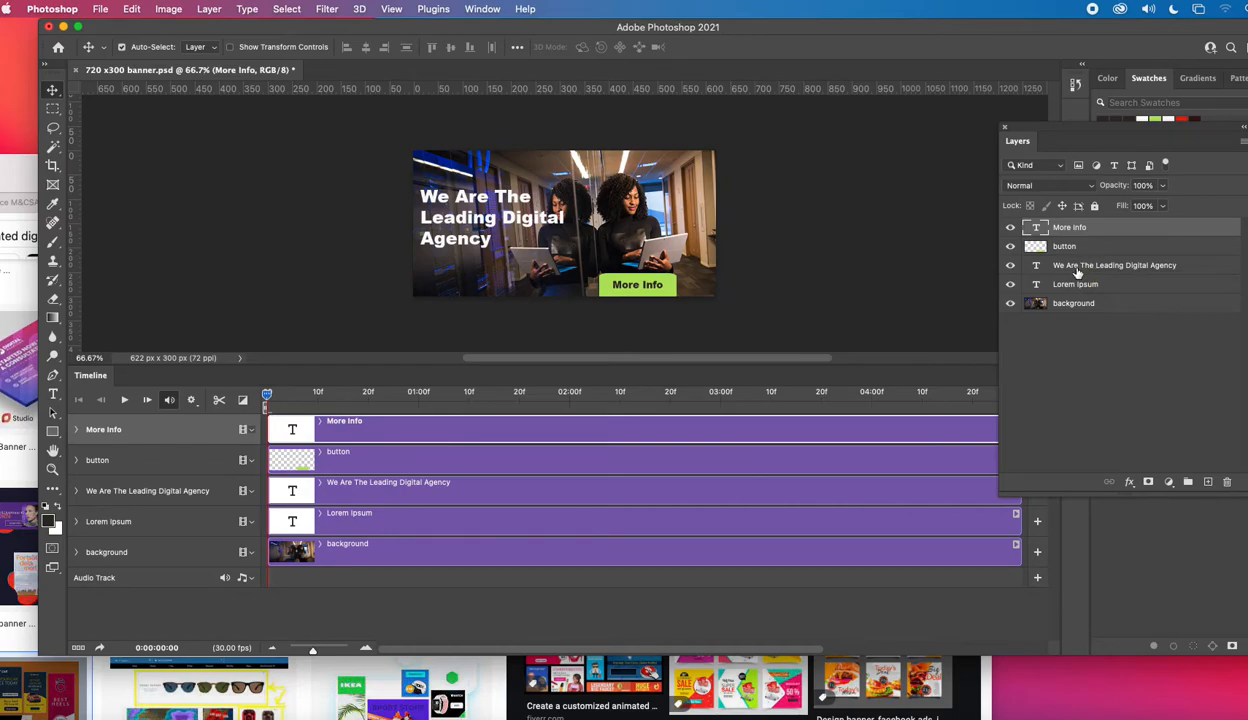
- Add an opacity keyframe at the start of the background track and set the background layer's opacity to 5%
scroll(430, 530, "right", 1)
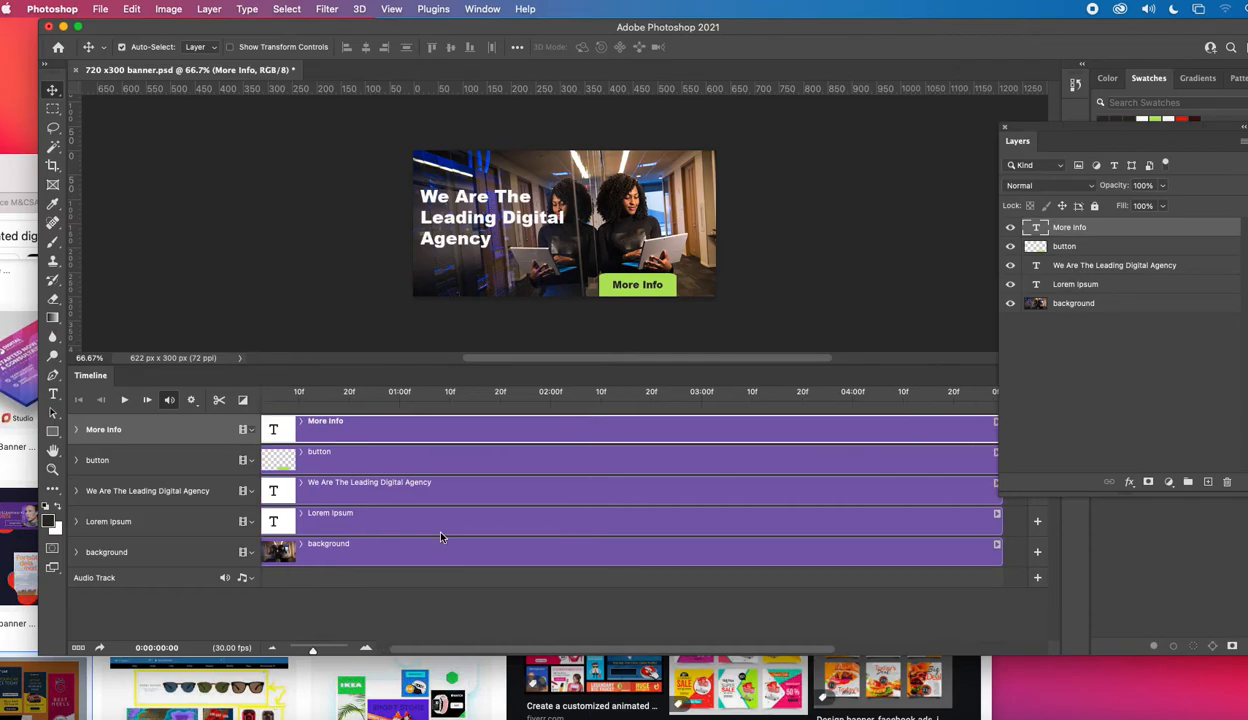
scroll(712, 654, "left", 1)
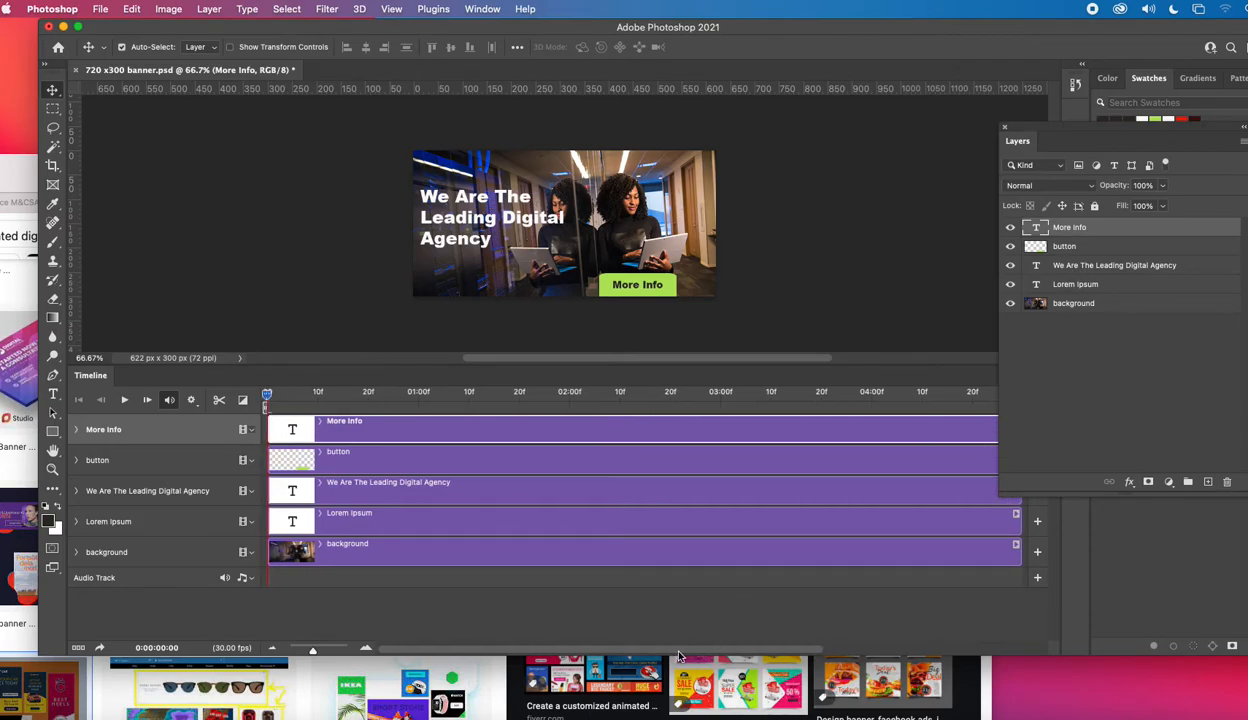
left_click(500, 554)
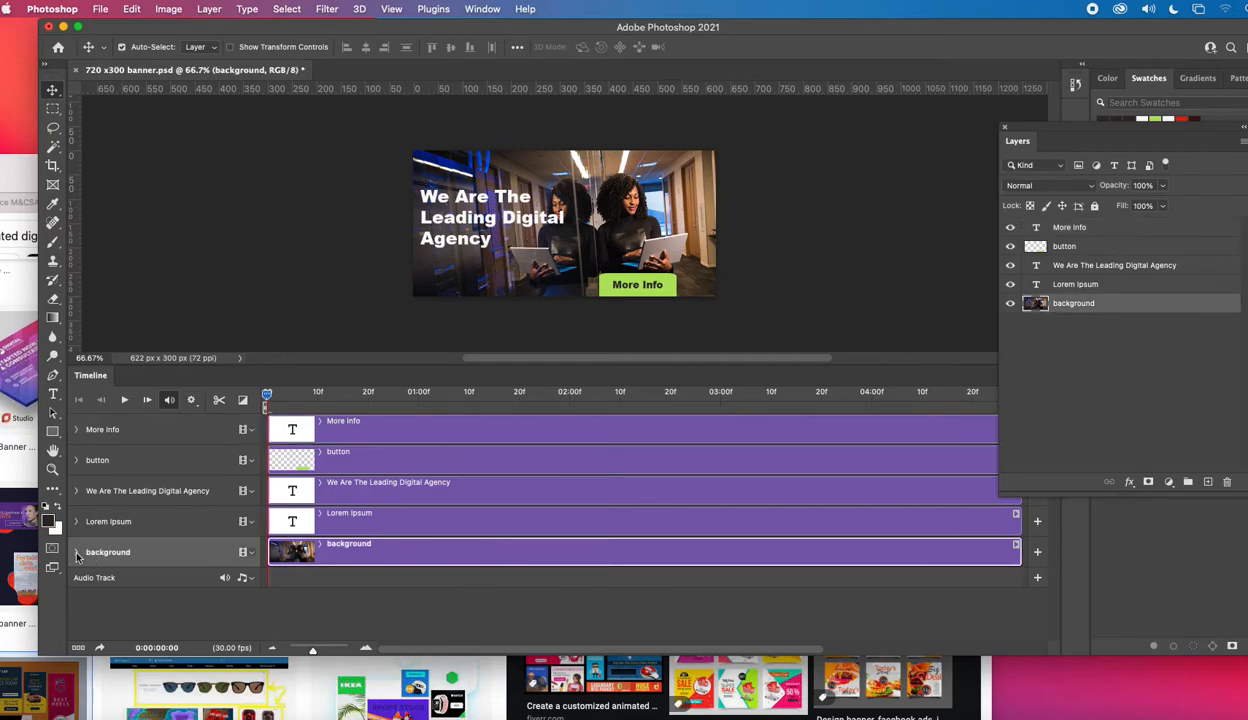
left_click(76, 552)
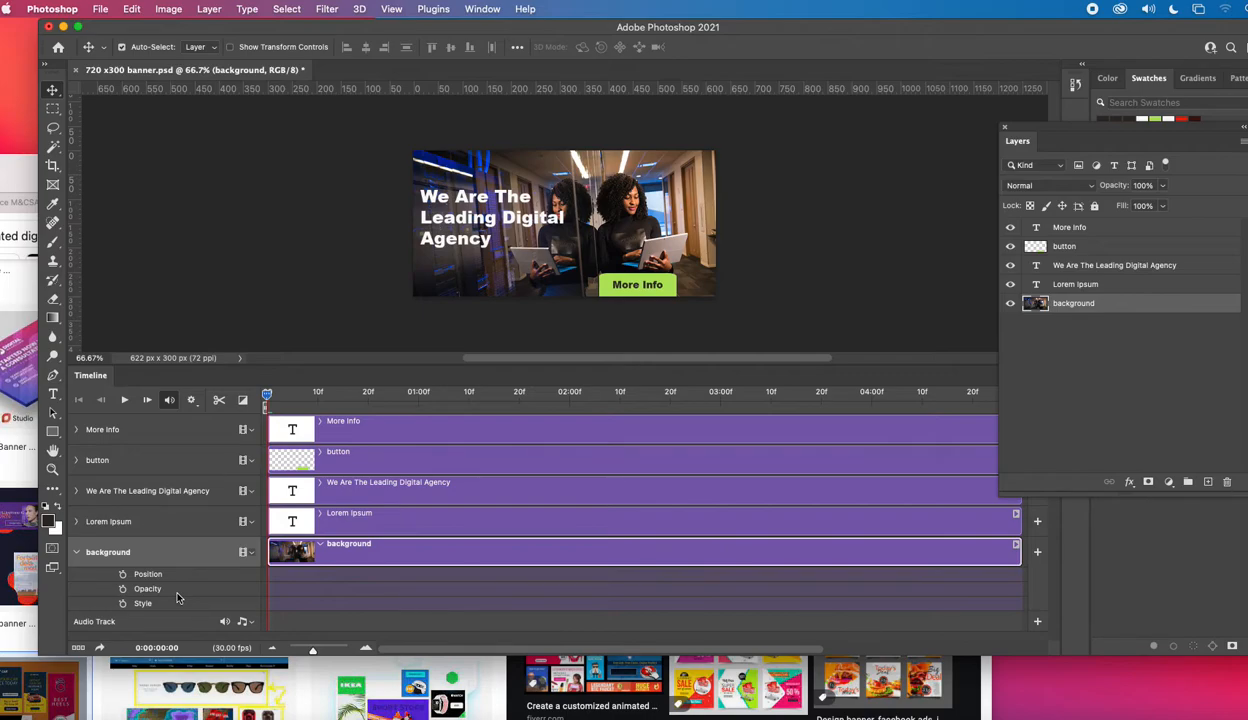
left_click(122, 589)
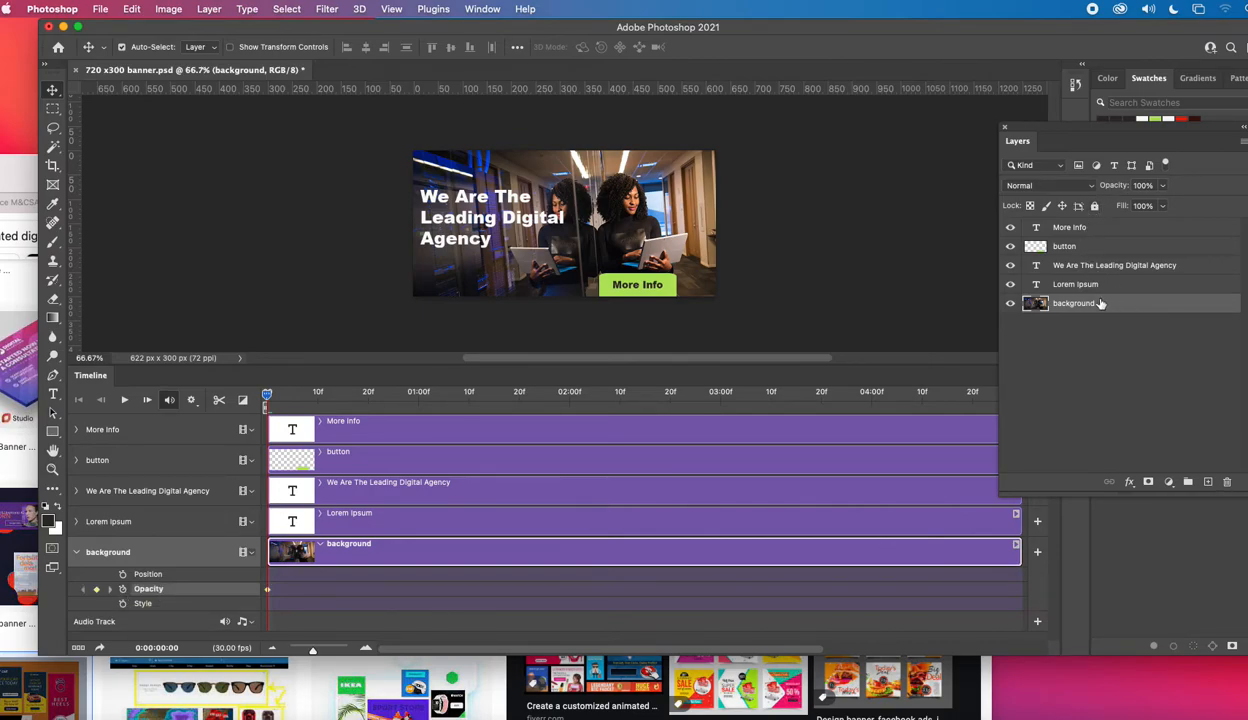
left_click(1163, 186)
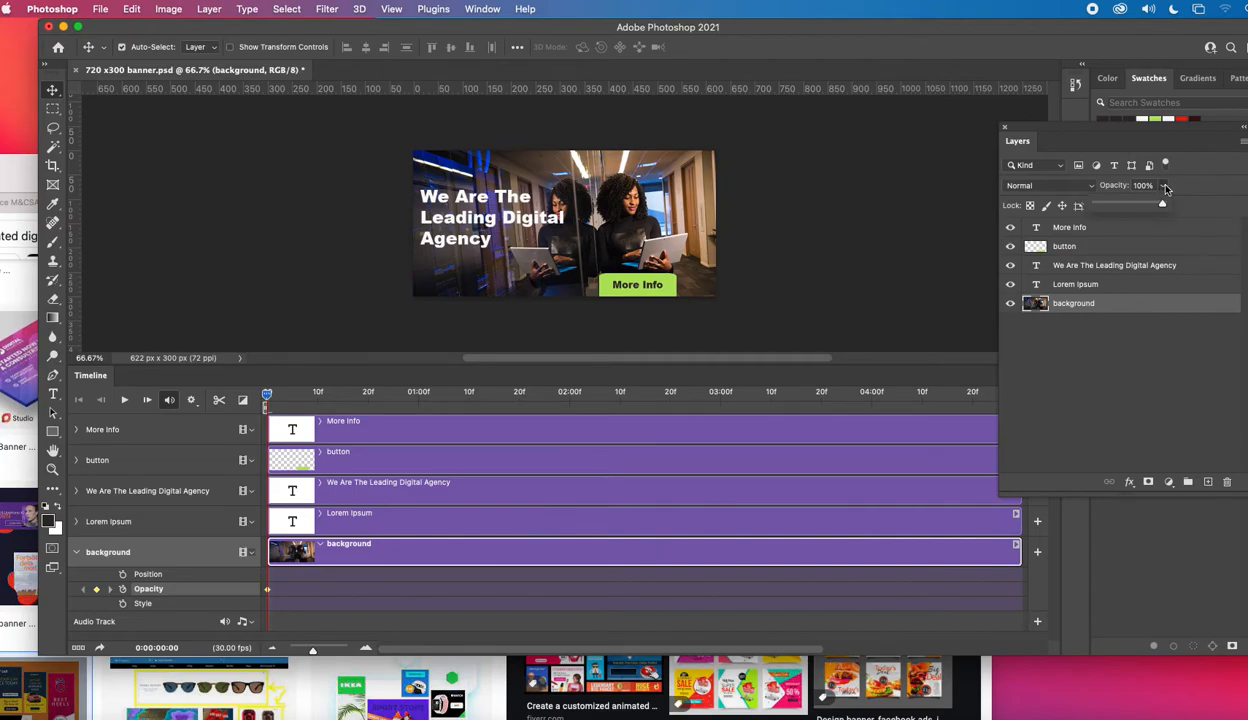
left_click_drag(1138, 204, 1073, 202)
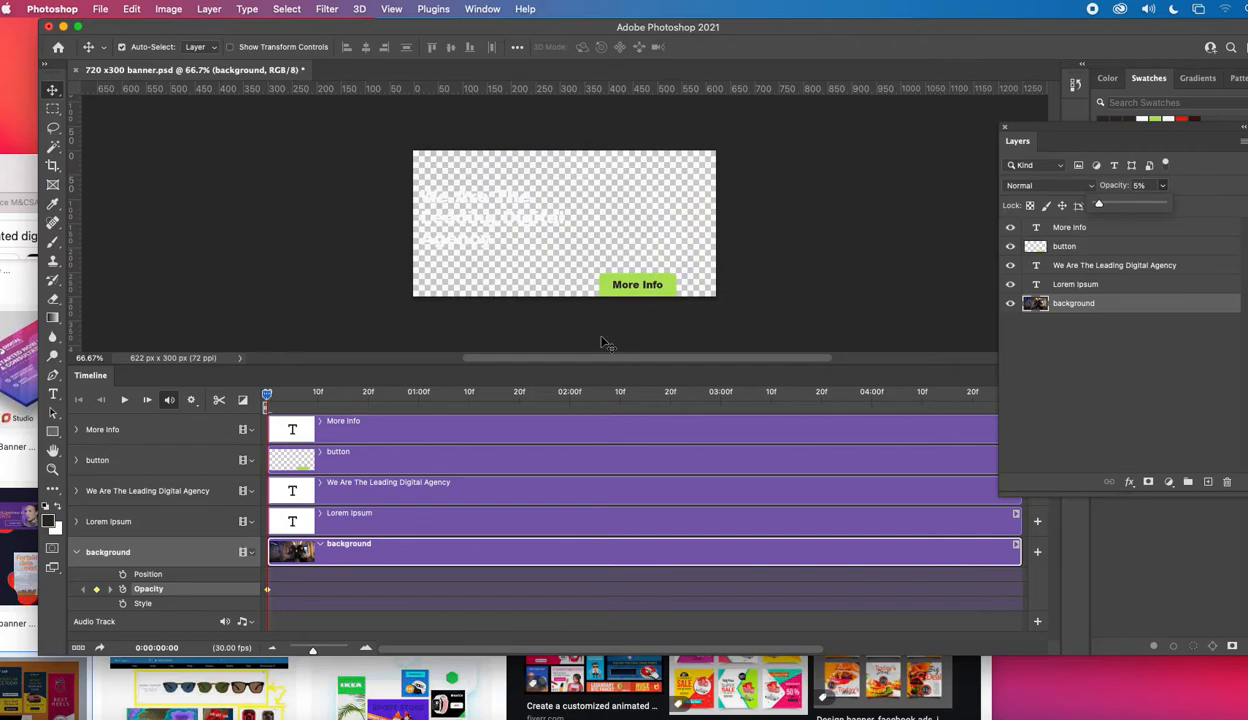
- Keyframe the background layer at 100% opacity at 0:00:03:21 and play the fade-in from the start
left_click_drag(268, 394, 825, 432)
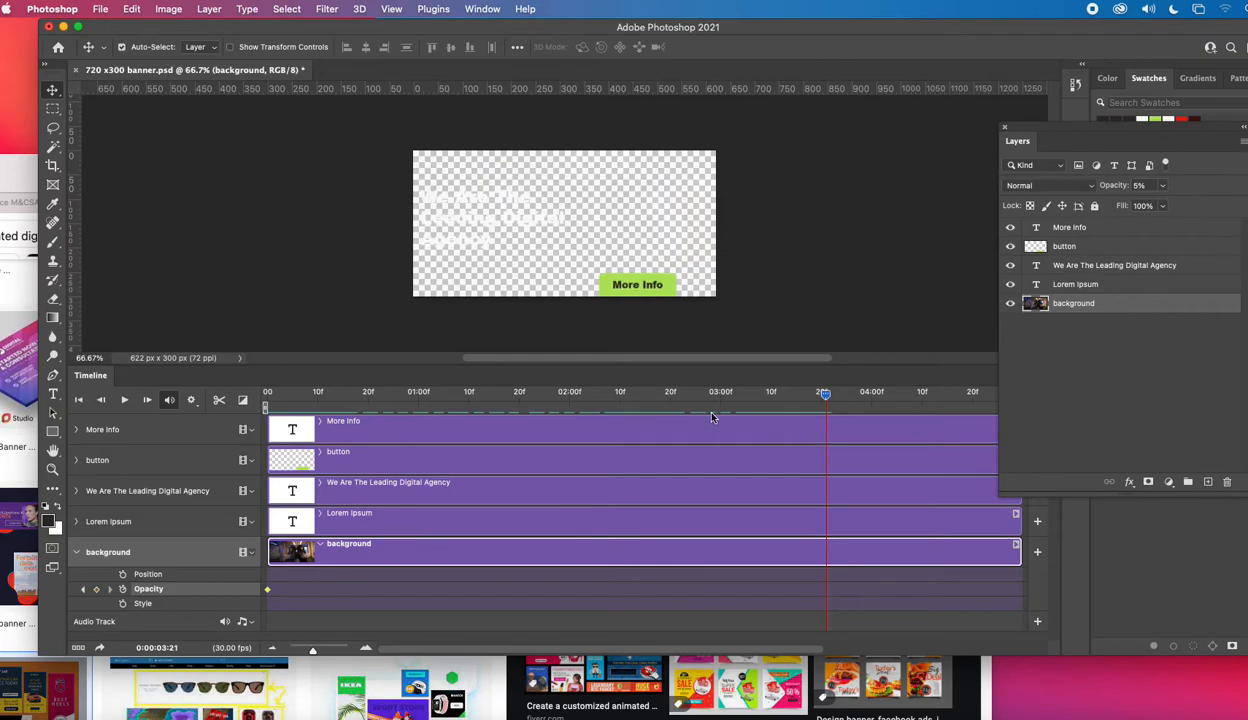
left_click(1162, 185)
left_click_drag(1138, 207, 1226, 207)
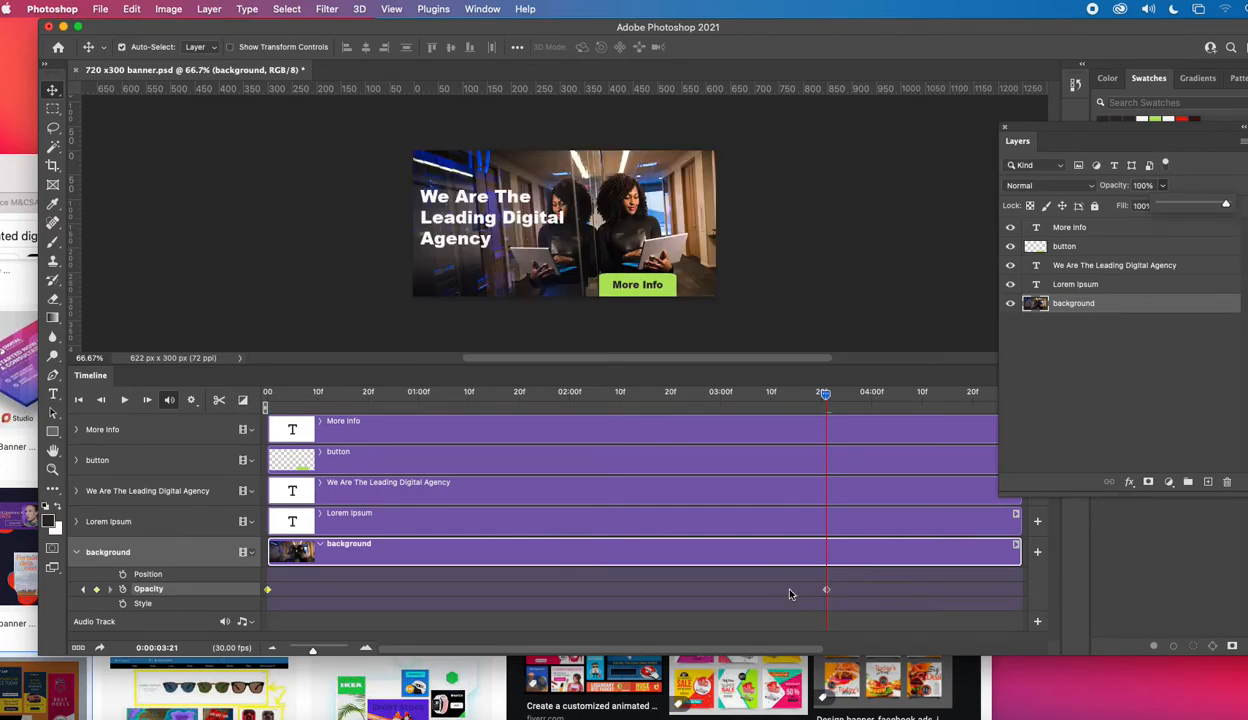
left_click_drag(824, 394, 262, 430)
left_click(125, 401)
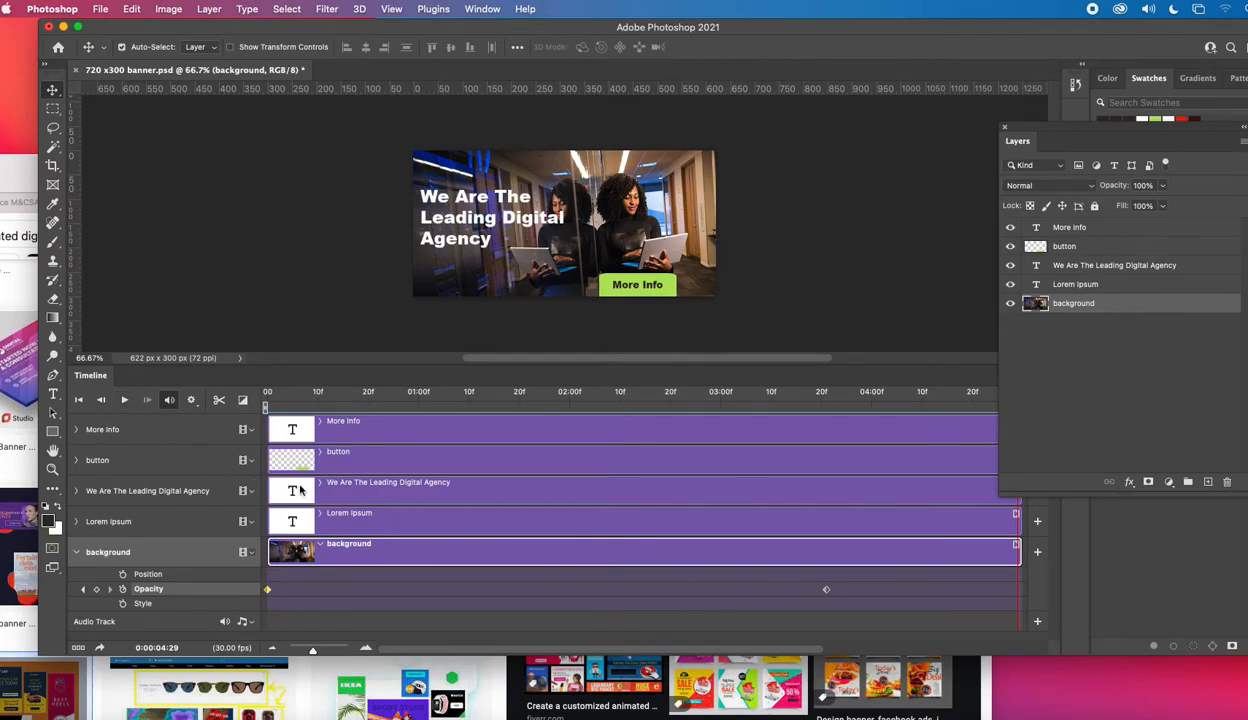
- Delete the unused Lorem Ipsum text layer
left_click(343, 494)
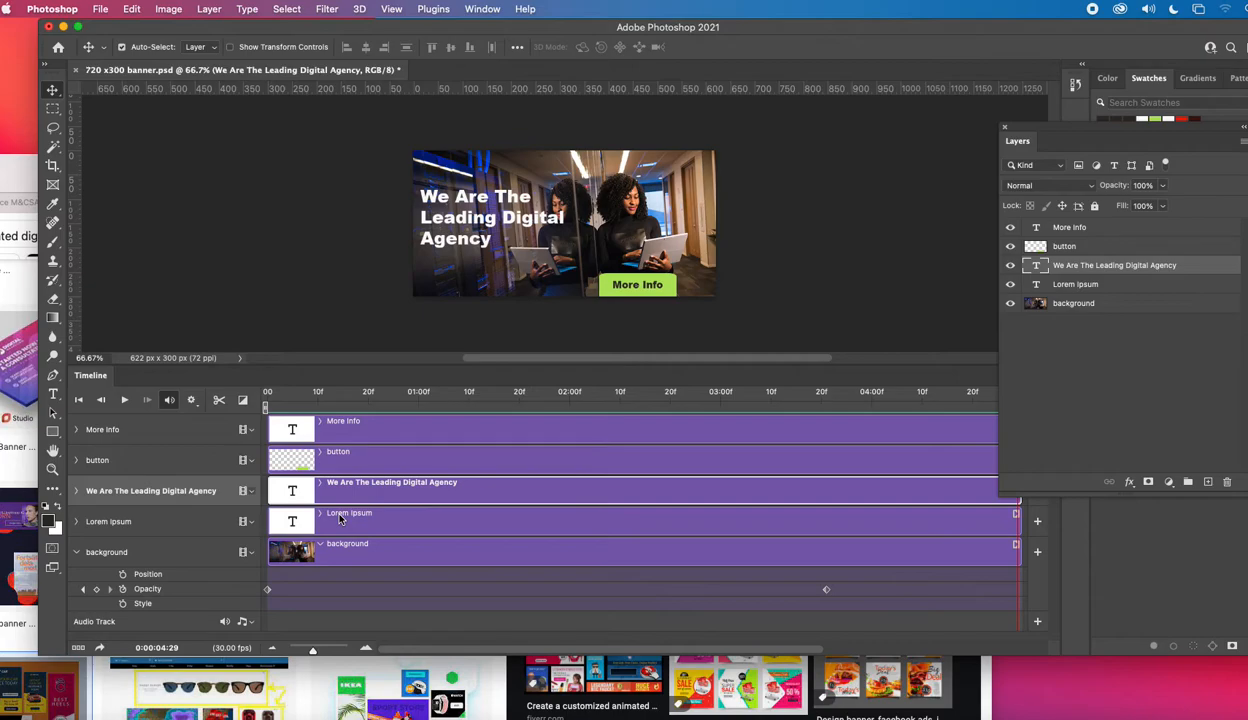
left_click(1078, 283)
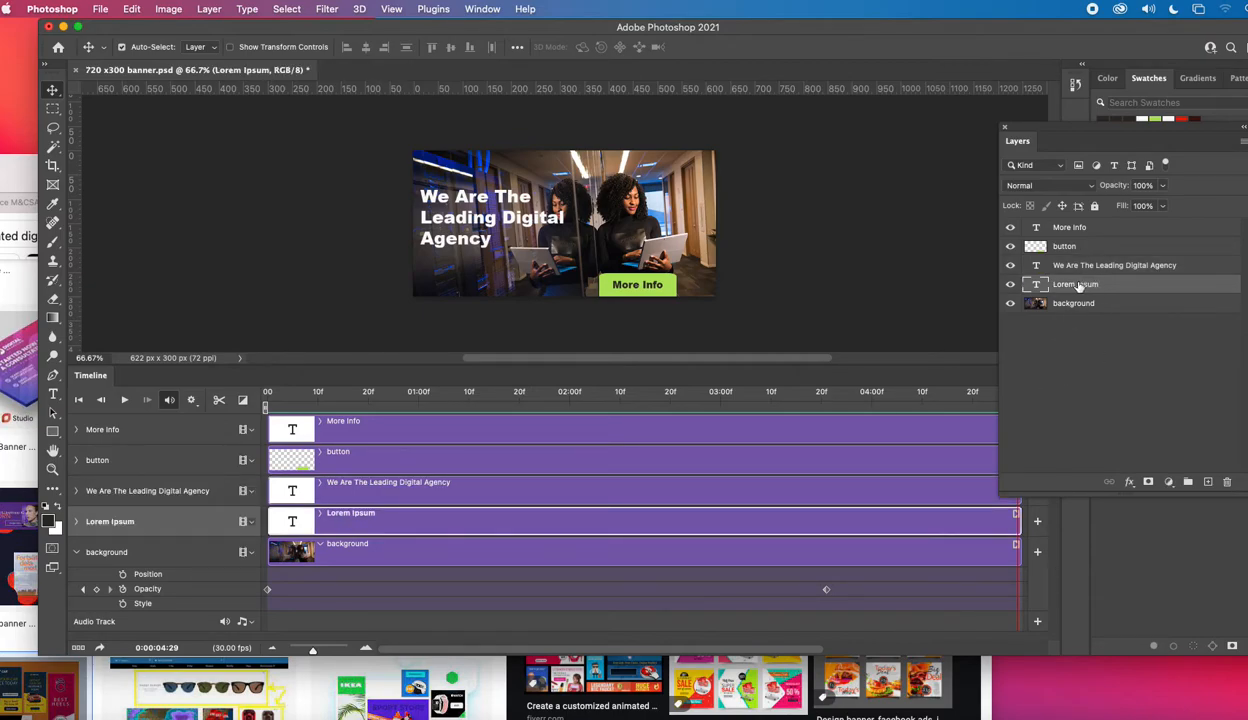
left_click_drag(1145, 283, 1226, 481)
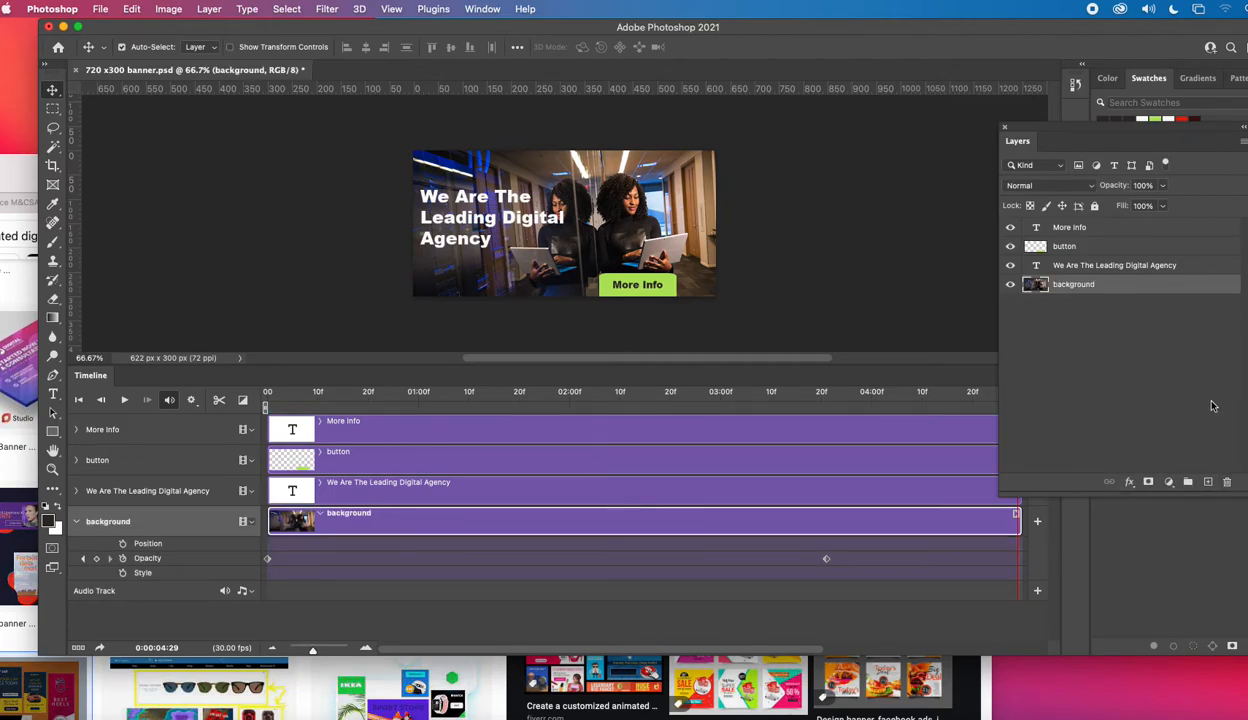
- Add a Transform keyframe to the We Are The Leading Digital Agency text track at 0:00:03:21
left_click(396, 488)
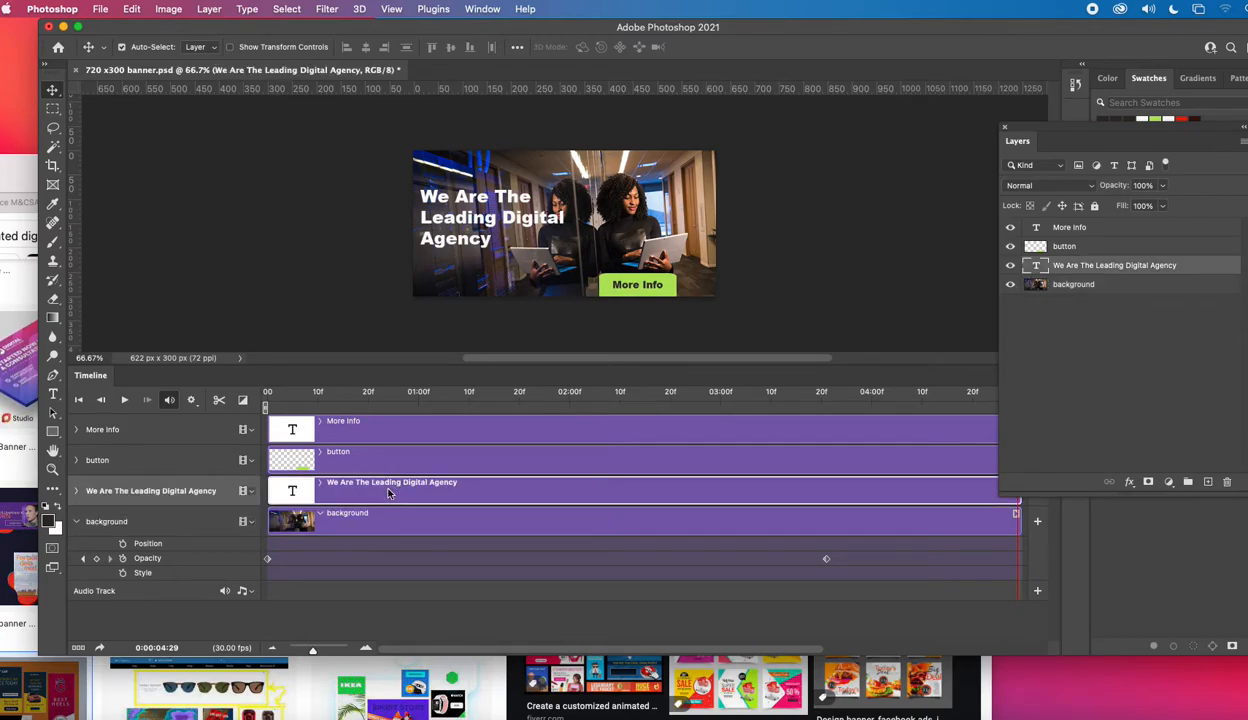
left_click(76, 491)
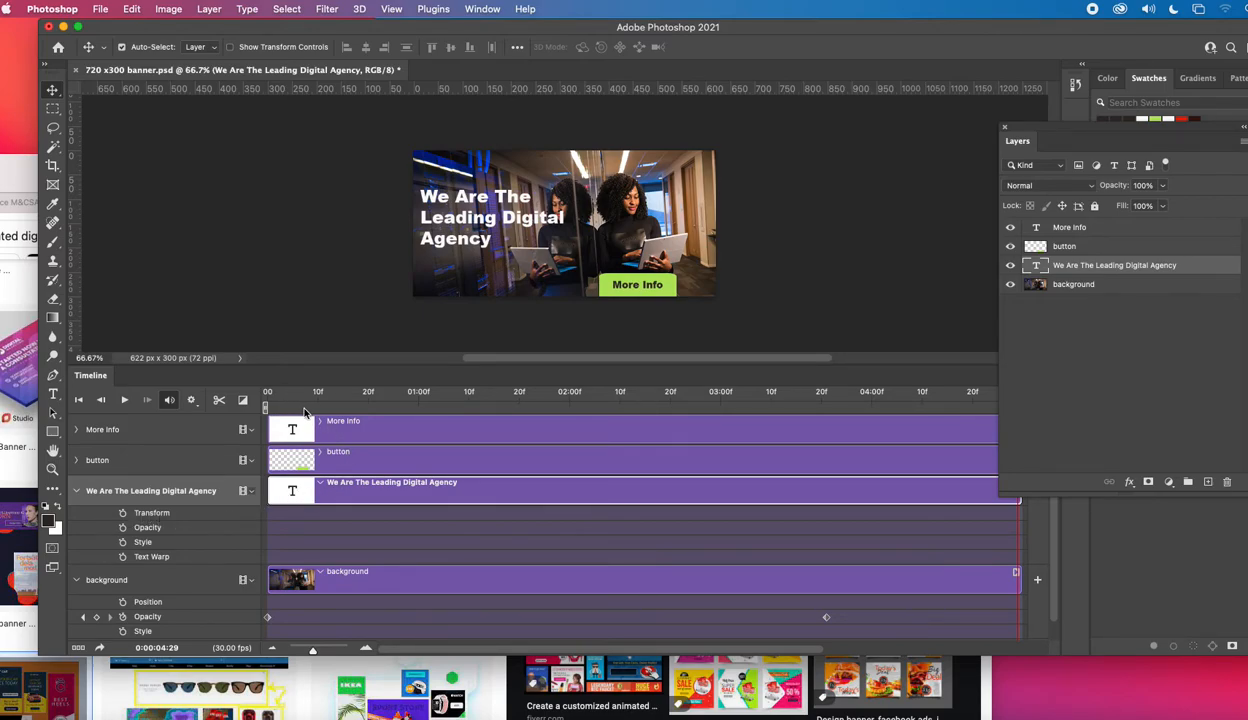
left_click(362, 428)
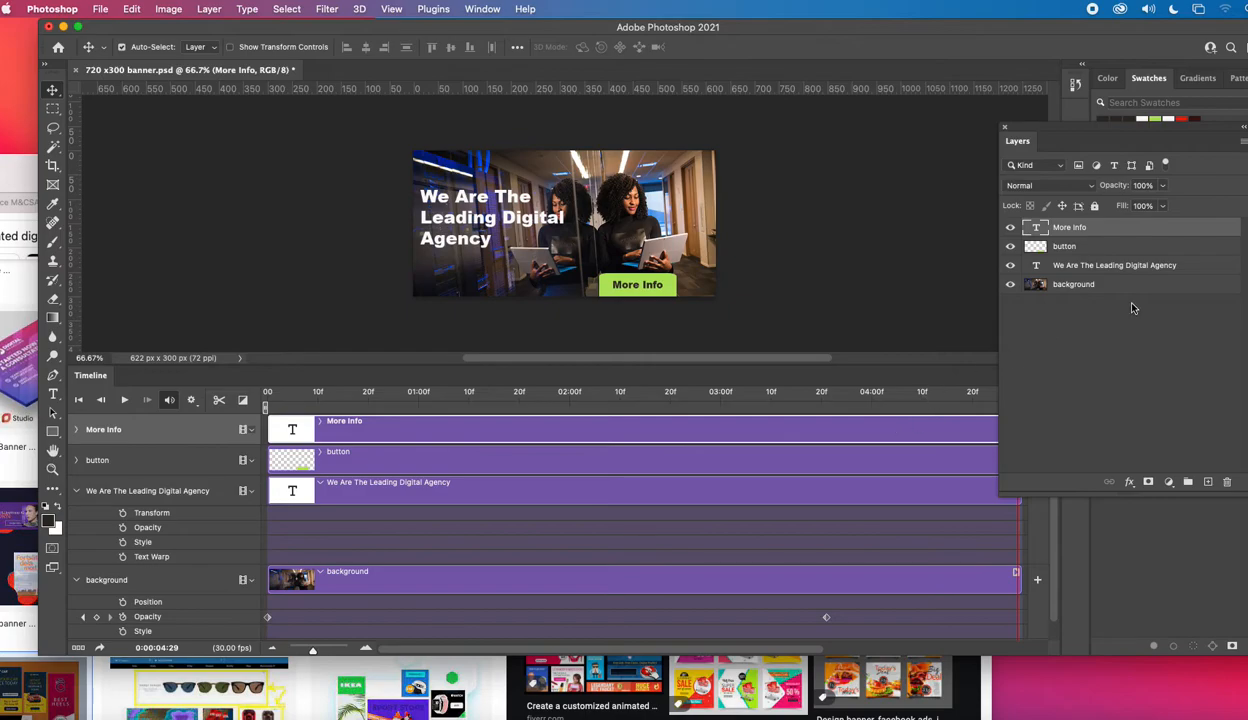
left_click_drag(1107, 129, 1225, 118)
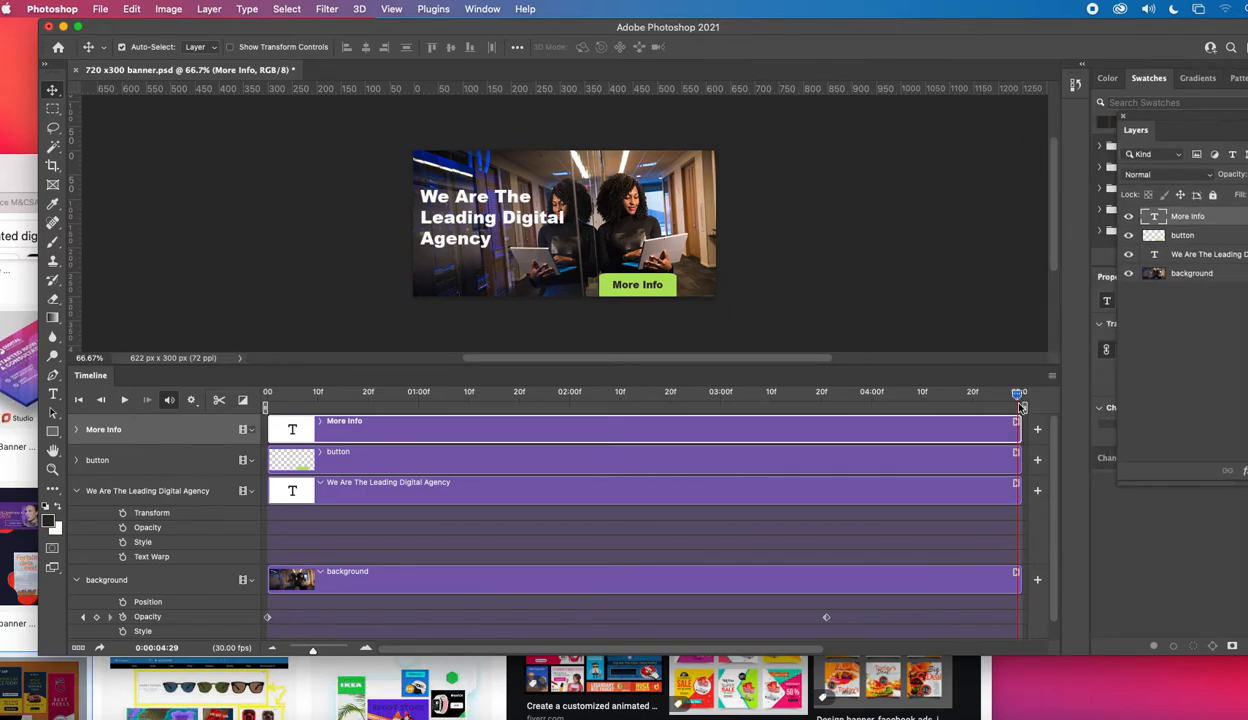
left_click_drag(1018, 394, 991, 397)
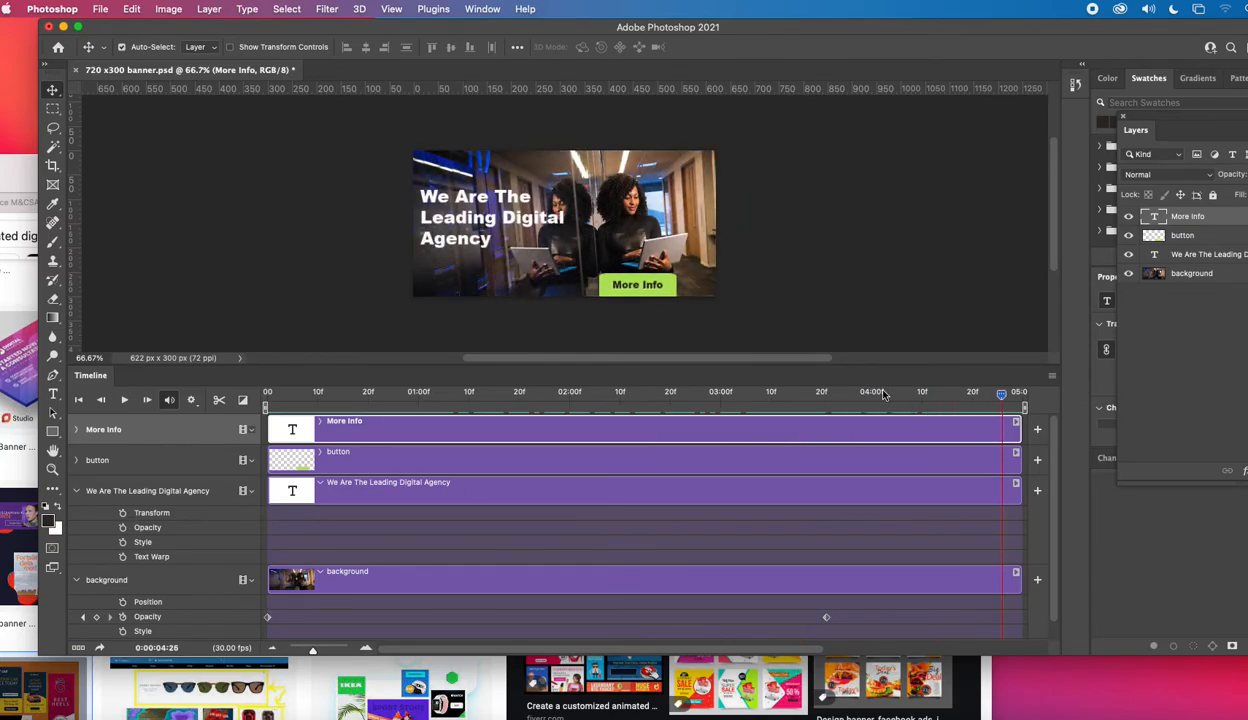
left_click_drag(1001, 394, 826, 412)
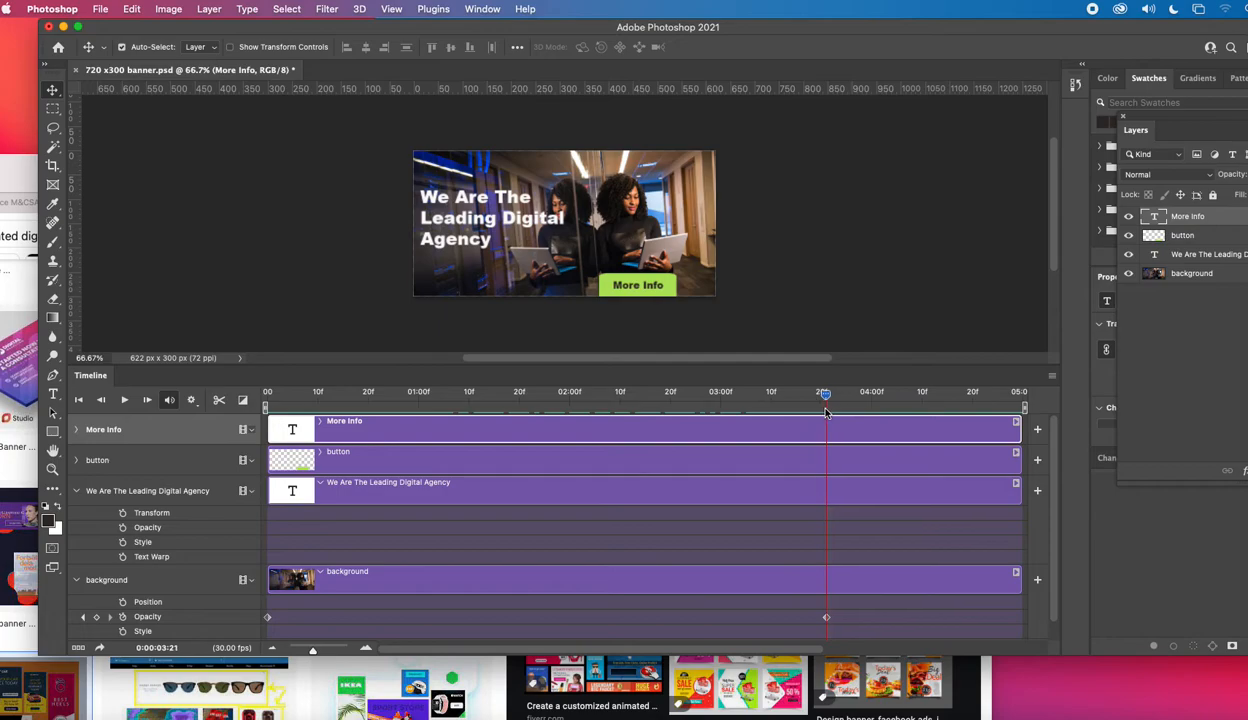
left_click(123, 513)
- At 0:00:00:01, move the headline text off the left side of the canvas and scrub through its slide-in
left_click_drag(826, 396, 270, 410)
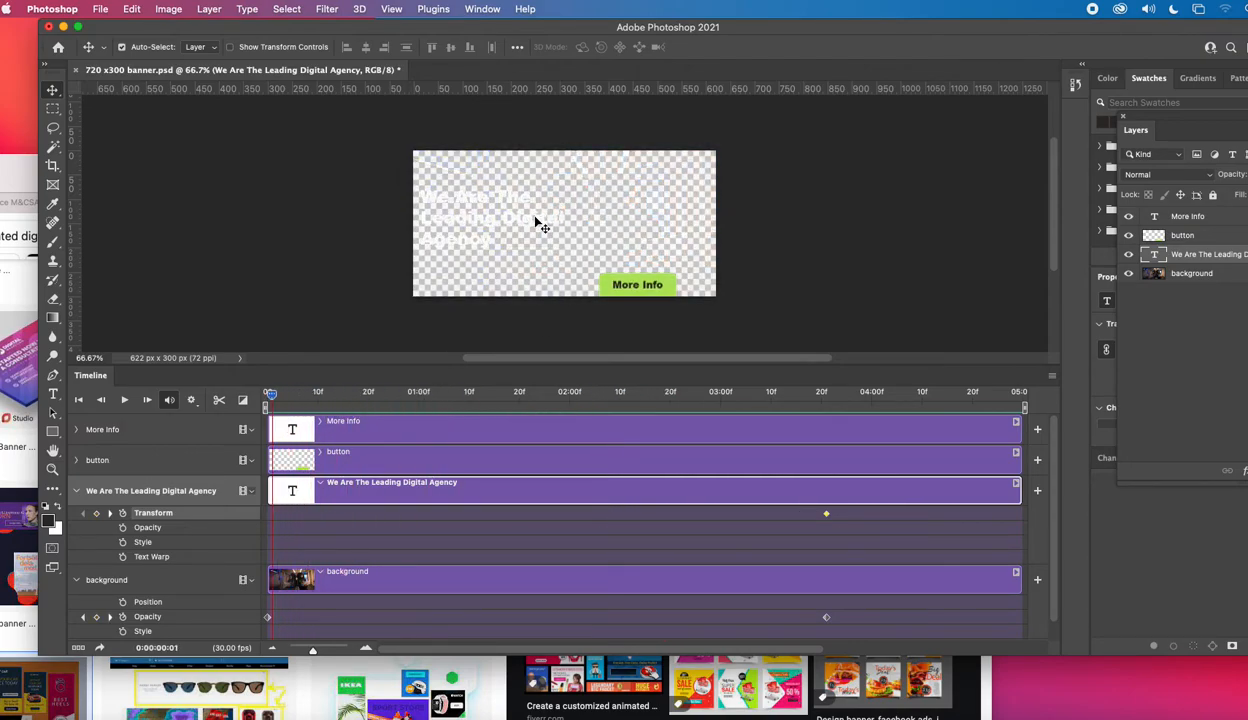
left_click_drag(540, 228, 324, 226)
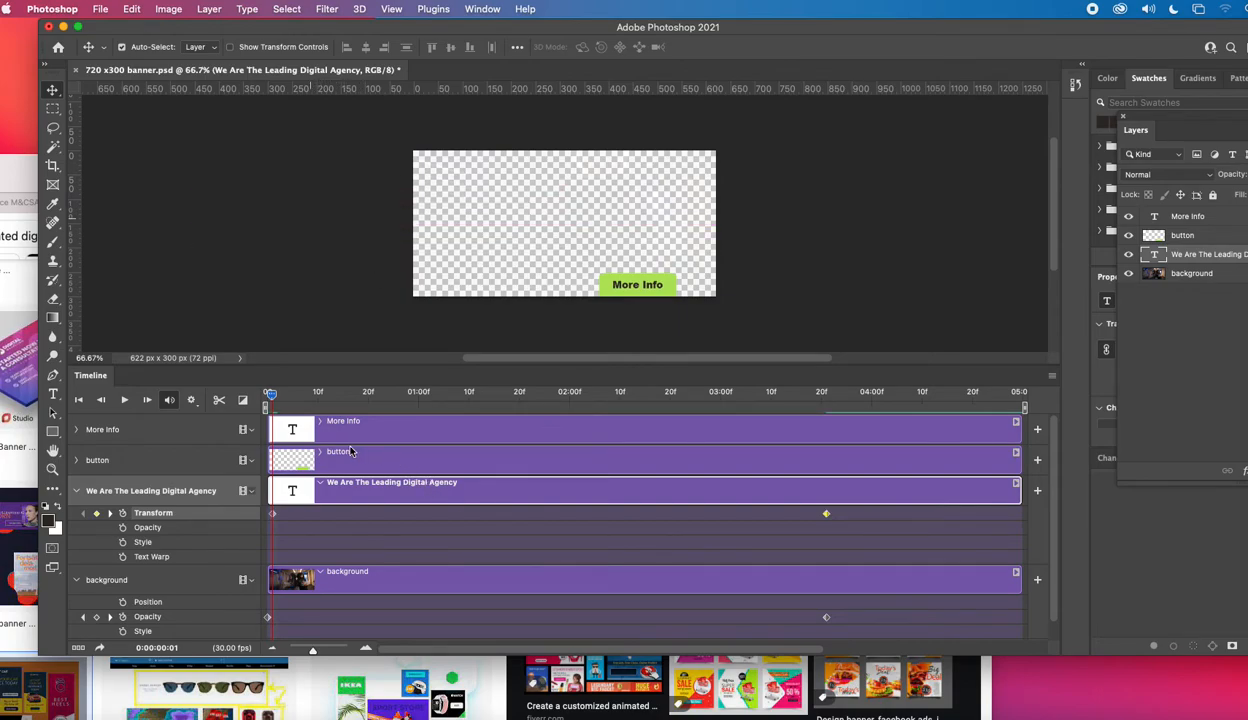
left_click_drag(272, 398, 966, 542)
left_click_drag(604, 548, 947, 541)
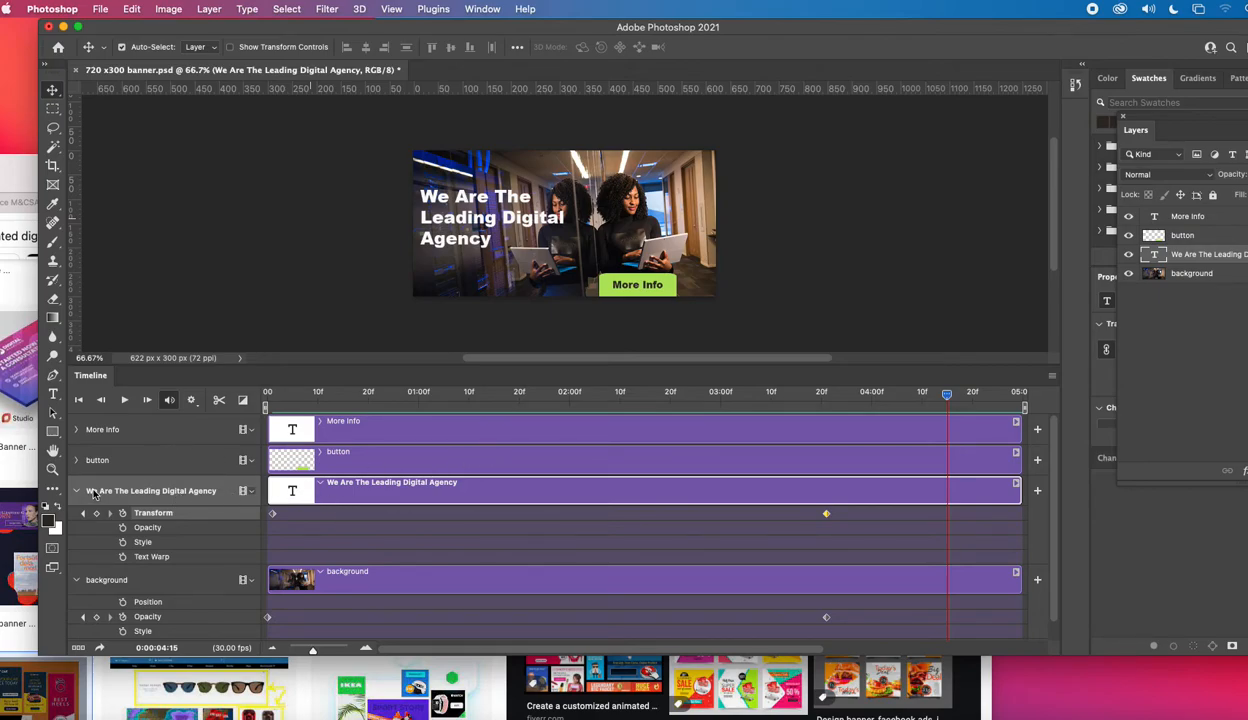
- Collapse the headline and background tracks and add a Transform keyframe to the More Info text track at 0:00:04:01
left_click(77, 491)
left_click(78, 522)
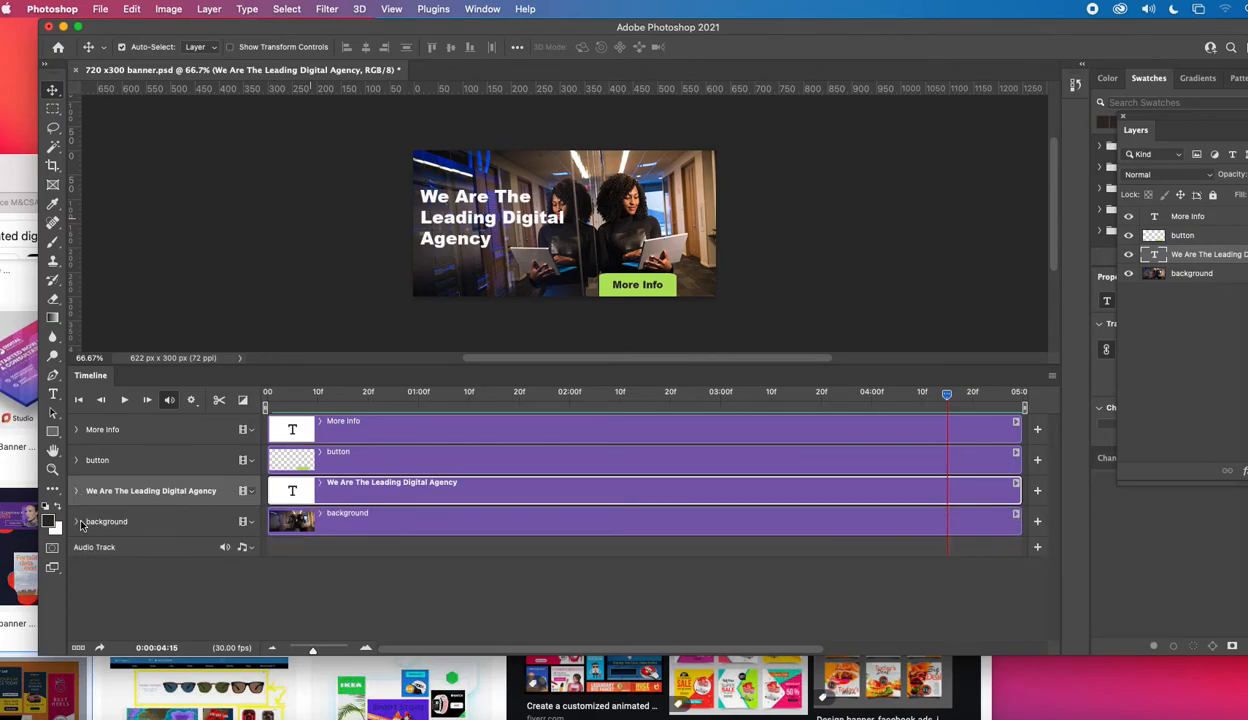
left_click(97, 463)
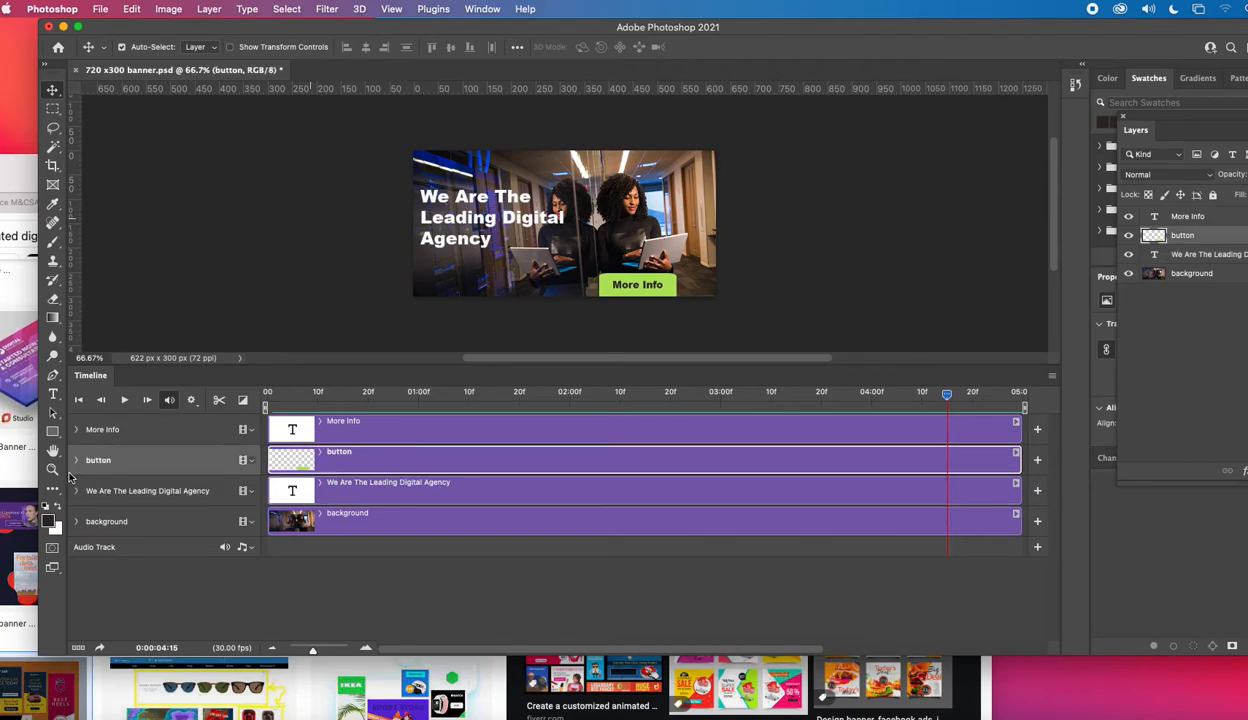
left_click(96, 429)
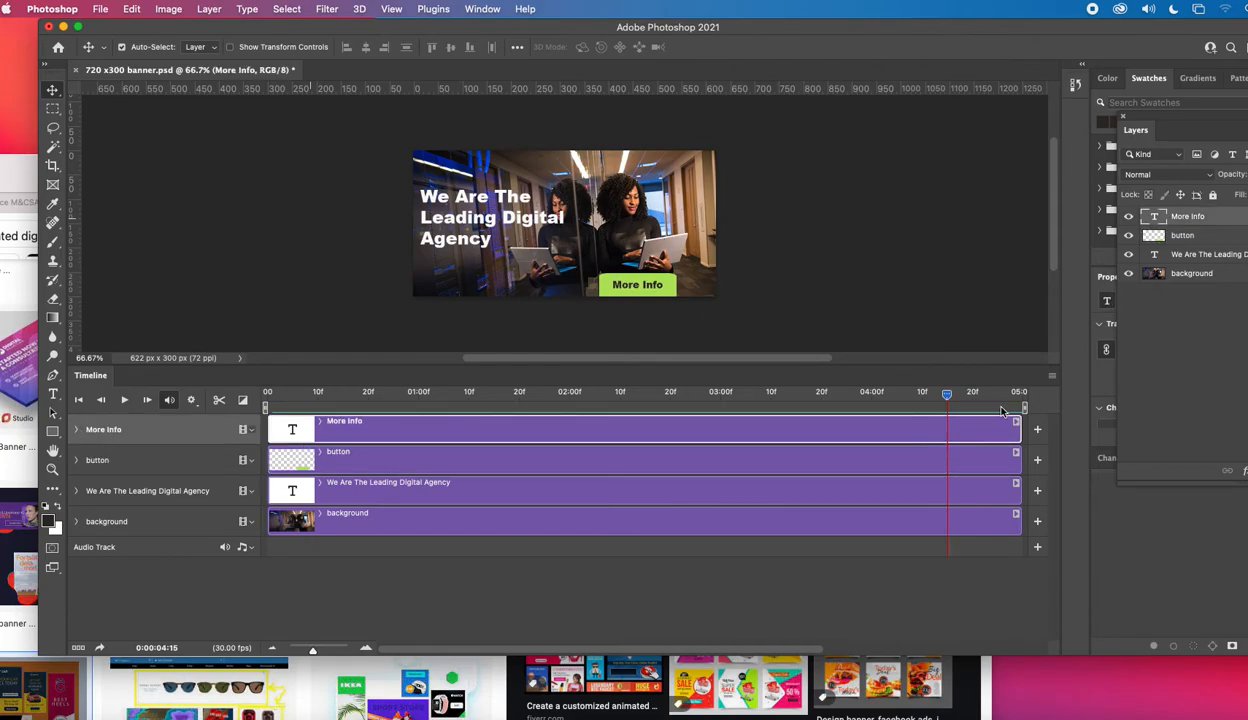
left_click_drag(947, 395, 337, 395)
left_click(76, 431)
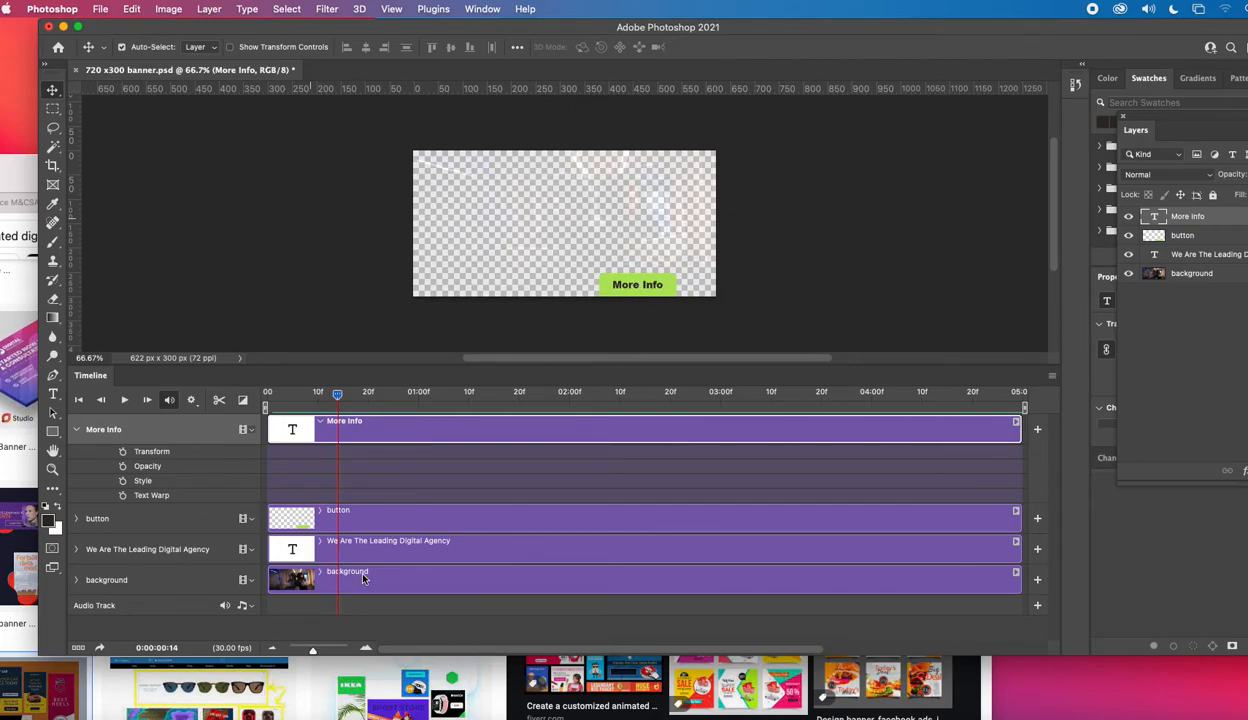
left_click_drag(337, 400, 877, 427)
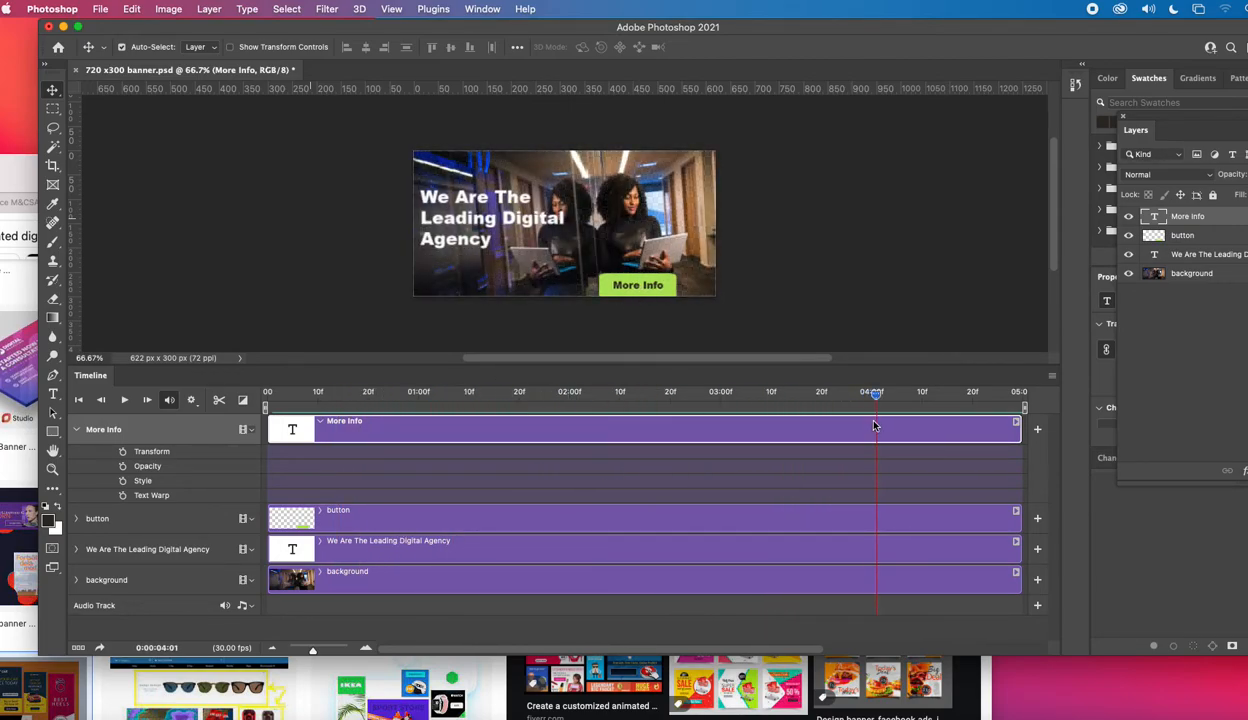
left_click(122, 453)
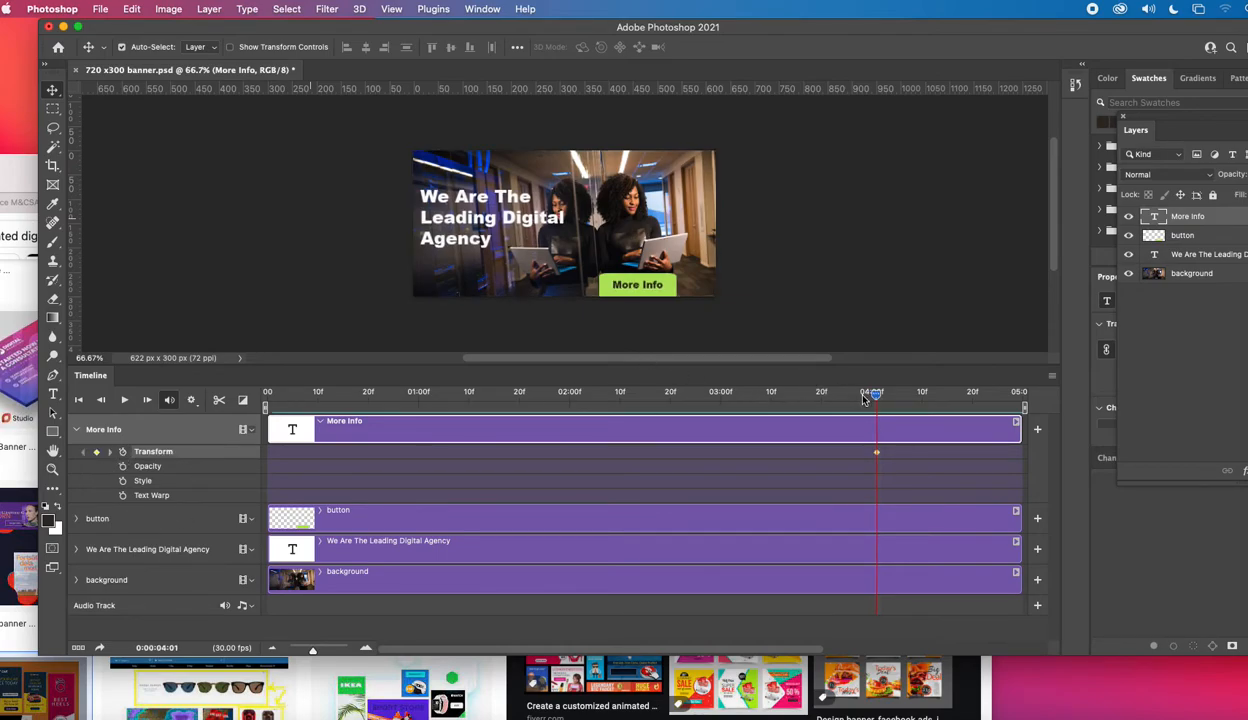
- At 0:00:03:07, move the More Info text below the canvas, and shift its end keyframe to about 0:00:03:28
left_click_drag(876, 397, 755, 396)
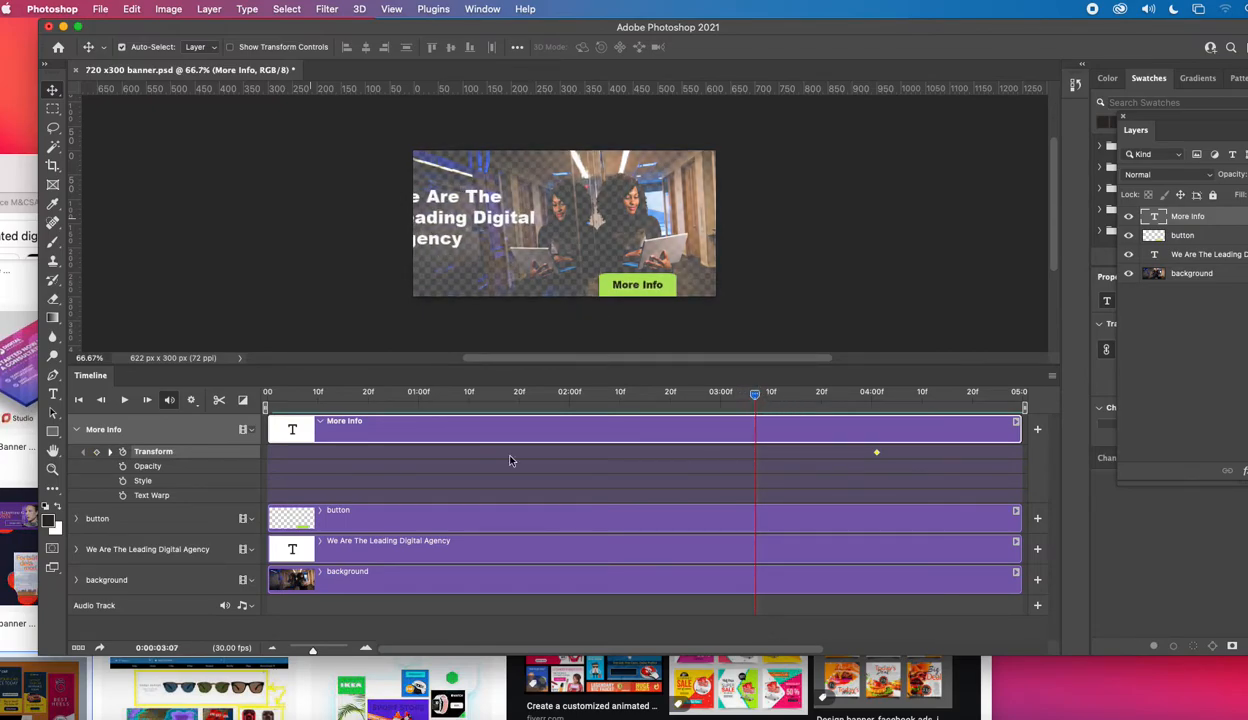
left_click_drag(624, 282, 620, 312)
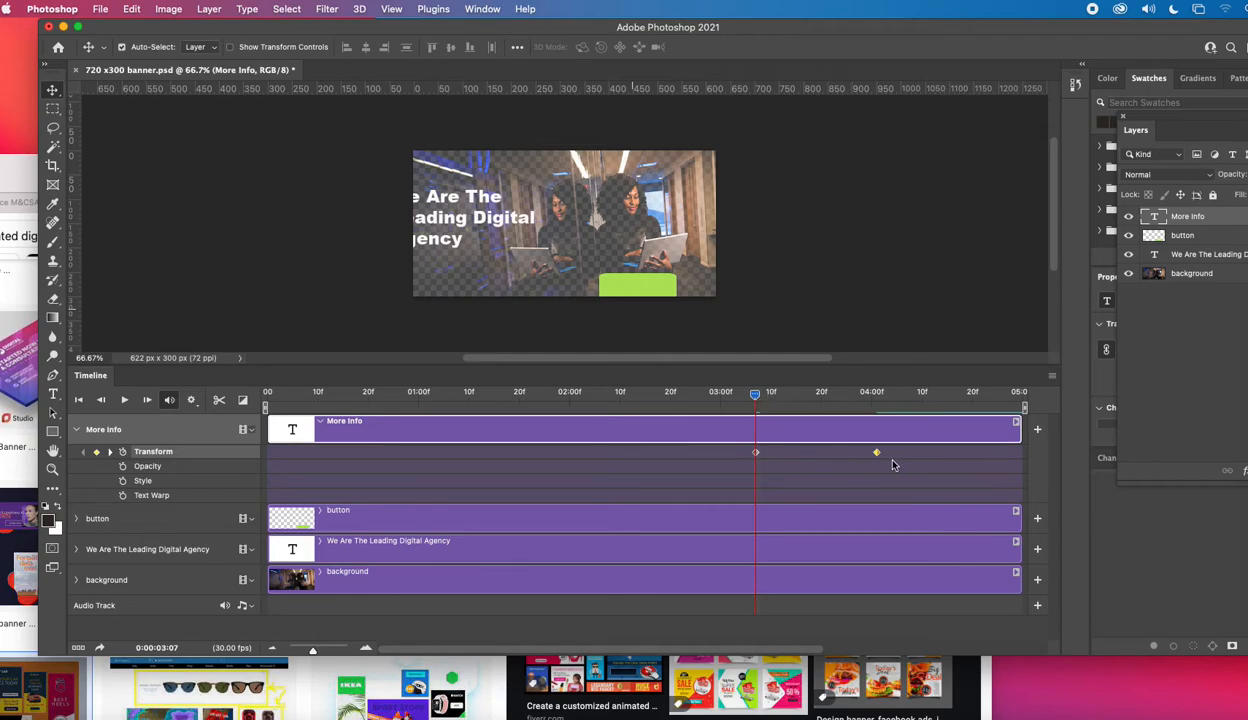
left_click_drag(877, 452, 861, 452)
left_click_drag(757, 398, 836, 400)
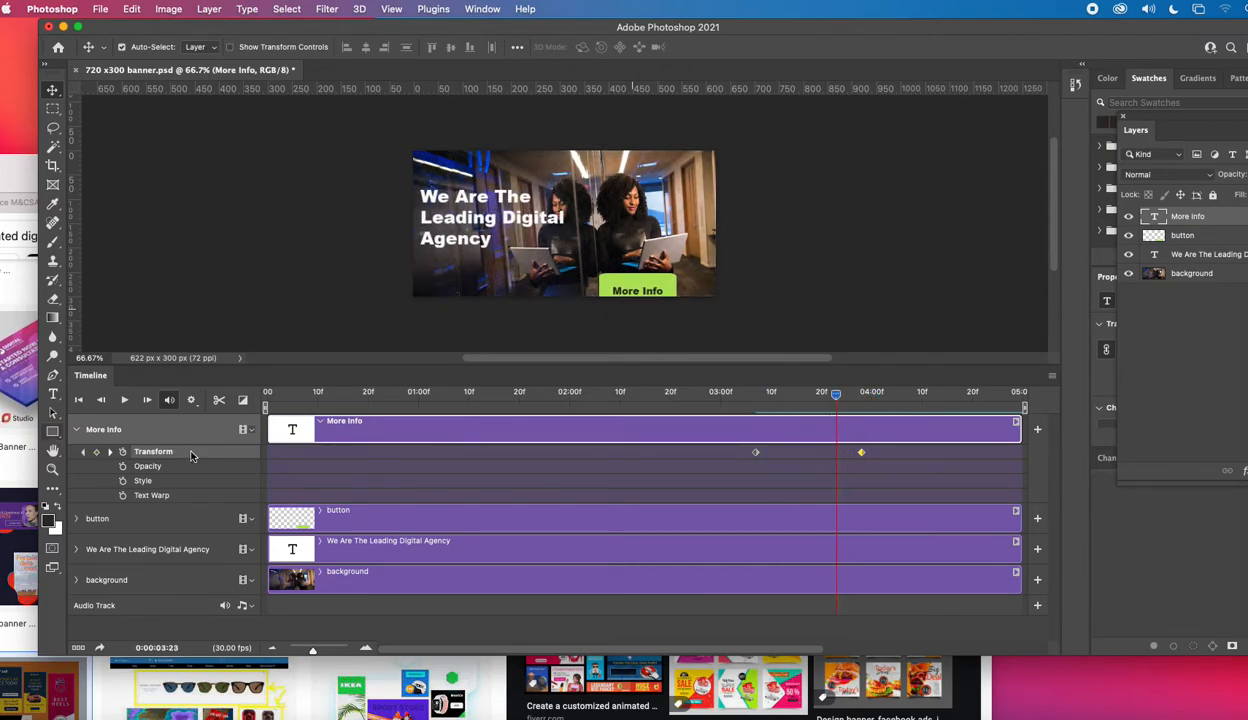
left_click(76, 430)
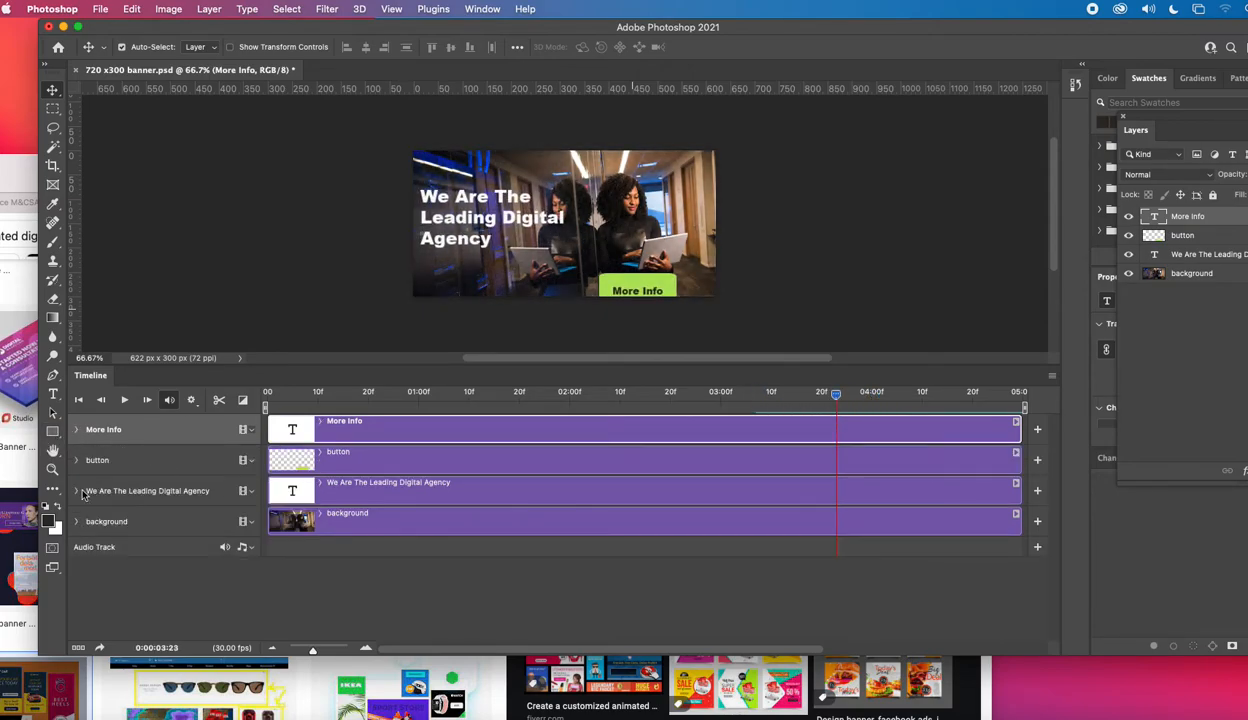
- Add a Position keyframe to the button track at 0:00:03:28, and move the button below the canvas at 0:00:03:07
left_click(135, 466)
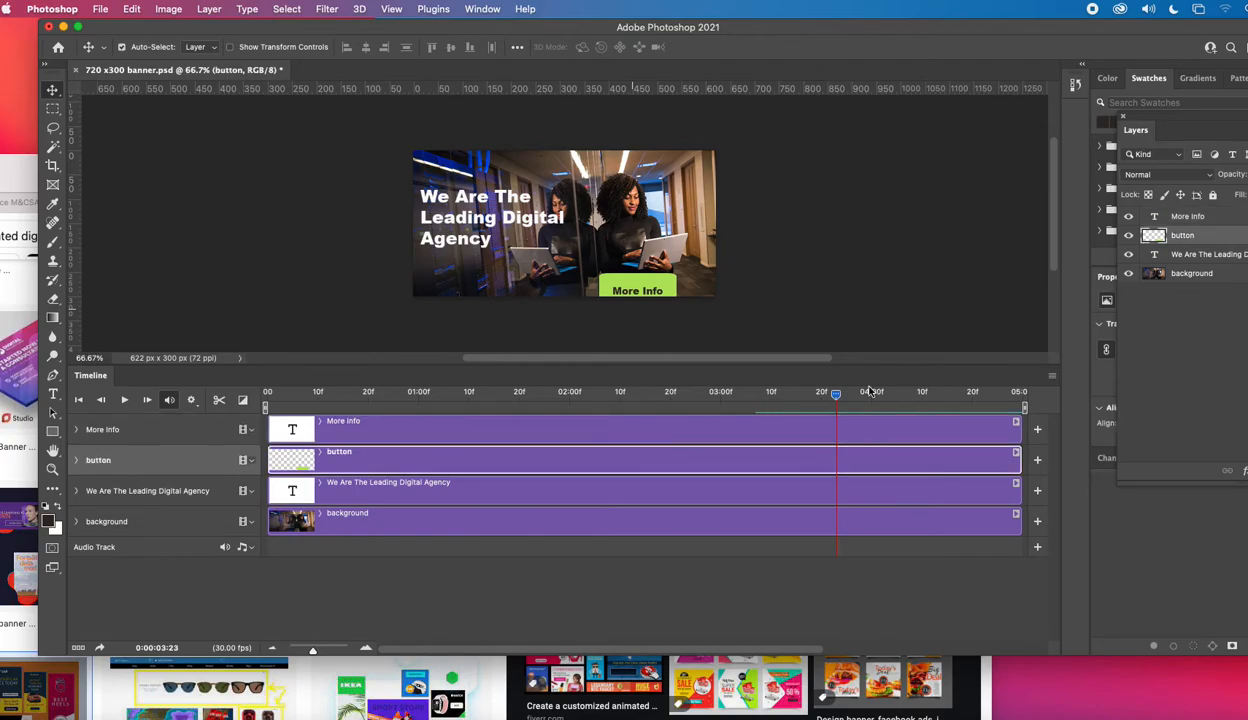
left_click_drag(841, 398, 735, 395)
left_click(77, 430)
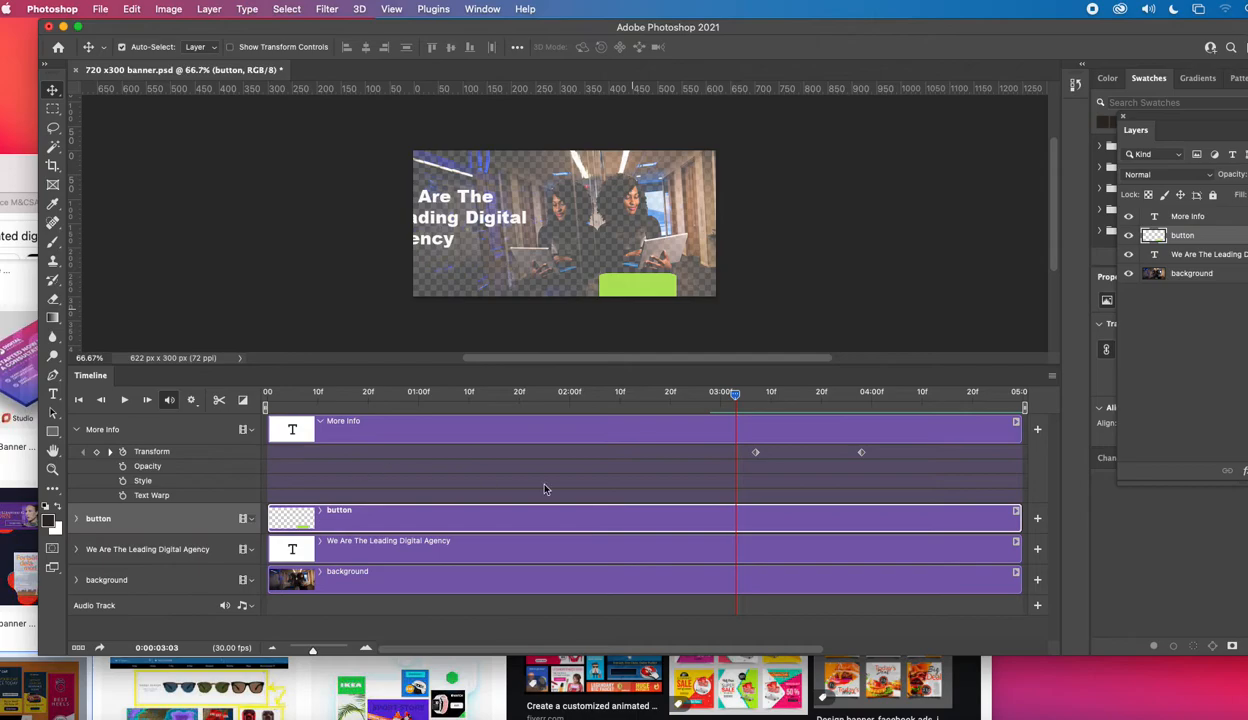
left_click(76, 519)
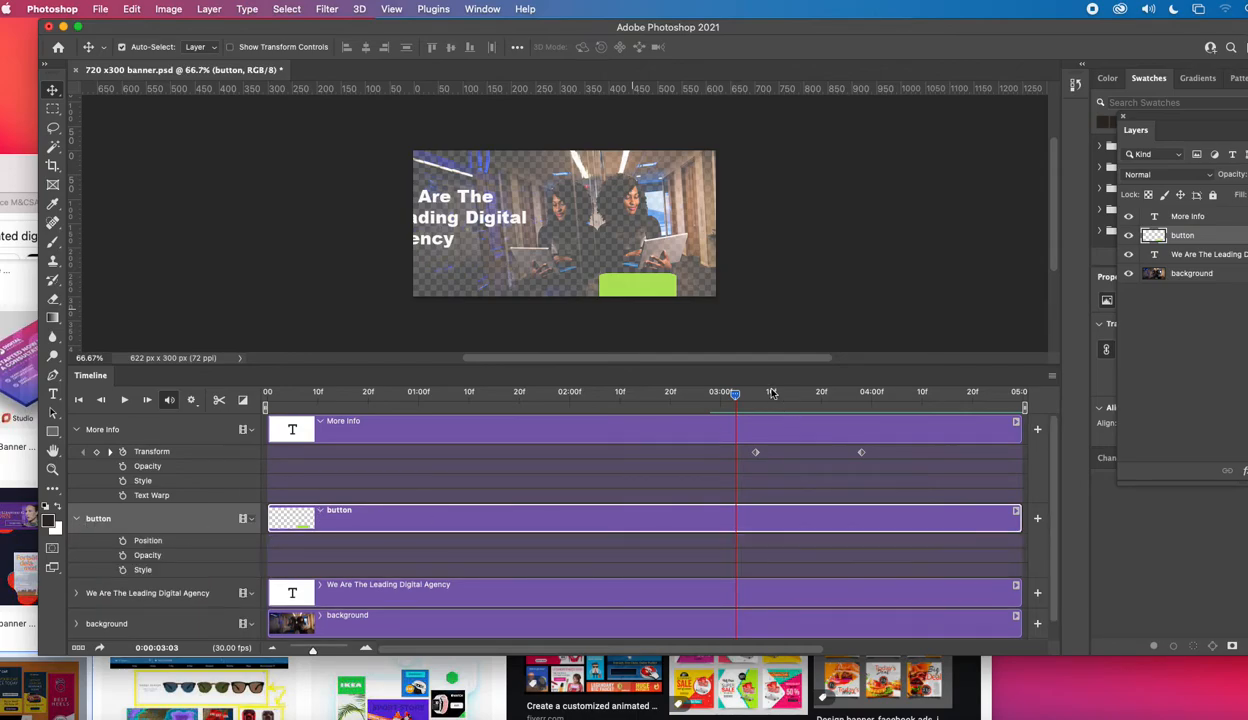
left_click_drag(735, 395, 860, 395)
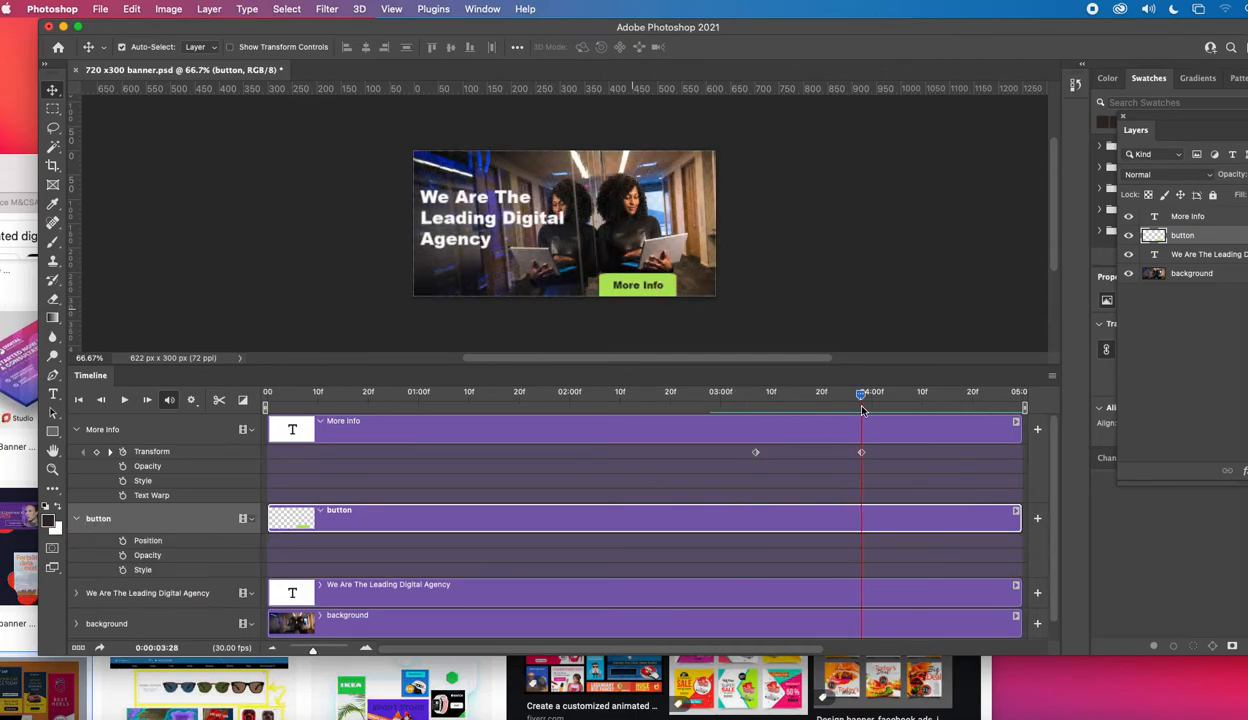
left_click(122, 541)
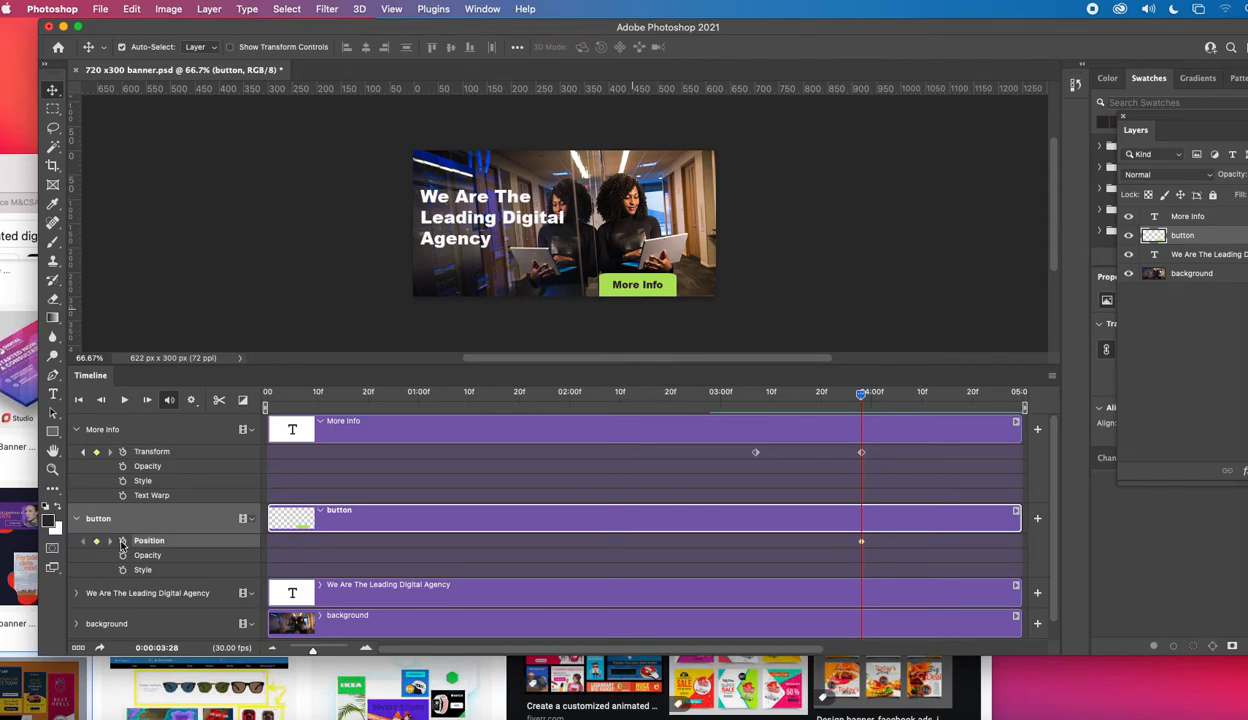
left_click_drag(861, 398, 755, 396)
left_click_drag(641, 284, 641, 320)
- Collapse the More Info and button tracks and play the whole banner animation from near the start
left_click_drag(745, 396, 468, 396)
left_click(76, 429)
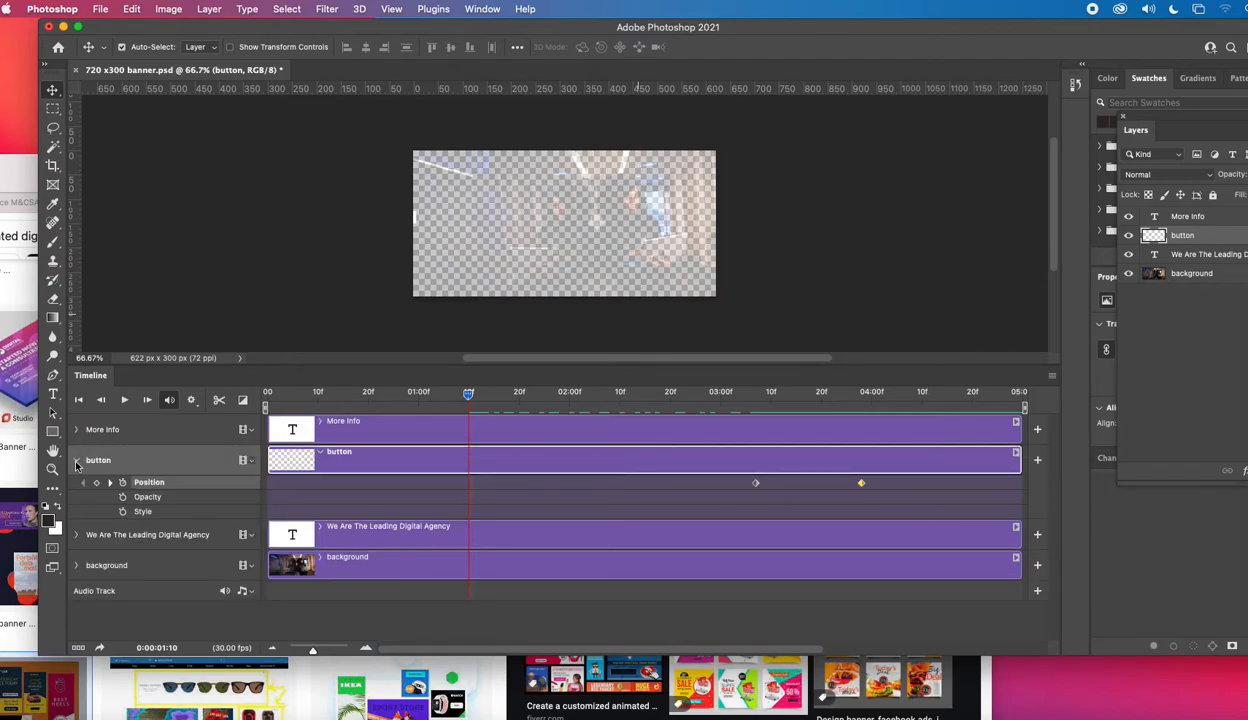
left_click(76, 459)
left_click_drag(462, 408, 270, 400)
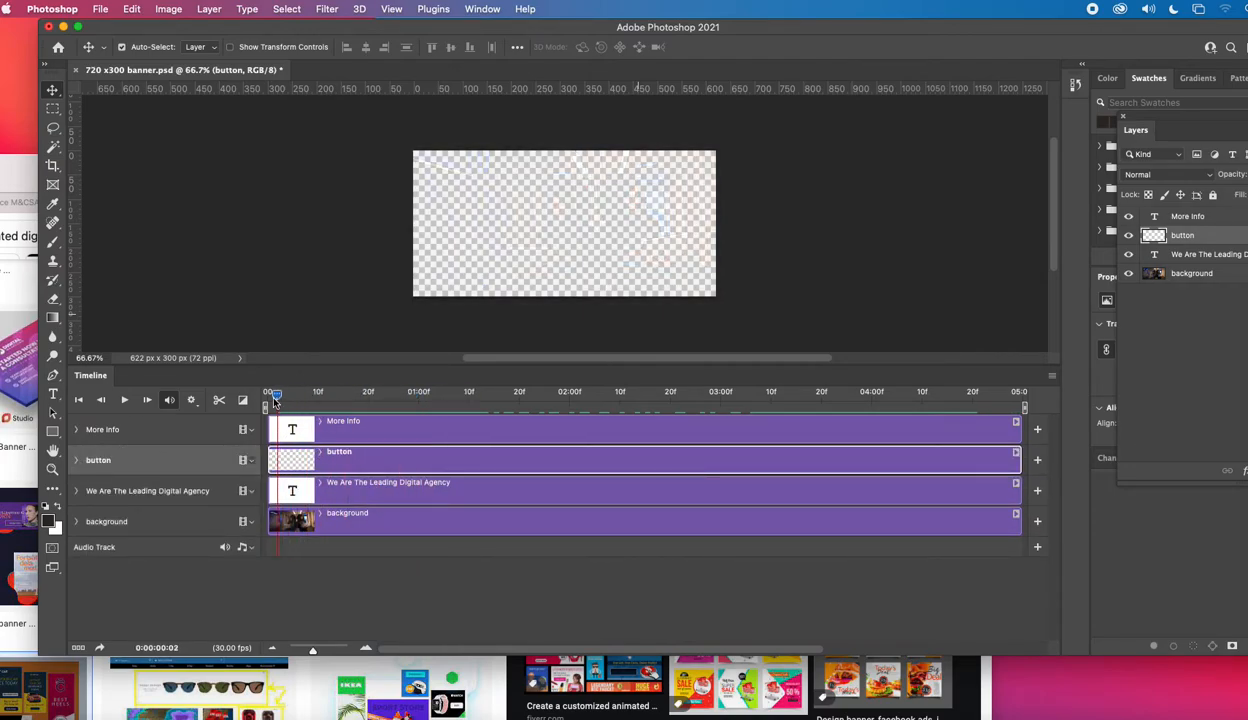
left_click(124, 400)
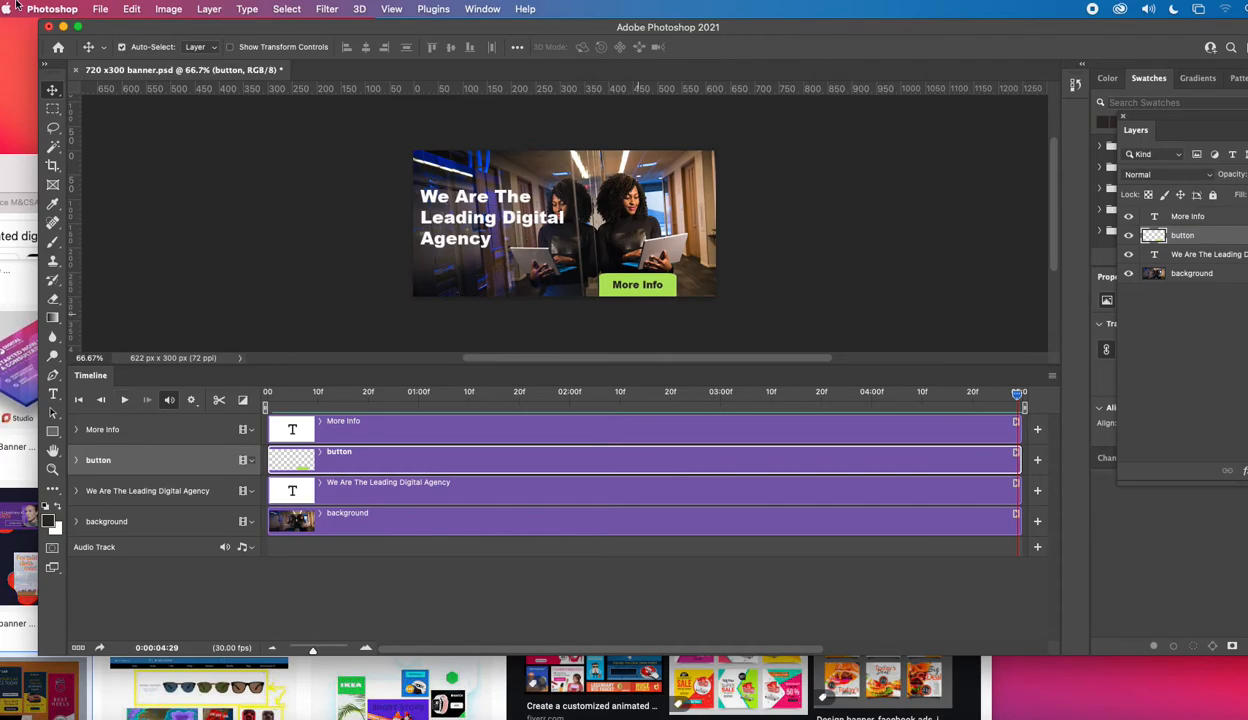
- Save the document on the computer as 720 x300 banner.psd, replacing the existing file and keeping Maximize Compatibility on
left_click(99, 8)
left_click(138, 168)
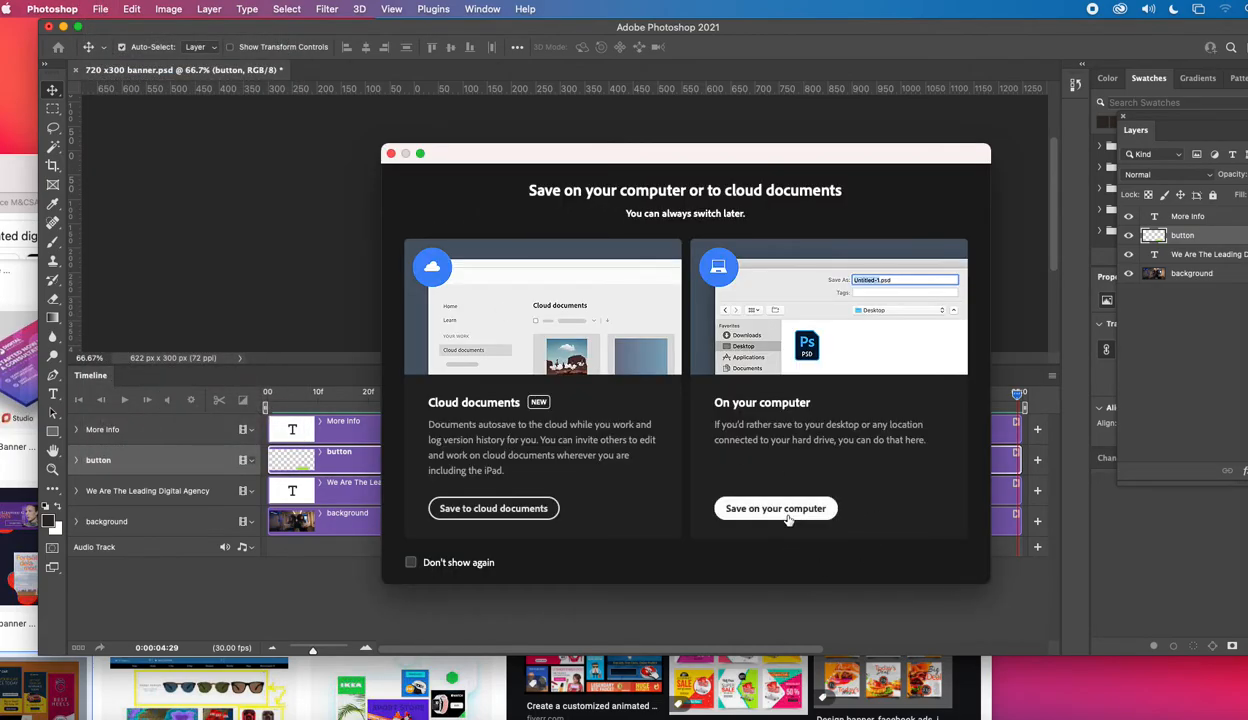
left_click(768, 507)
left_click(936, 419)
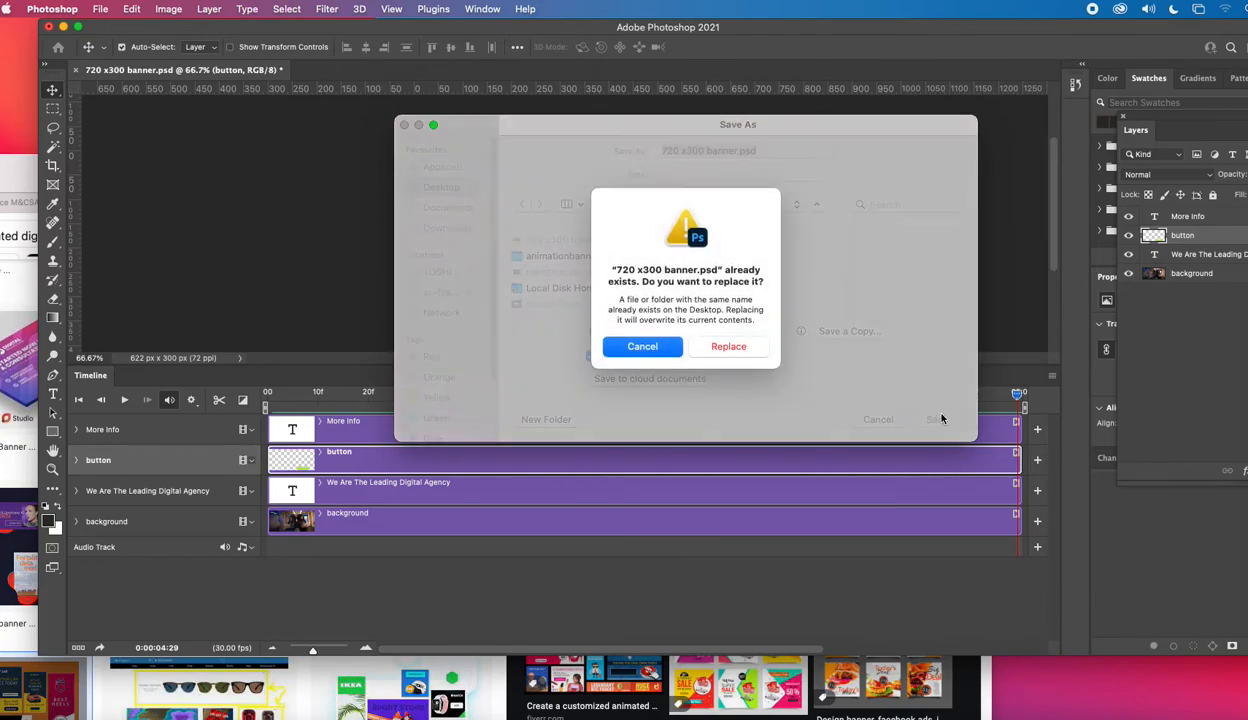
left_click(729, 347)
left_click(84, 8)
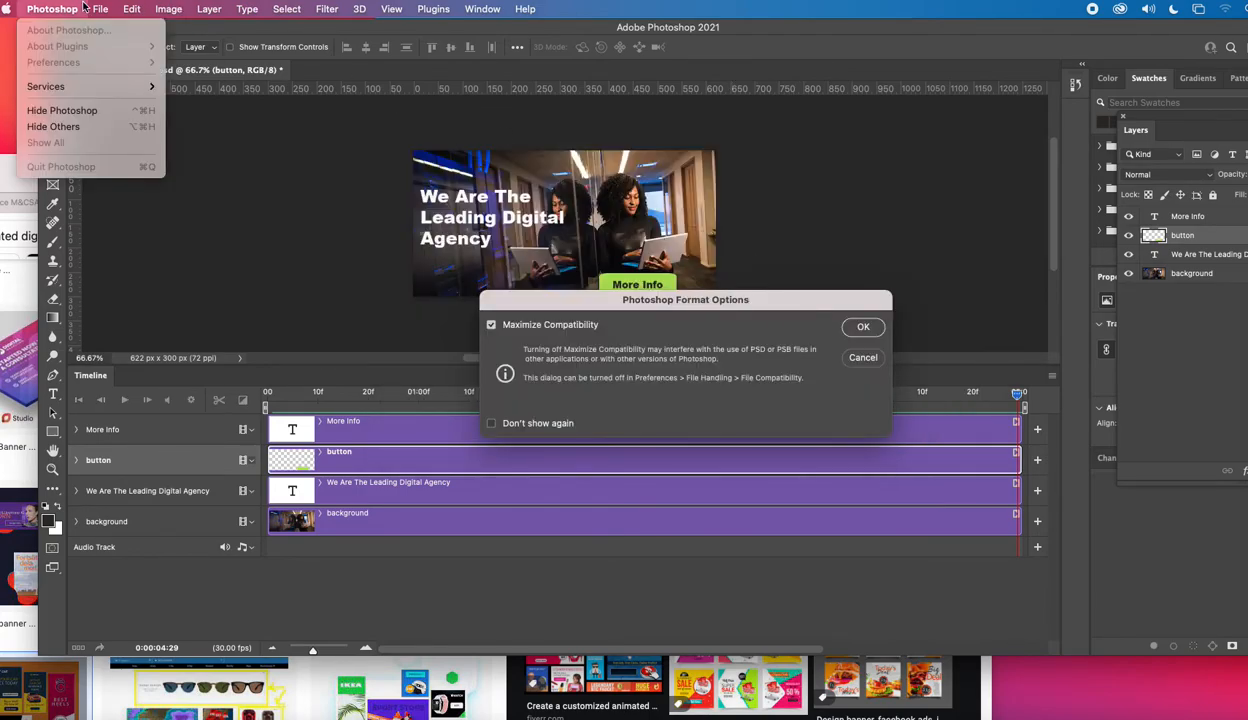
left_click(863, 326)
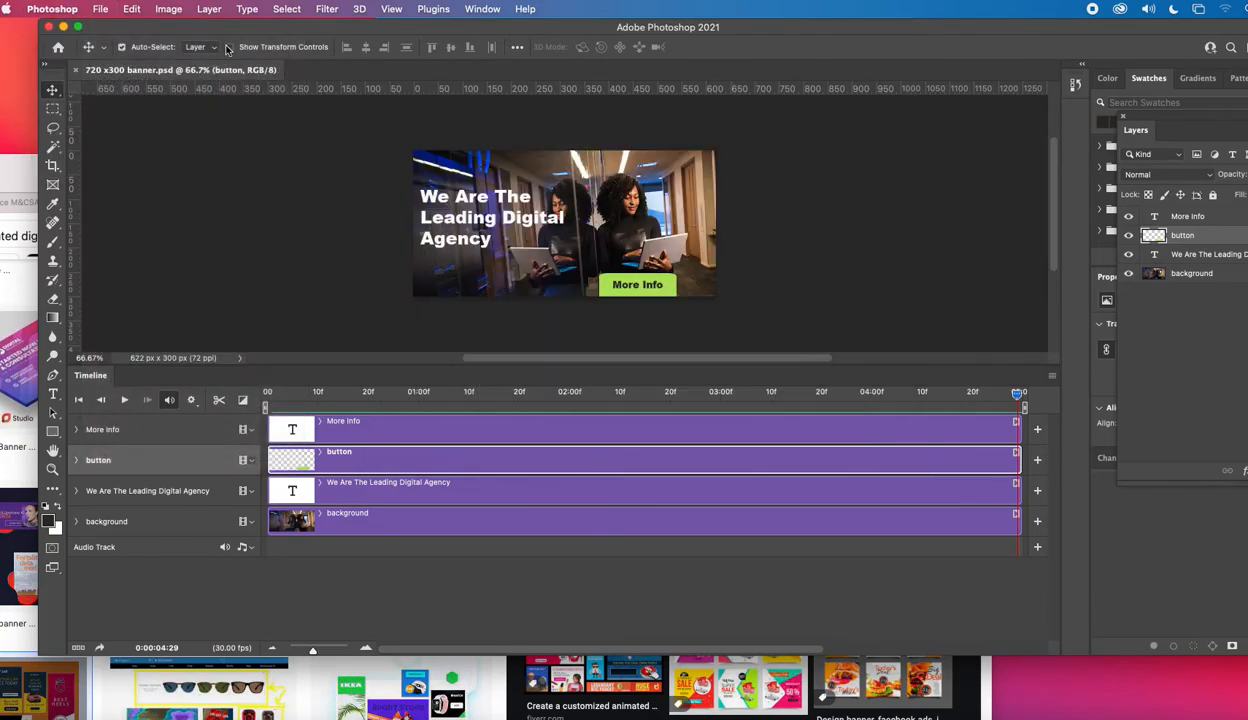
- Open the legacy Save for Web export for the banner and set its file format to GIF
left_click(98, 8)
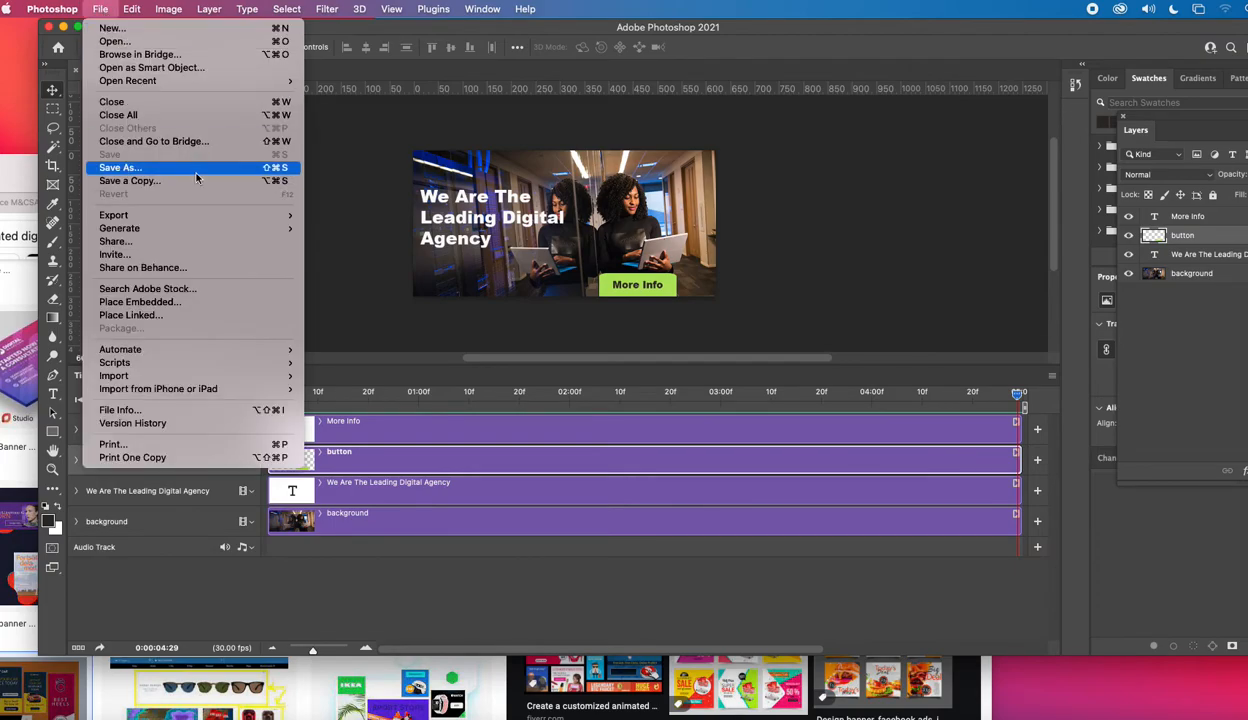
mouse_move(198, 214)
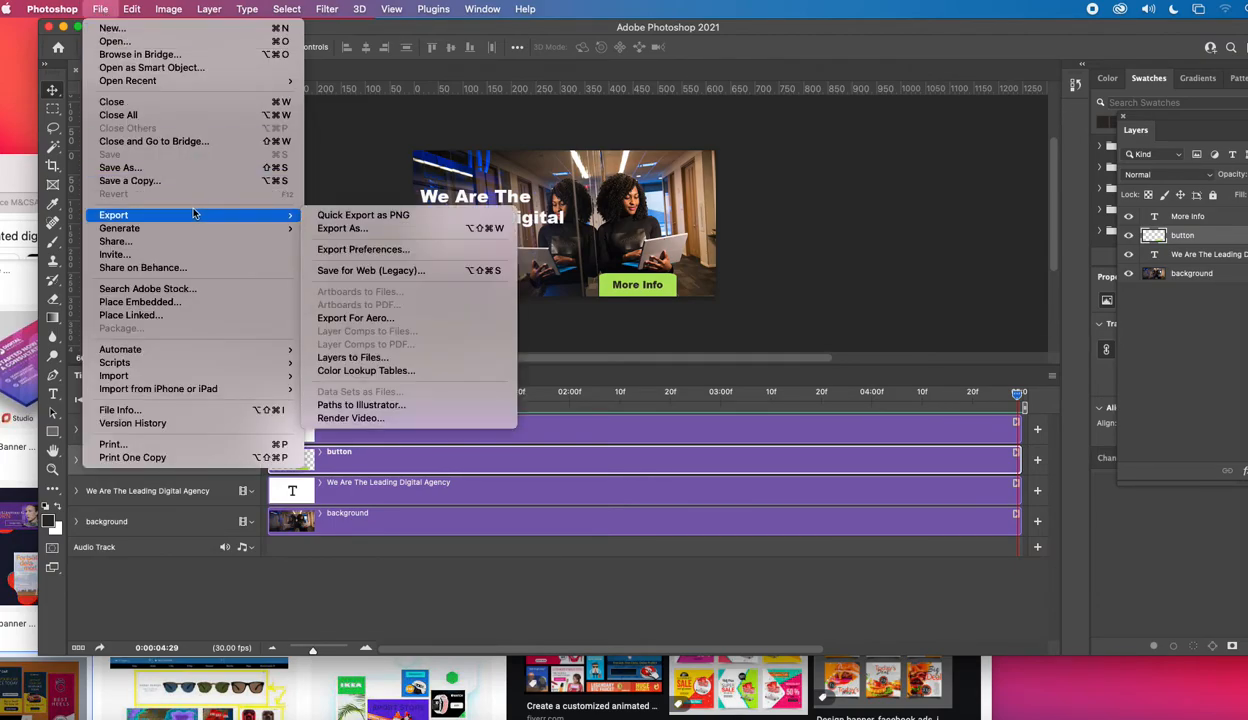
left_click(342, 270)
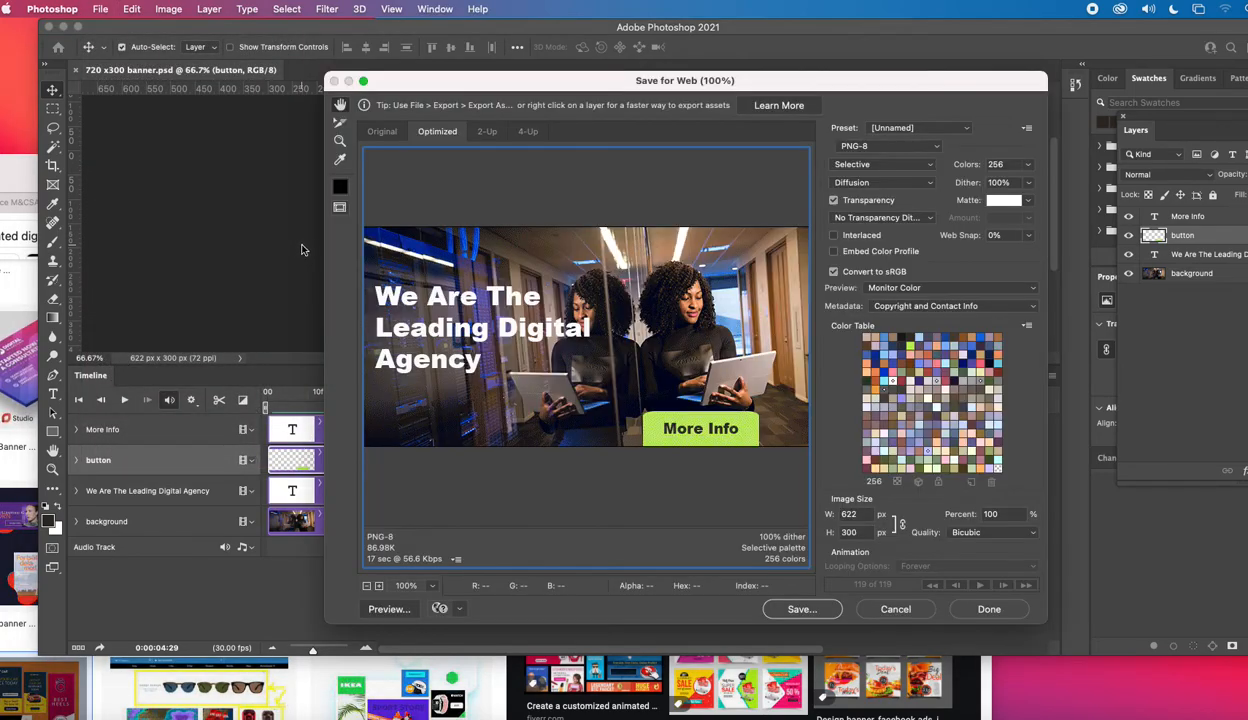
left_click(935, 147)
left_click(912, 147)
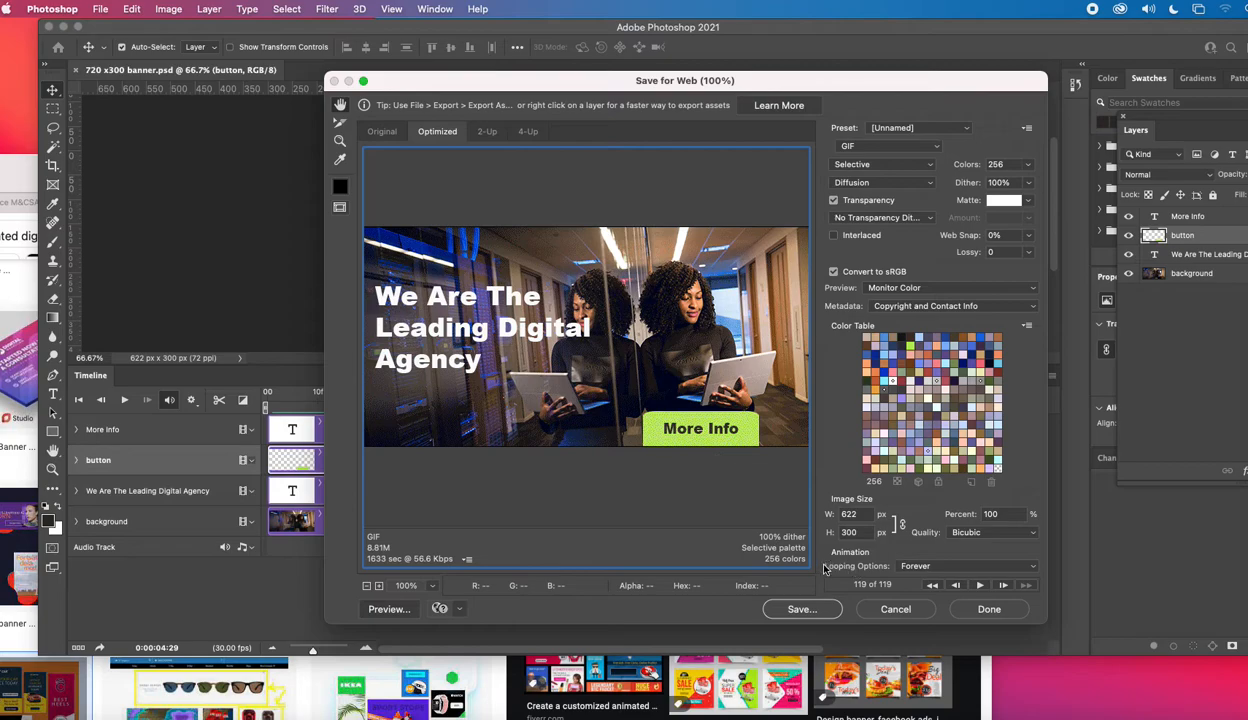
- Save the optimized banner as 720-x300-banner.gif in Documents, with Images Only format and default settings
left_click(815, 617)
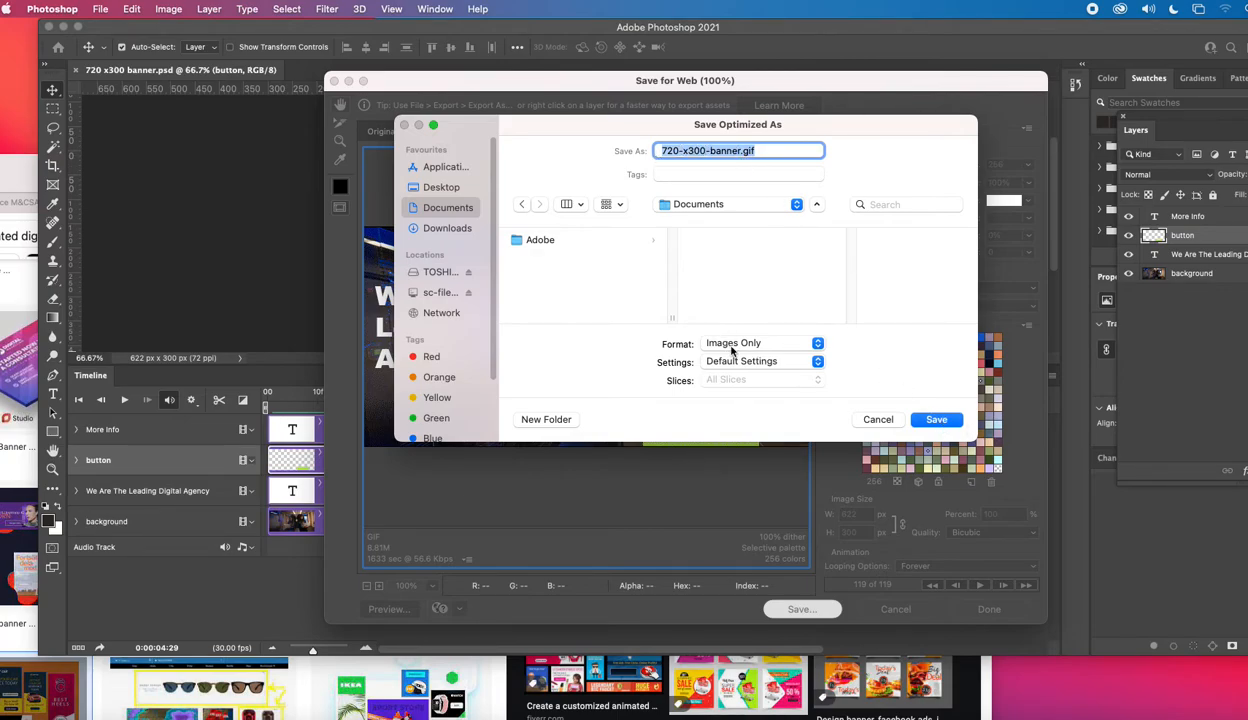
left_click(936, 421)
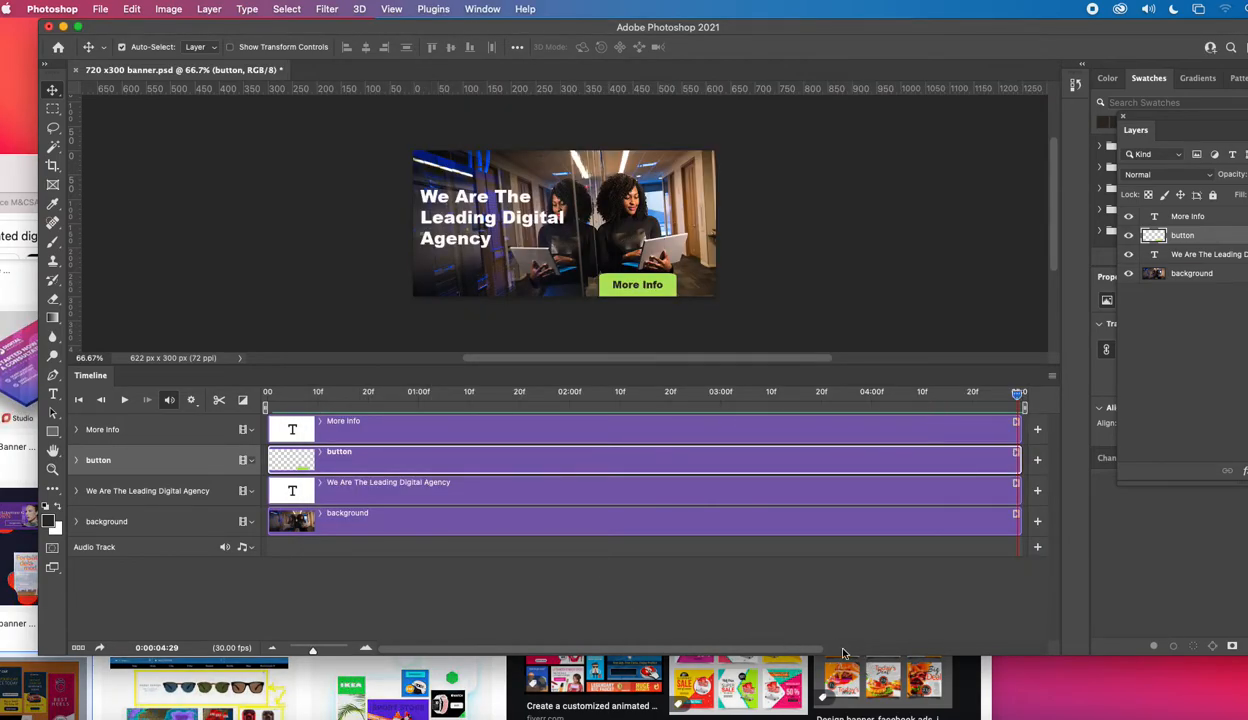
- Switch to Safari and open the local file 720-x-300-banner-animatedv1.gif from the animationbanner folder to preview it
left_click(865, 664)
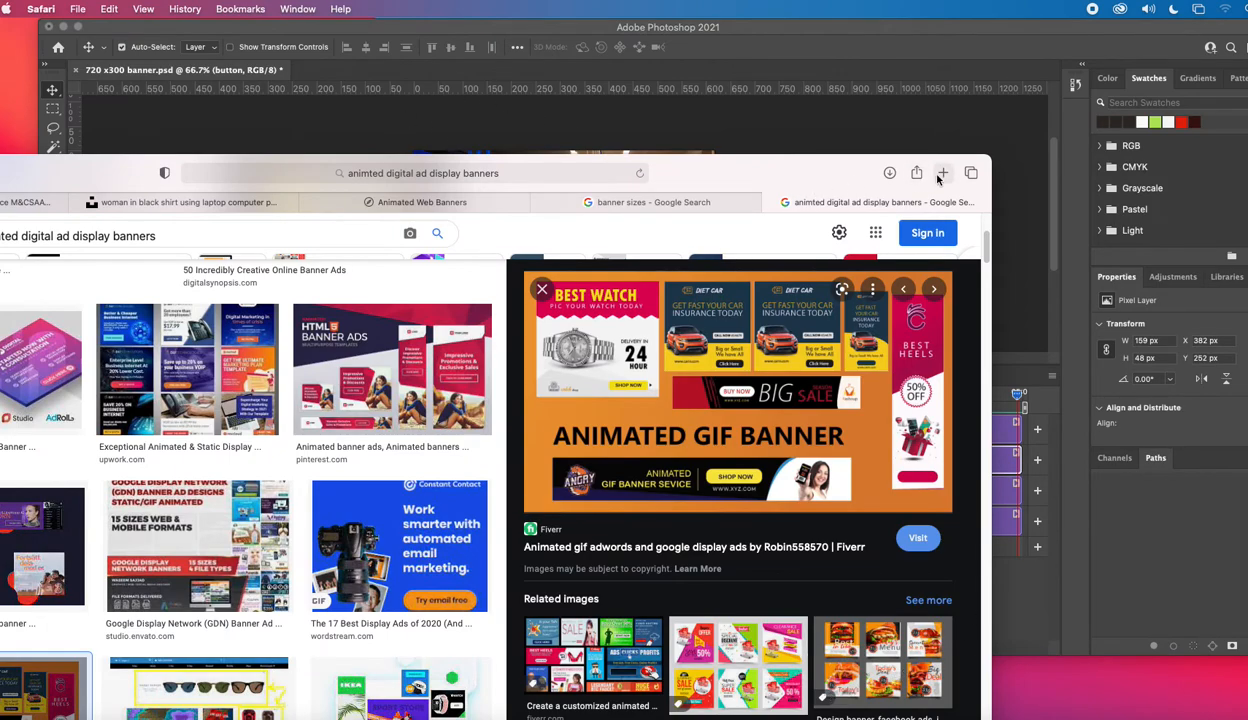
left_click(942, 173)
double_click(747, 173)
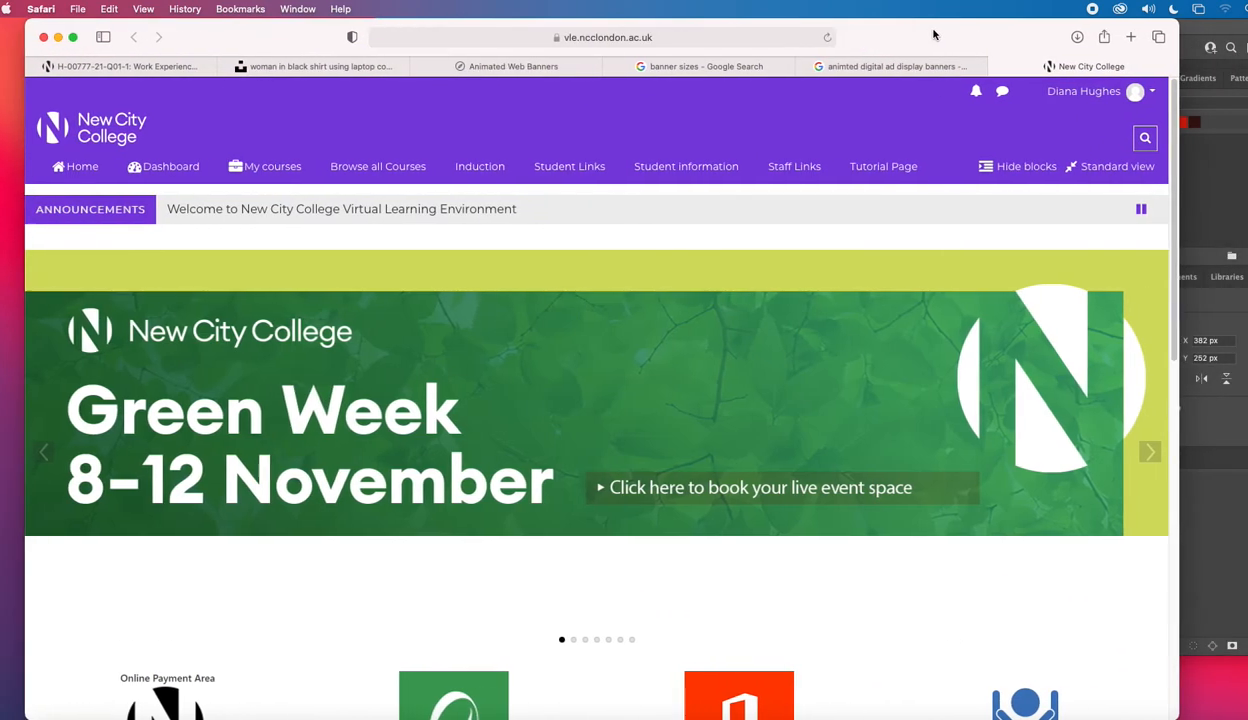
left_click(78, 8)
left_click(100, 78)
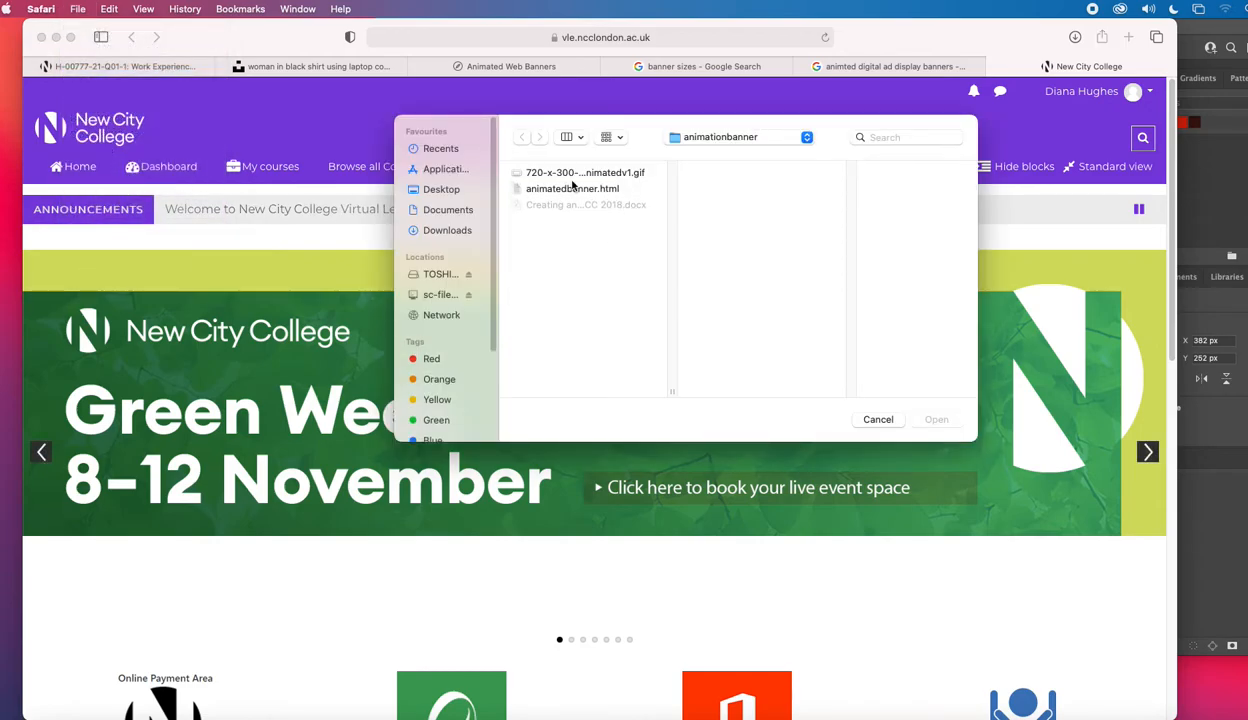
left_click(580, 172)
key("Return")
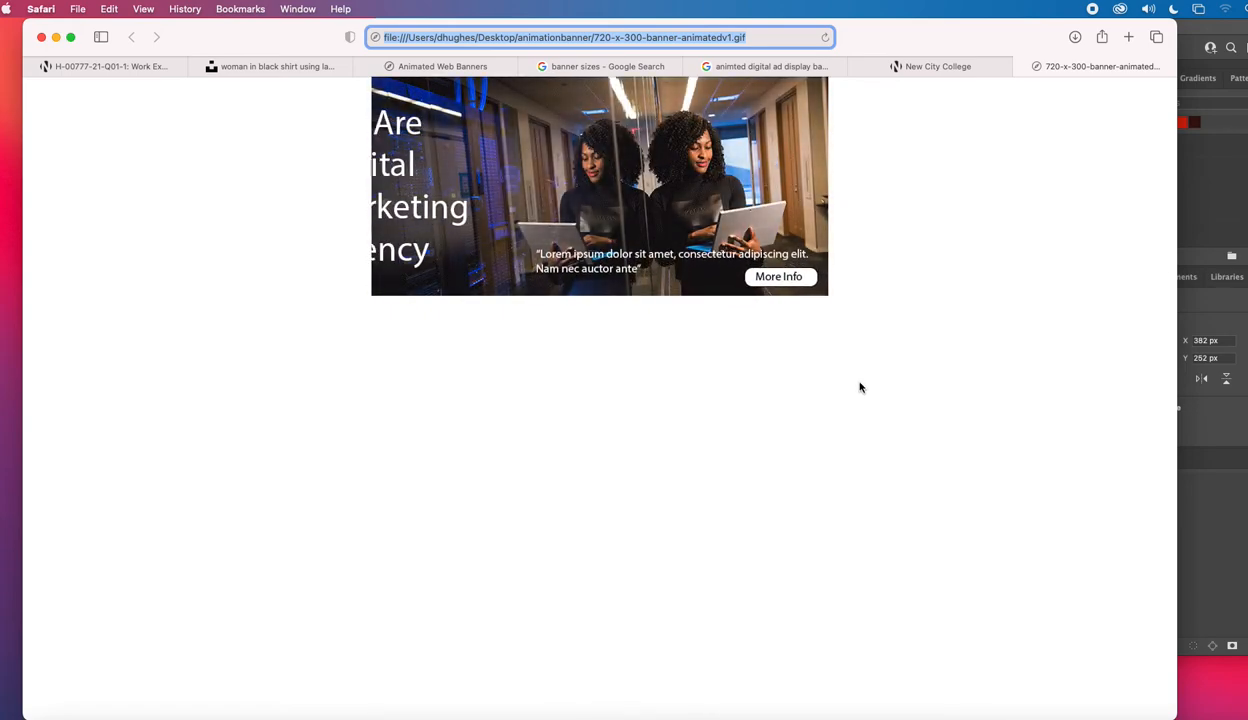
- Look for the newly exported banner GIF on the Desktop and in its animationbanner folder using Safari's file-opening dialog
left_click(76, 9)
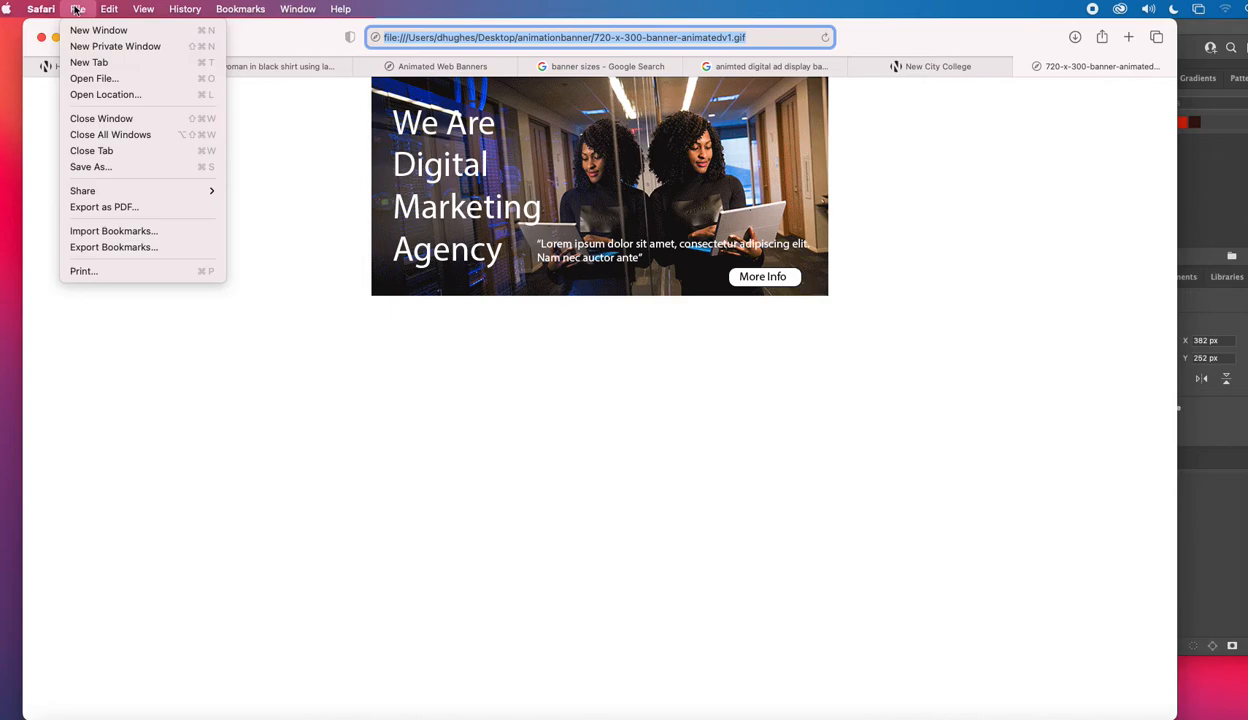
left_click(72, 80)
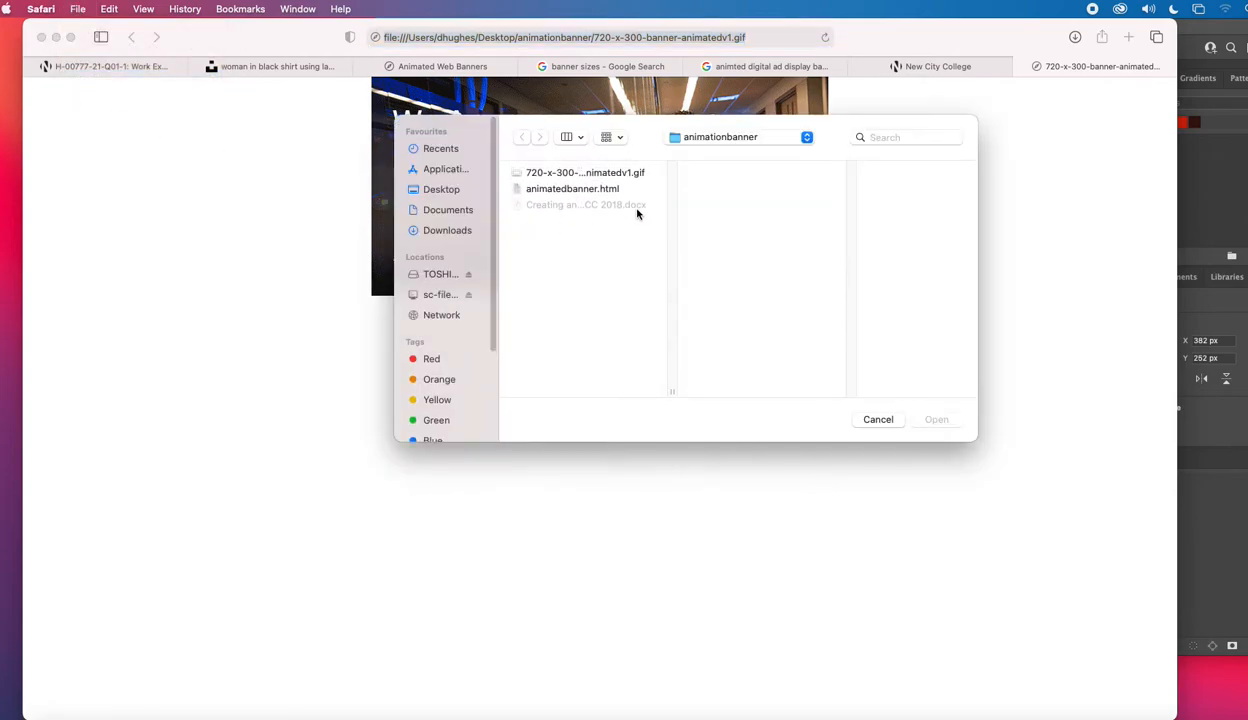
left_click(708, 137)
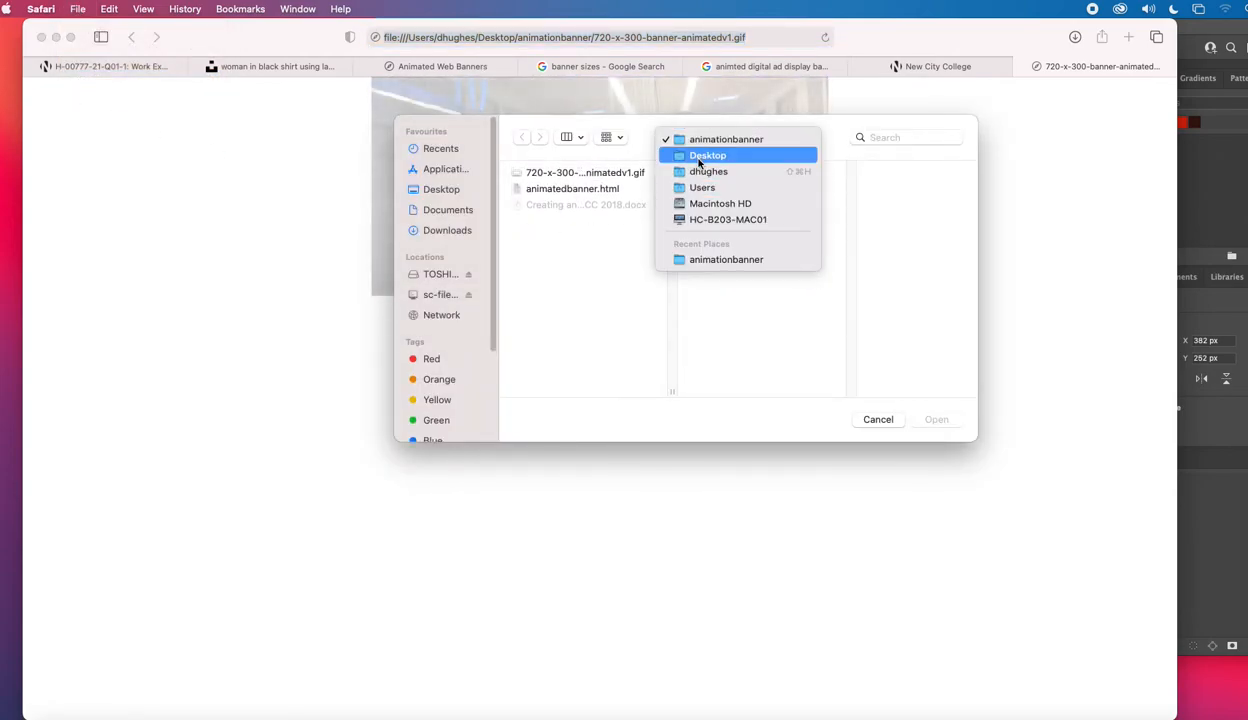
left_click(704, 156)
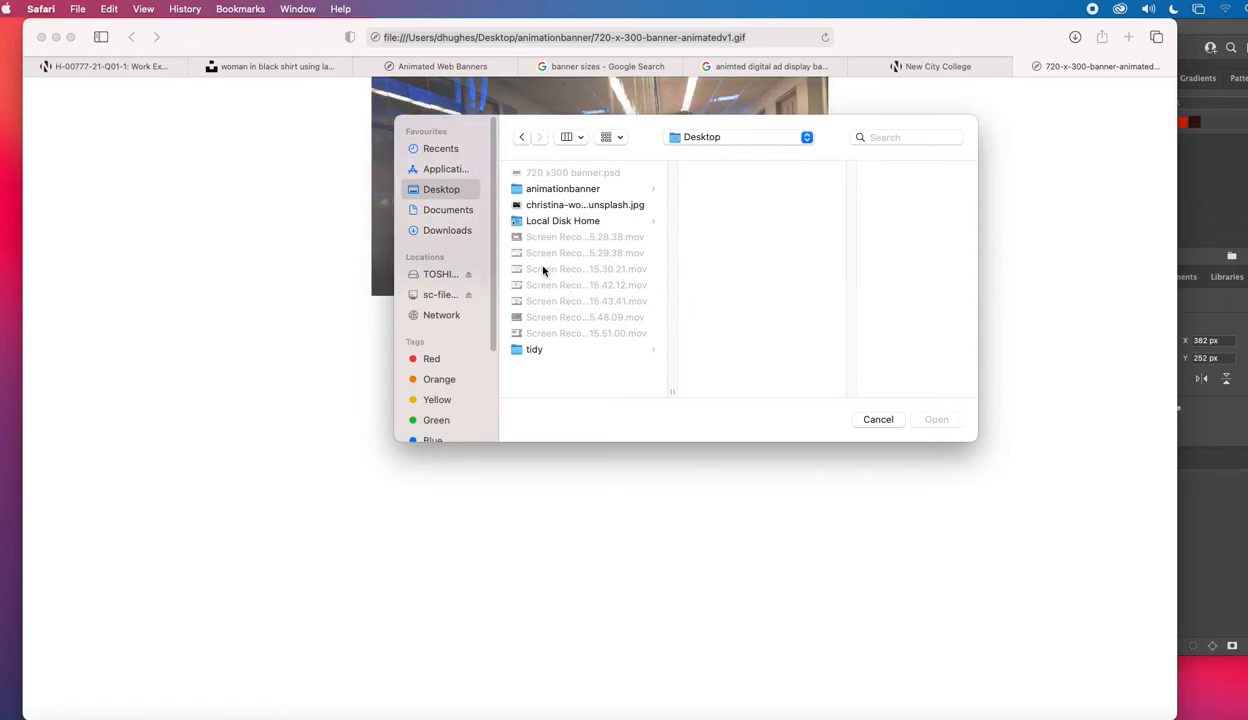
left_click(521, 190)
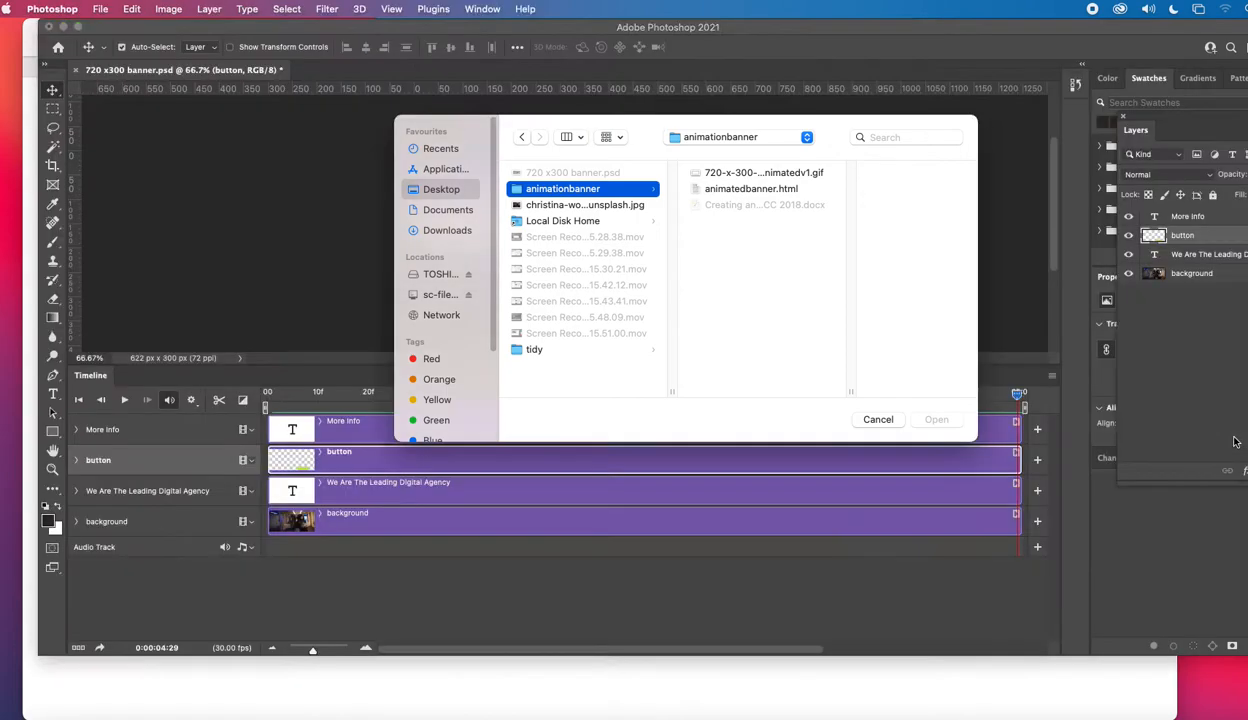
- Return to Photoshop and reopen the legacy Save for Web save dialog to check which folder the banner GIF went to
left_click(99, 9)
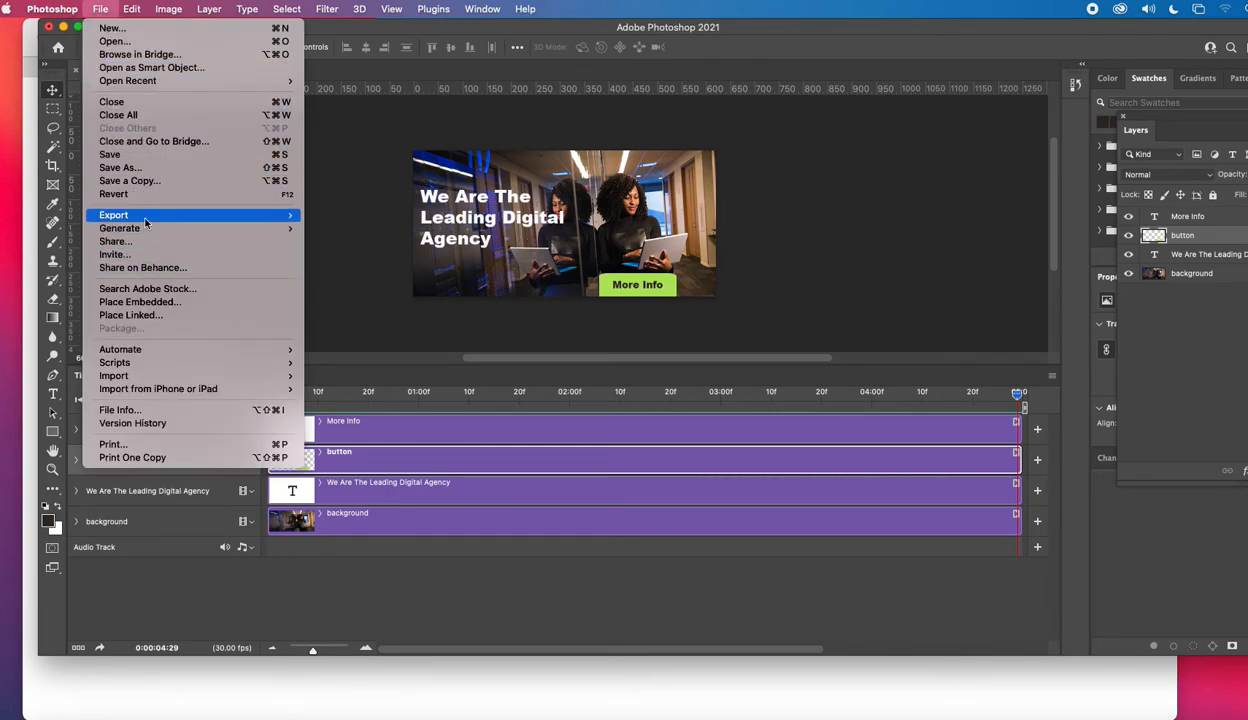
mouse_move(160, 217)
left_click(352, 270)
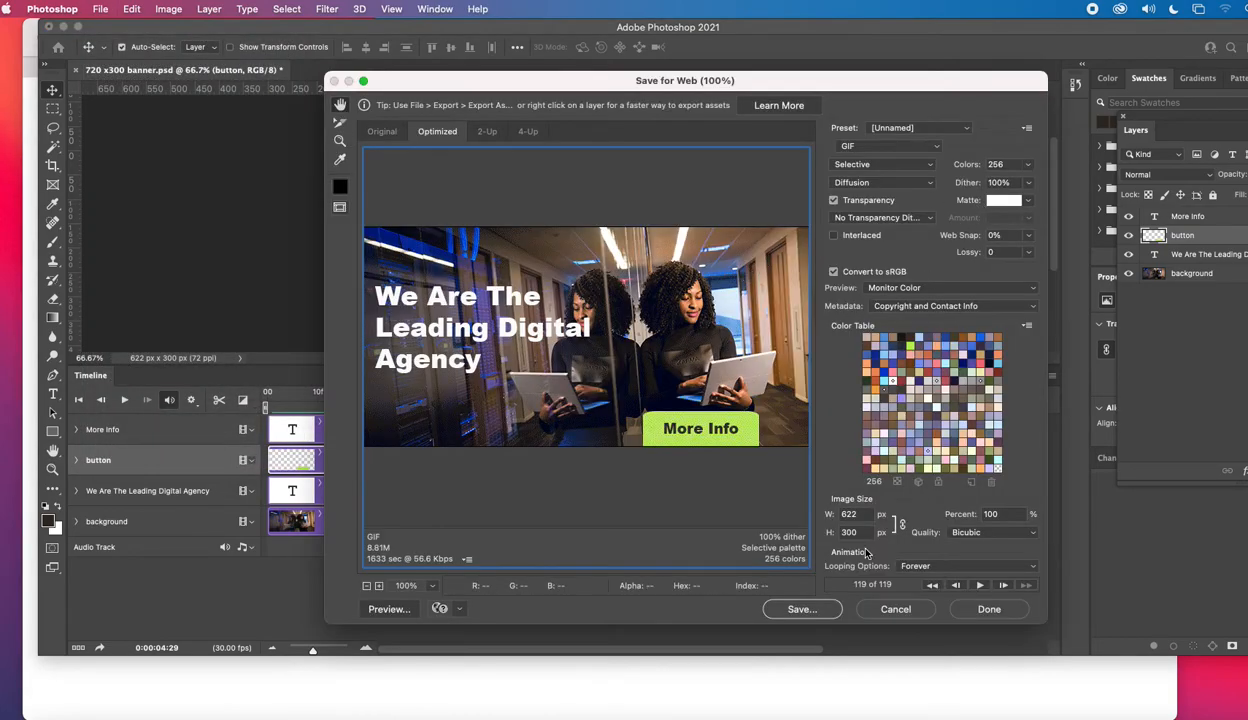
left_click(810, 609)
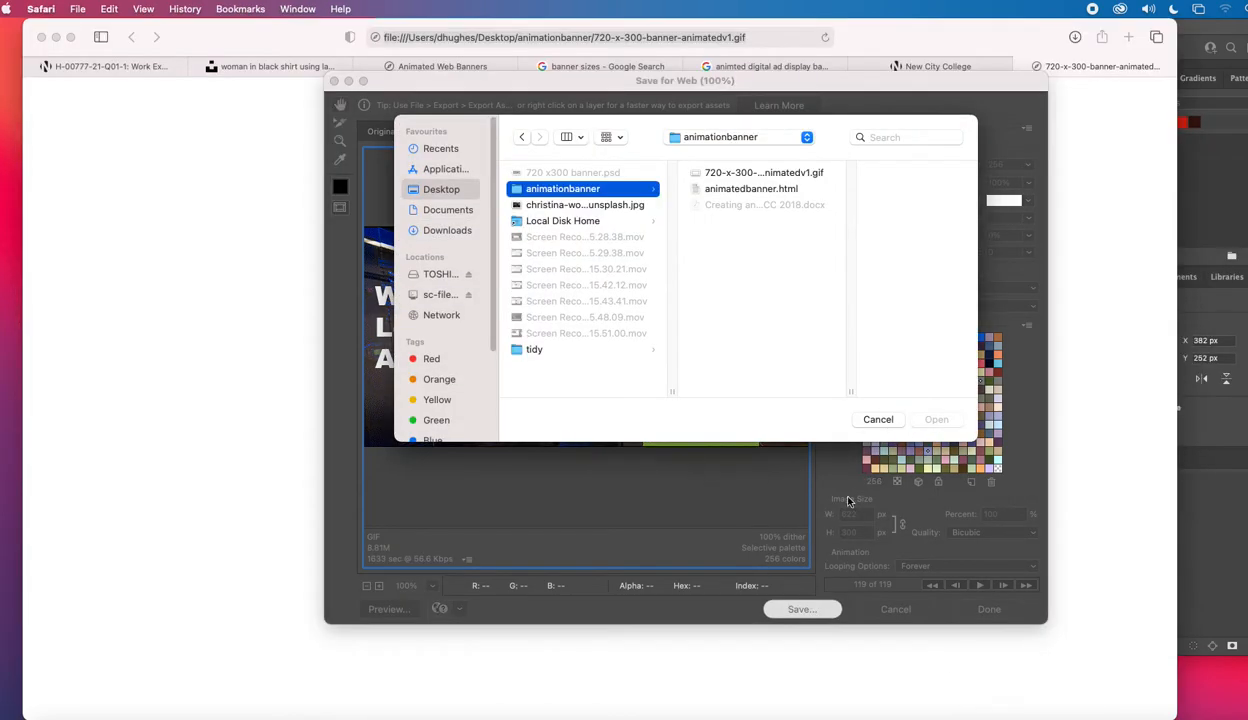
- Open 720-x300-banner.gif from the Documents folder in Safari to preview the animation
left_click(452, 209)
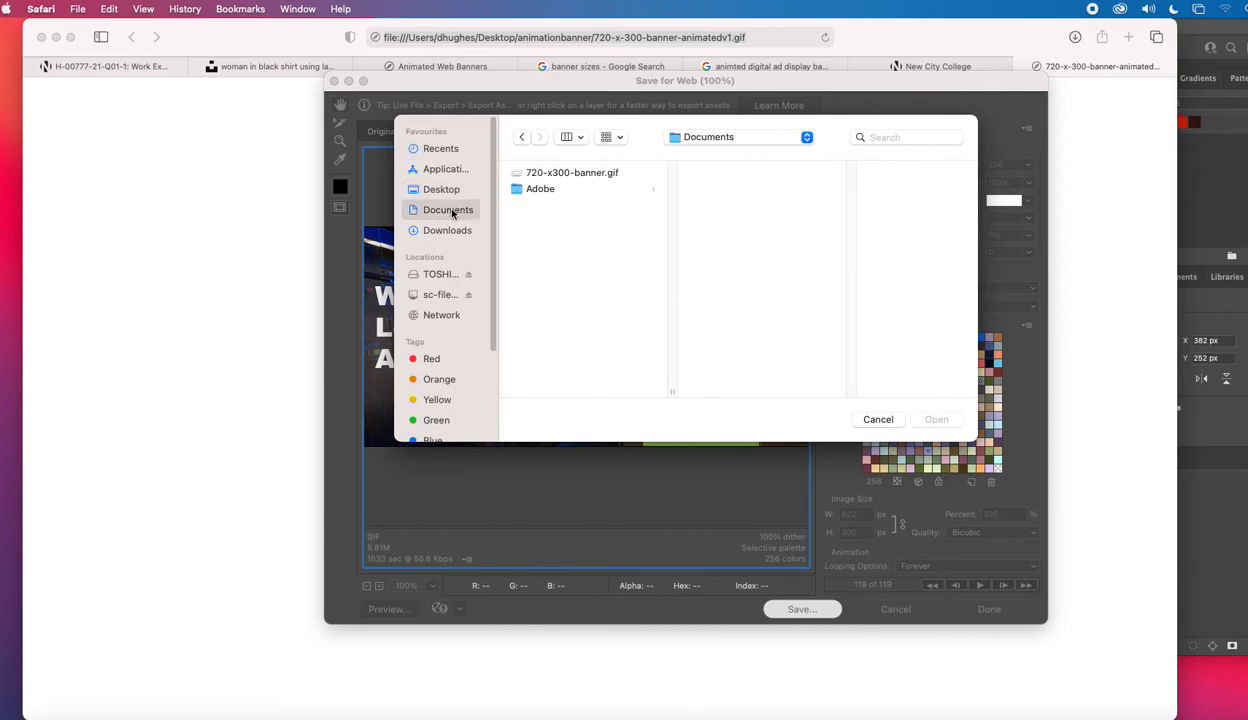
left_click(565, 173)
left_click(918, 419)
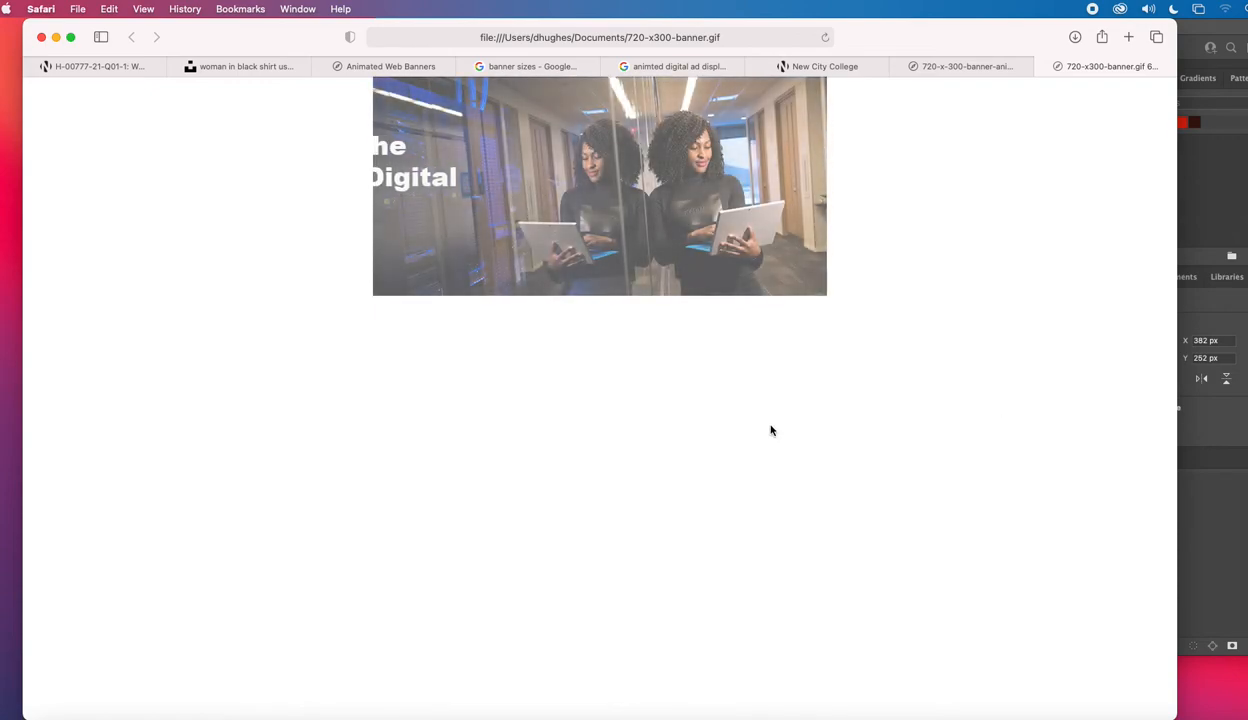
- Move the Safari window clear of Photoshop, and cancel the pending save and the Save for Web export
left_click_drag(240, 47, 263, 233)
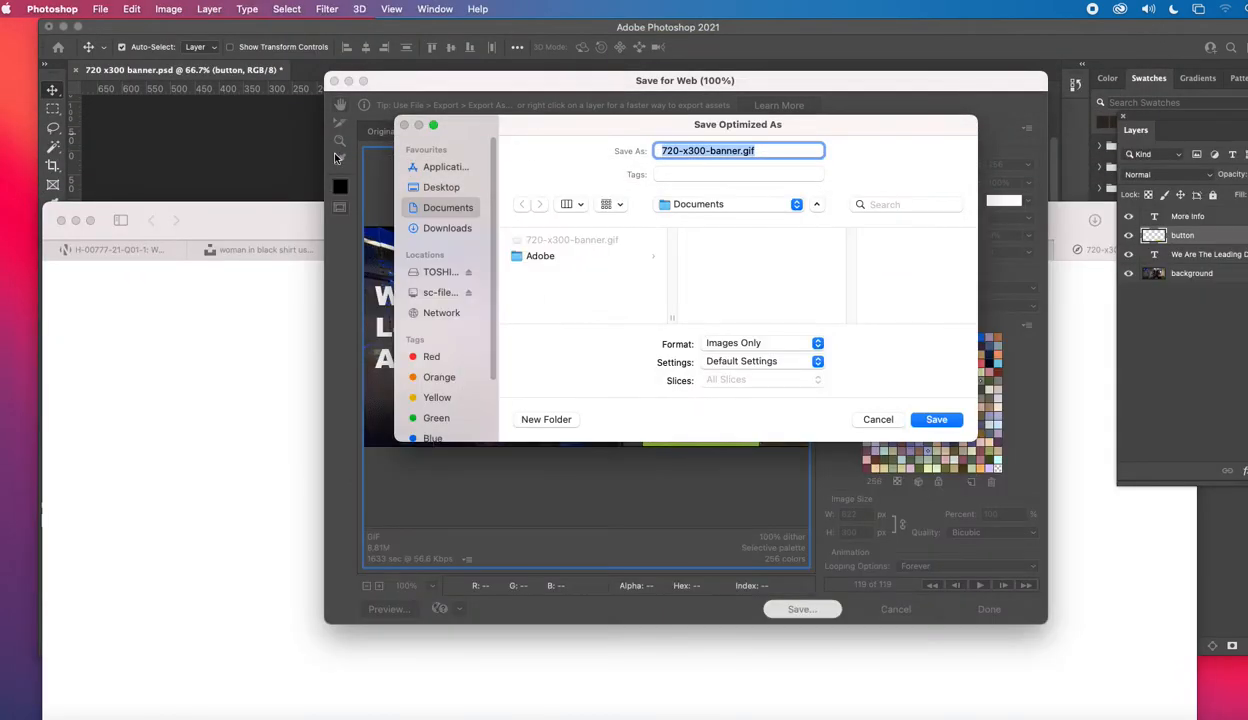
left_click(876, 419)
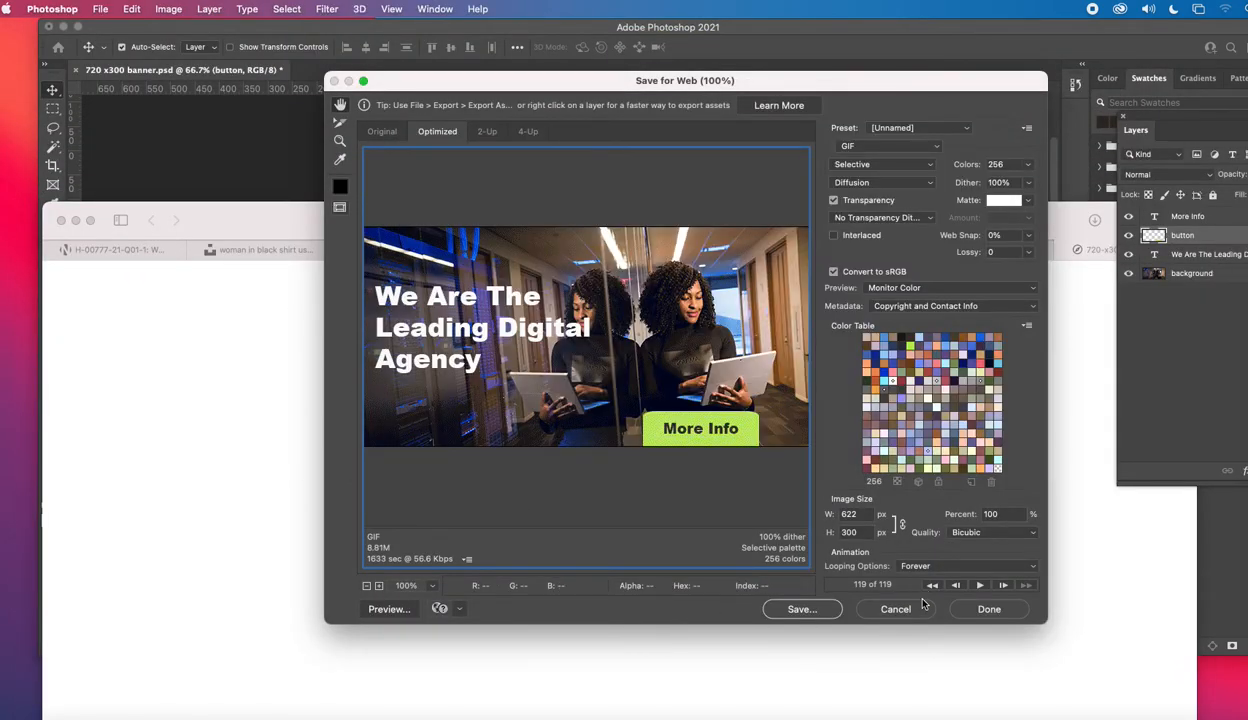
left_click(893, 607)
- Switch to animatedbanner.html in TextEdit, enlarge its window and zoom in on the code
left_click(623, 682)
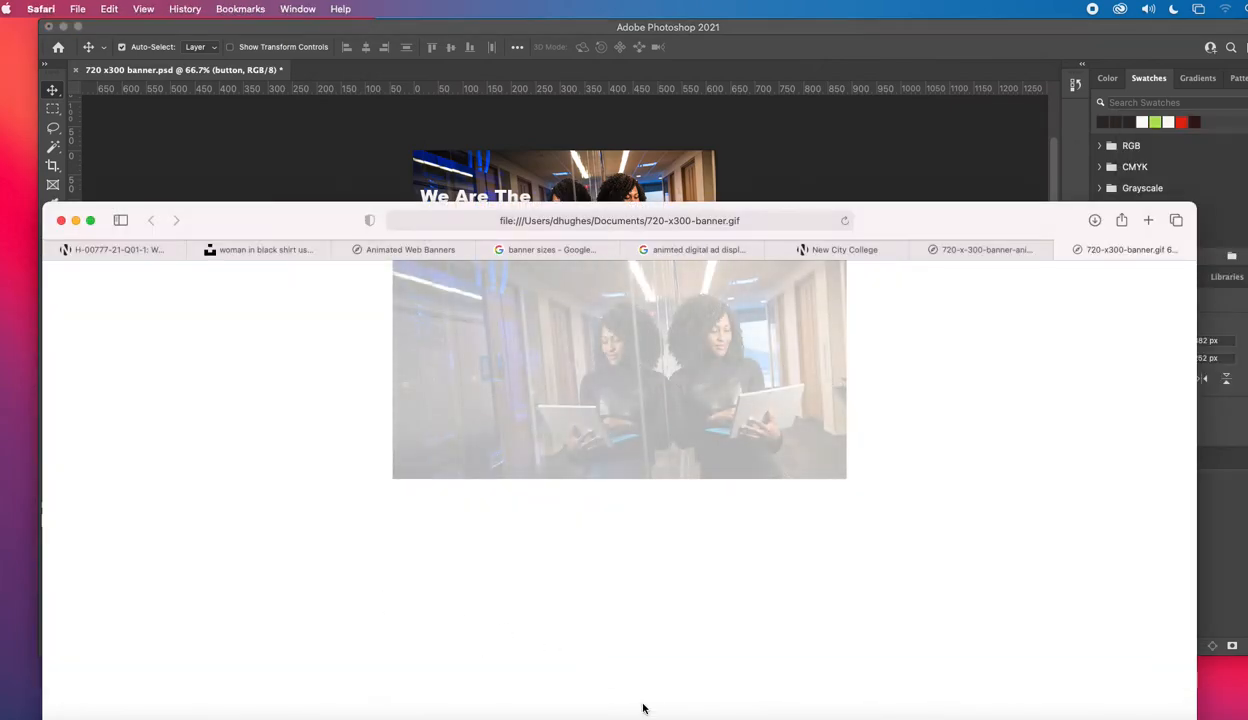
left_click(1119, 719)
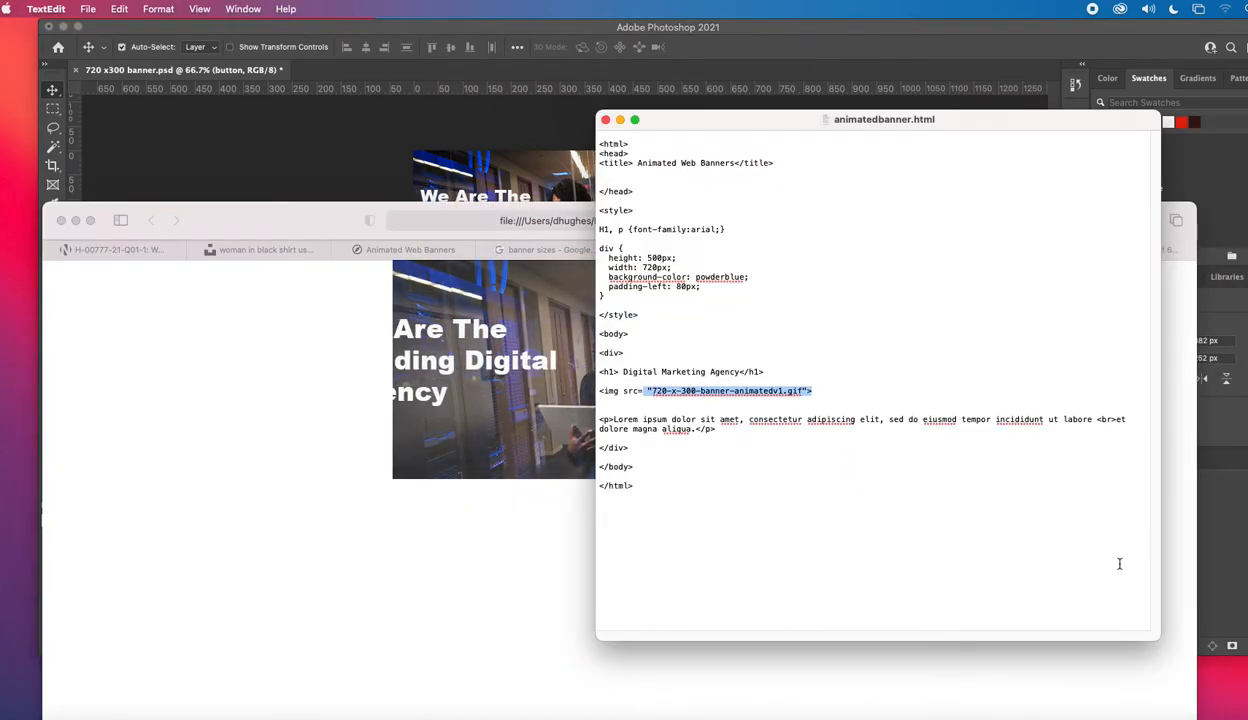
left_click_drag(709, 124, 241, 32)
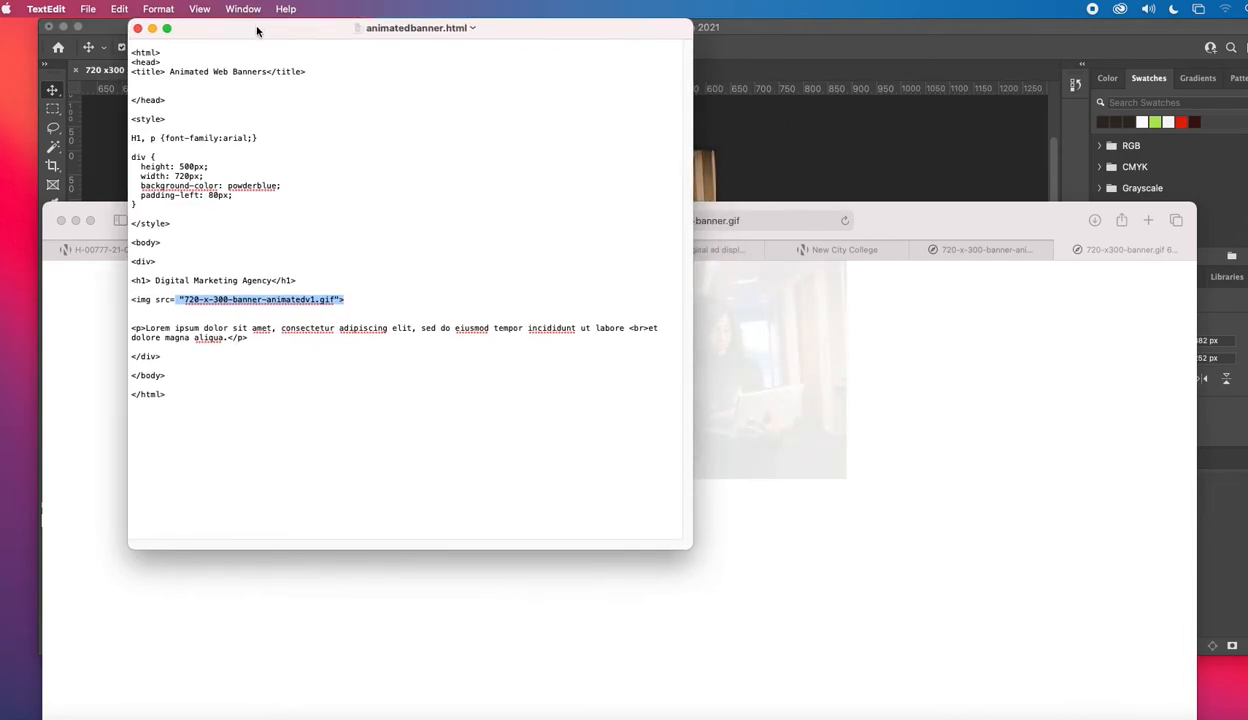
left_click_drag(698, 560, 1047, 716)
left_click(196, 9)
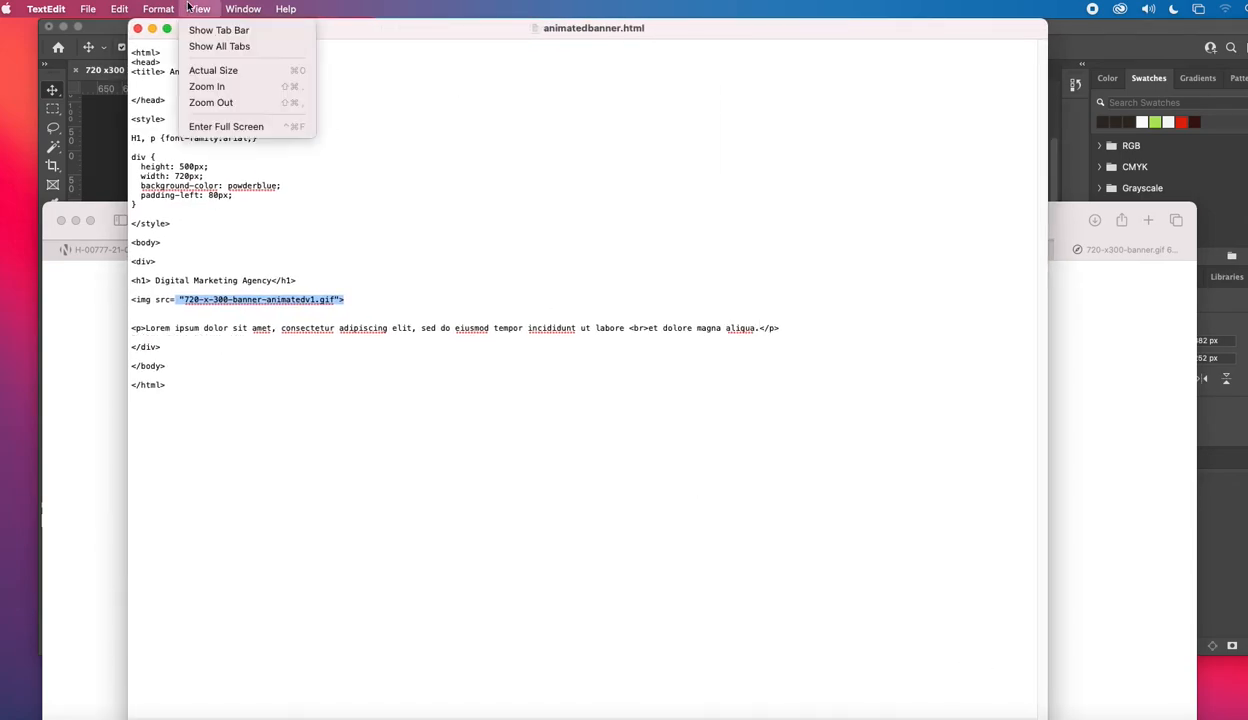
left_click(233, 86)
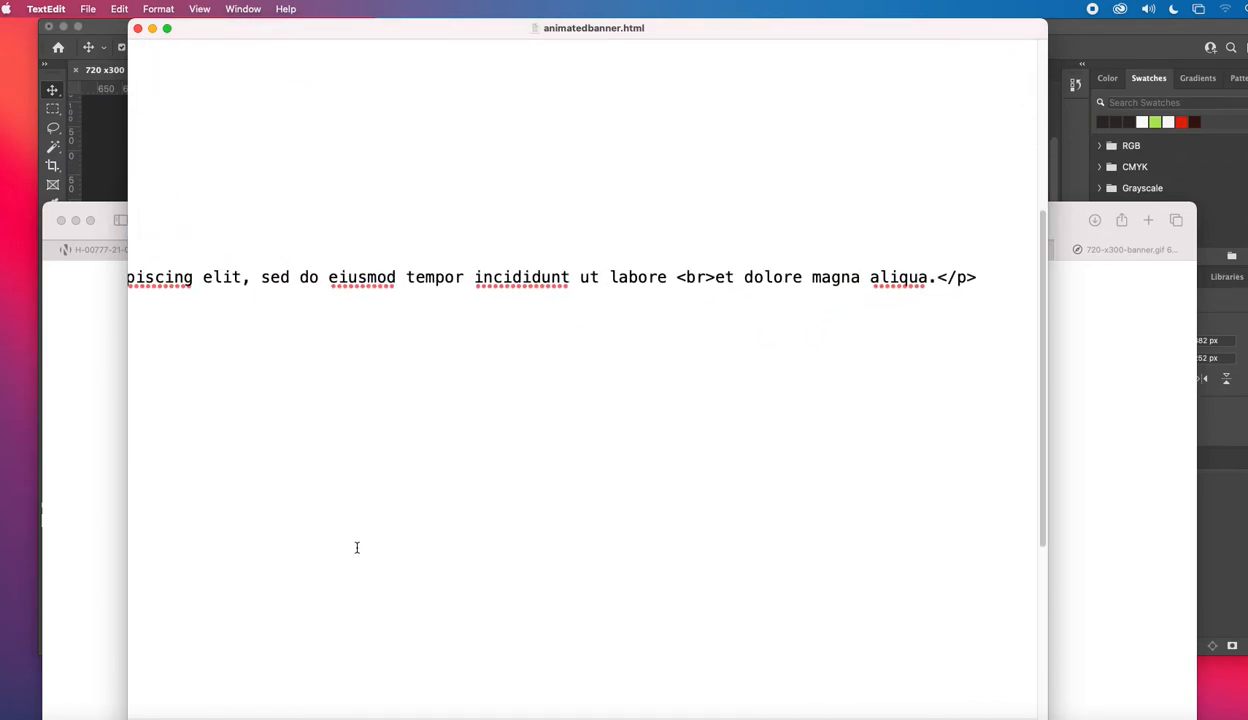
- Reposition and widen the animatedbanner.html window so the HTML code is readable from its opening tag
scroll(1014, 523, "down", 10)
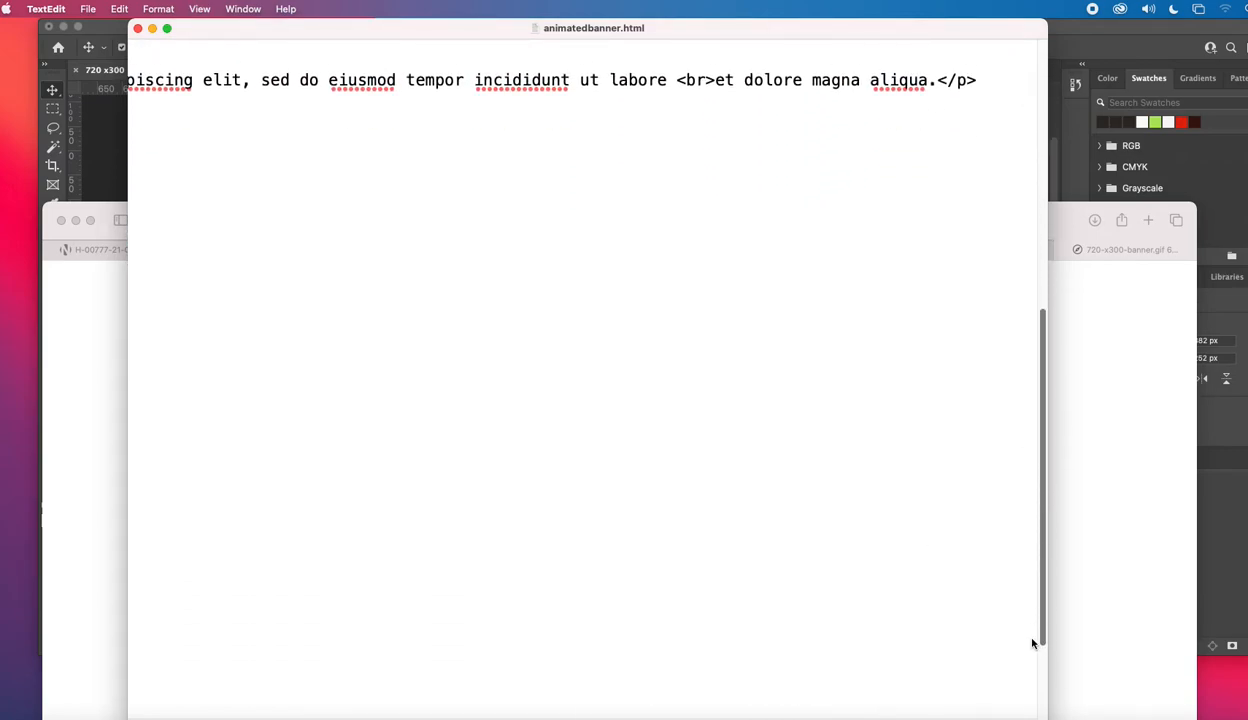
scroll(1021, 682, "up", 5)
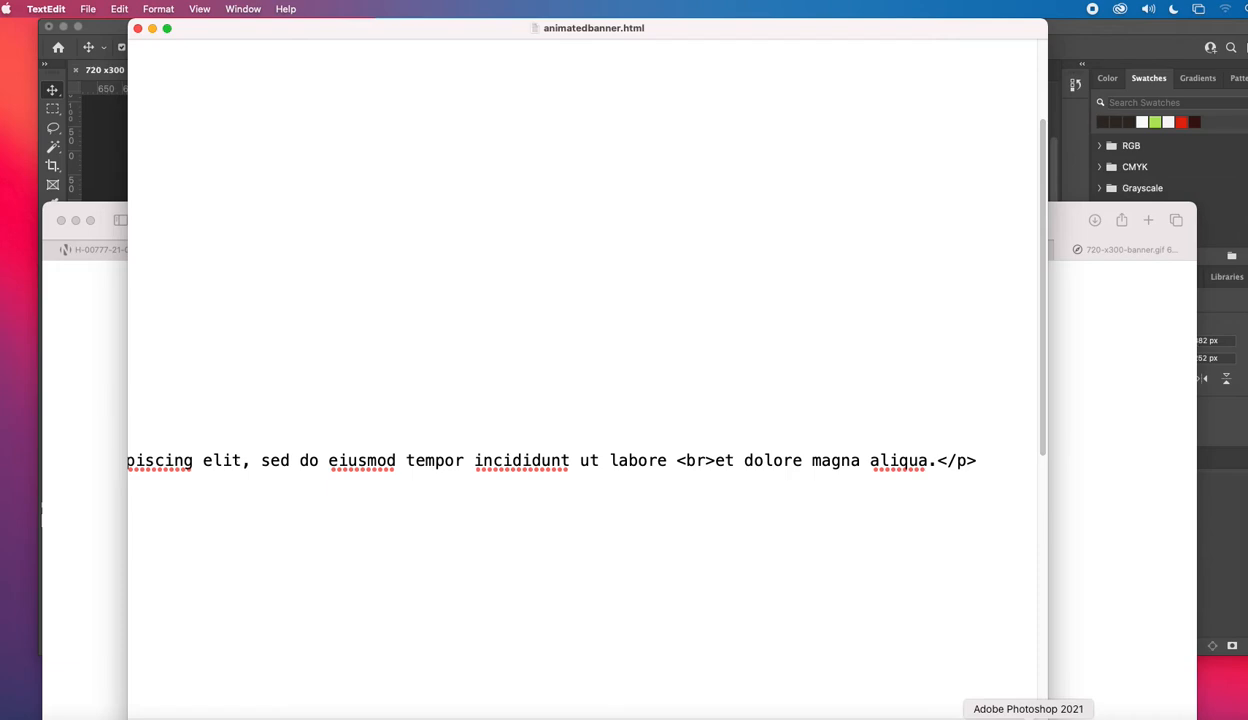
left_click_drag(459, 37, 419, 39)
scroll(1004, 712, "down", 10)
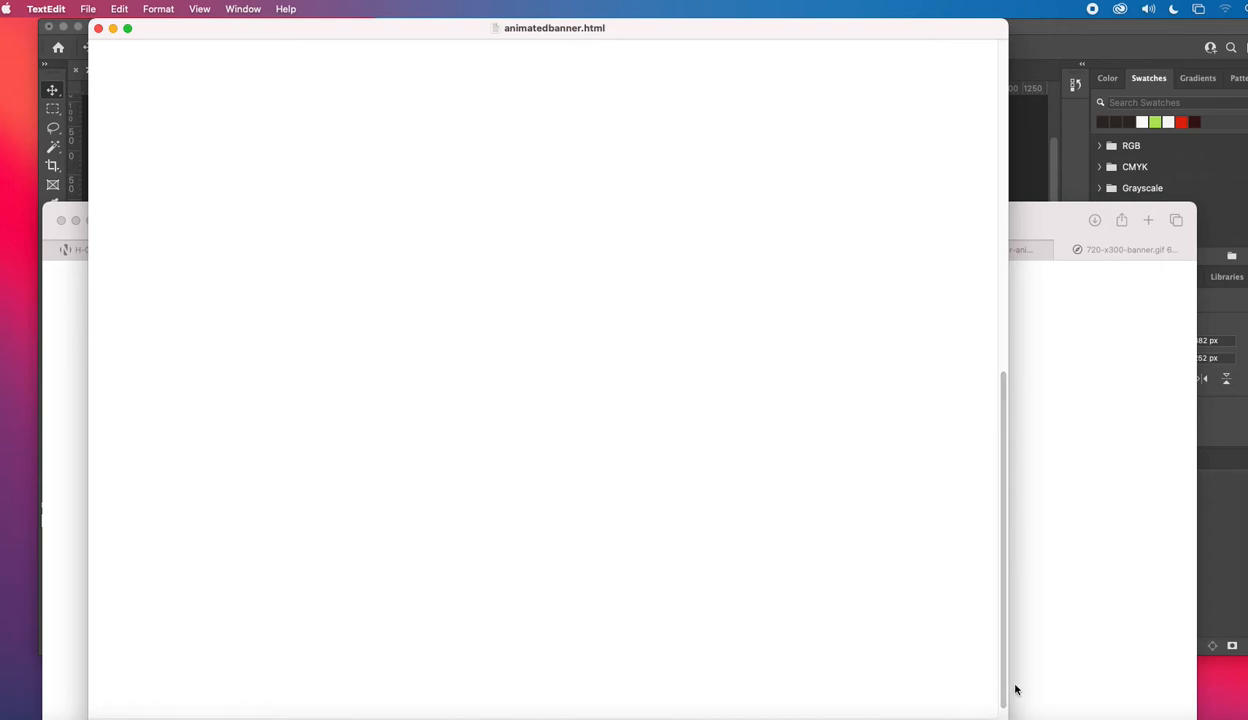
left_click_drag(1008, 688, 798, 660)
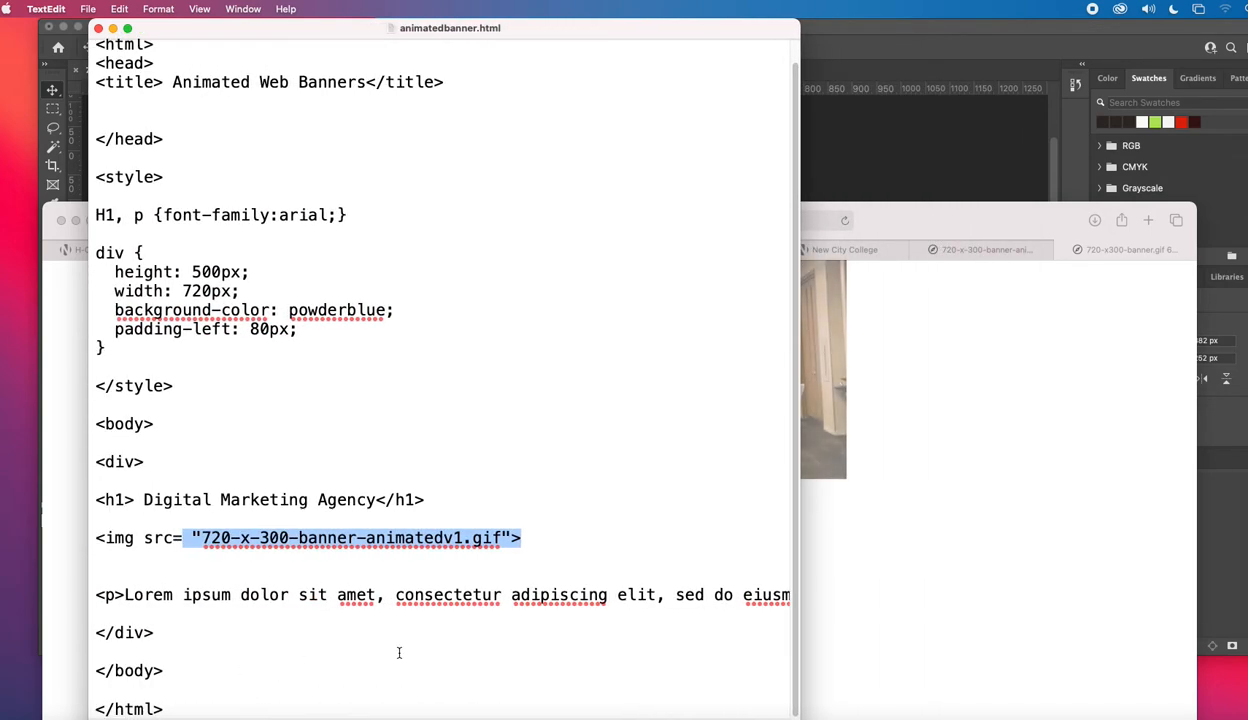
scroll(790, 410, "up", 2)
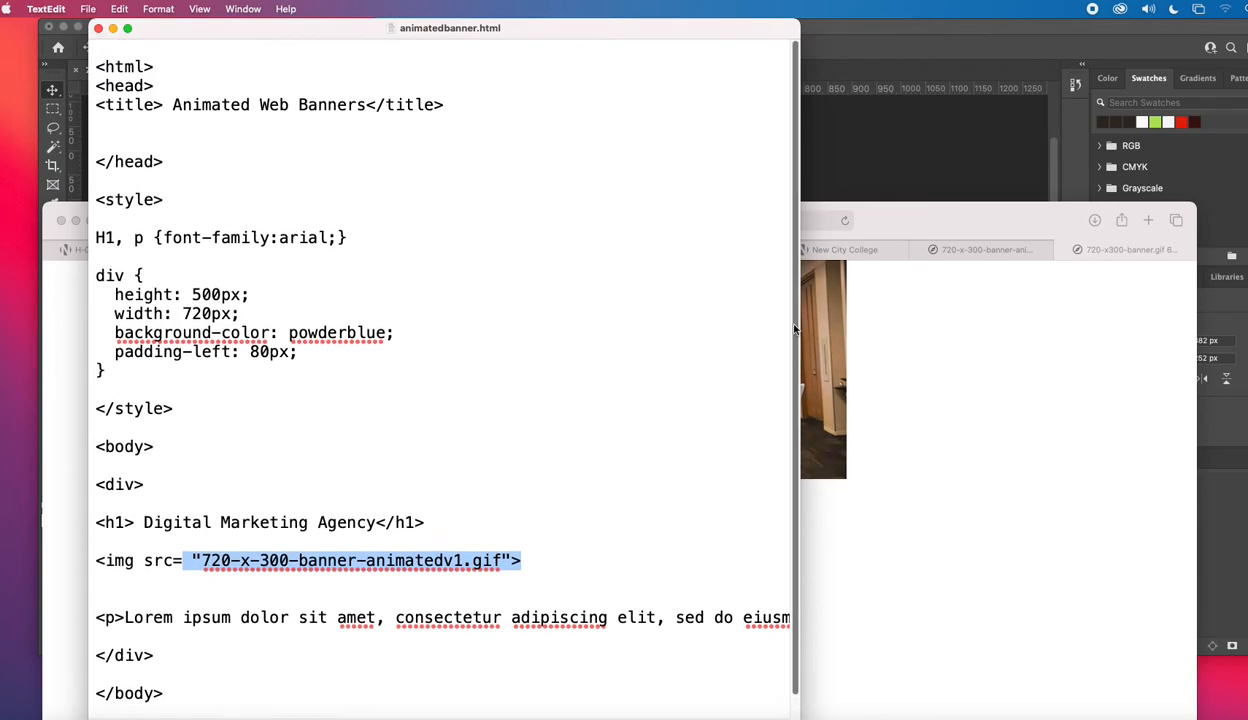
left_click_drag(612, 37, 846, 37)
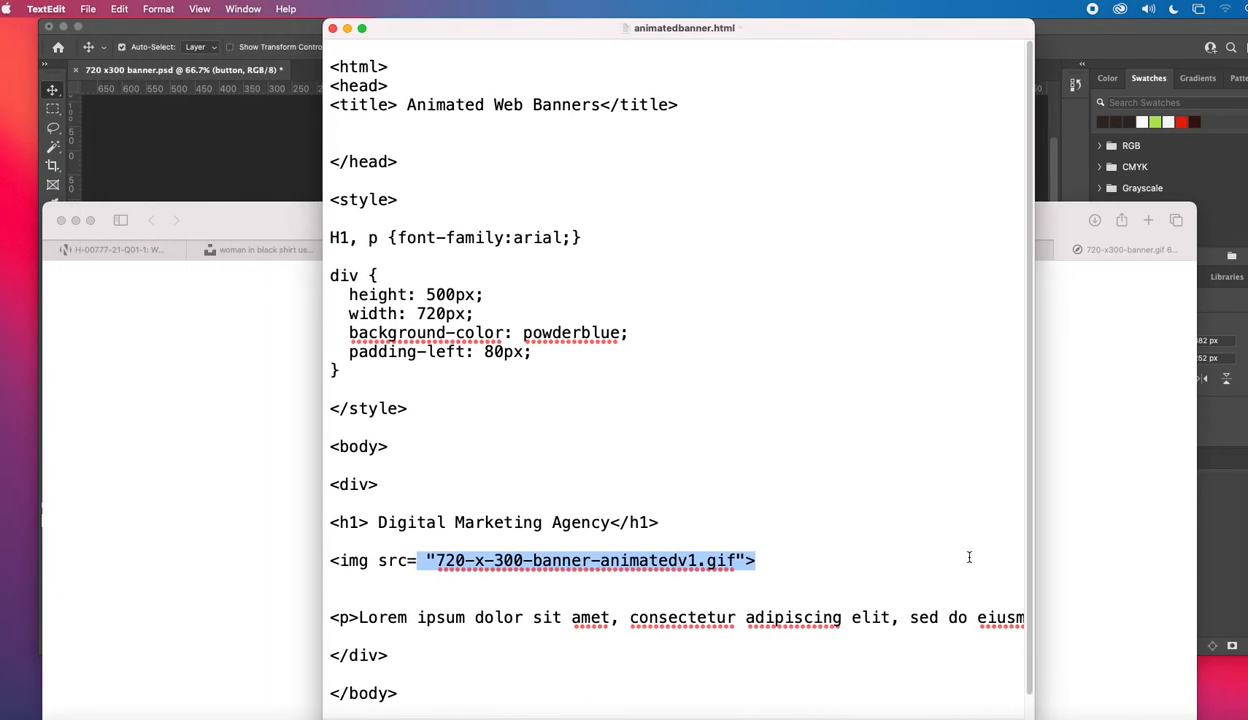
left_click_drag(1042, 585, 1247, 688)
- Select all the code in animatedbanner.html, from the opening html tag to the closing one
left_click(690, 517)
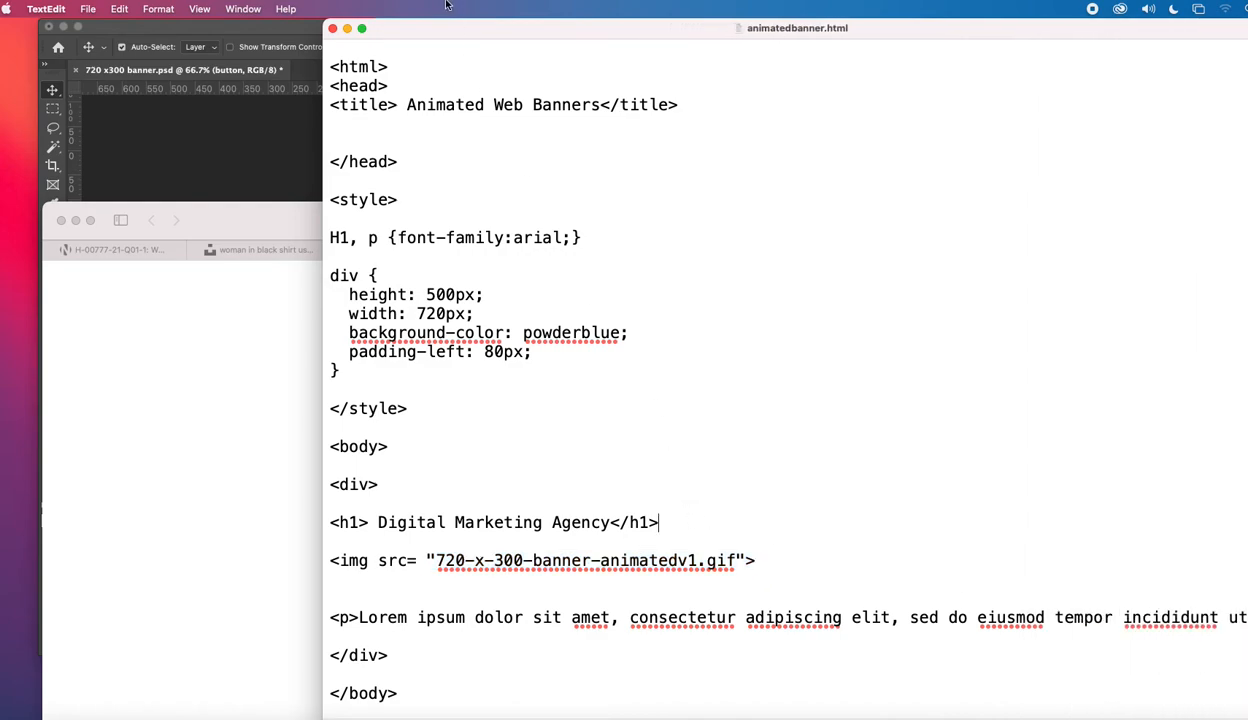
left_click_drag(328, 64, 456, 716)
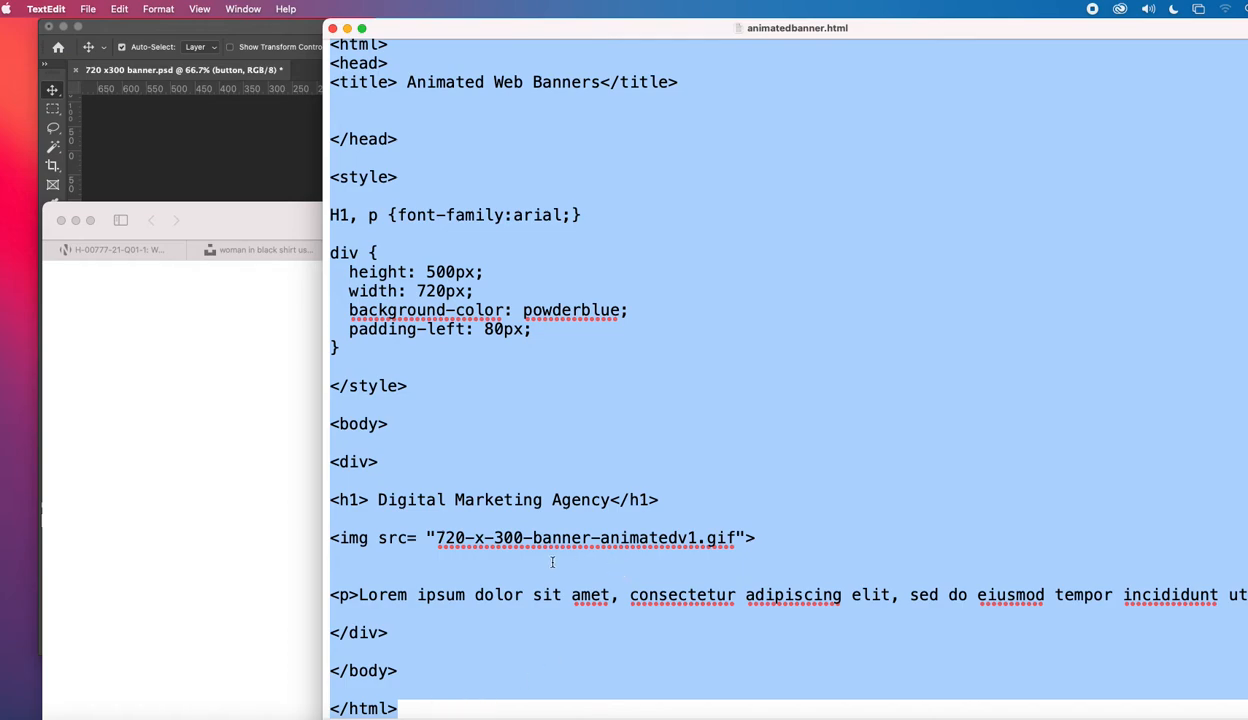
left_click(127, 323)
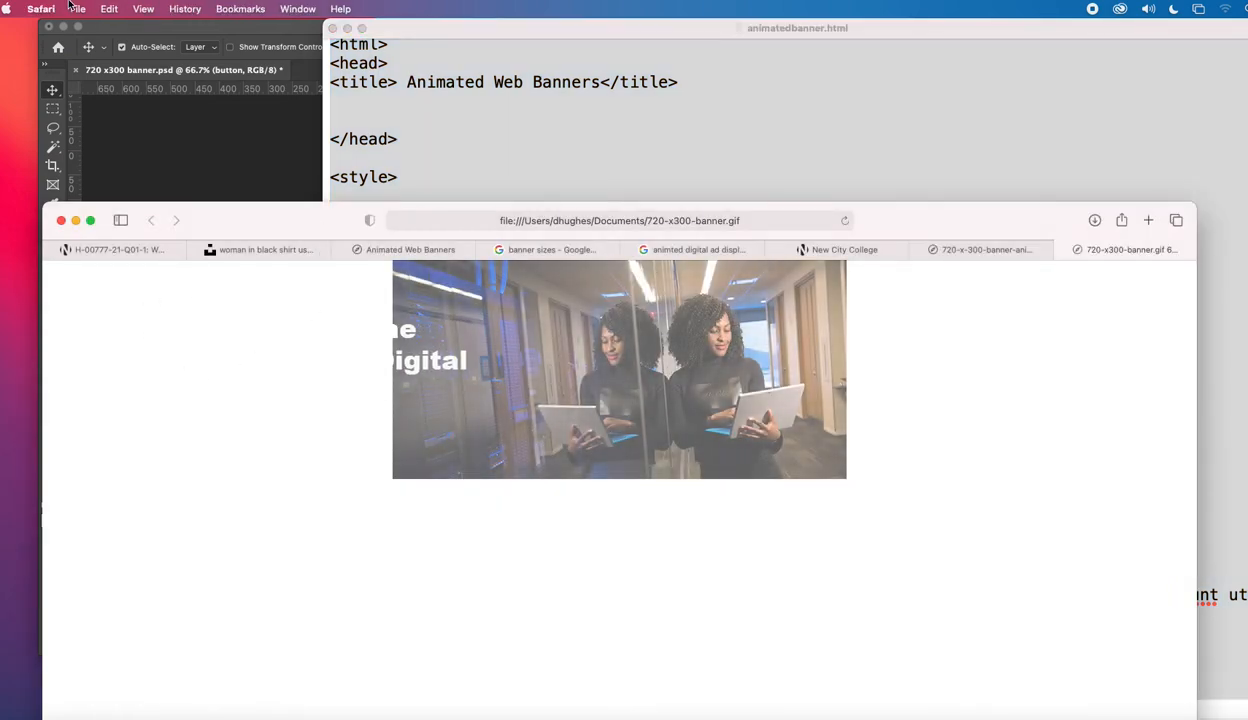
left_click(76, 9)
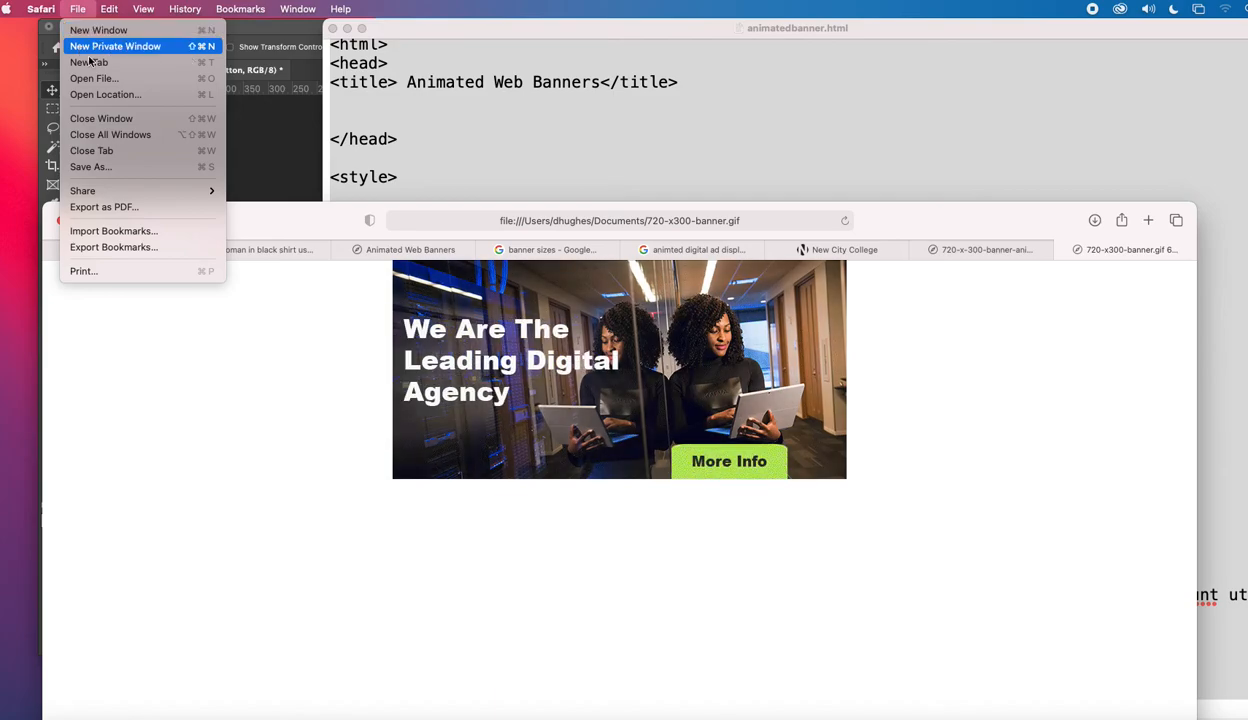
left_click(204, 356)
left_click(594, 136)
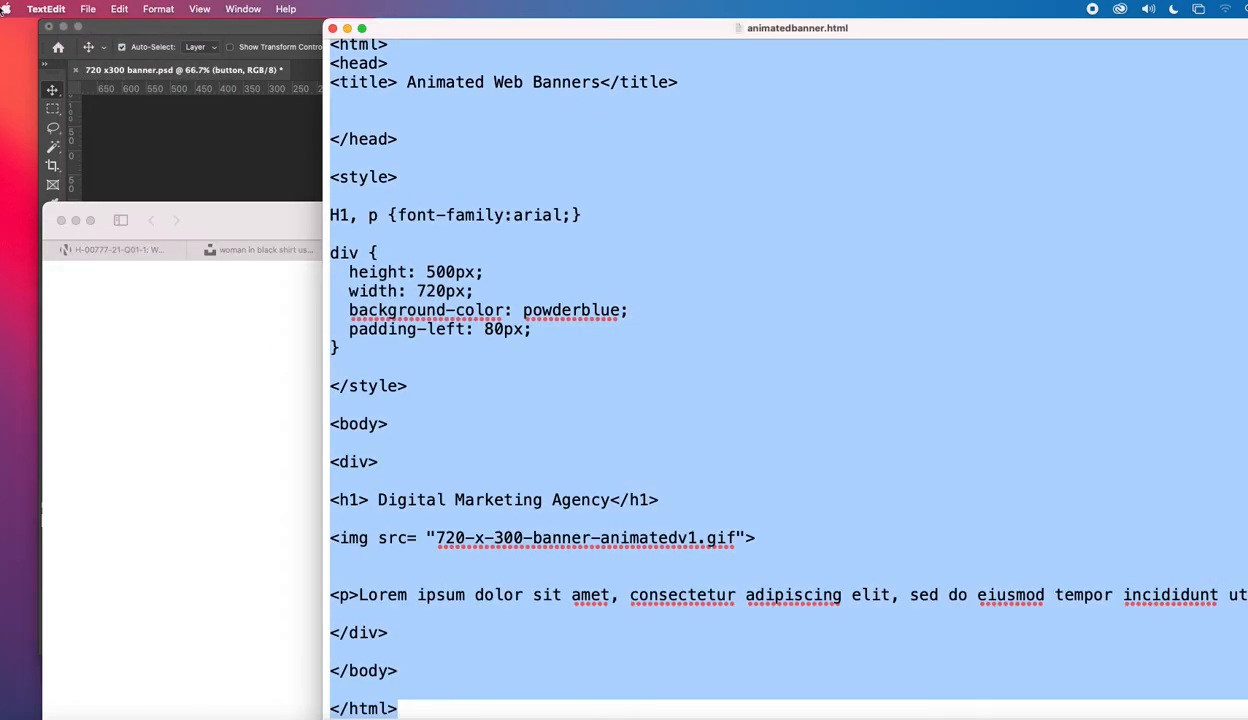
- Create a new TextEdit document and paste the copied HTML code into it
left_click(88, 8)
left_click(95, 30)
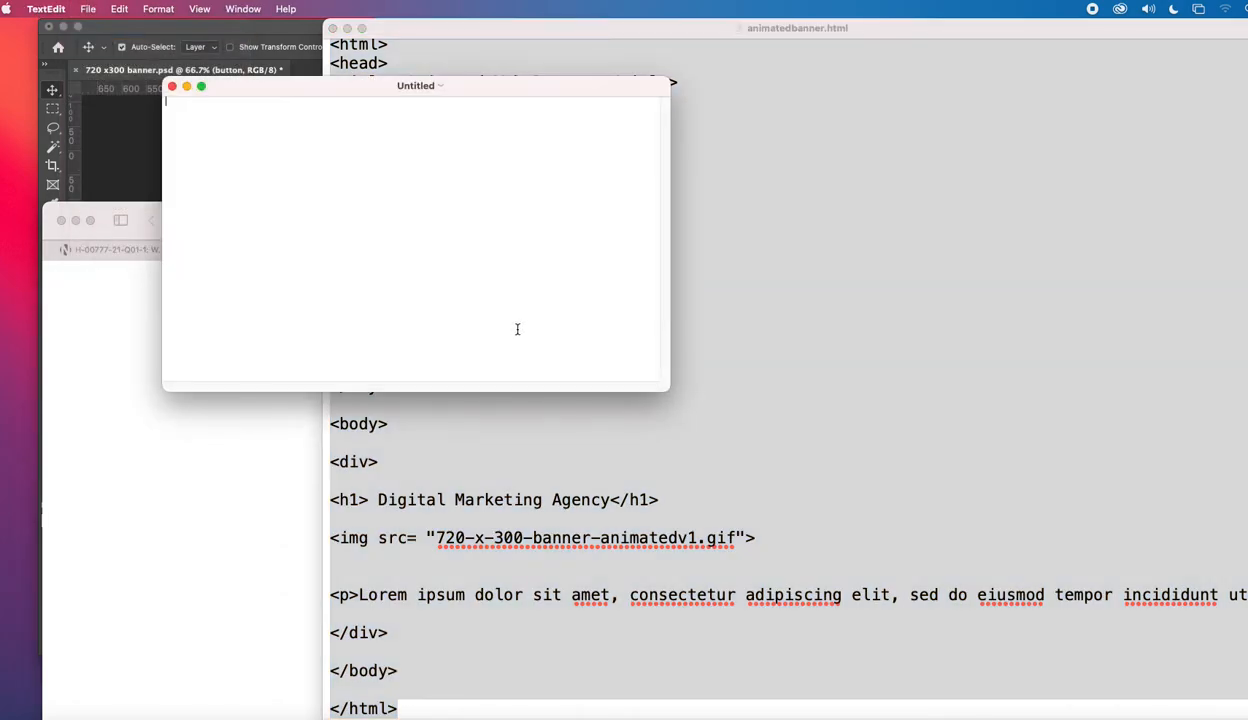
key("super+v")
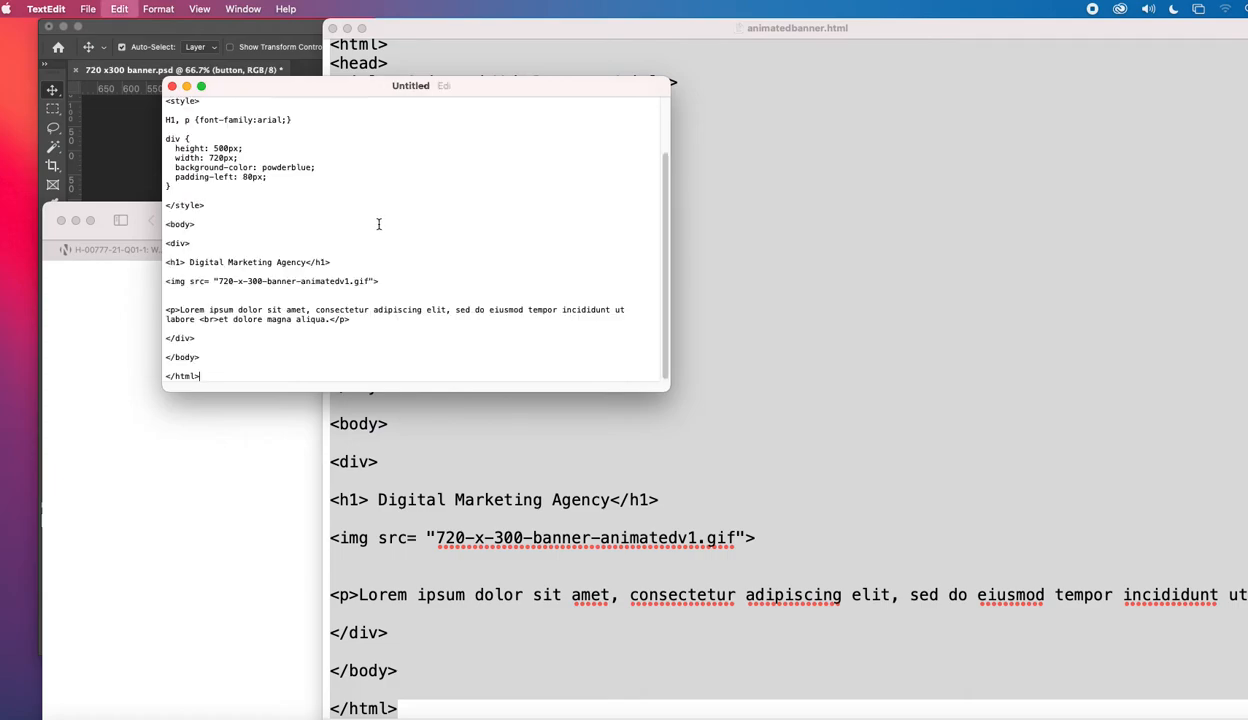
- Enlarge the untitled document's window to fill the screen and increase the code's text size four times
left_click_drag(669, 393, 838, 565)
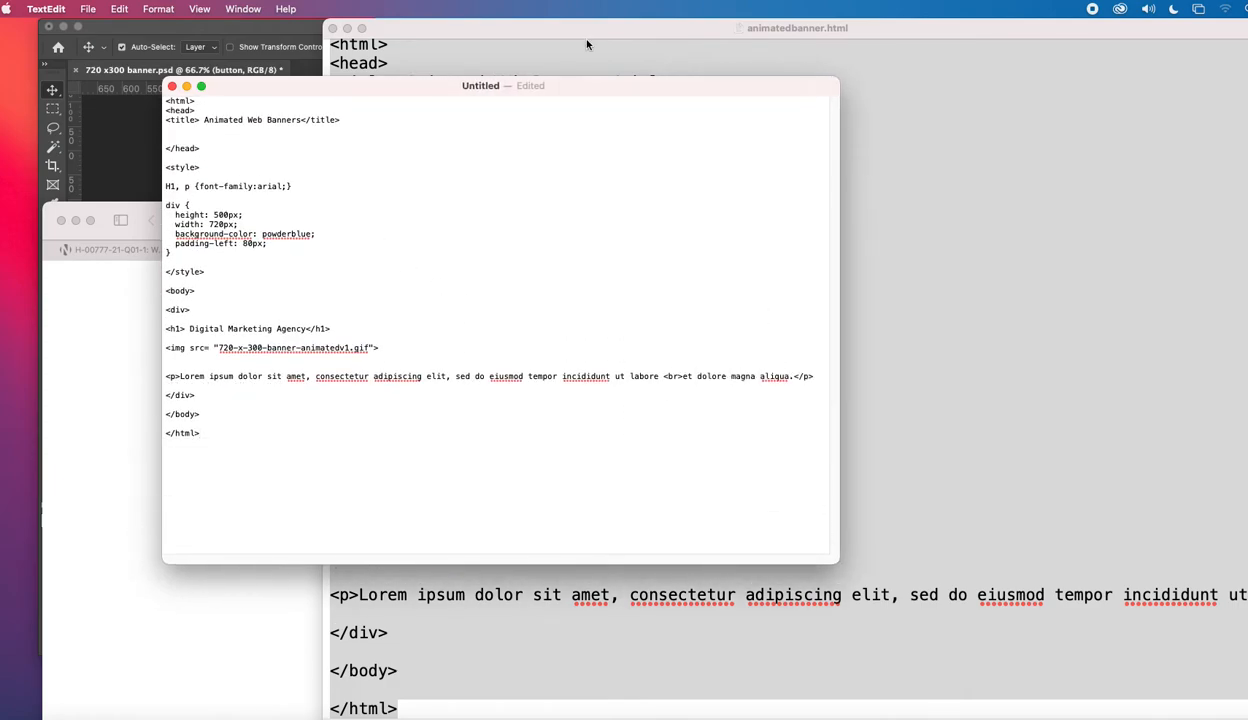
left_click(243, 9)
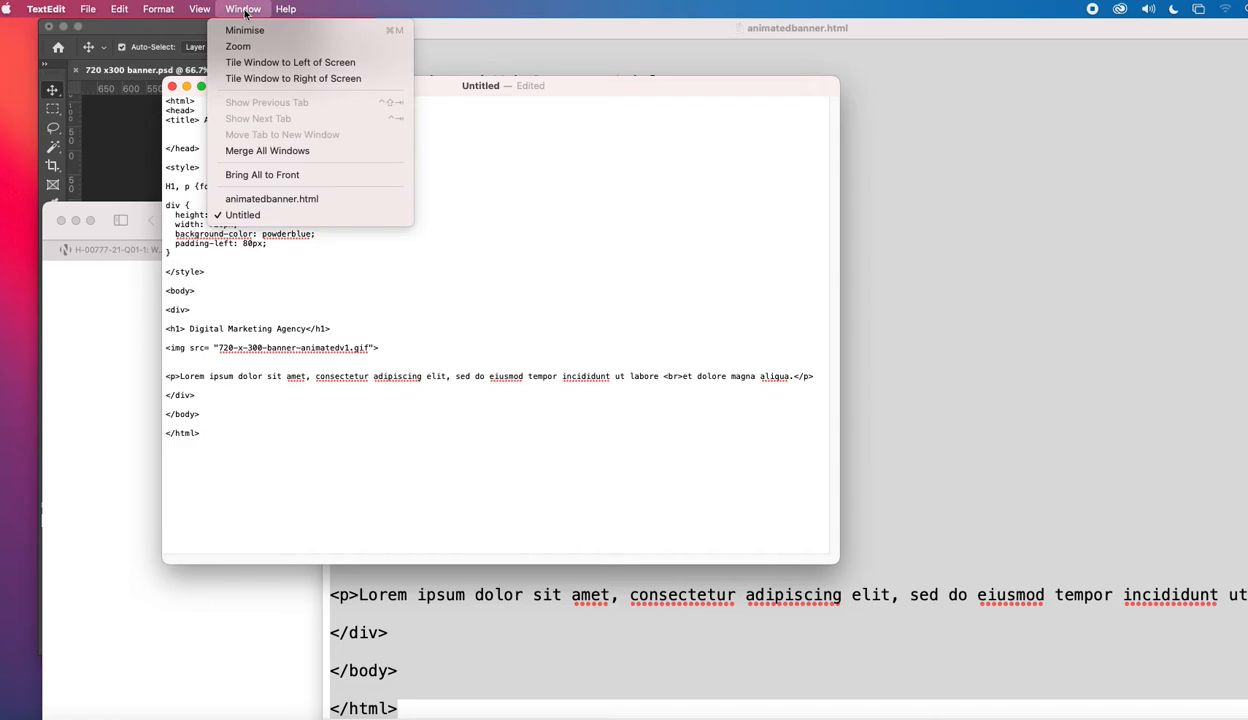
left_click(245, 46)
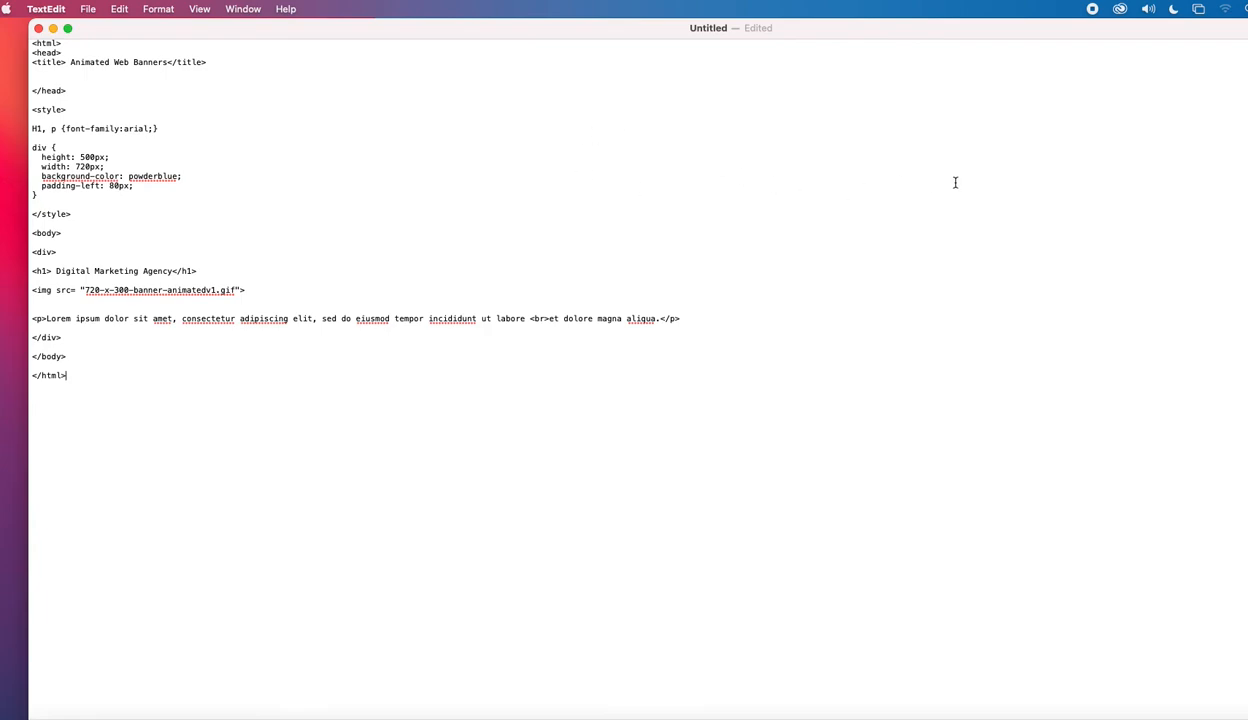
key("super+plus")
key("super+plus")
key("super+plus")
key("super+plus")
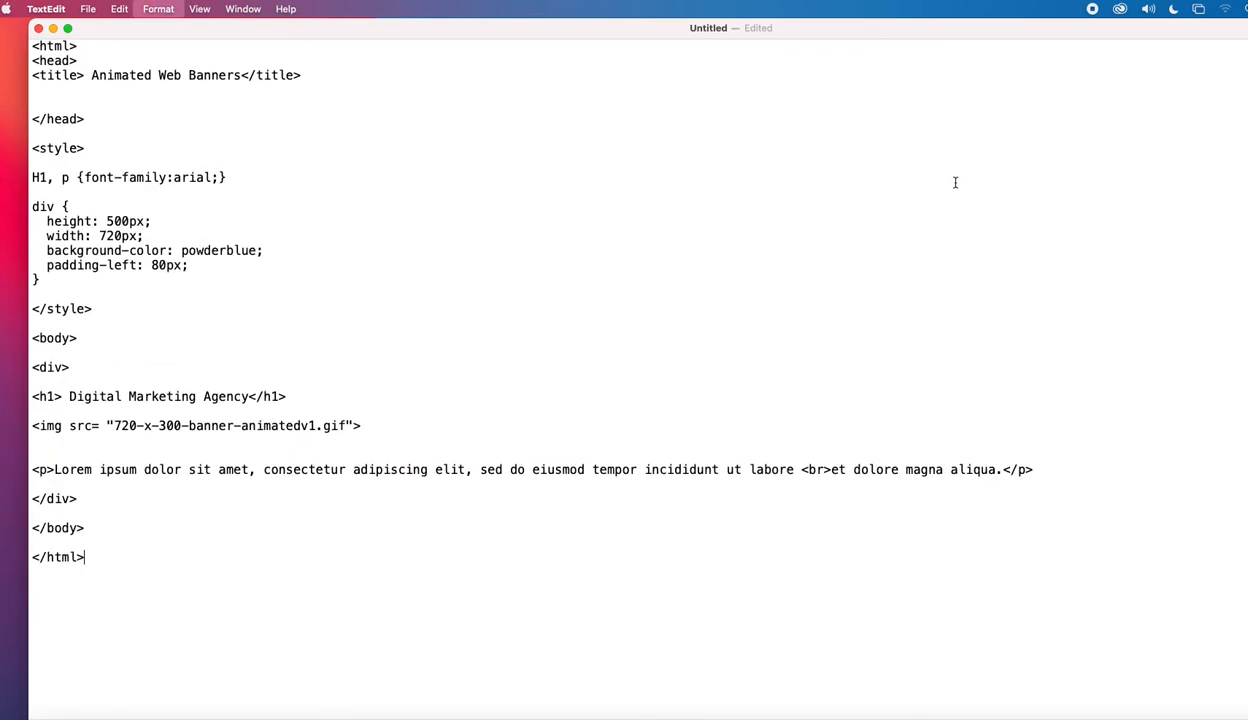
left_click(481, 312)
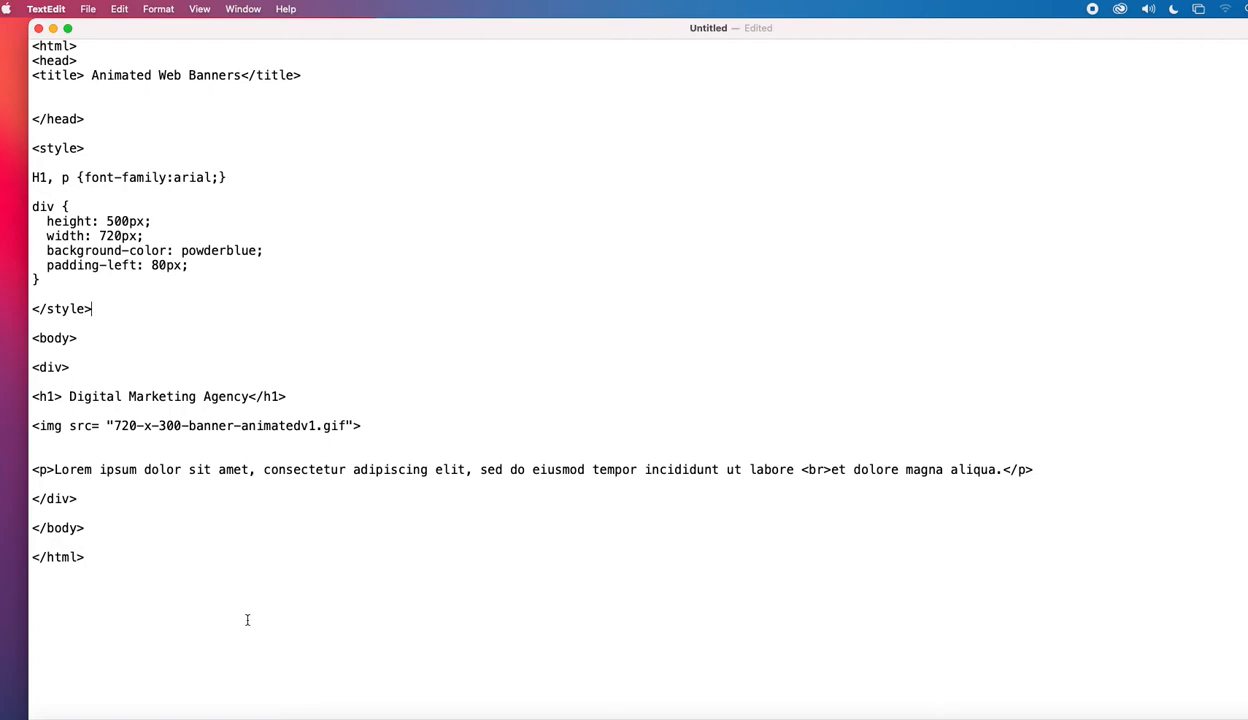
- Switch to Finder, show the Documents folder, and reposition and enlarge its window
left_click(1028, 715)
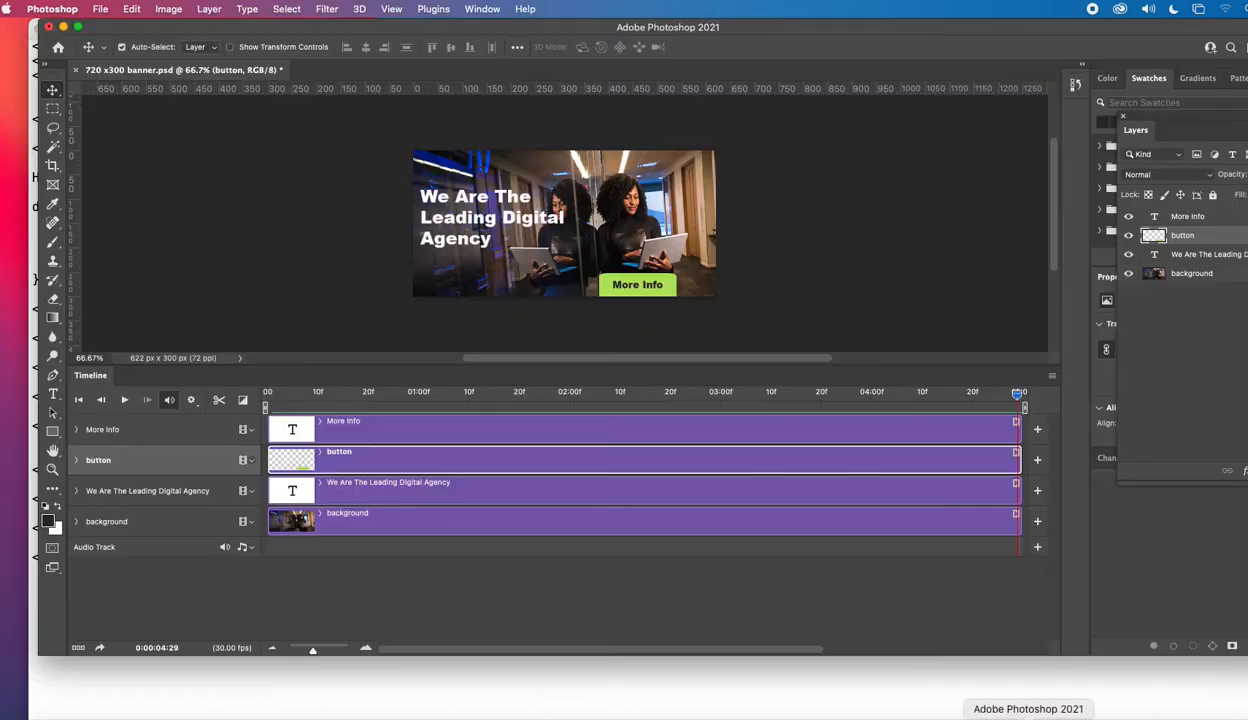
left_click(306, 684)
left_click(50, 716)
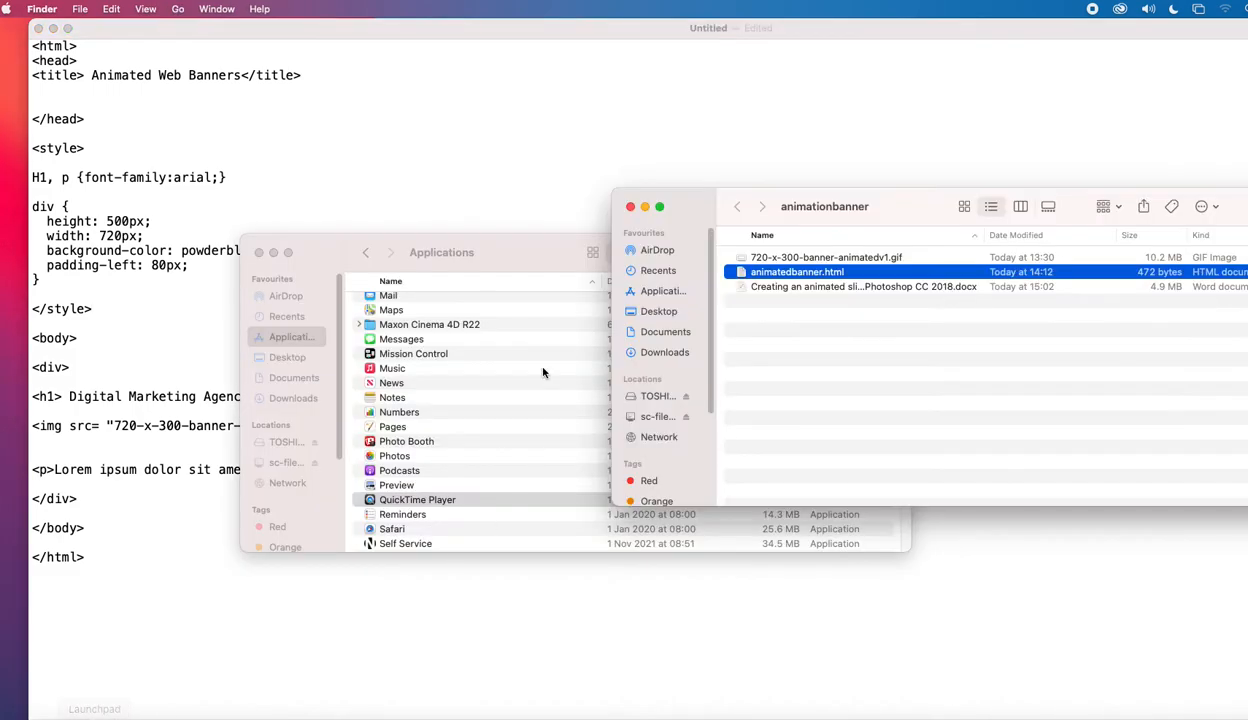
left_click(281, 358)
left_click(295, 378)
left_click_drag(517, 242, 475, 126)
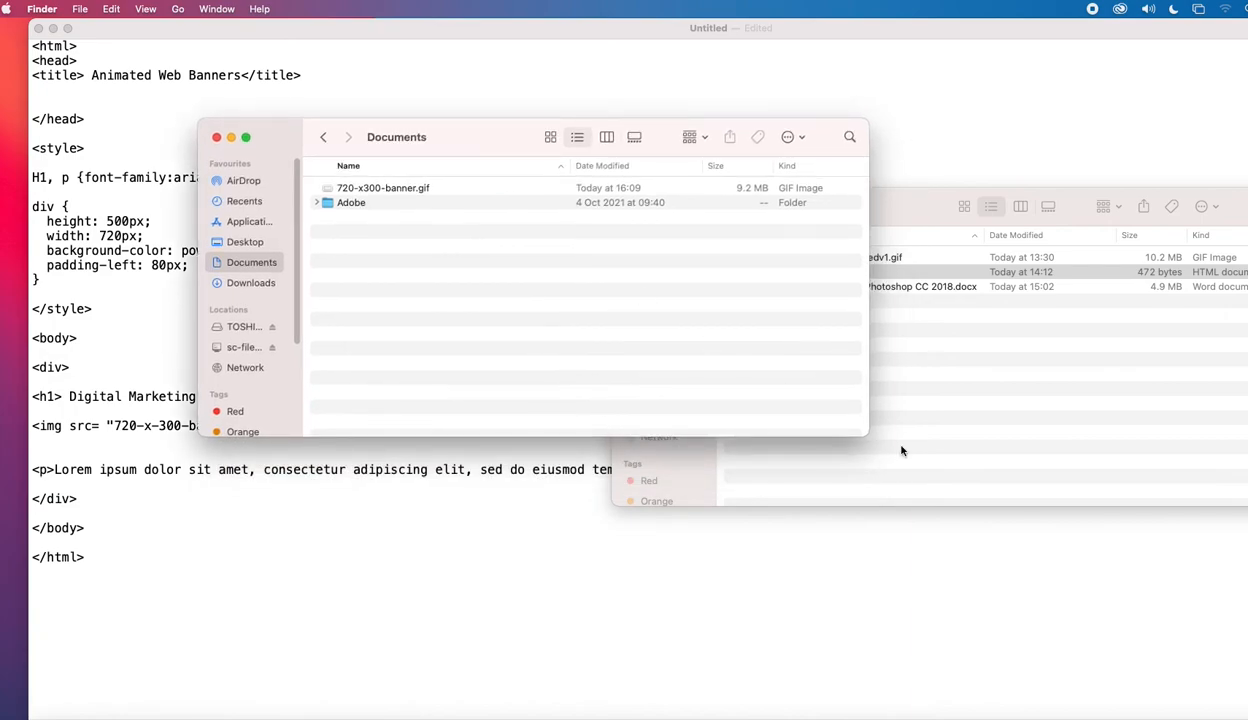
left_click_drag(866, 434, 1012, 541)
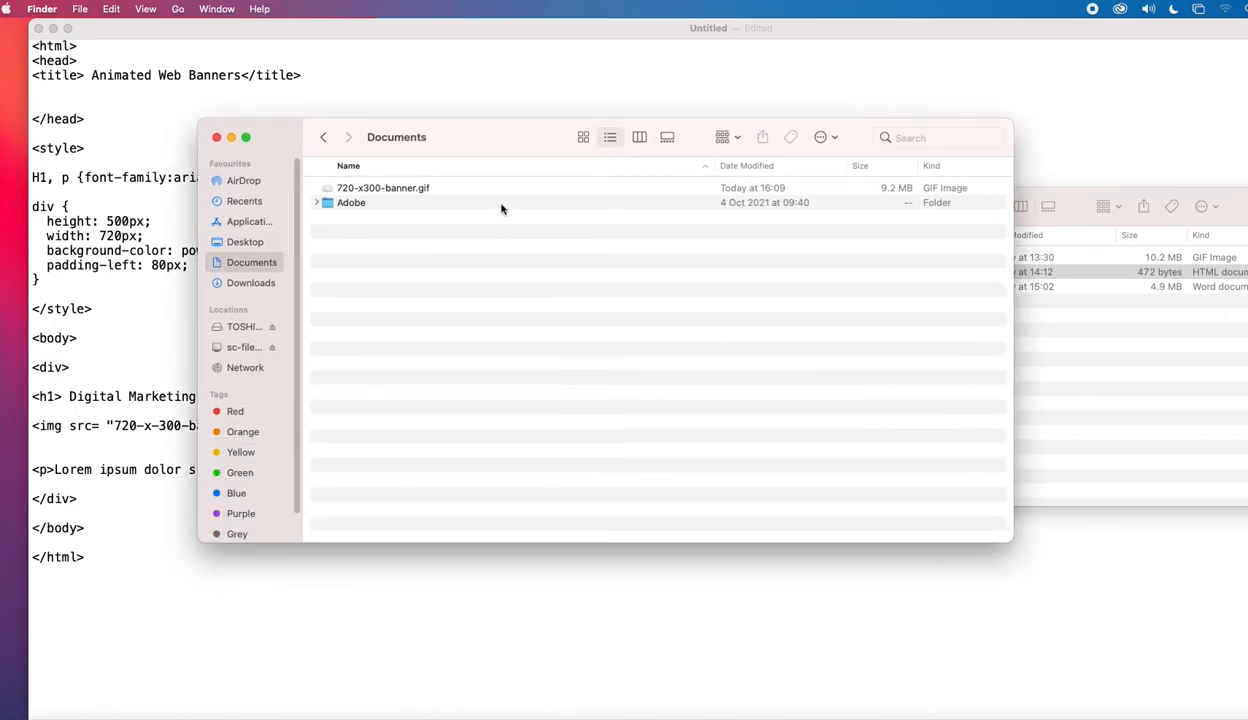
- Move 720-x300-banner.gif from Documents to the Desktop and show the Desktop's contents
left_click(336, 190)
left_click_drag(318, 188, 253, 246)
left_click(248, 243)
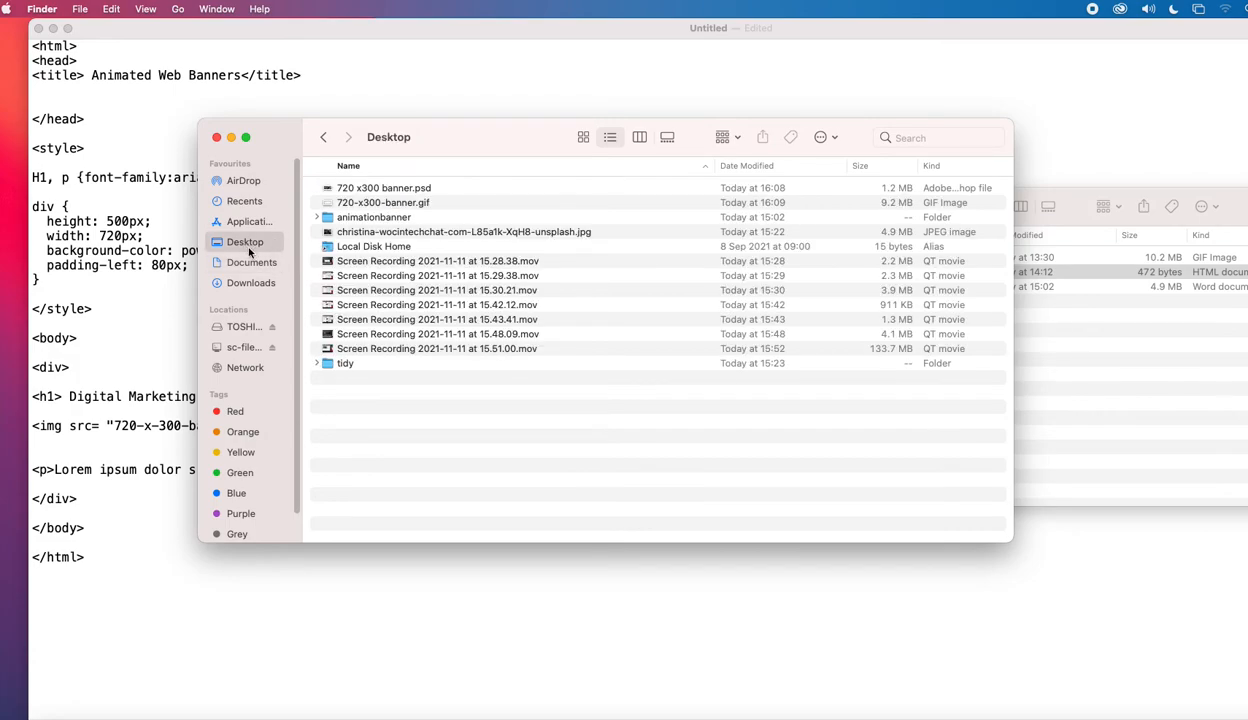
- Create a new folder named "animated banner1" on the Desktop
left_click(97, 8)
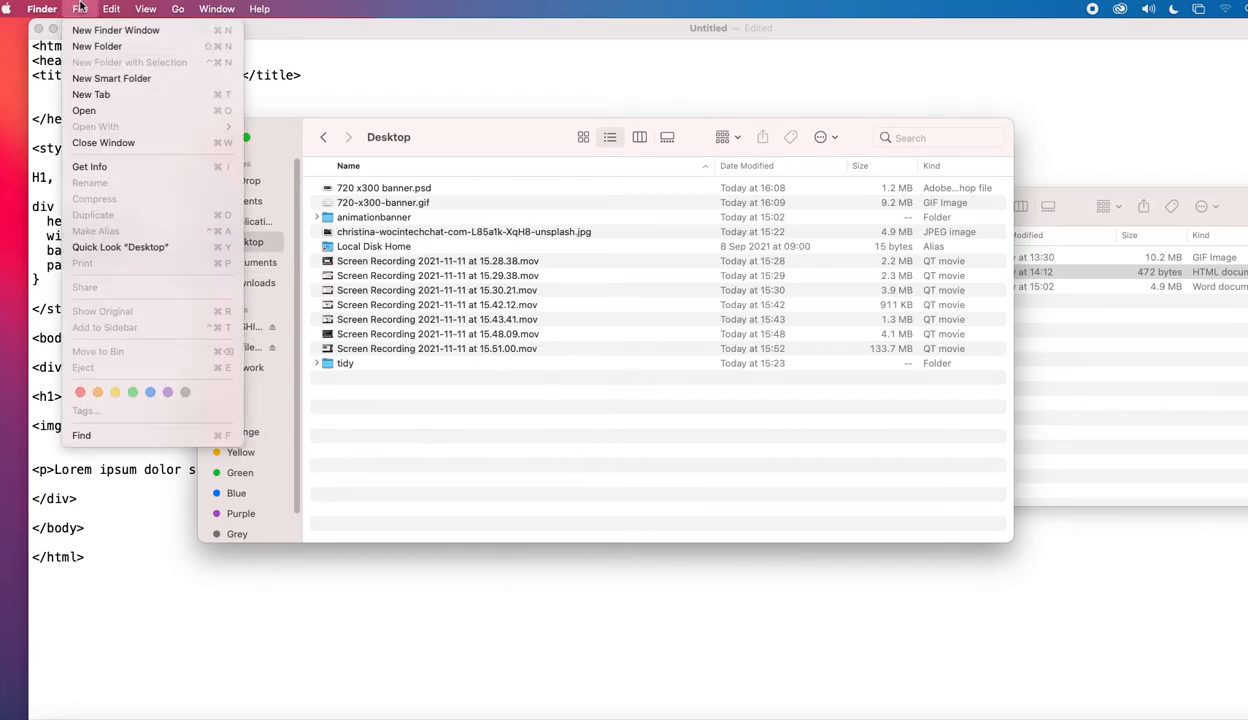
left_click(105, 44)
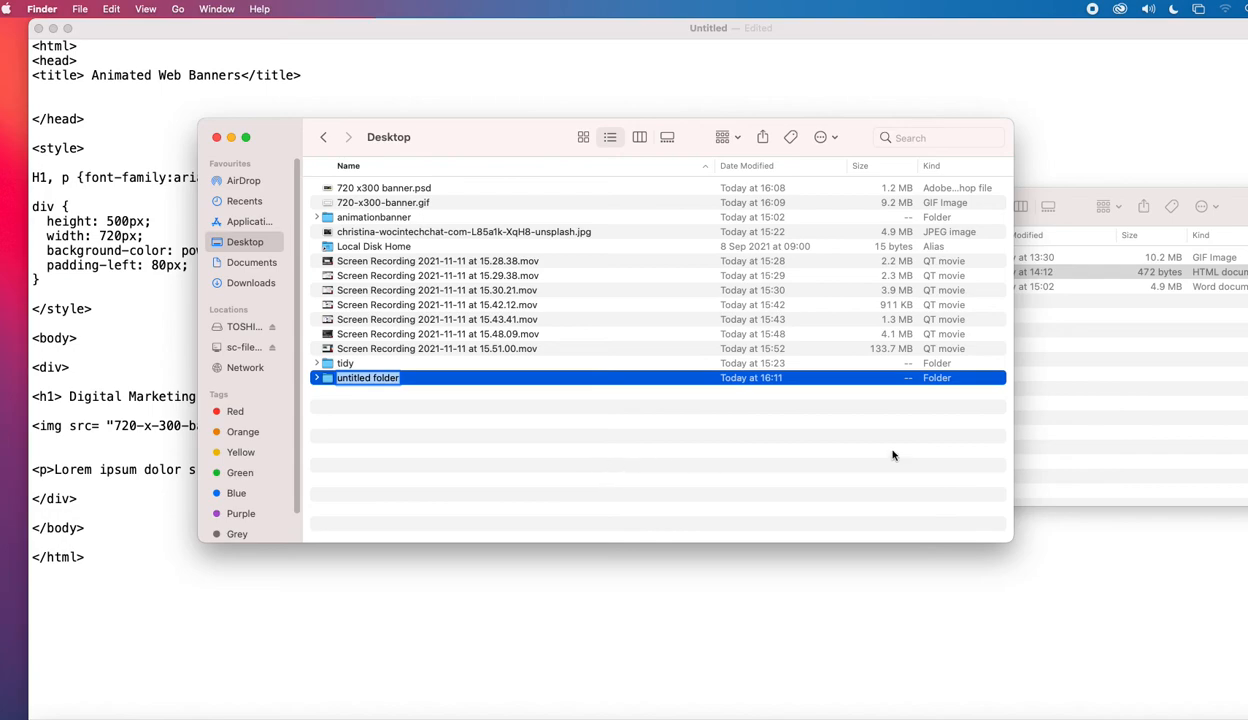
type("animated banner1")
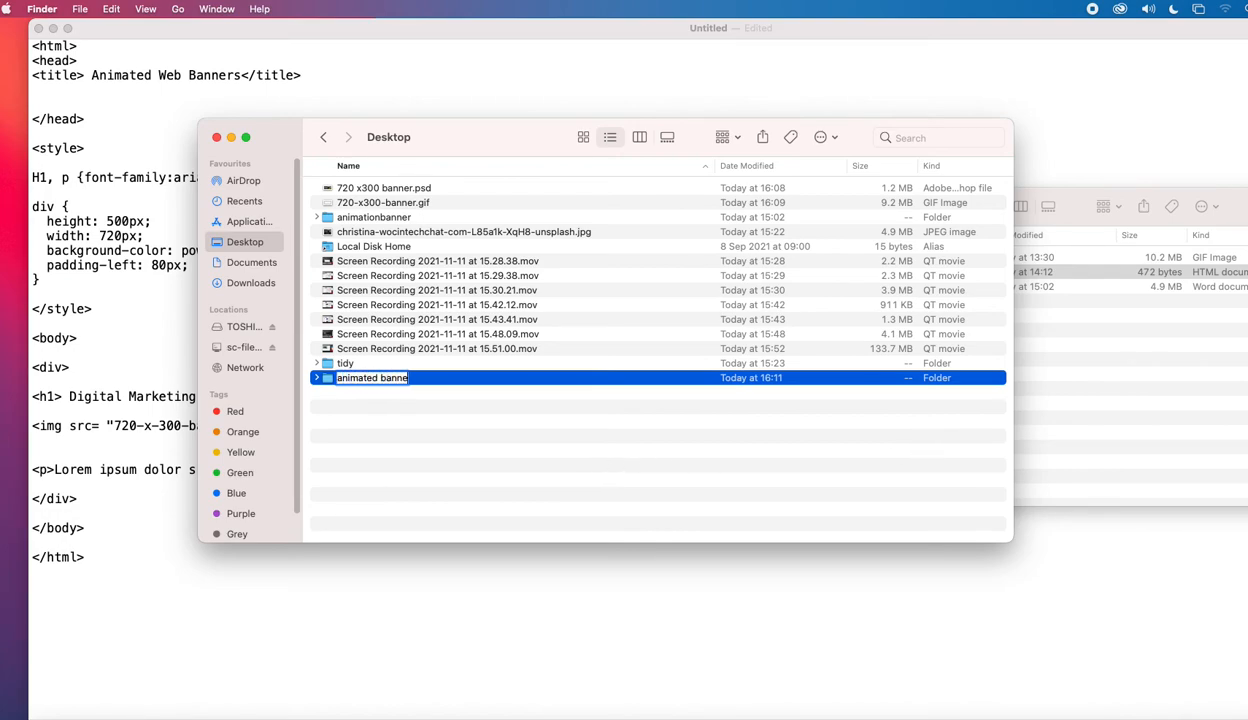
left_click(329, 384)
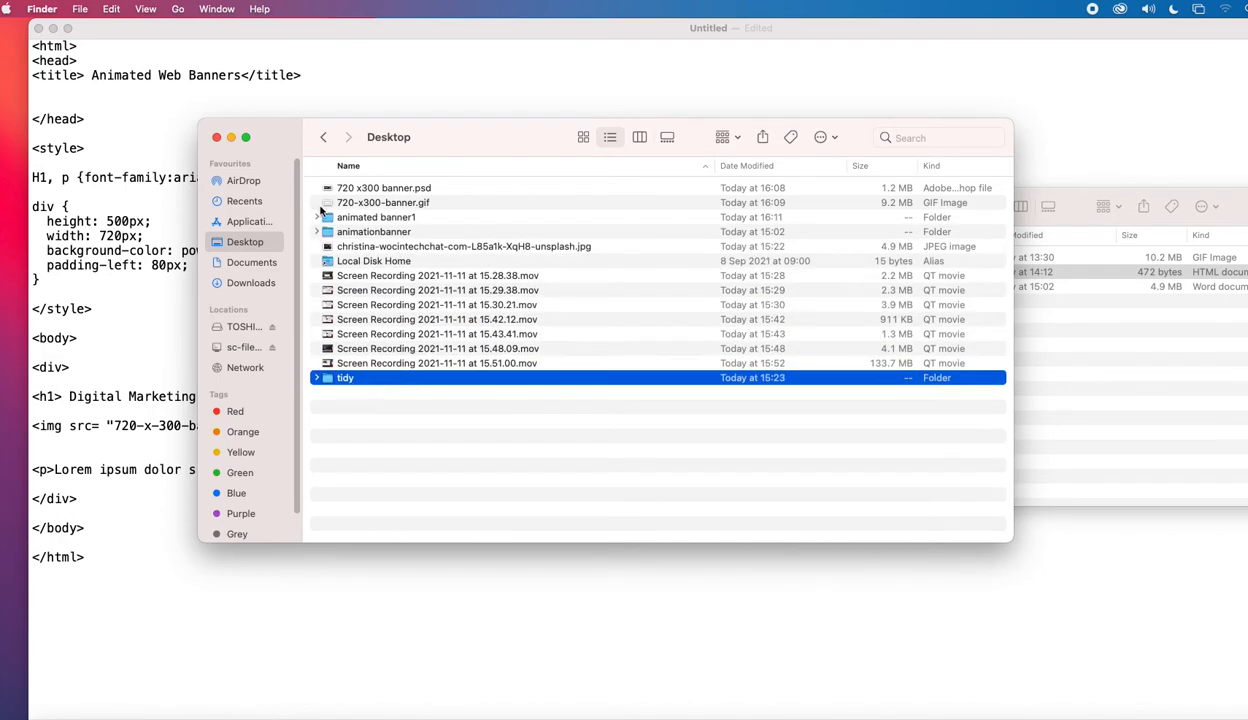
- Move 720-x300-banner.gif into the animated banner1 folder, open that folder and shift its window clear of the code
left_click_drag(323, 205, 326, 215)
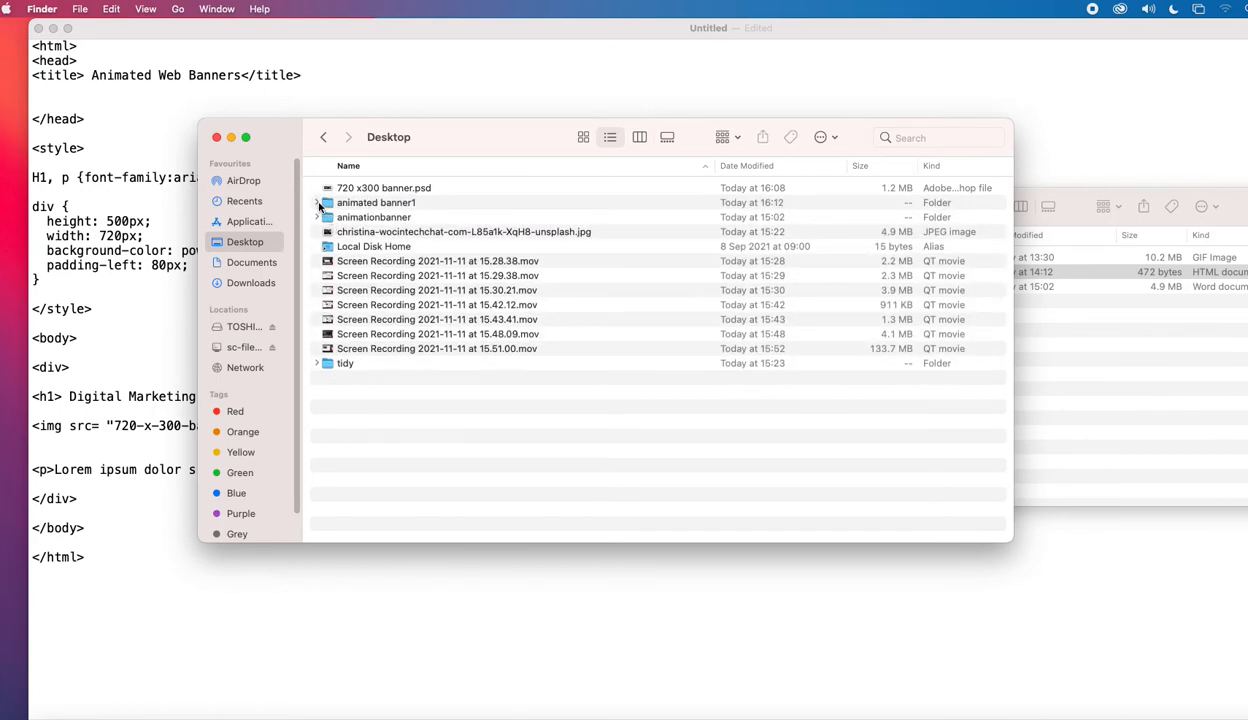
left_click(317, 203)
left_click(340, 215)
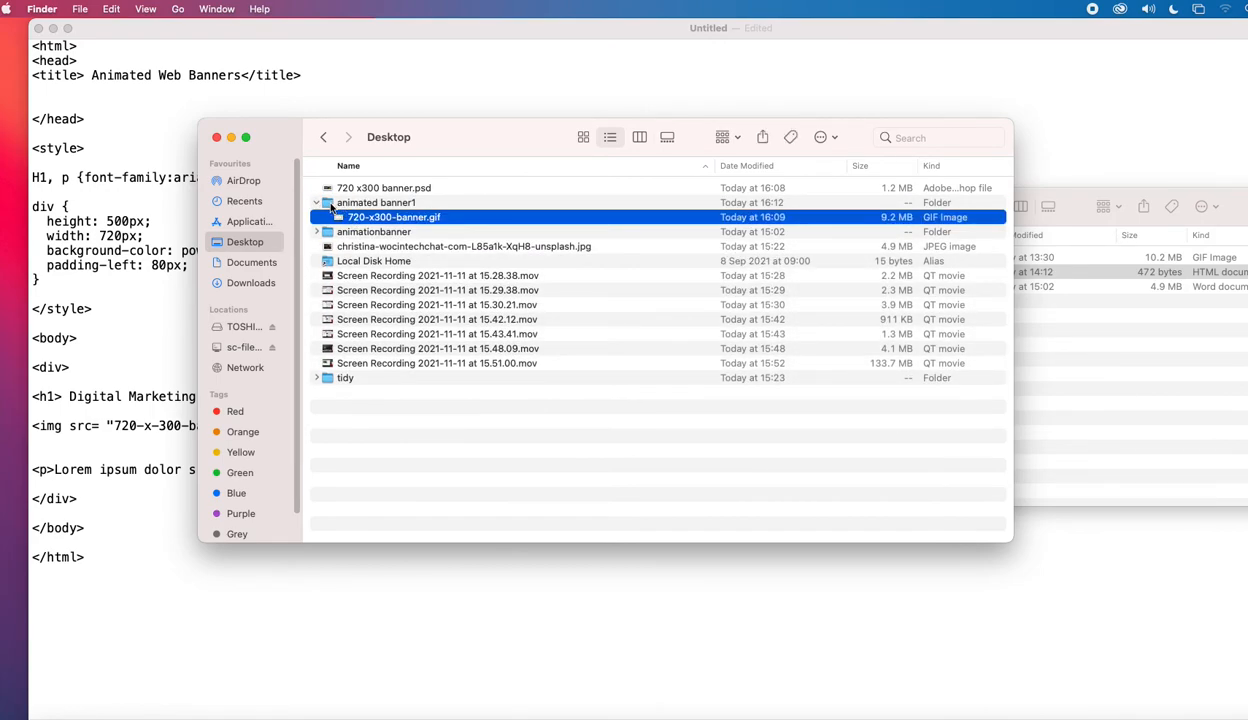
double_click(331, 204)
left_click_drag(380, 130, 636, 161)
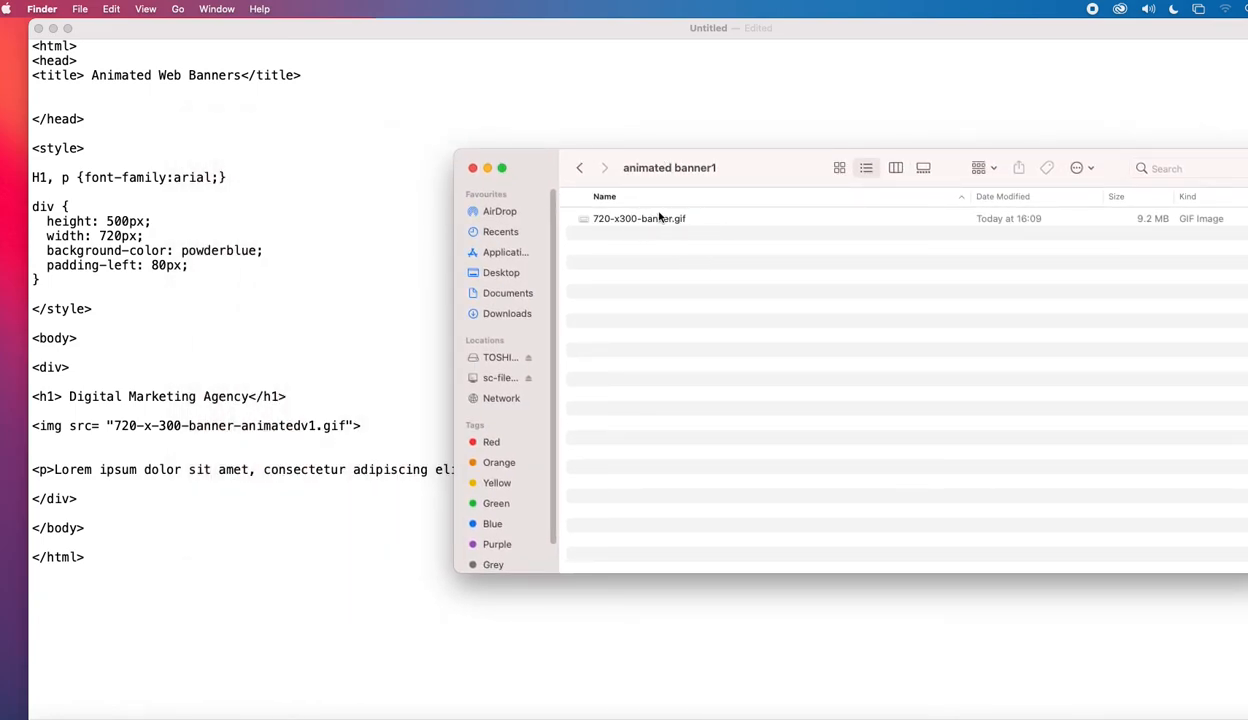
- Start saving the untitled TextEdit document and choose the animated banner1 folder on the Desktop as its location
left_click(267, 281)
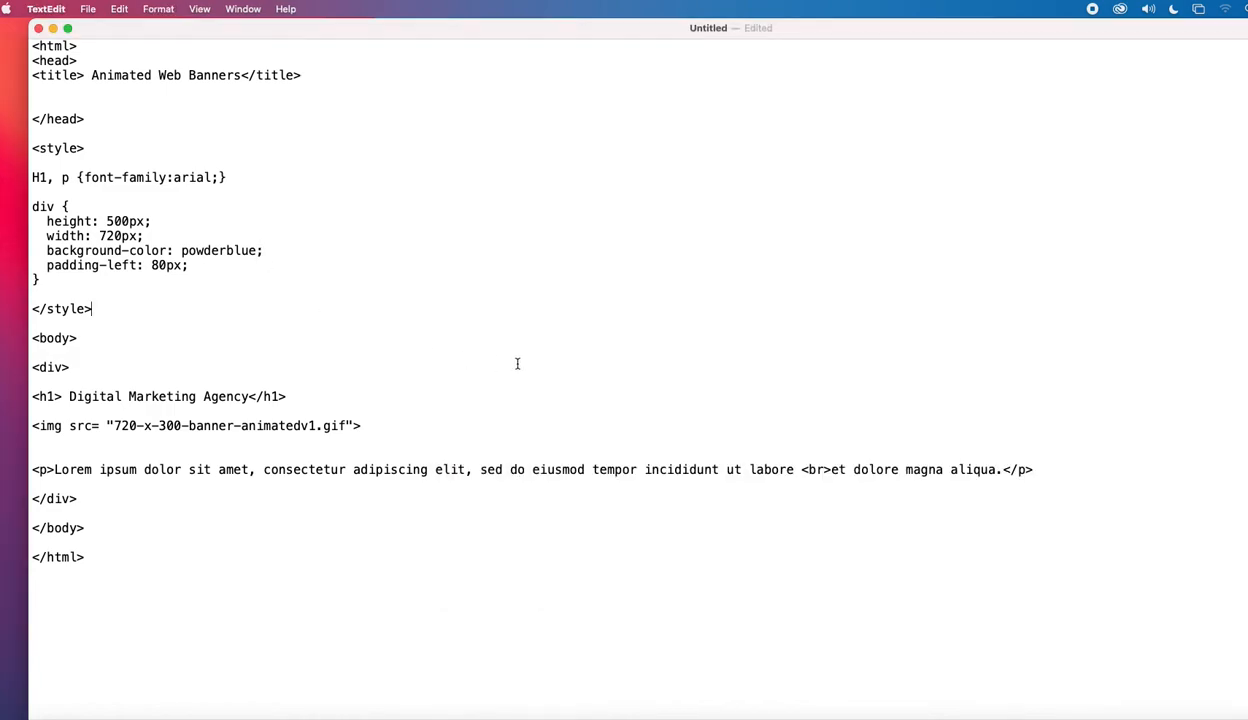
left_click(88, 9)
left_click(106, 106)
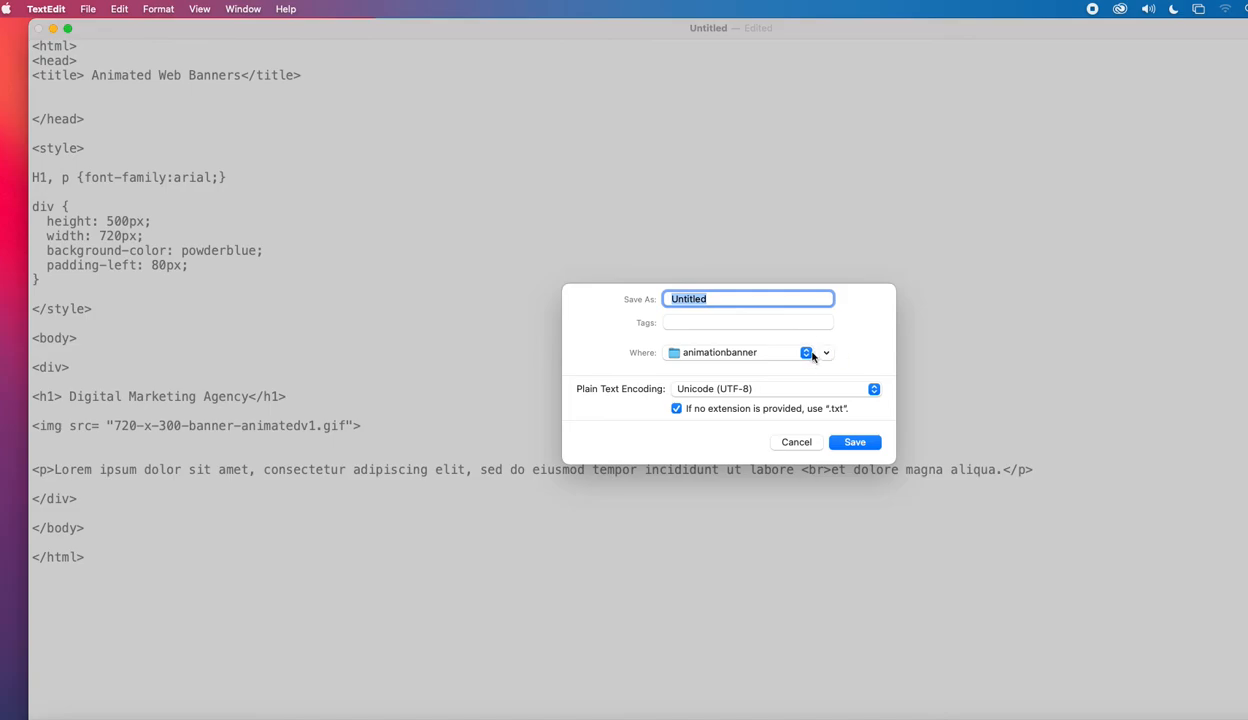
left_click(806, 353)
left_click(754, 370)
left_click(826, 353)
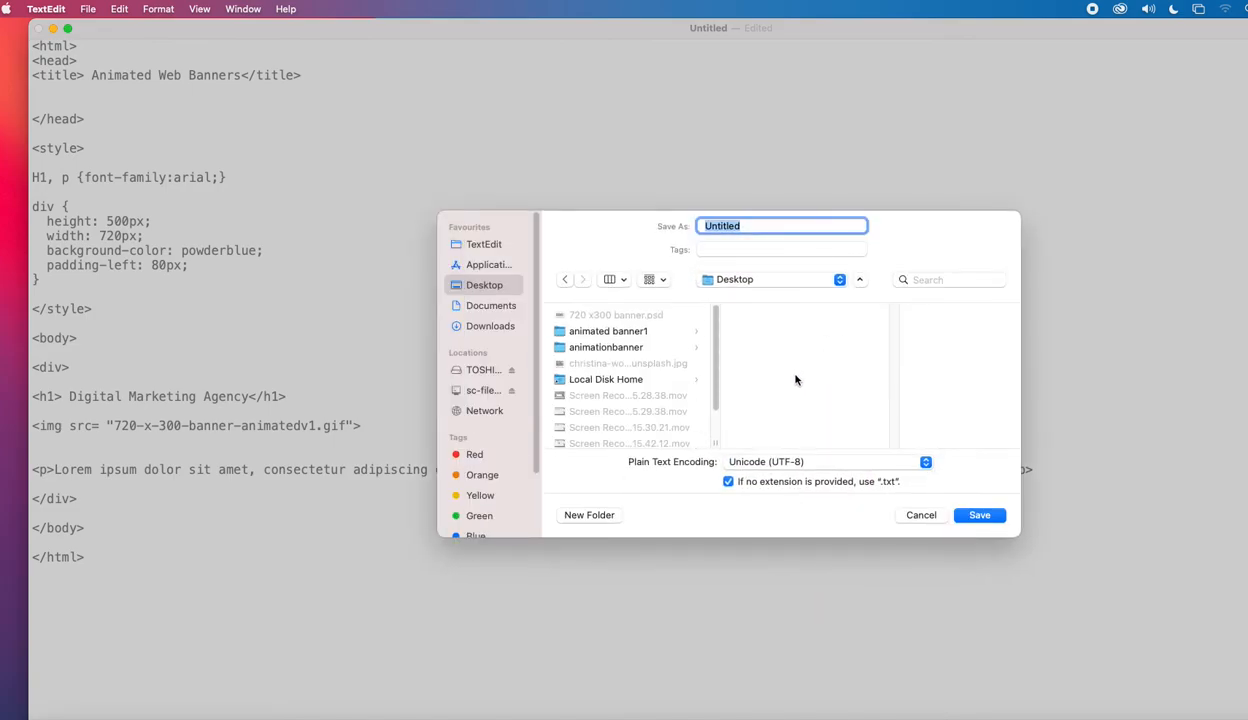
left_click(593, 350)
left_click(596, 333)
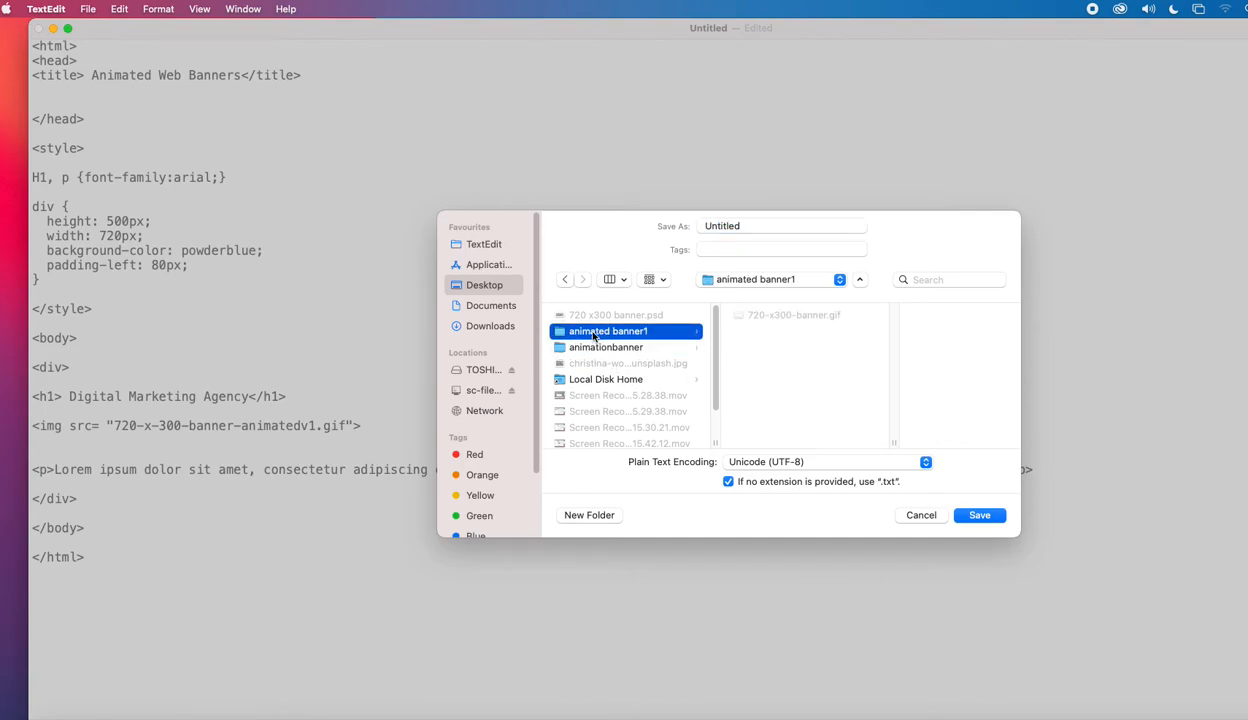
- Name the document animated_banner.html and save it, keeping the .html extension
double_click(708, 224)
type("anima")
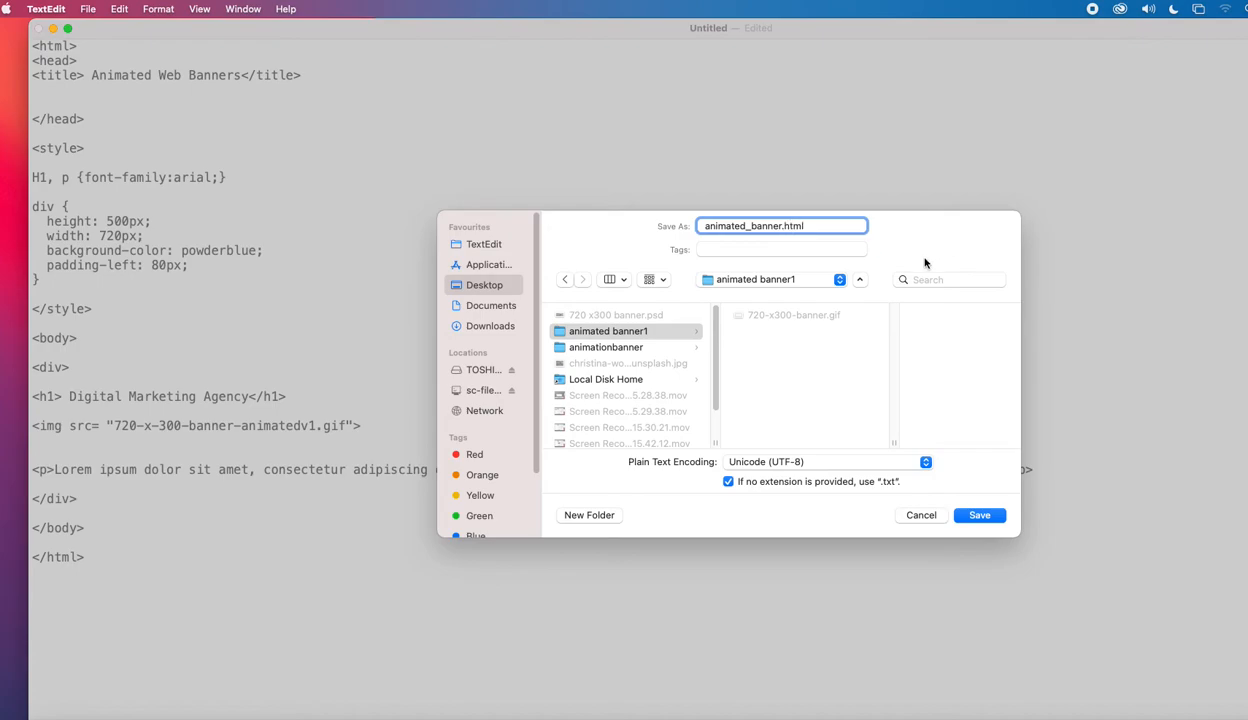
left_click(978, 515)
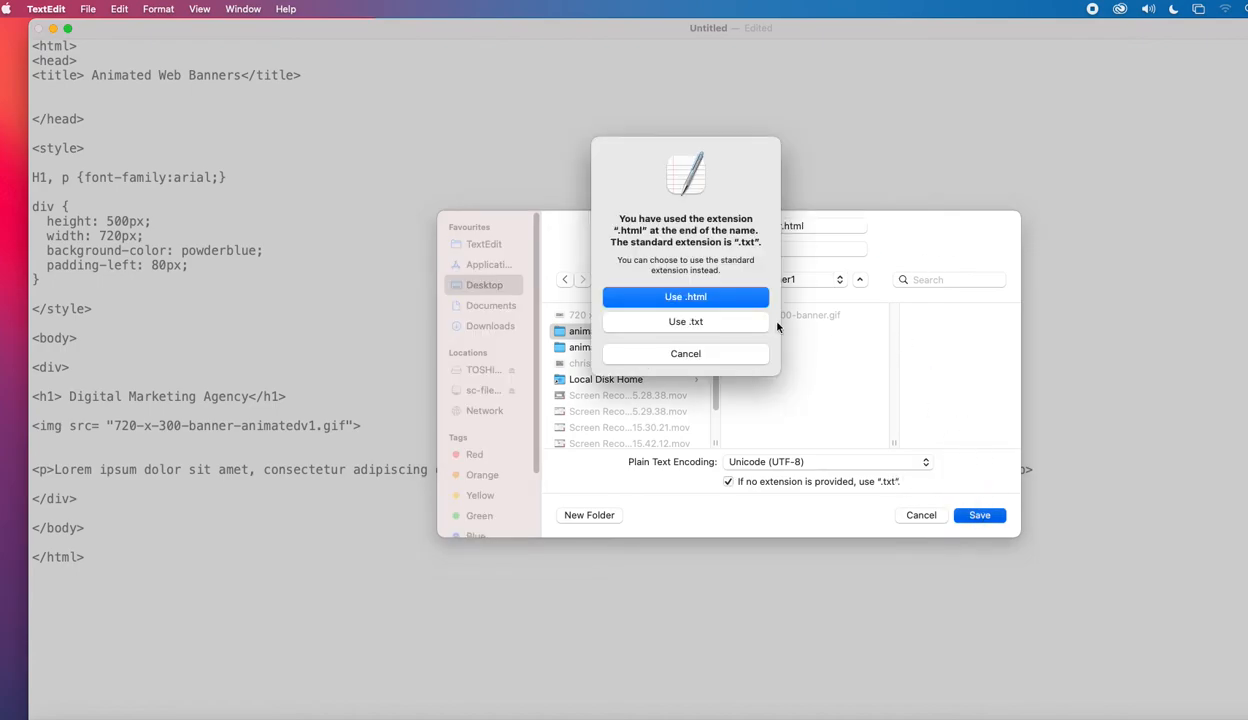
left_click(696, 296)
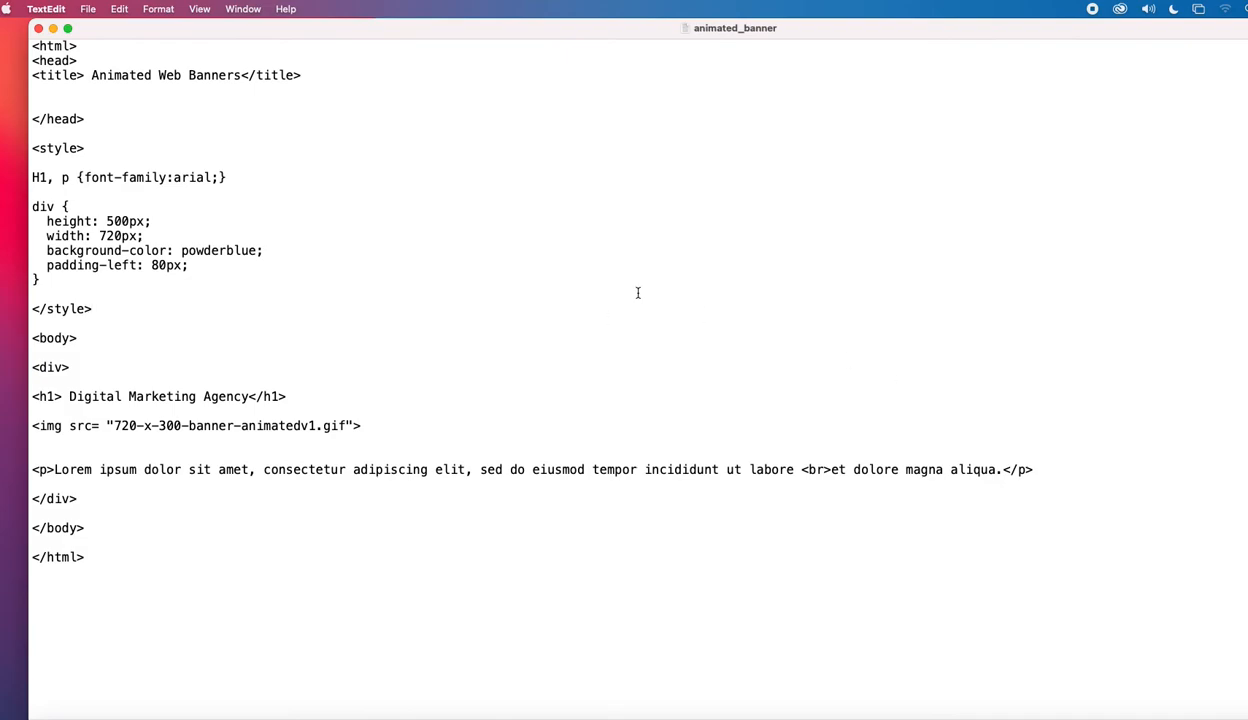
- Examine the page's opening html and head tags and highlight the h1 heading line
left_click(445, 325)
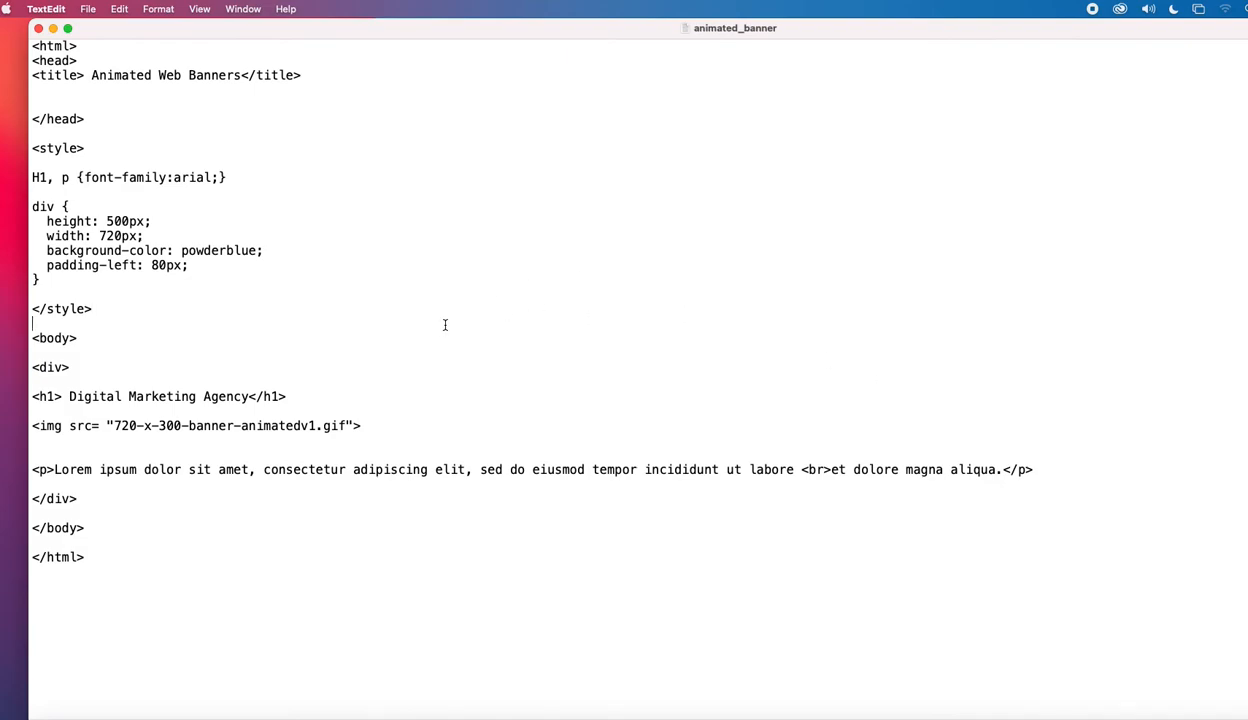
left_click_drag(33, 46, 51, 69)
left_click(98, 60)
left_click_drag(289, 398, 30, 400)
left_click(222, 319)
- Switch to Finder and copy the name of the GIF file in the animated banner1 folder
left_click(50, 712)
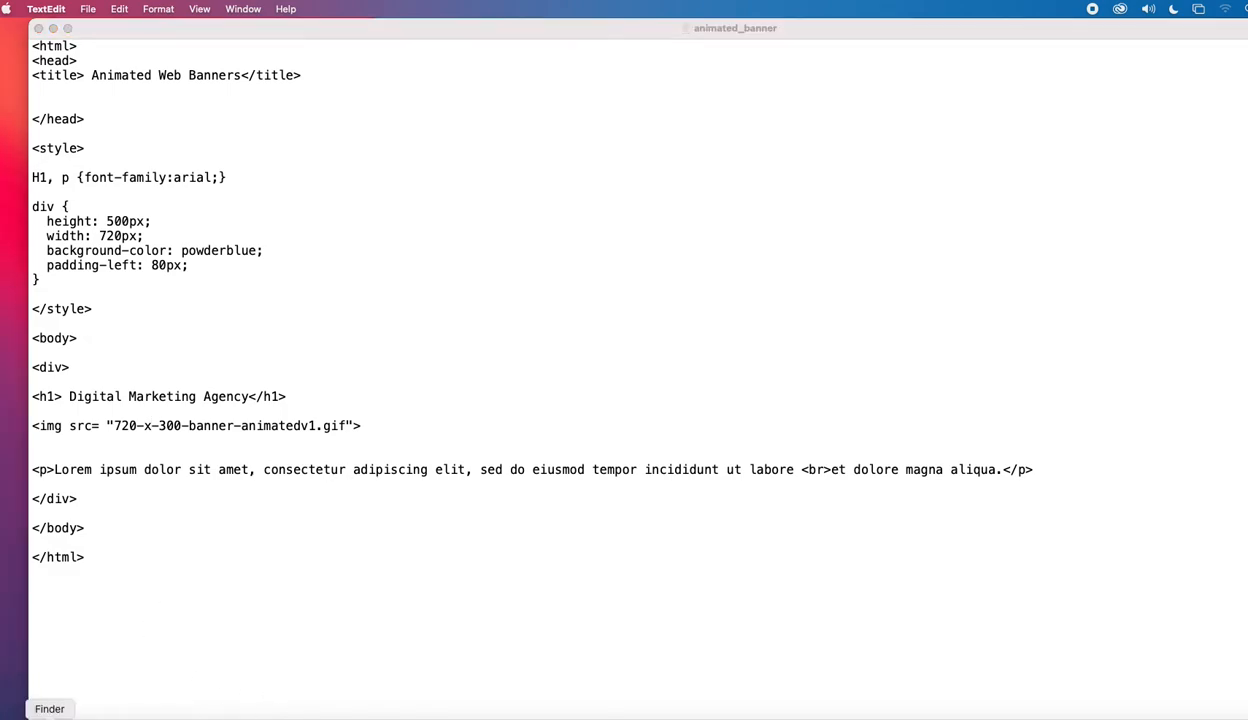
left_click(624, 219)
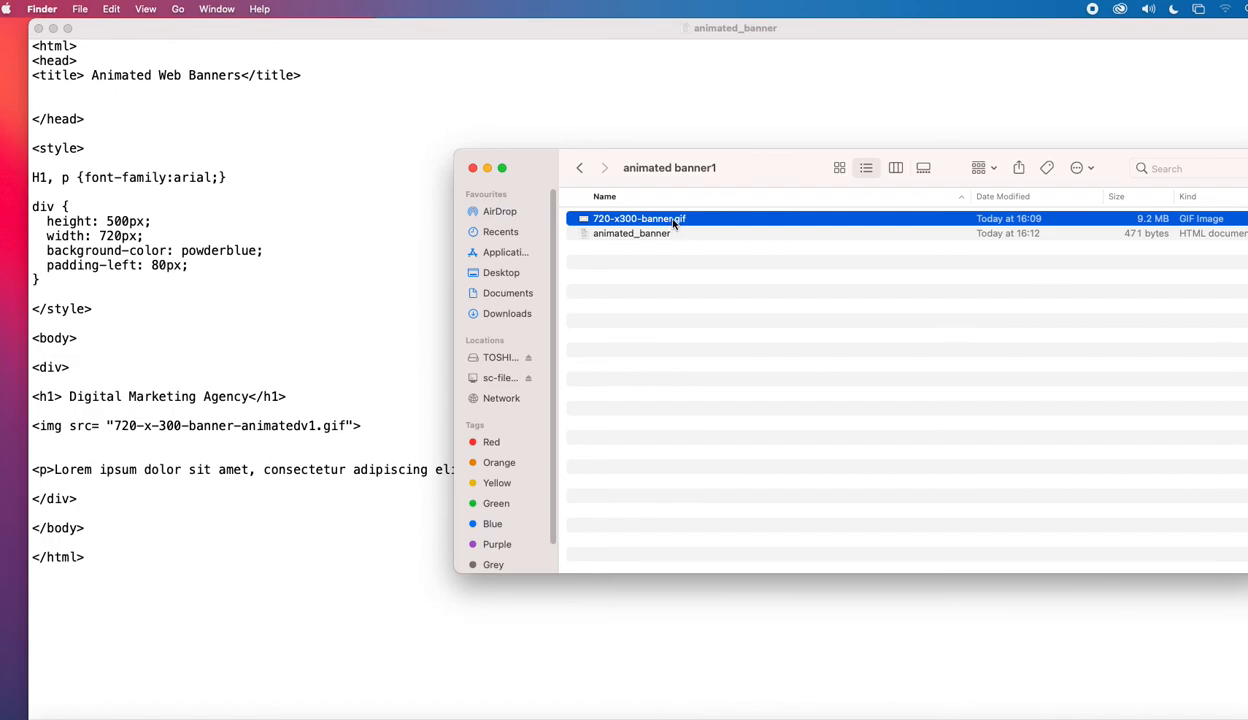
key("Return")
key("super+c")
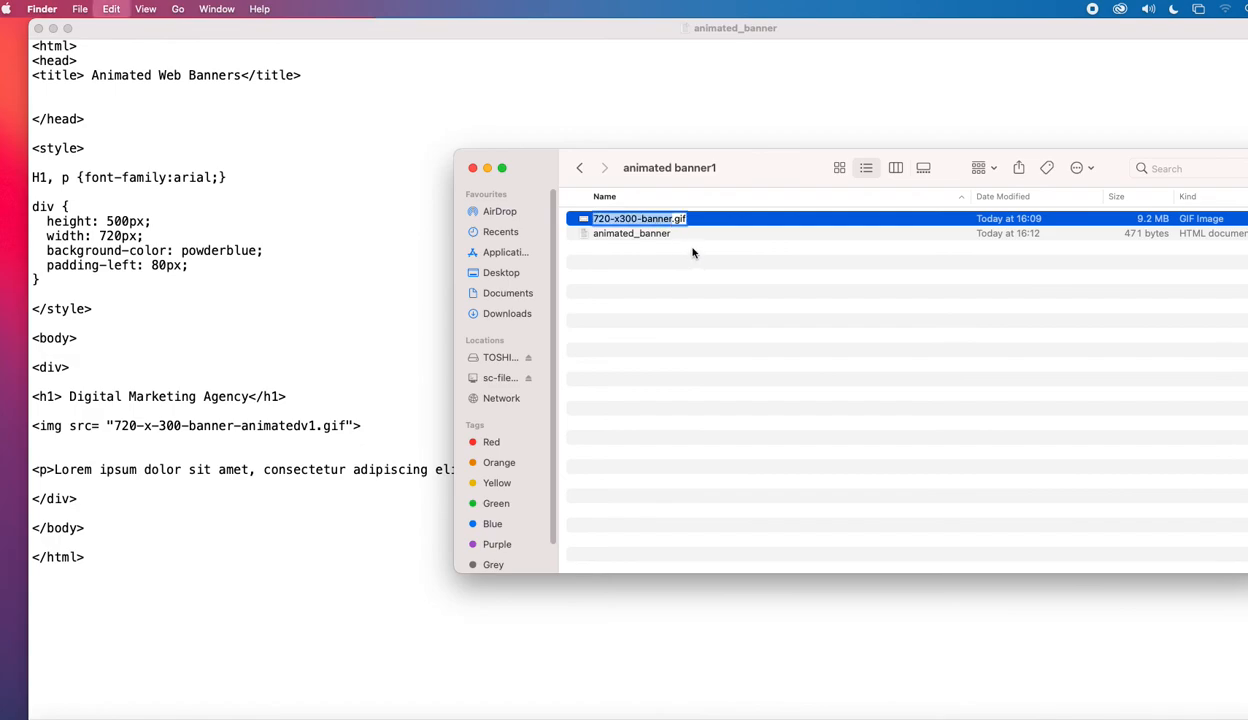
- Replace the file name in the img src attribute of animated_banner with 720-x300-banner.gif
left_click(250, 420)
left_click_drag(345, 425, 115, 428)
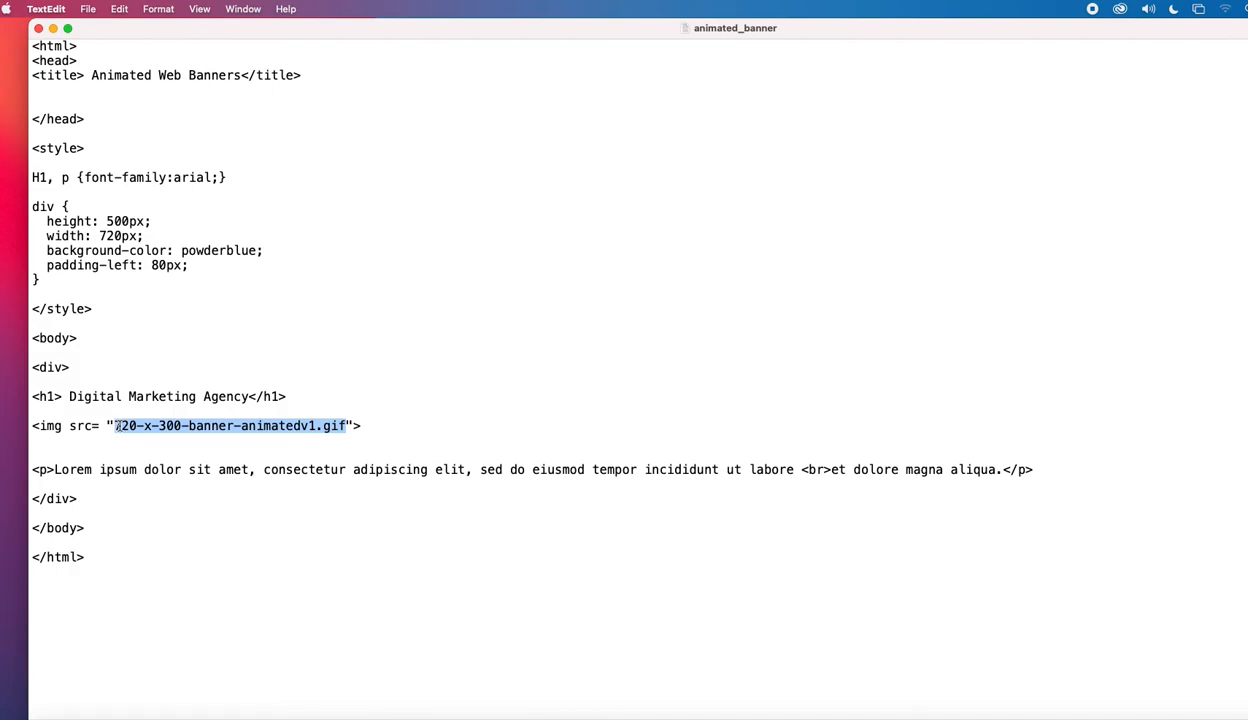
key("super+v")
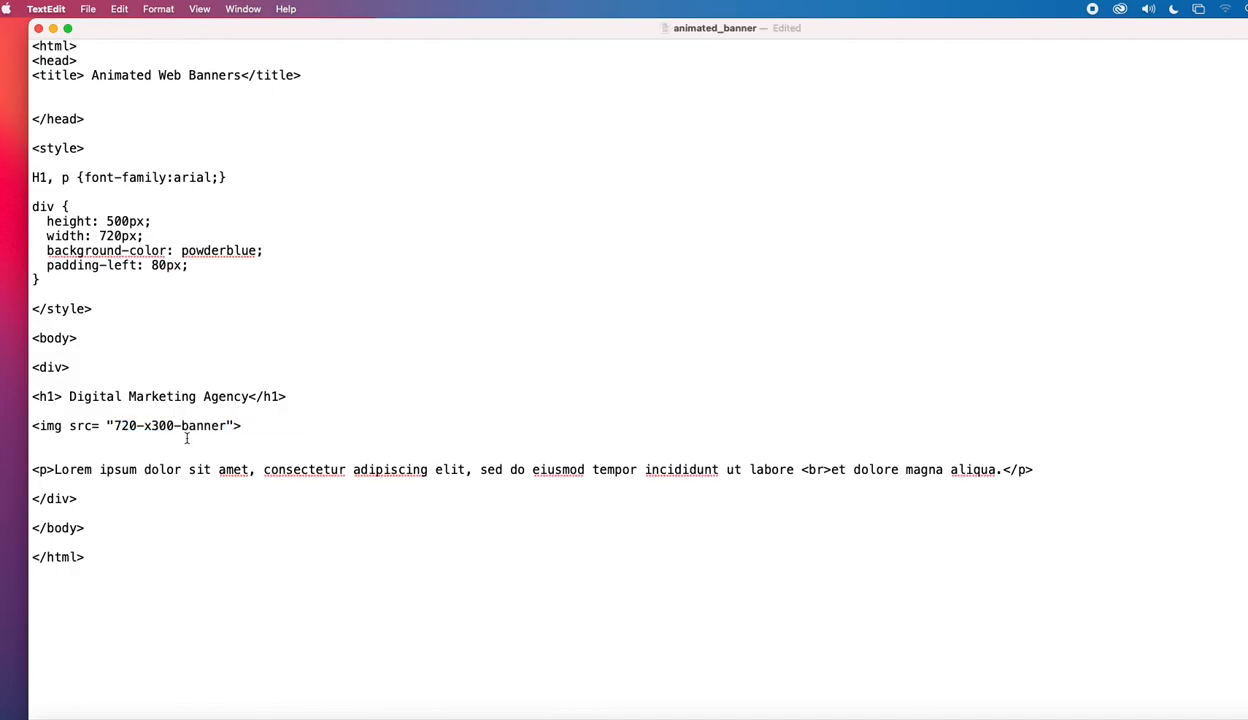
type(".gif")
- Select the powderblue background-color value in the div style rule
left_click_drag(80, 272, 61, 274)
left_click(92, 264)
left_click_drag(257, 251, 183, 256)
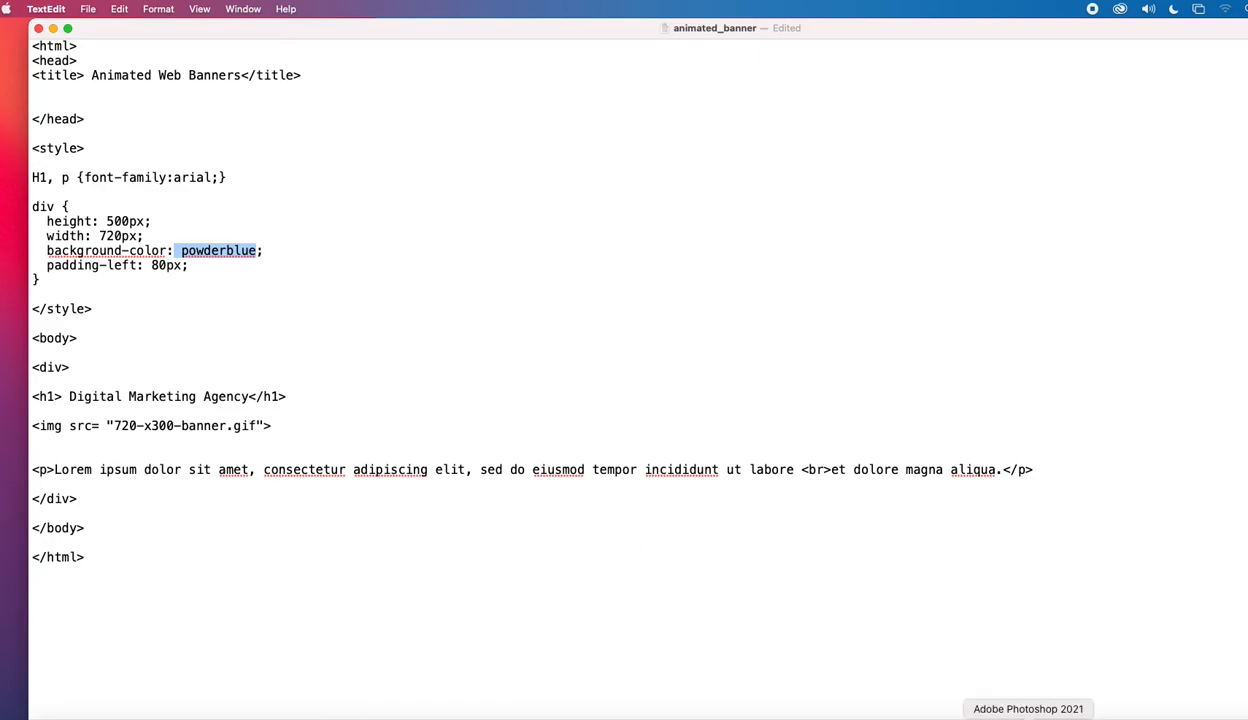
- Switch to Photoshop, hide the timeline, and sample the blue of the window in the banner photo with the Eyedropper tool
left_click(1025, 712)
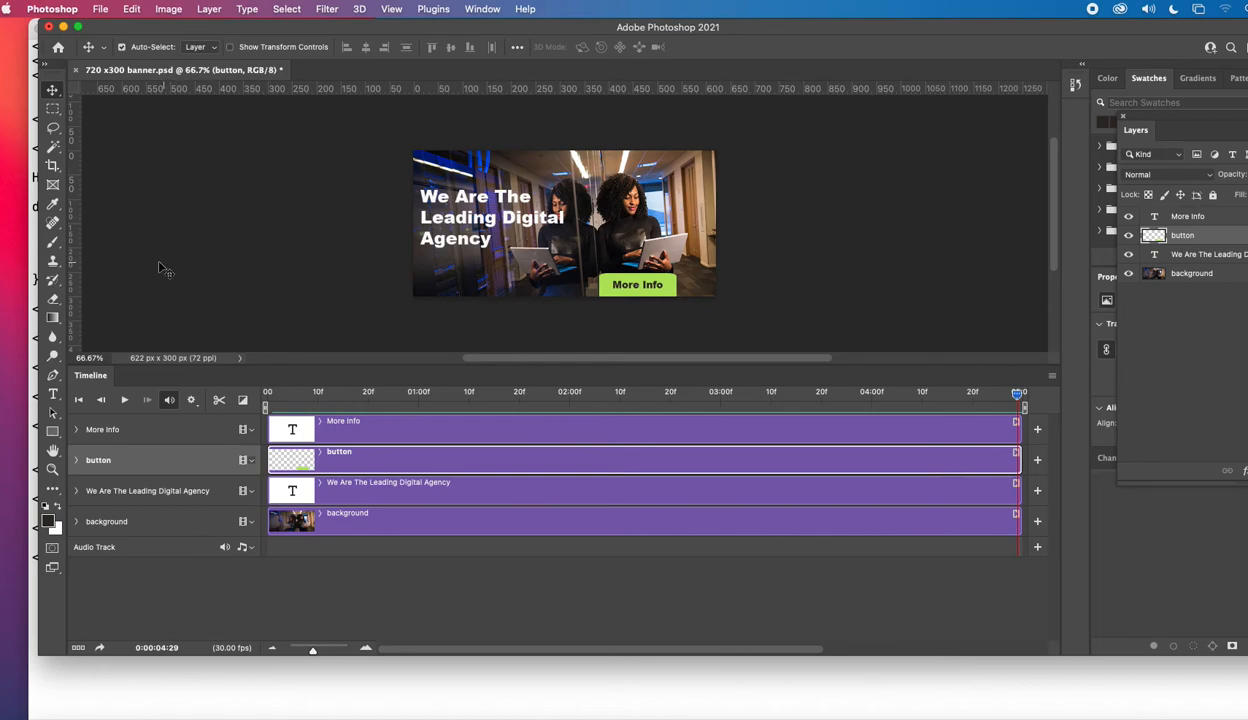
left_click(484, 9)
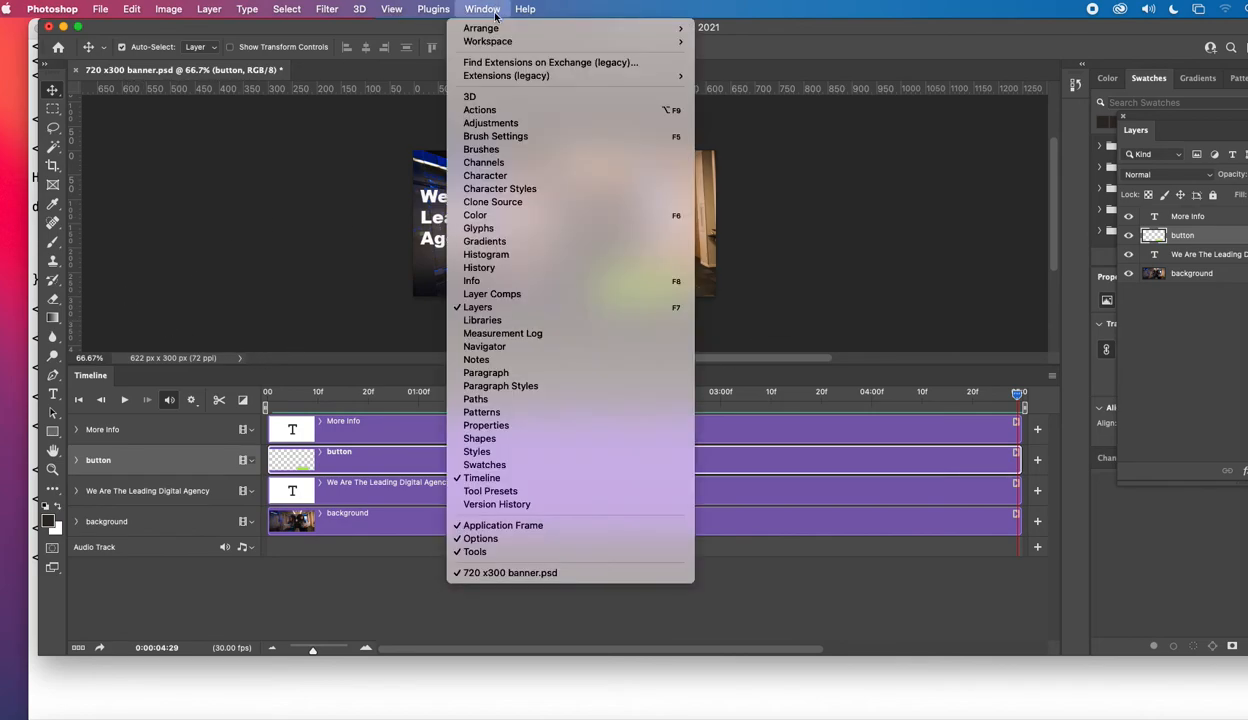
left_click(516, 480)
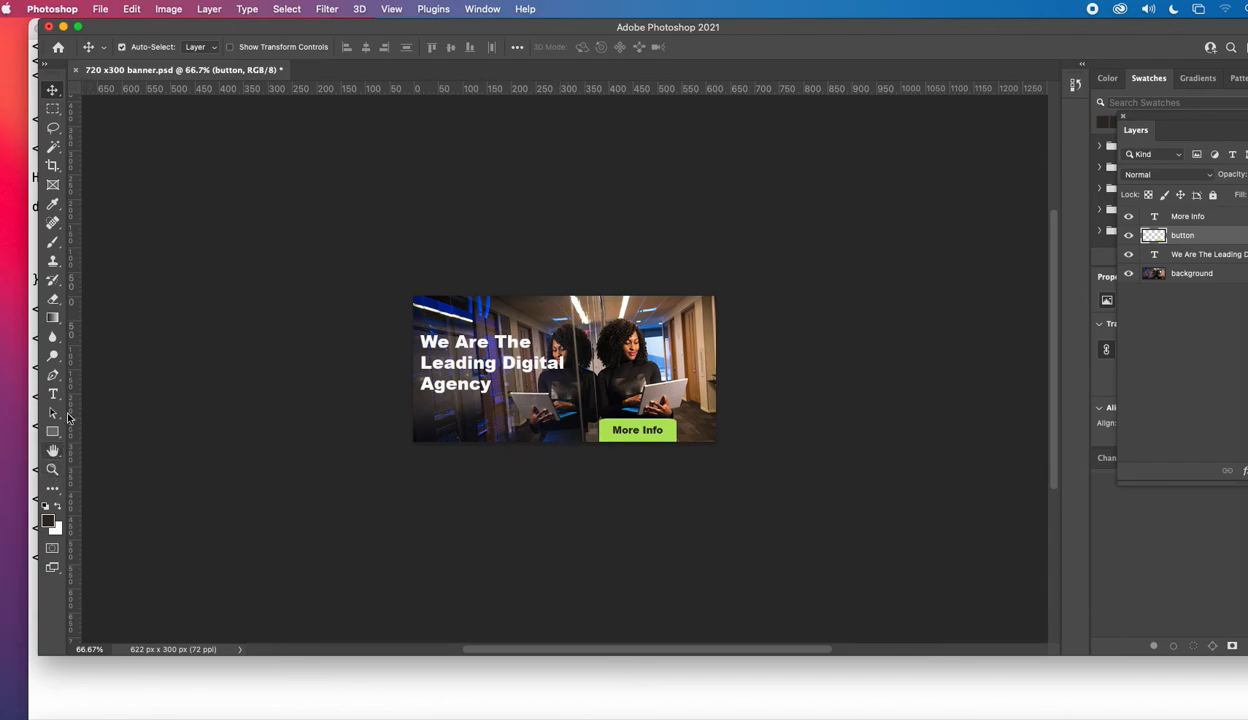
left_click(55, 206)
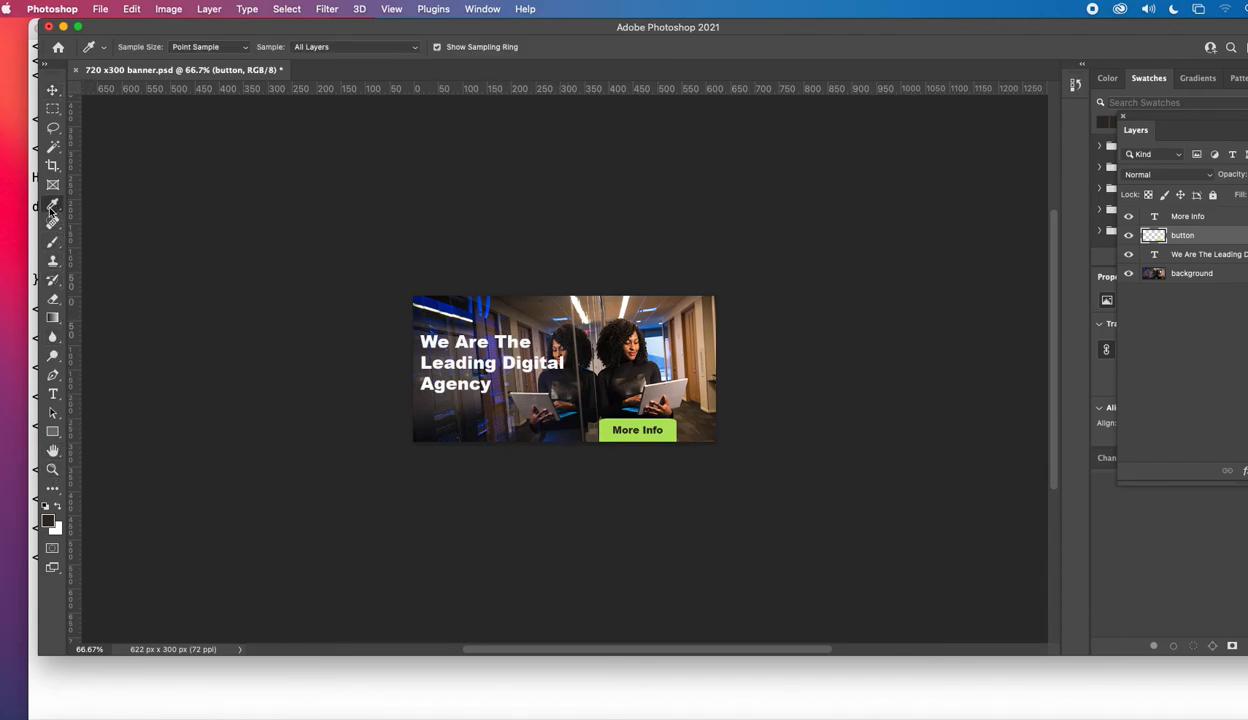
left_click(657, 322)
- Display the Color panel with the sampled blue and reposition the Photoshop window so the panel is fully reachable
left_click_drag(1050, 27, 818, 20)
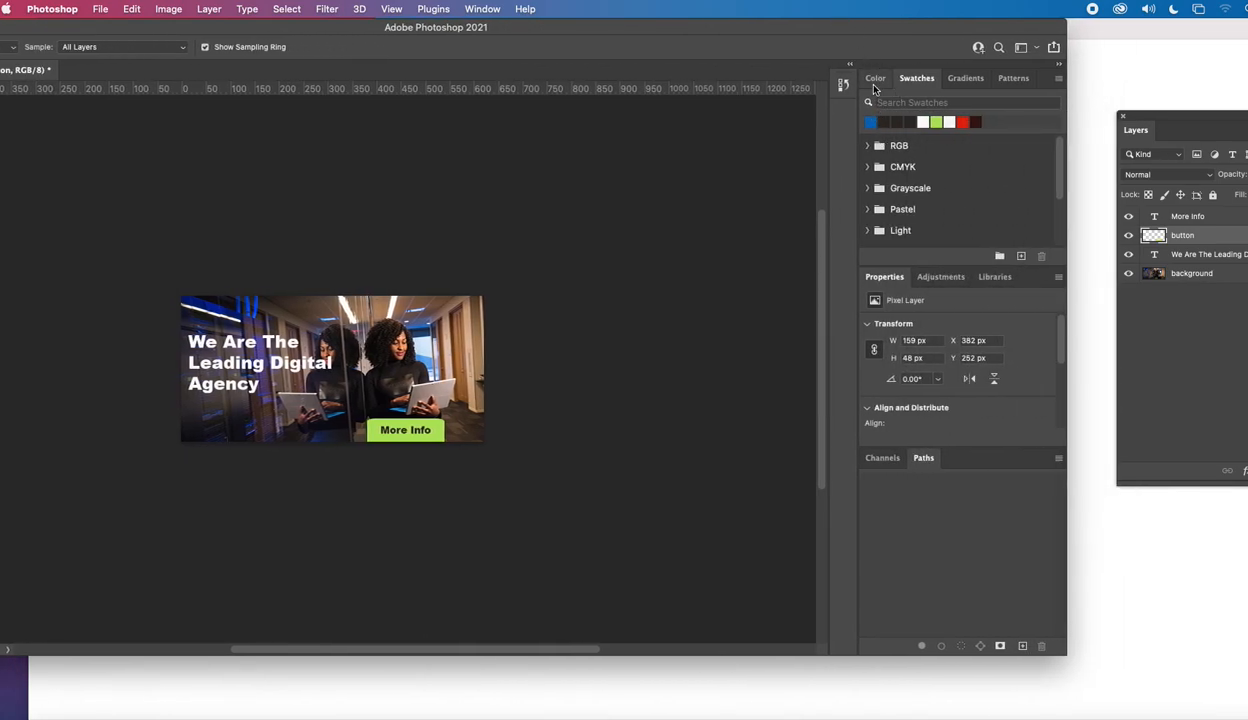
left_click(874, 80)
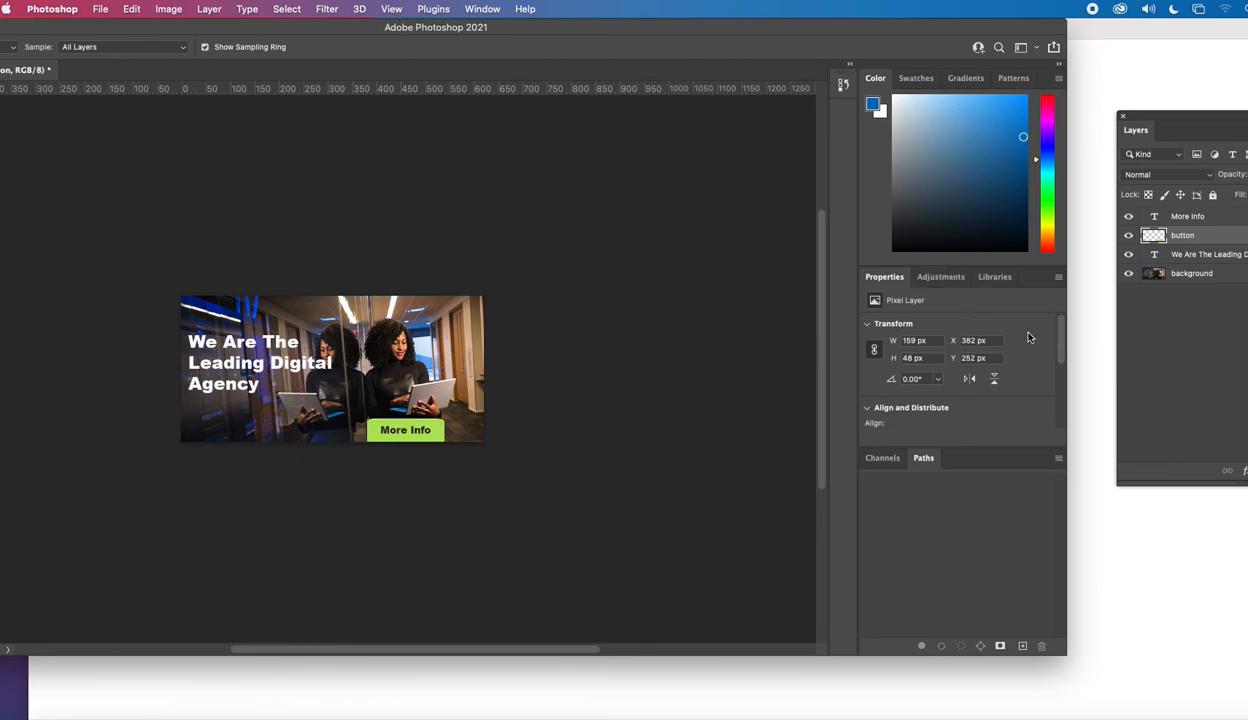
left_click_drag(820, 26, 669, 26)
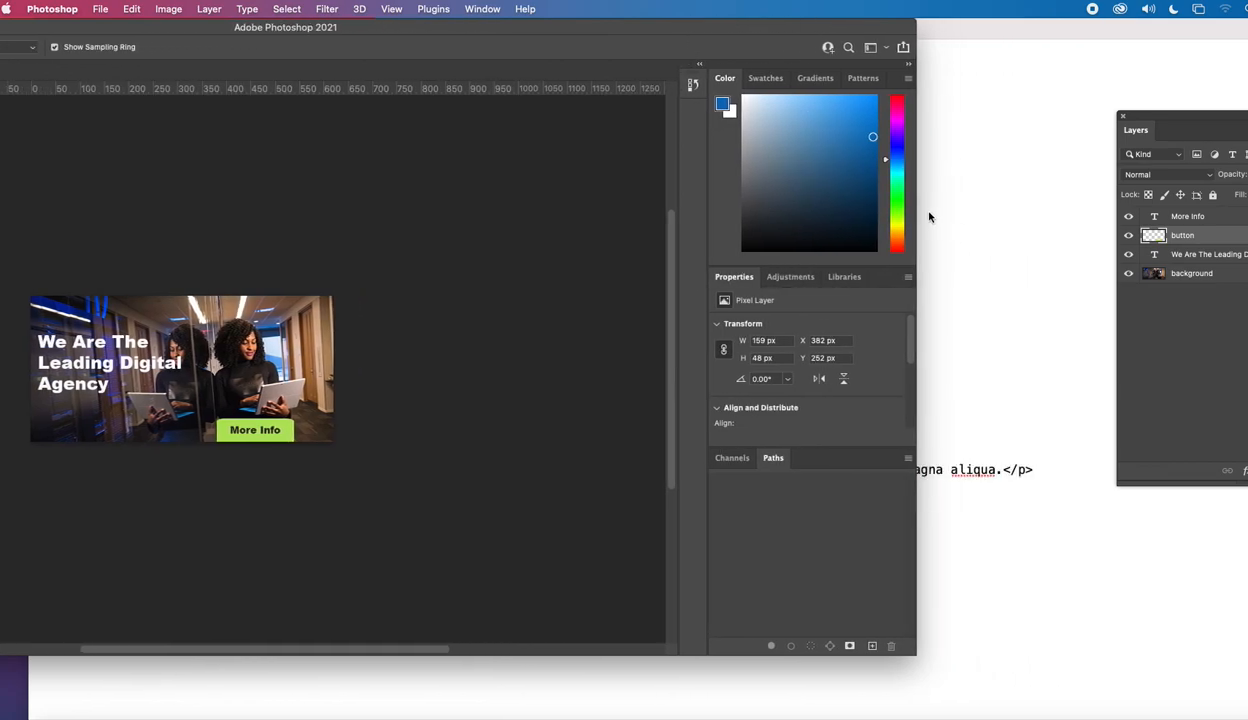
left_click_drag(921, 206, 1003, 163)
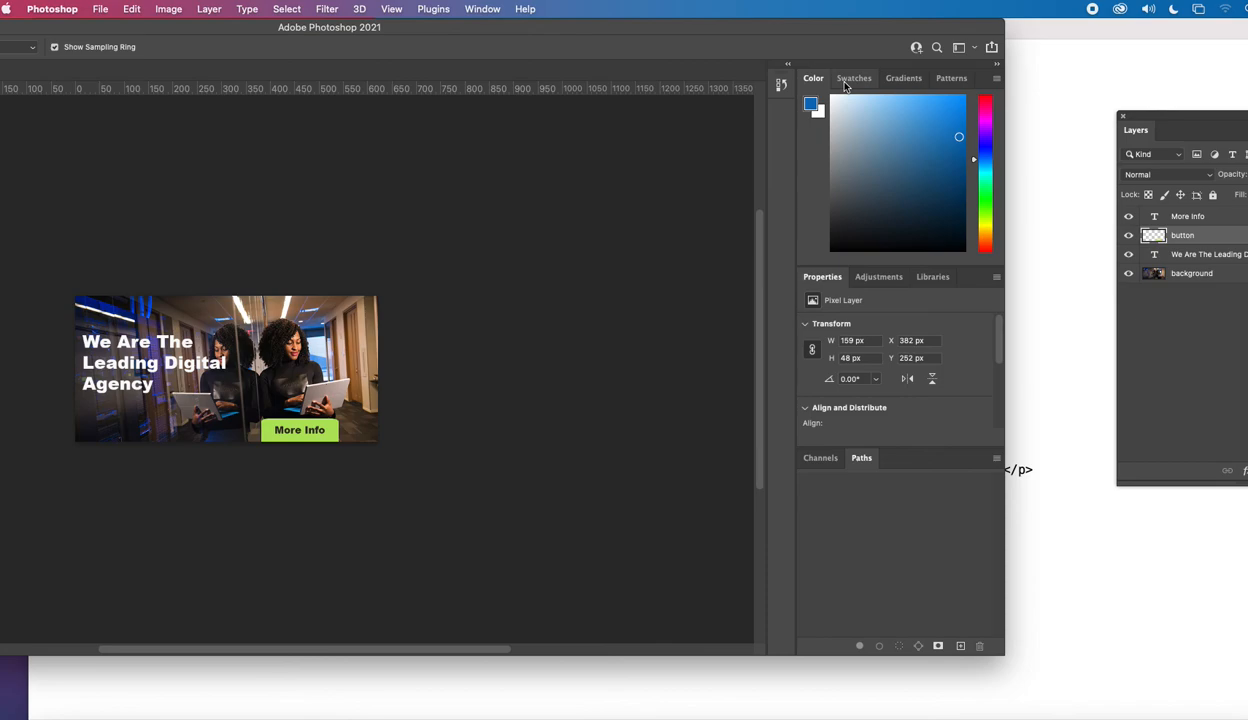
- Show the Info panel and set its first color readout to Web Color
left_click(483, 10)
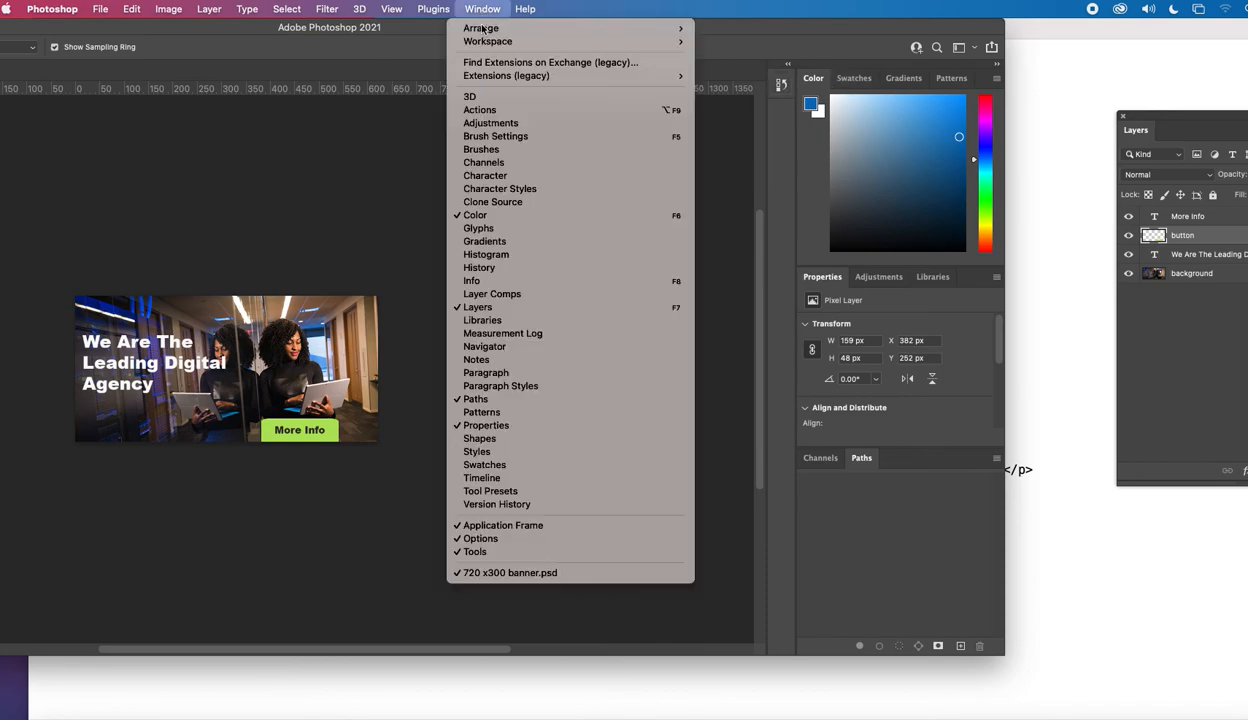
left_click(485, 281)
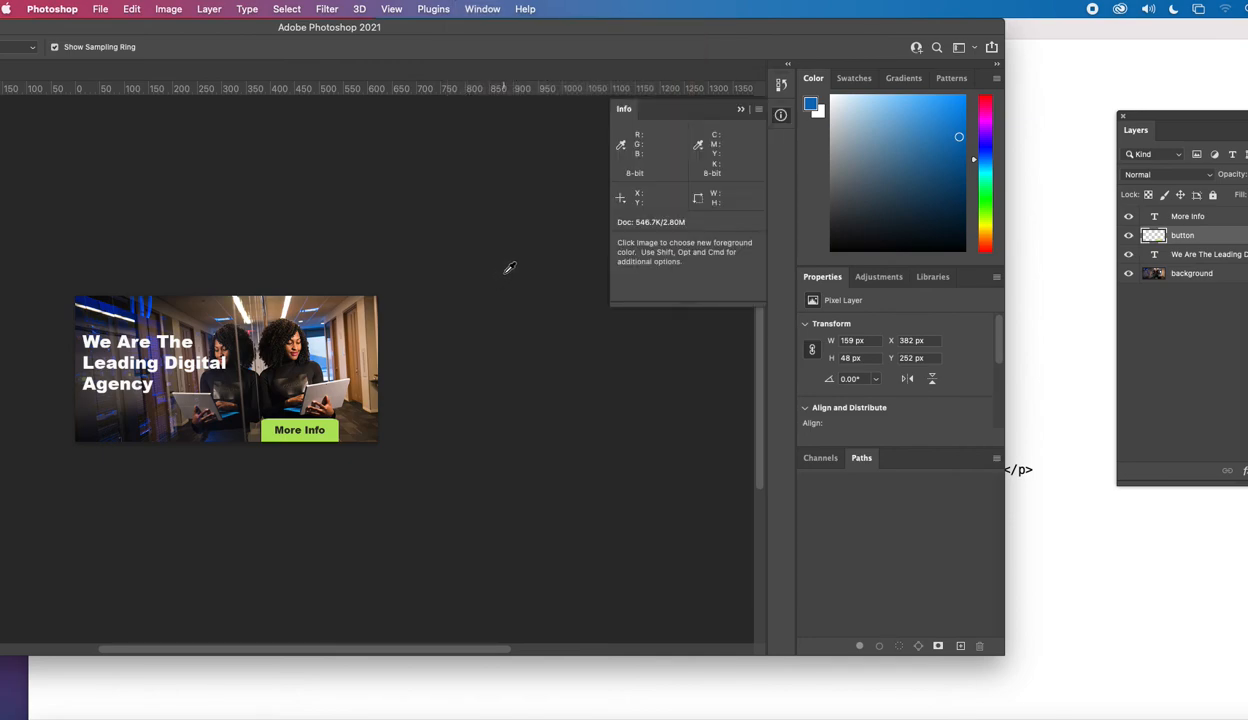
left_click(621, 146)
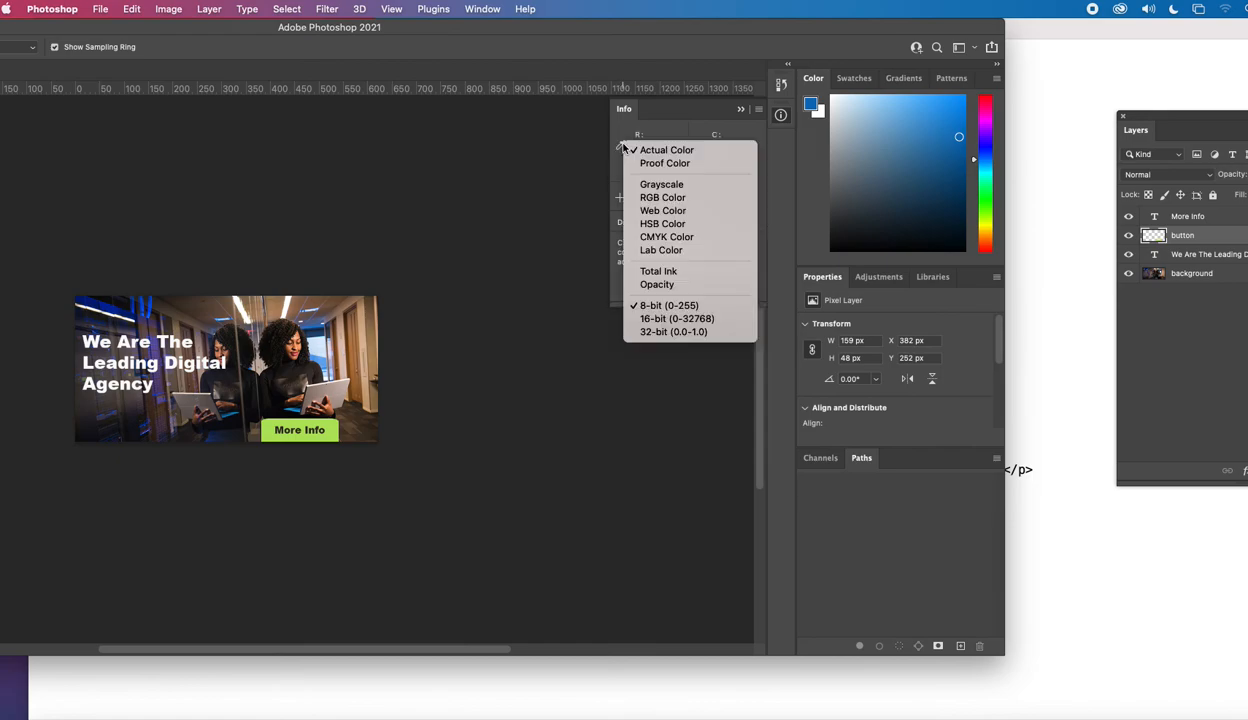
left_click(663, 211)
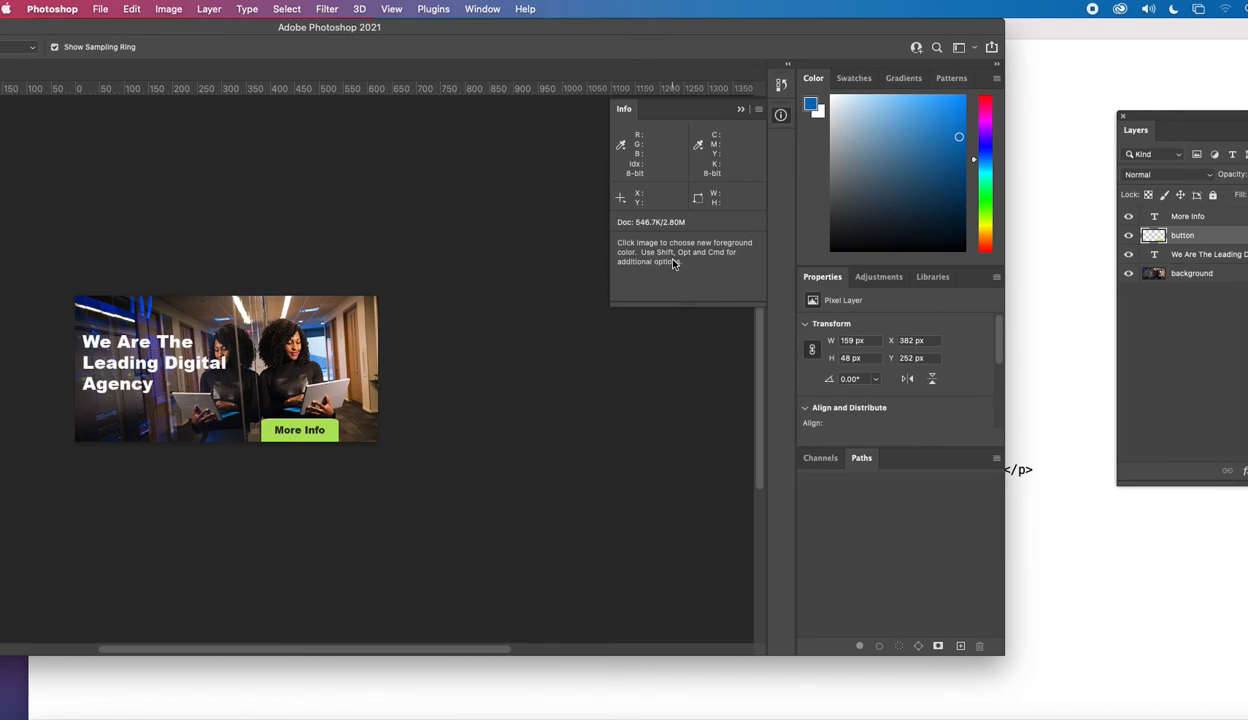
- Copy the sampled blue as an HTML color and move the Photoshop window clear of the page code
left_click(996, 78)
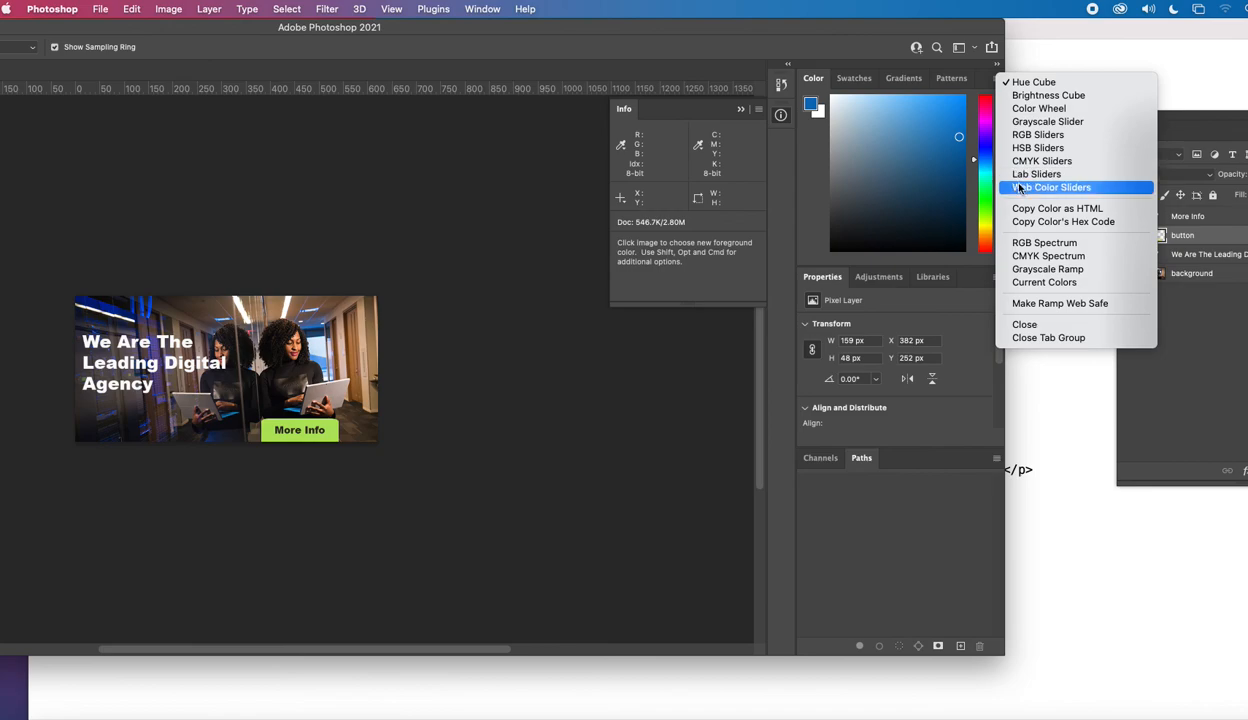
left_click(1038, 208)
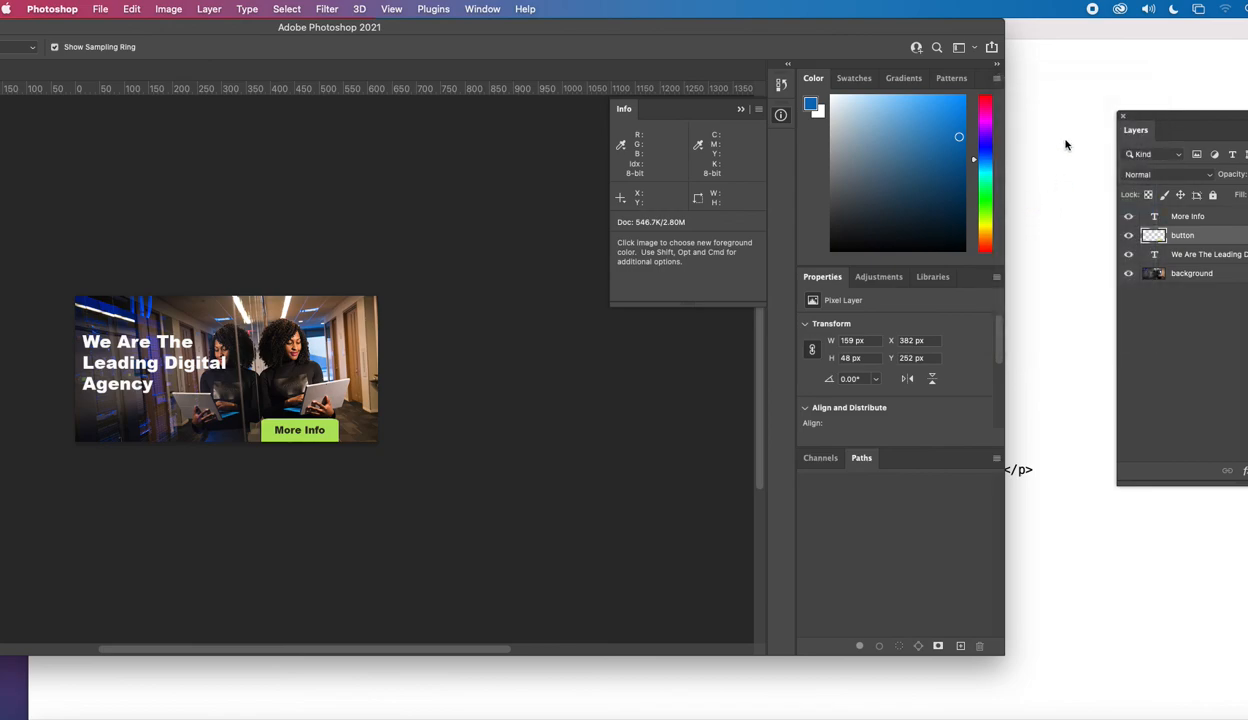
left_click_drag(698, 36, 1200, 74)
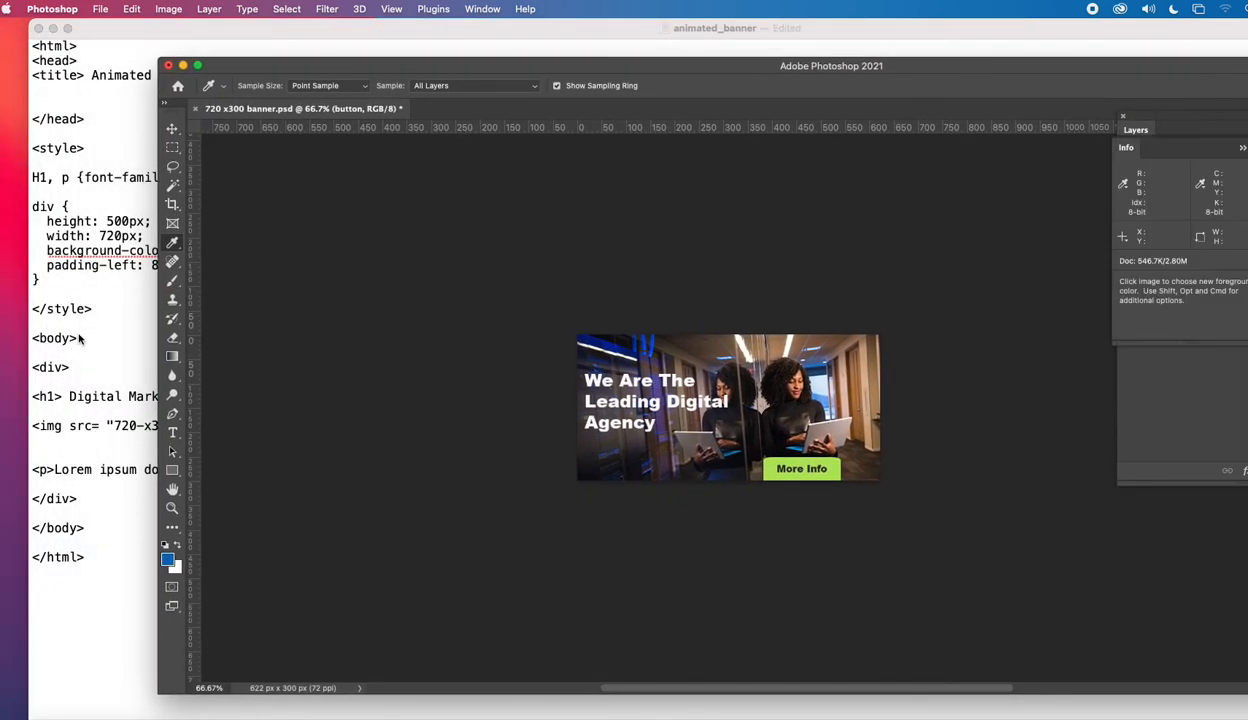
- In TextEdit, replace the div's powderblue background-color value with the copied "#096ebb" and save the page
left_click(79, 340)
left_click(286, 267)
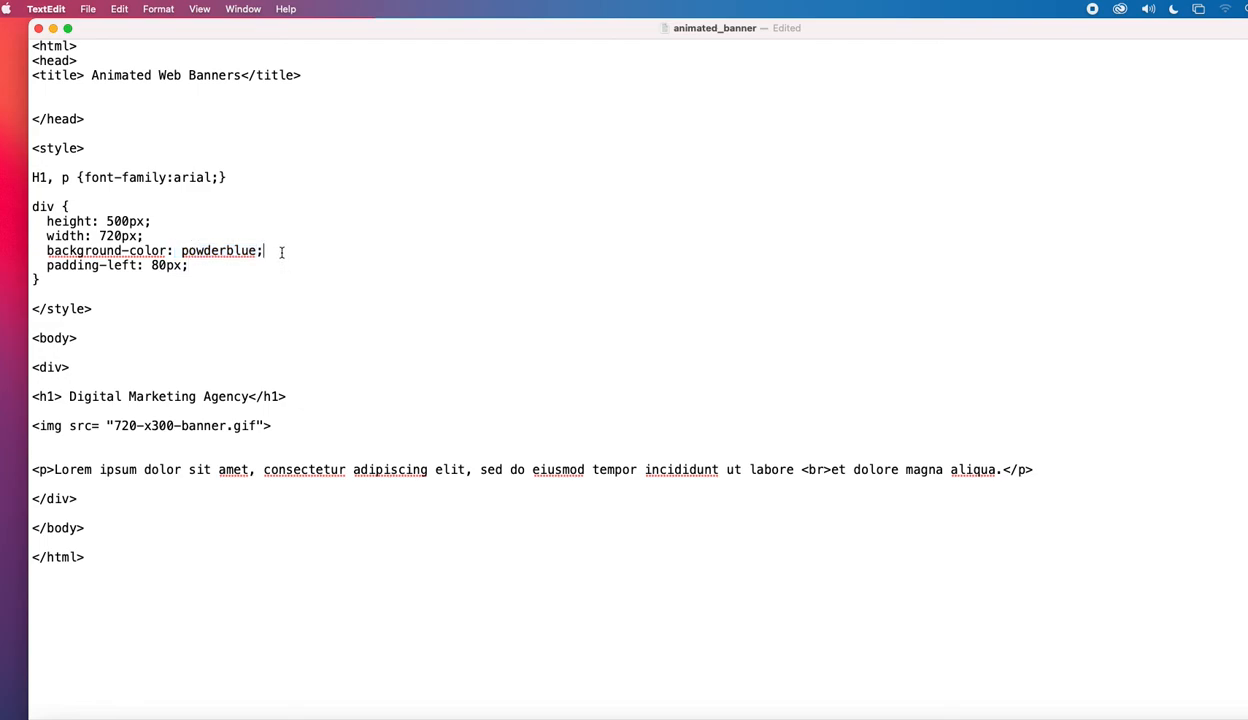
key("super+v")
left_click_drag(306, 251, 179, 253)
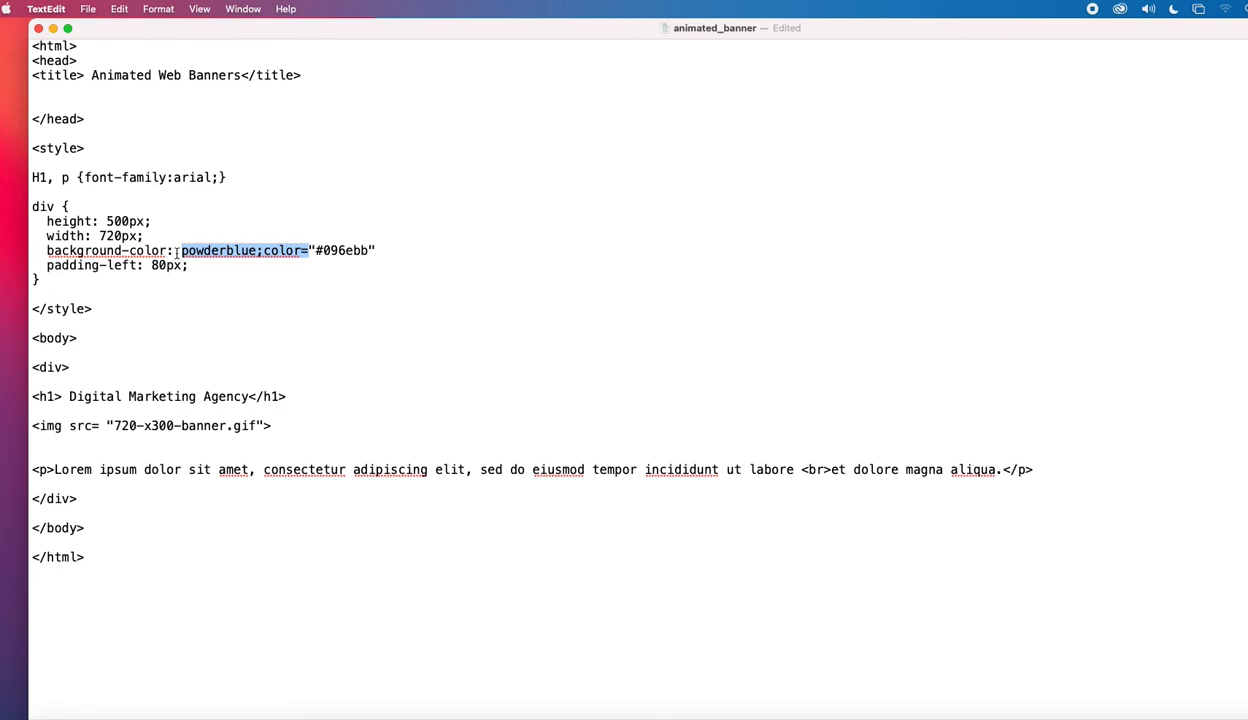
key("BackSpace")
key("BackSpace")
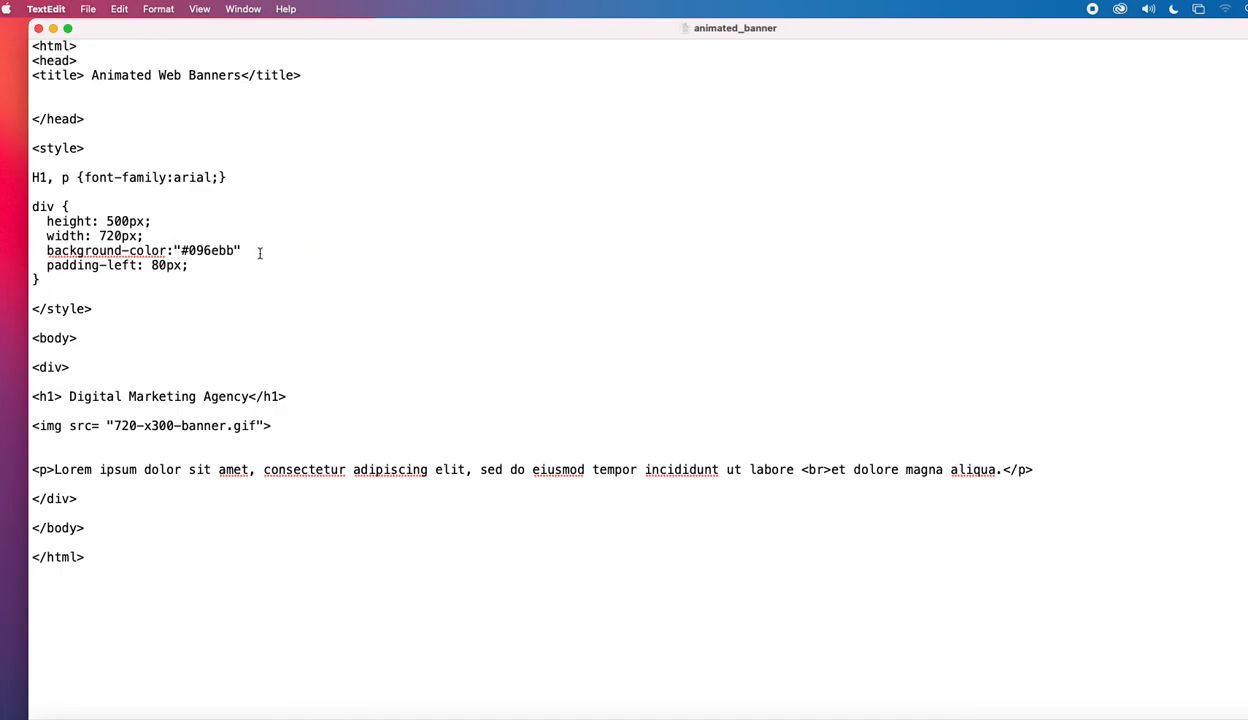
- Switch to Safari and open the animated_banner page from the animated banner1 folder on the Desktop, keeping the whole page in view
left_click_drag(468, 33, 551, 190)
left_click(66, 362)
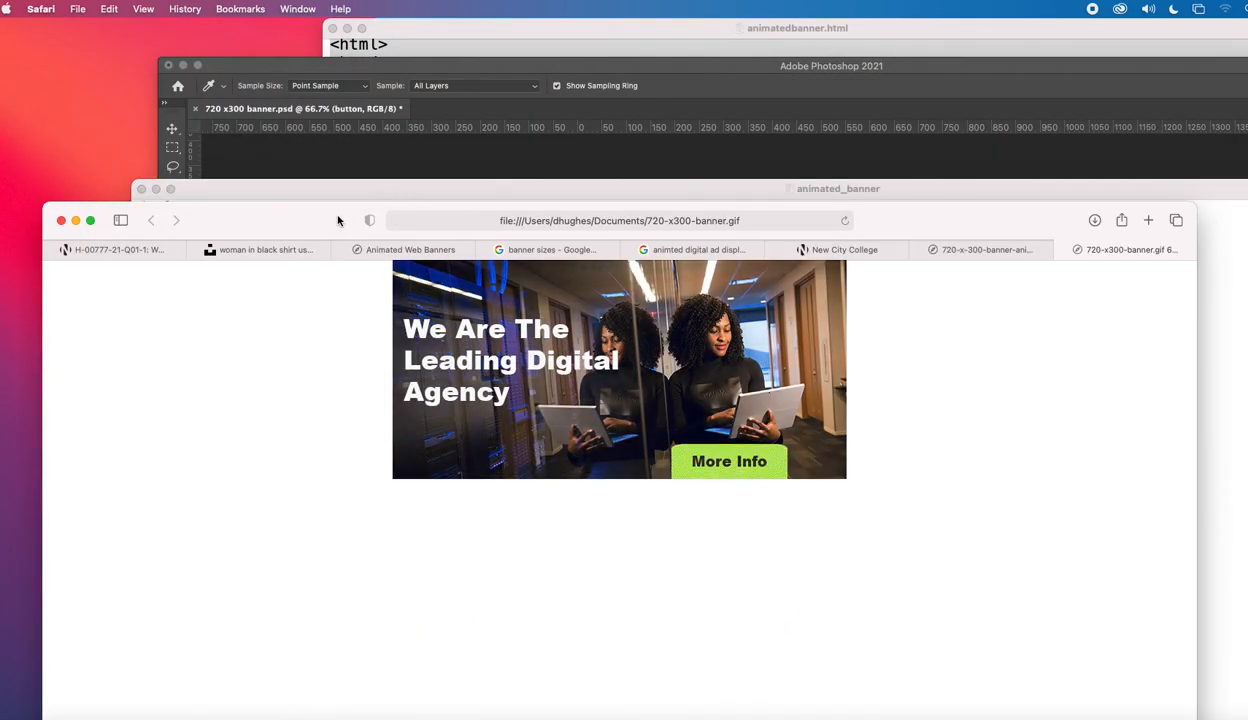
left_click_drag(340, 218, 271, 77)
left_click(78, 10)
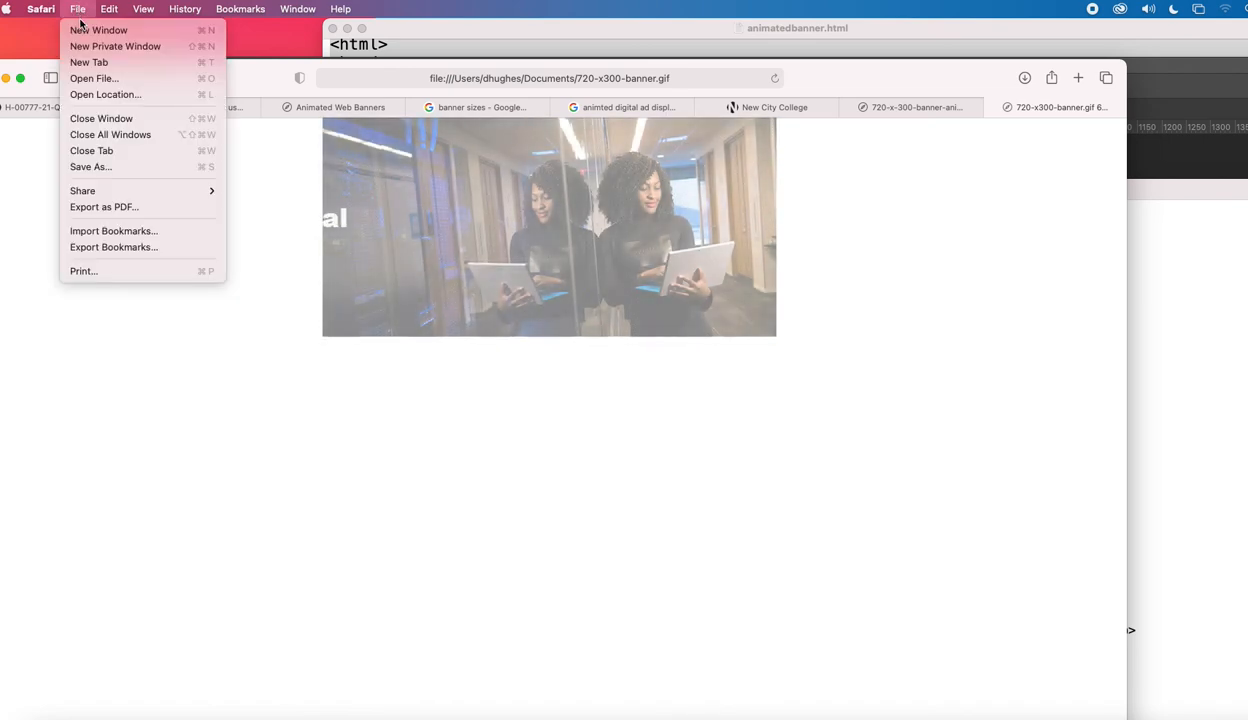
left_click(90, 76)
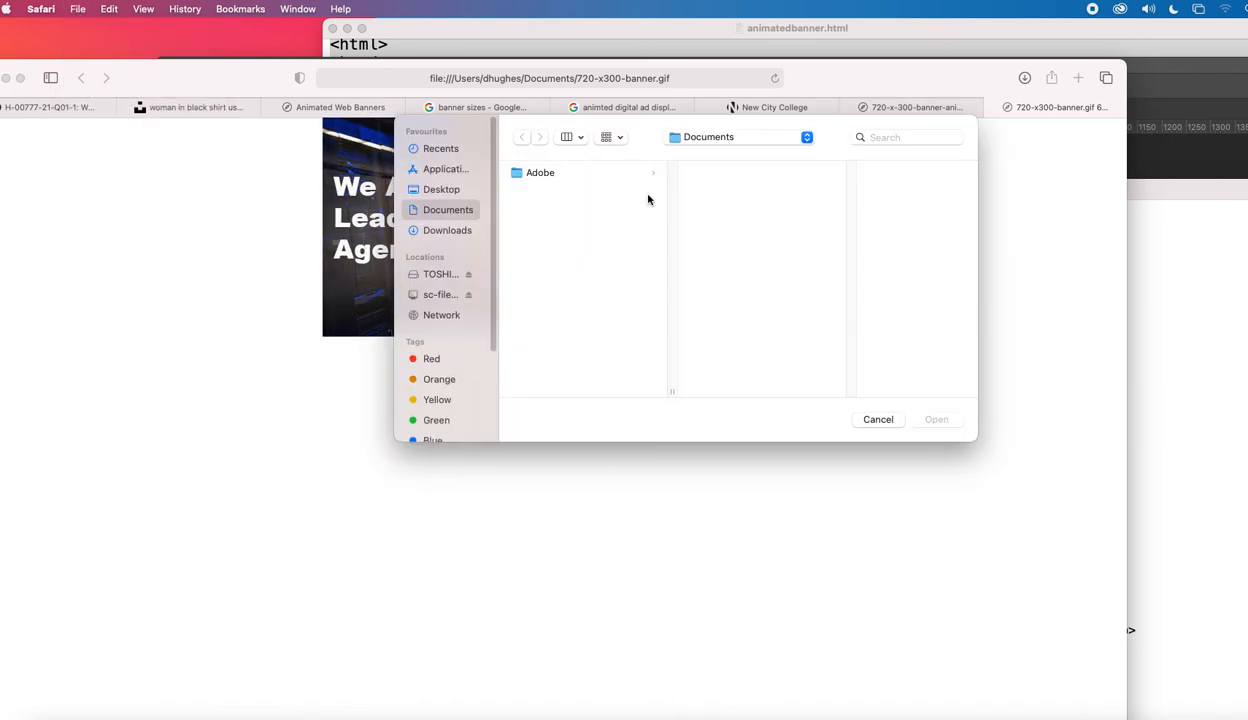
left_click(724, 138)
left_click(749, 243)
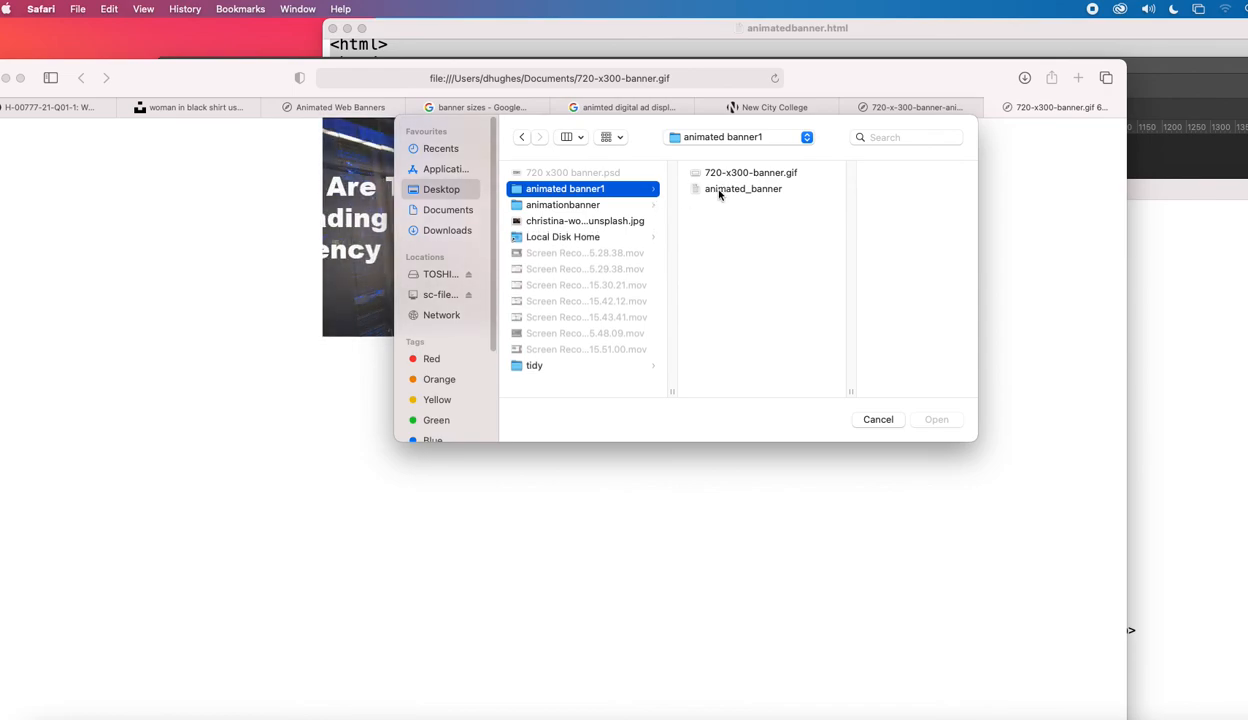
left_click(740, 189)
left_click(932, 421)
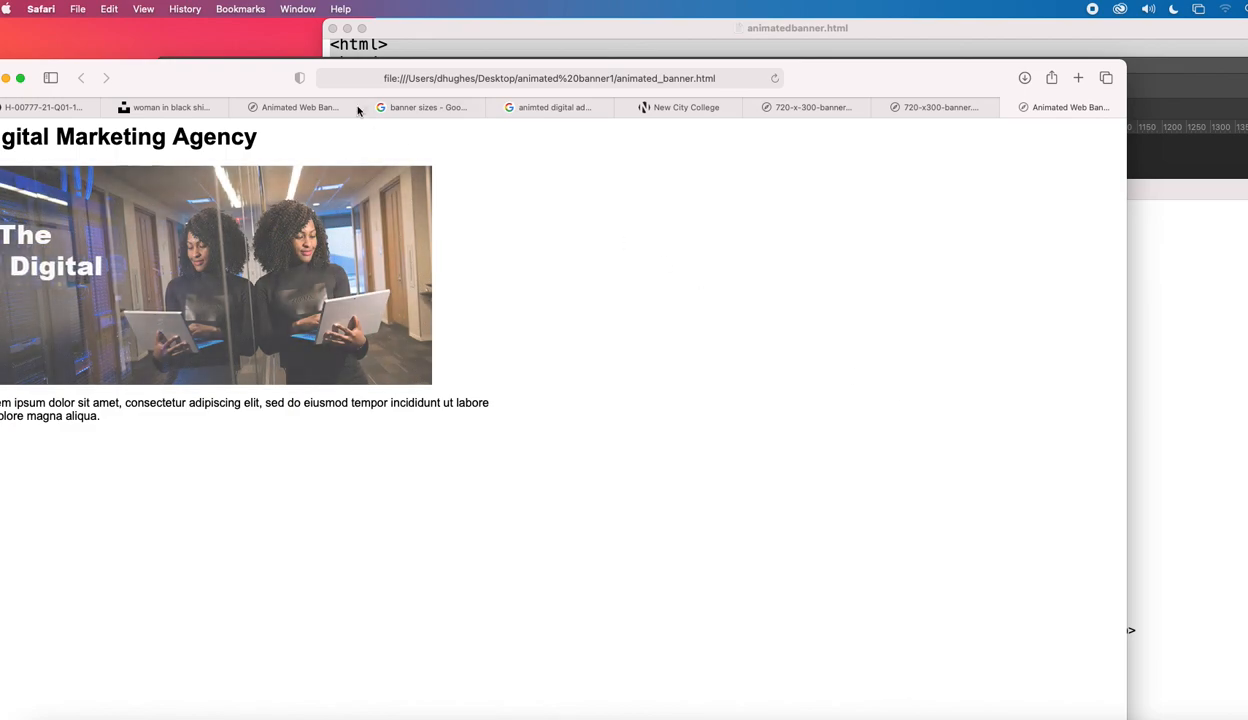
left_click_drag(260, 72, 334, 99)
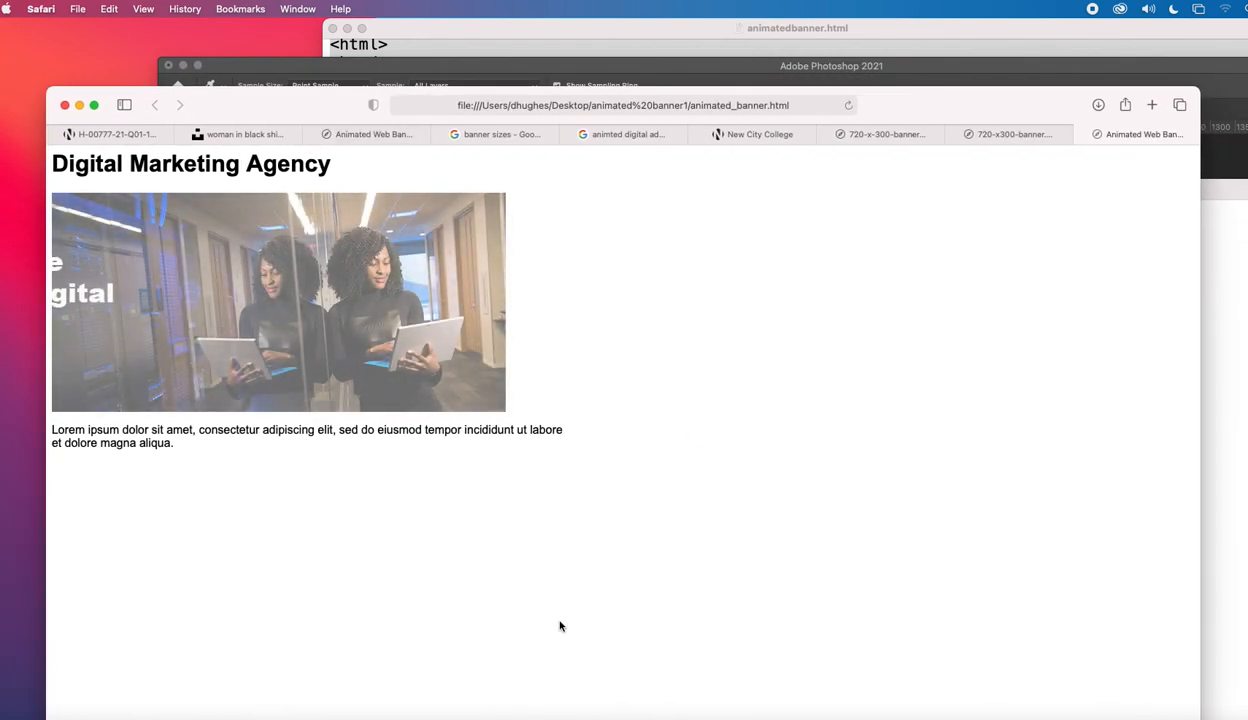